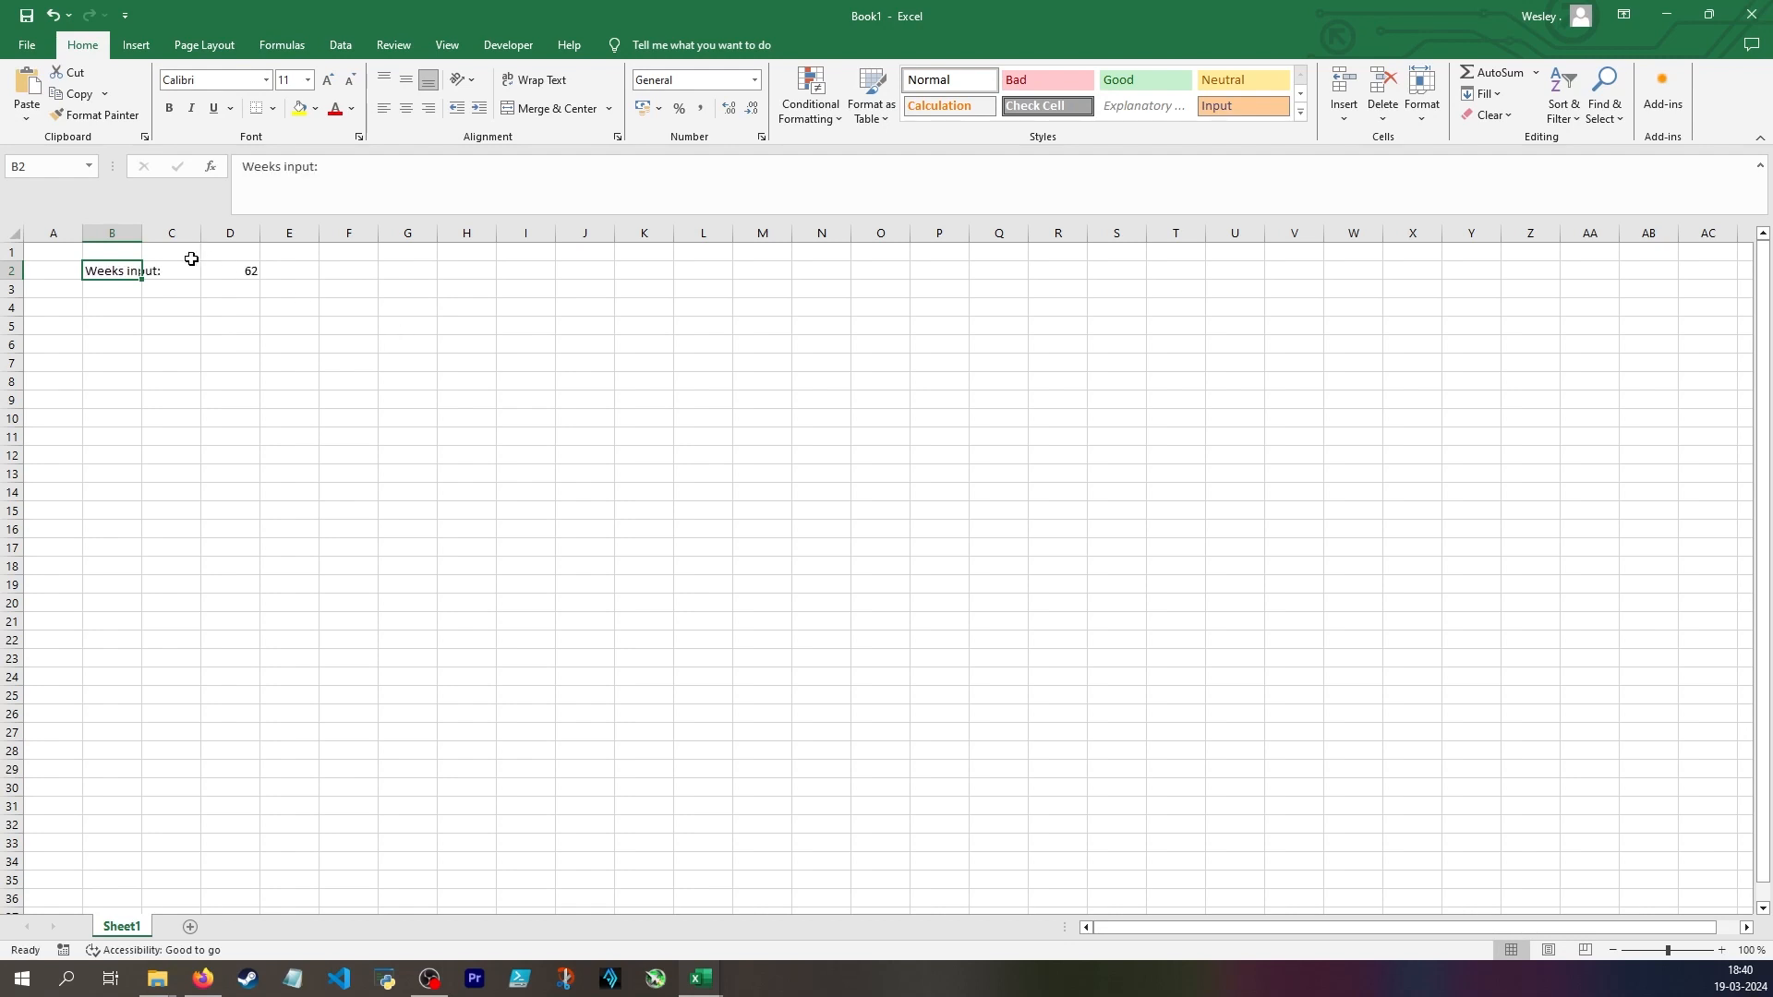
Highlight the weeks input cell D2 with a yellow fill
{"action": "left_click", "coordinate": [217, 274]}
{"action": "left_click", "coordinate": [302, 112]}
{"action": "left_click", "coordinate": [228, 313]}
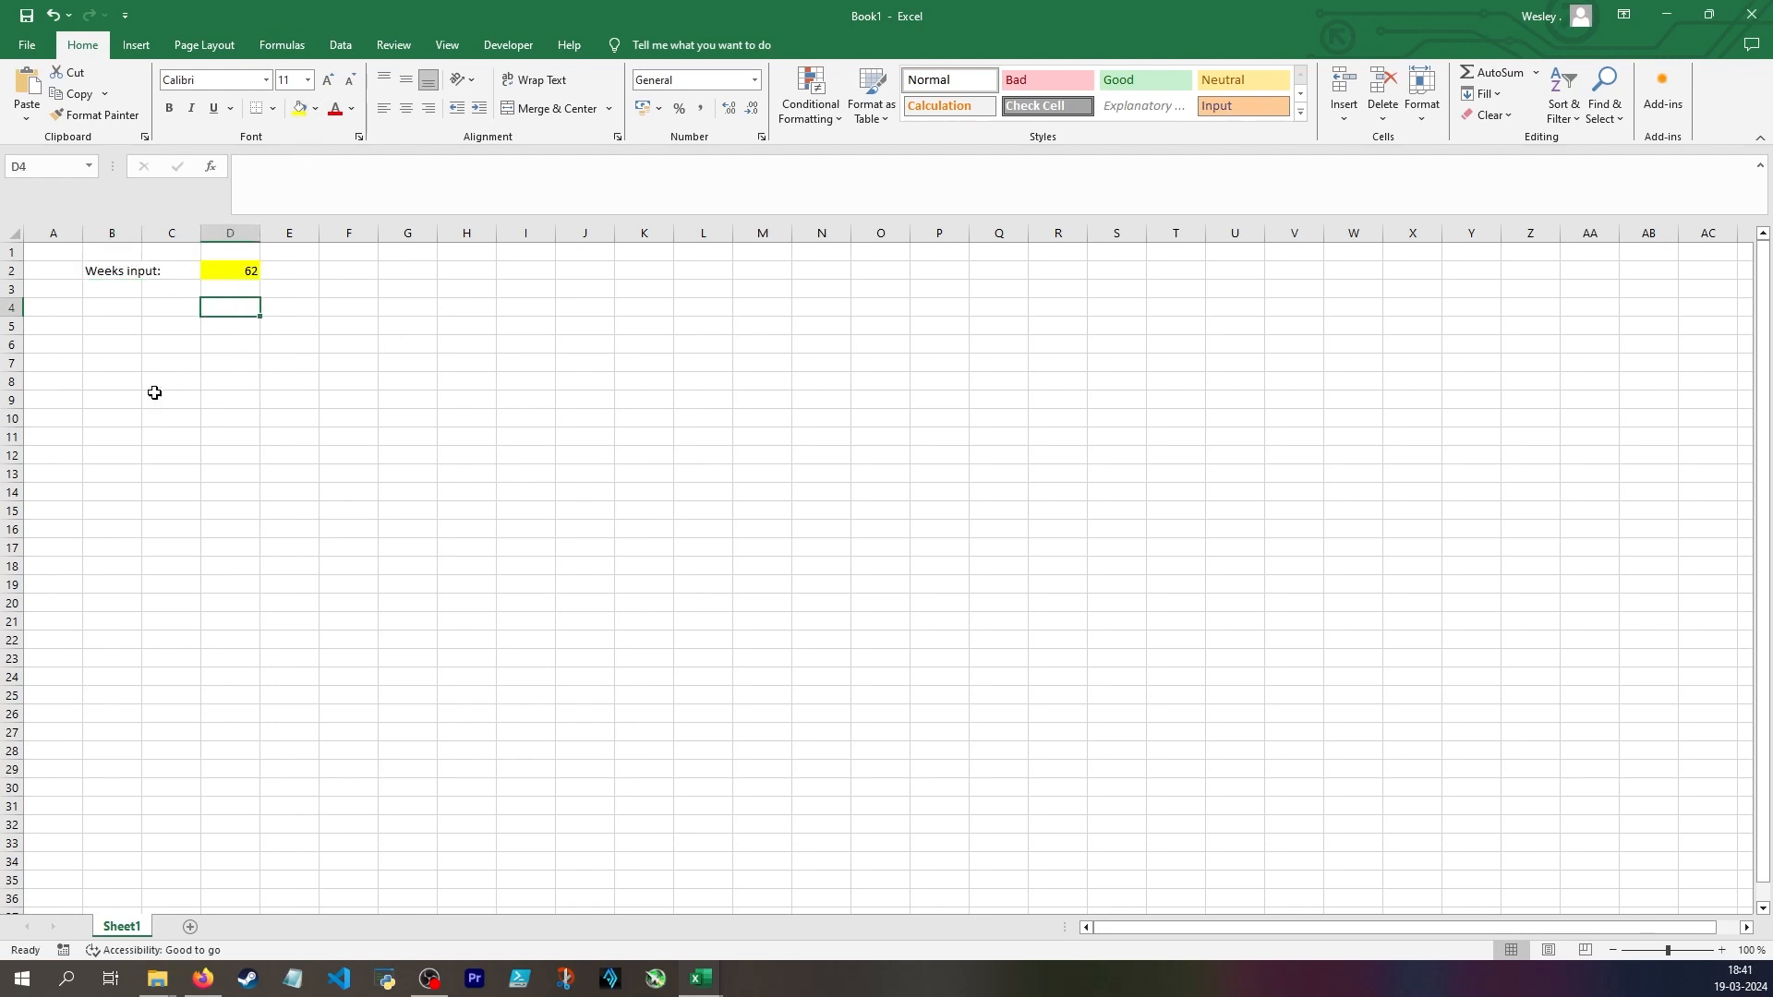
{"action": "left_click_drag", "start_coordinate": [130, 398], "coordinate": [490, 409]}
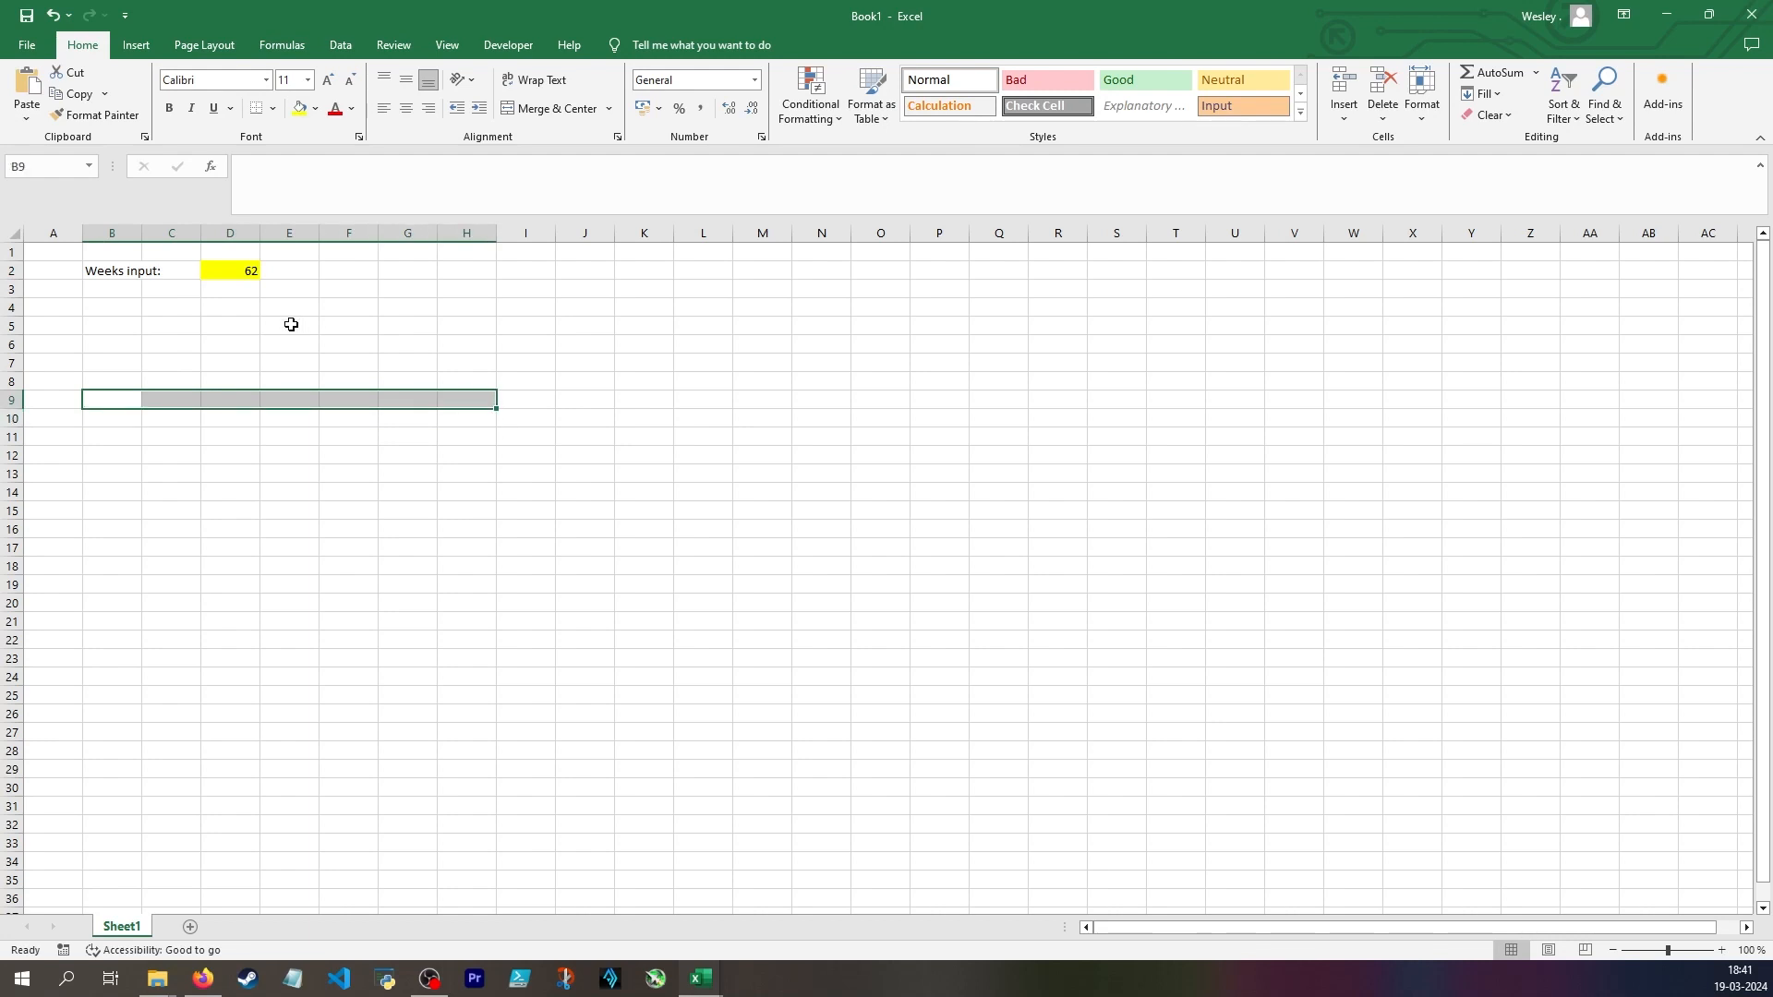
{"action": "left_click_drag", "start_coordinate": [106, 307], "coordinate": [208, 347]}
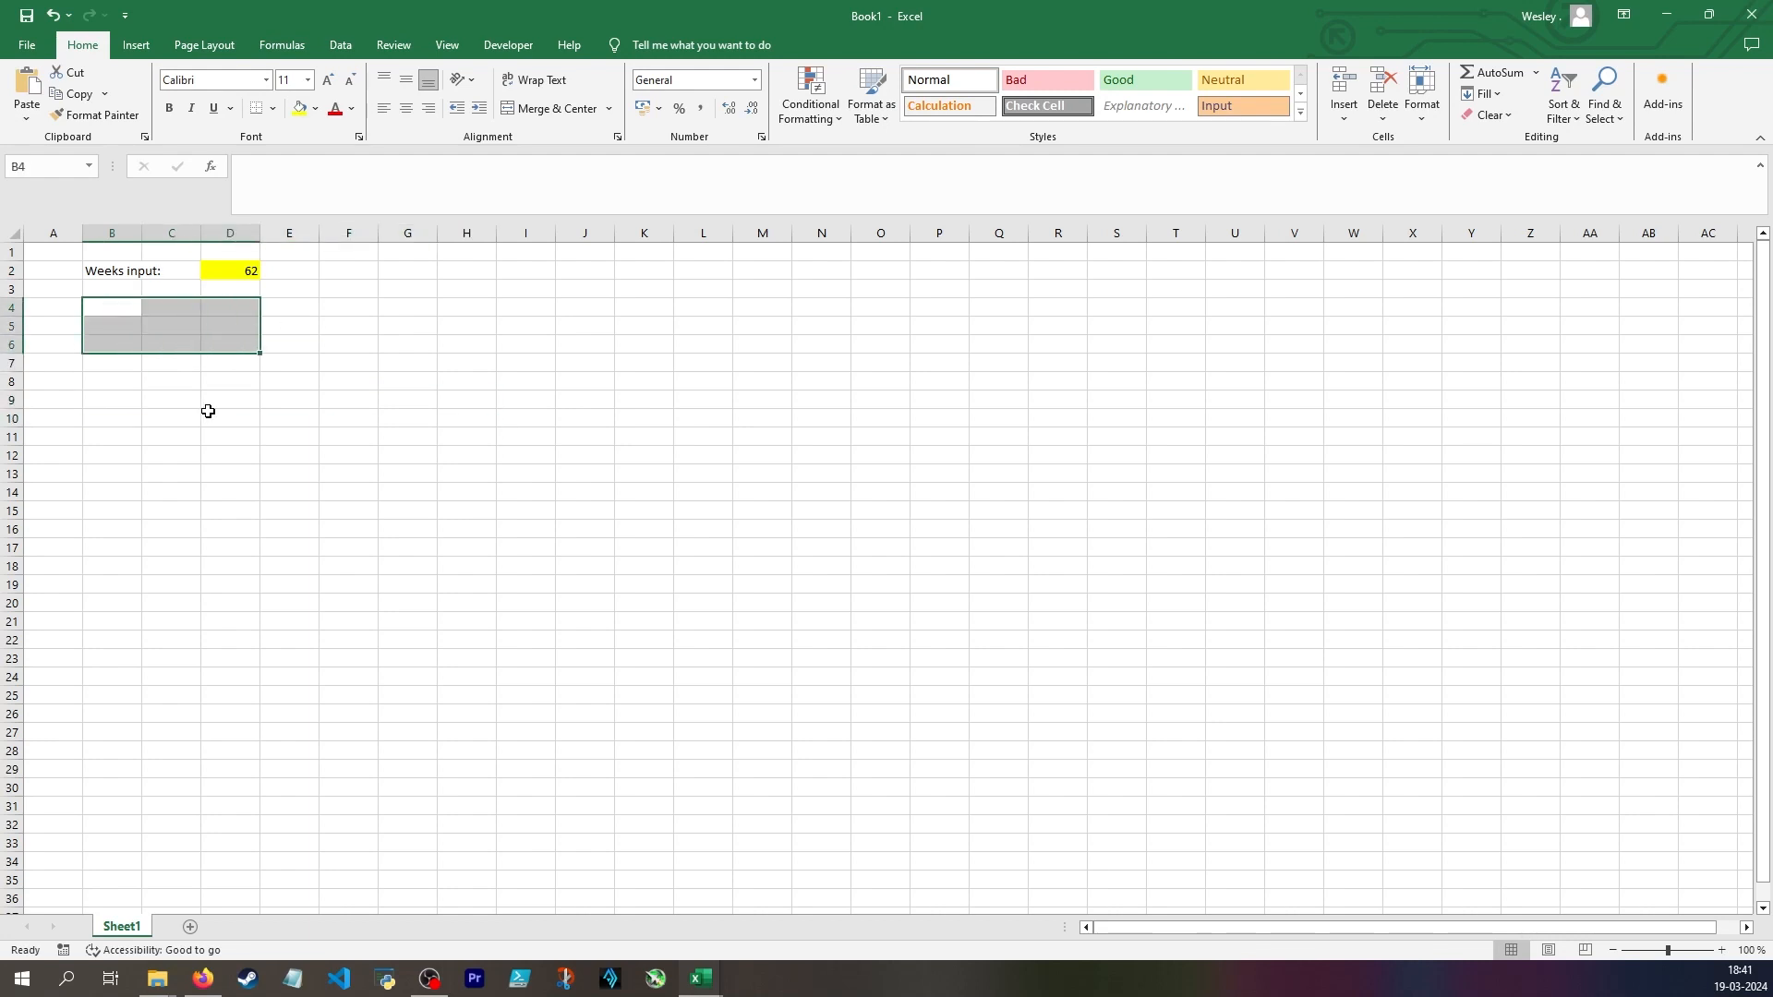
{"action": "left_click_drag", "start_coordinate": [112, 383], "coordinate": [359, 386]}
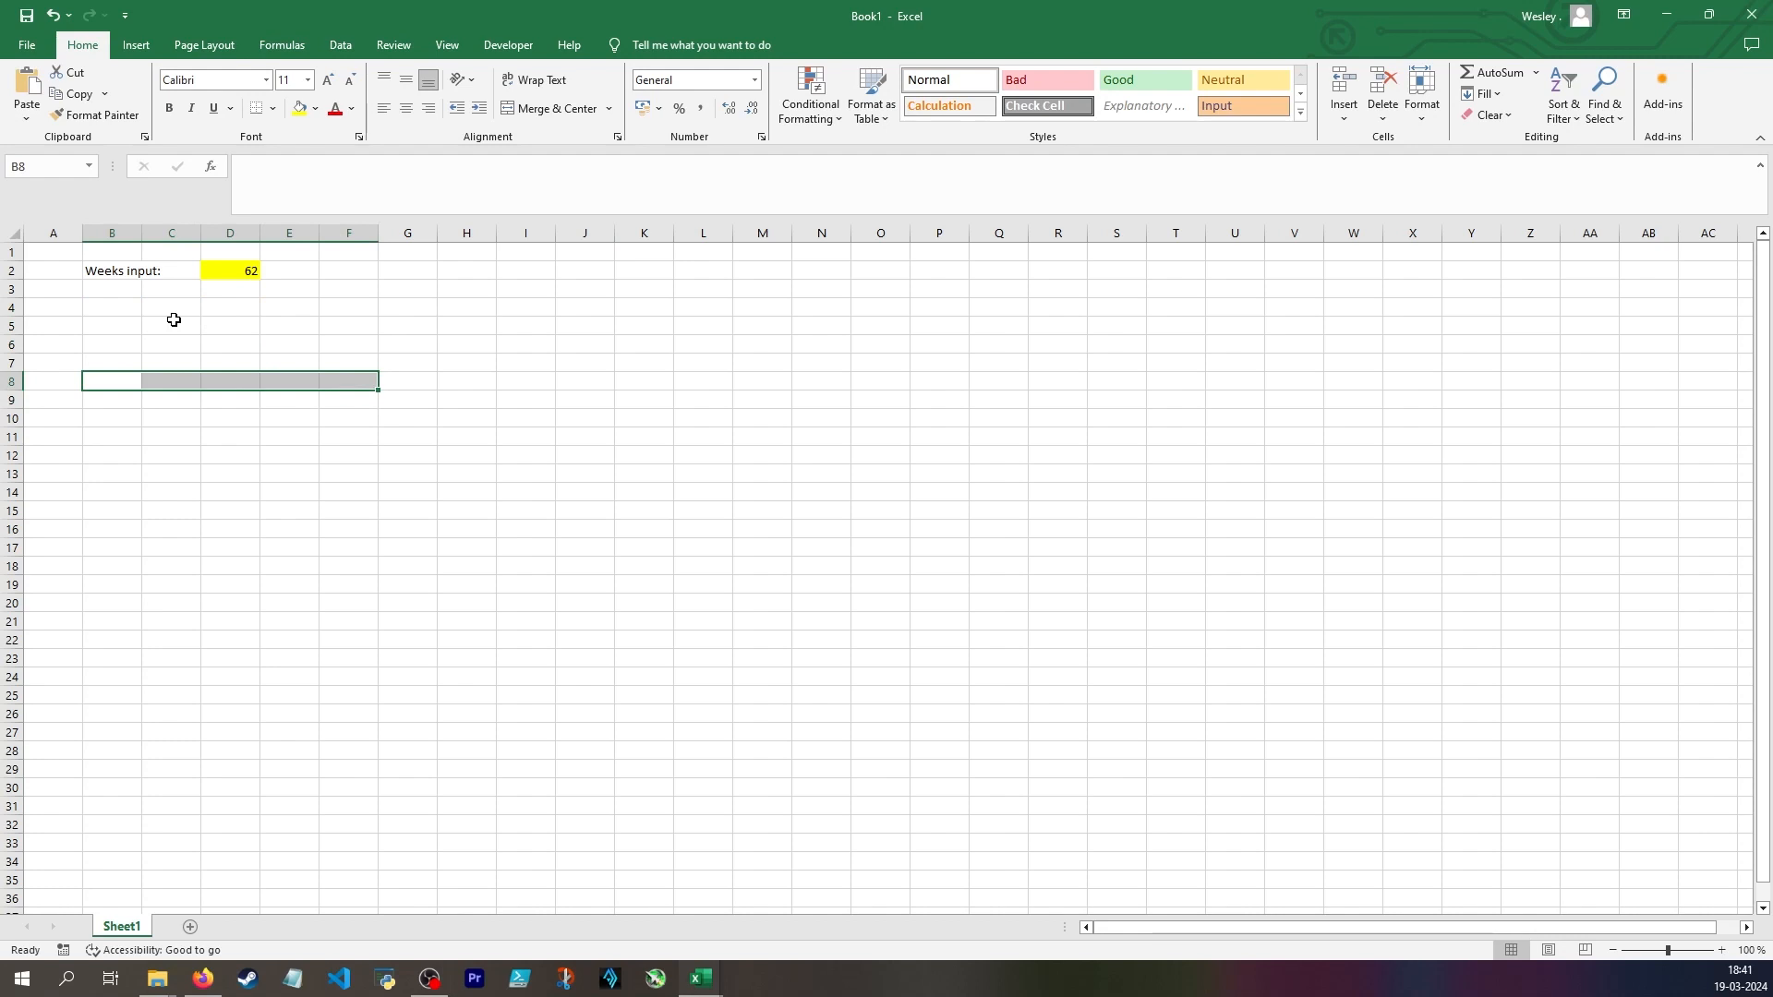
Label cell B4 "Whole years" and enter the formula =D2/52 in D4
{"action": "left_click", "coordinate": [114, 306]}
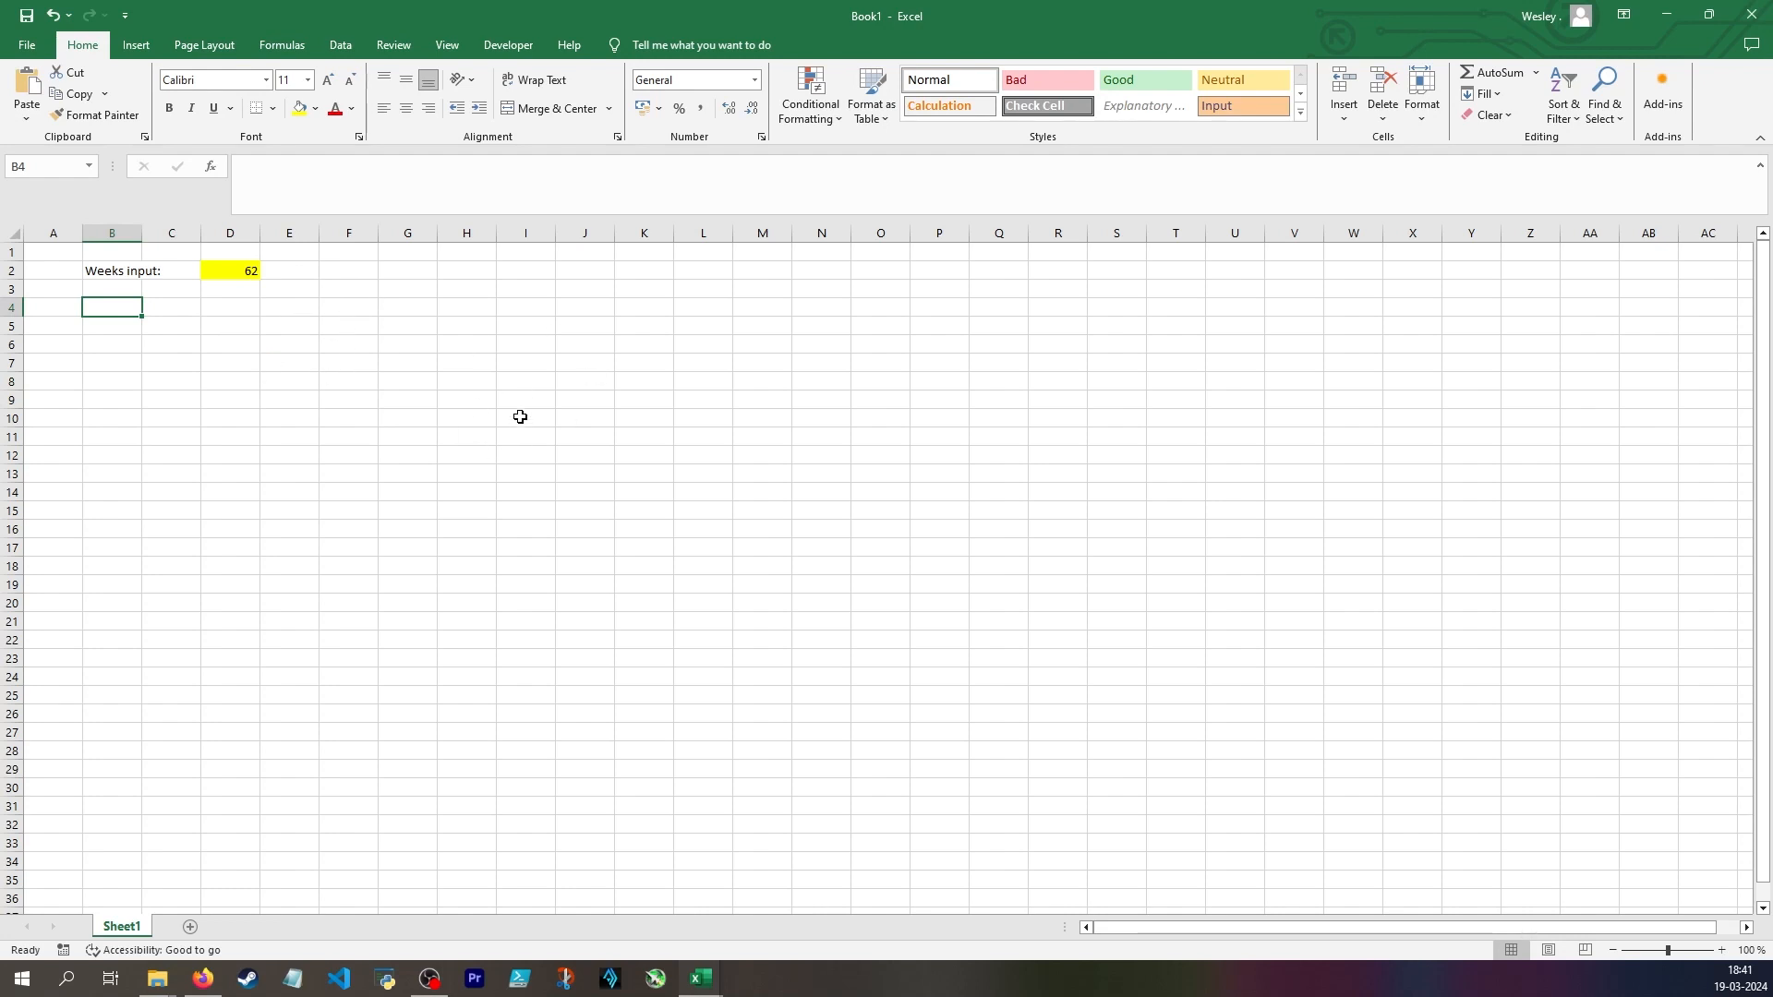
{"action": "type", "text": "Whole years"}
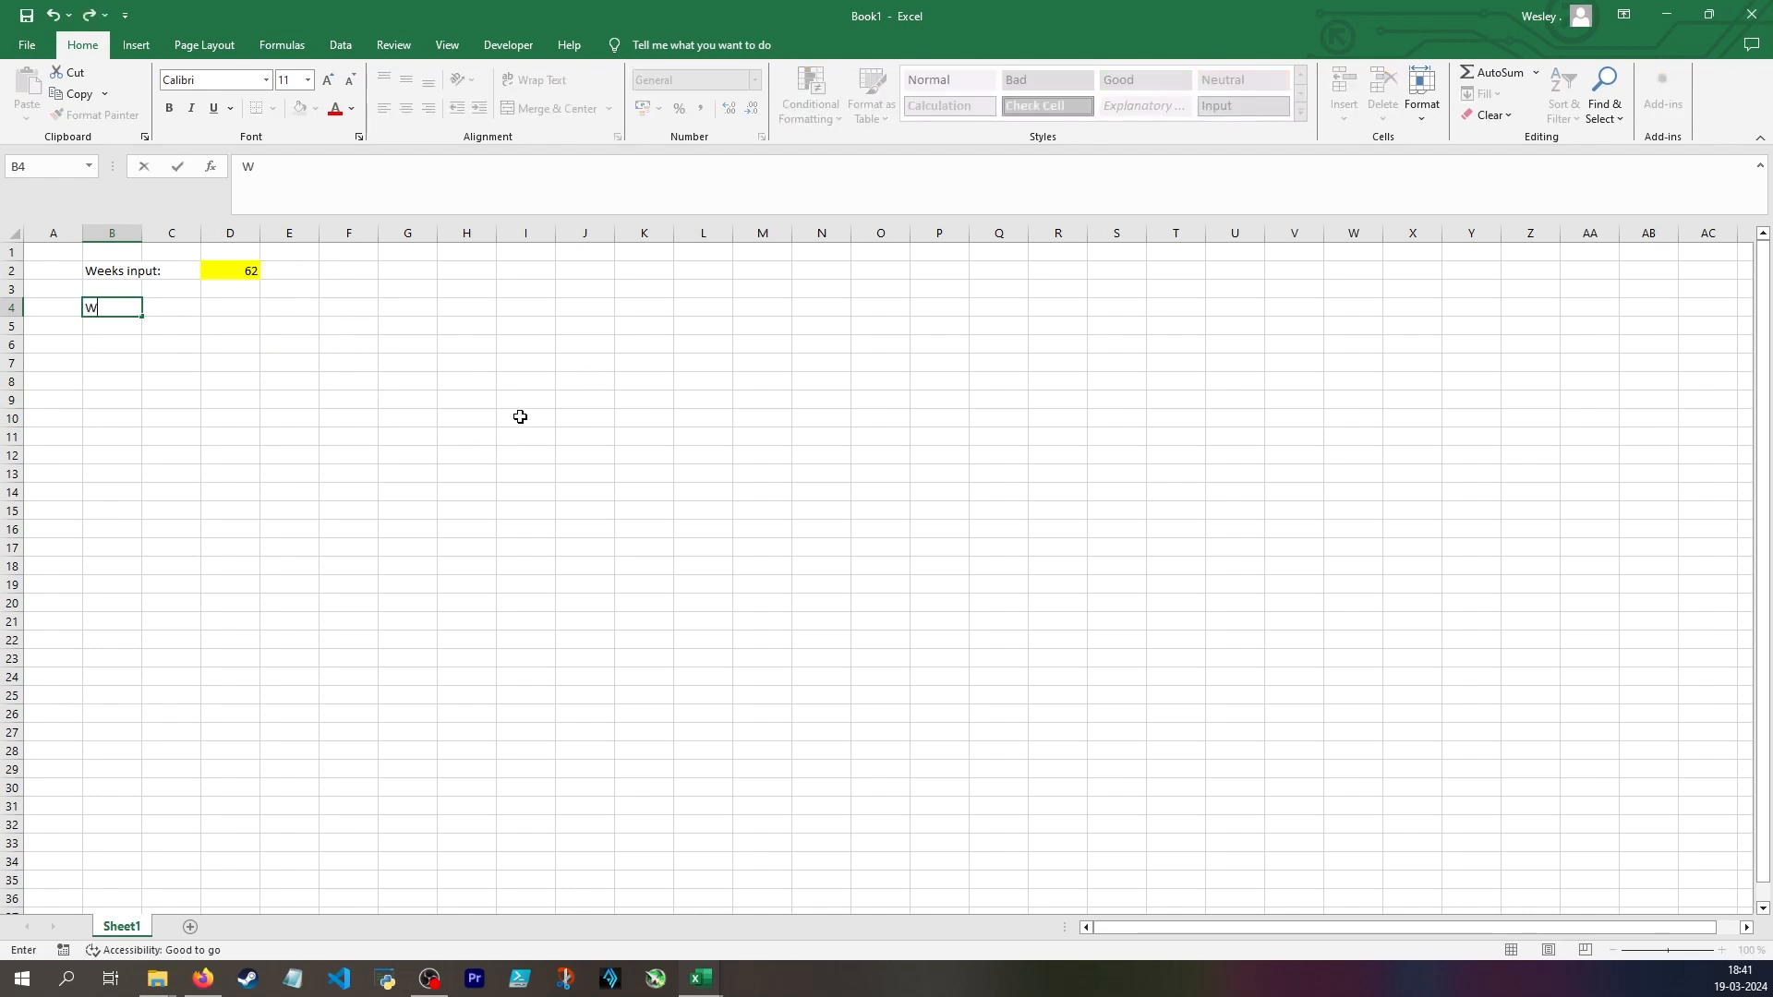
{"action": "key", "text": "Tab"}
{"action": "key", "text": "Tab"}
{"action": "type", "text": "="}
{"action": "key", "text": "Up"}
{"action": "key", "text": "Up"}
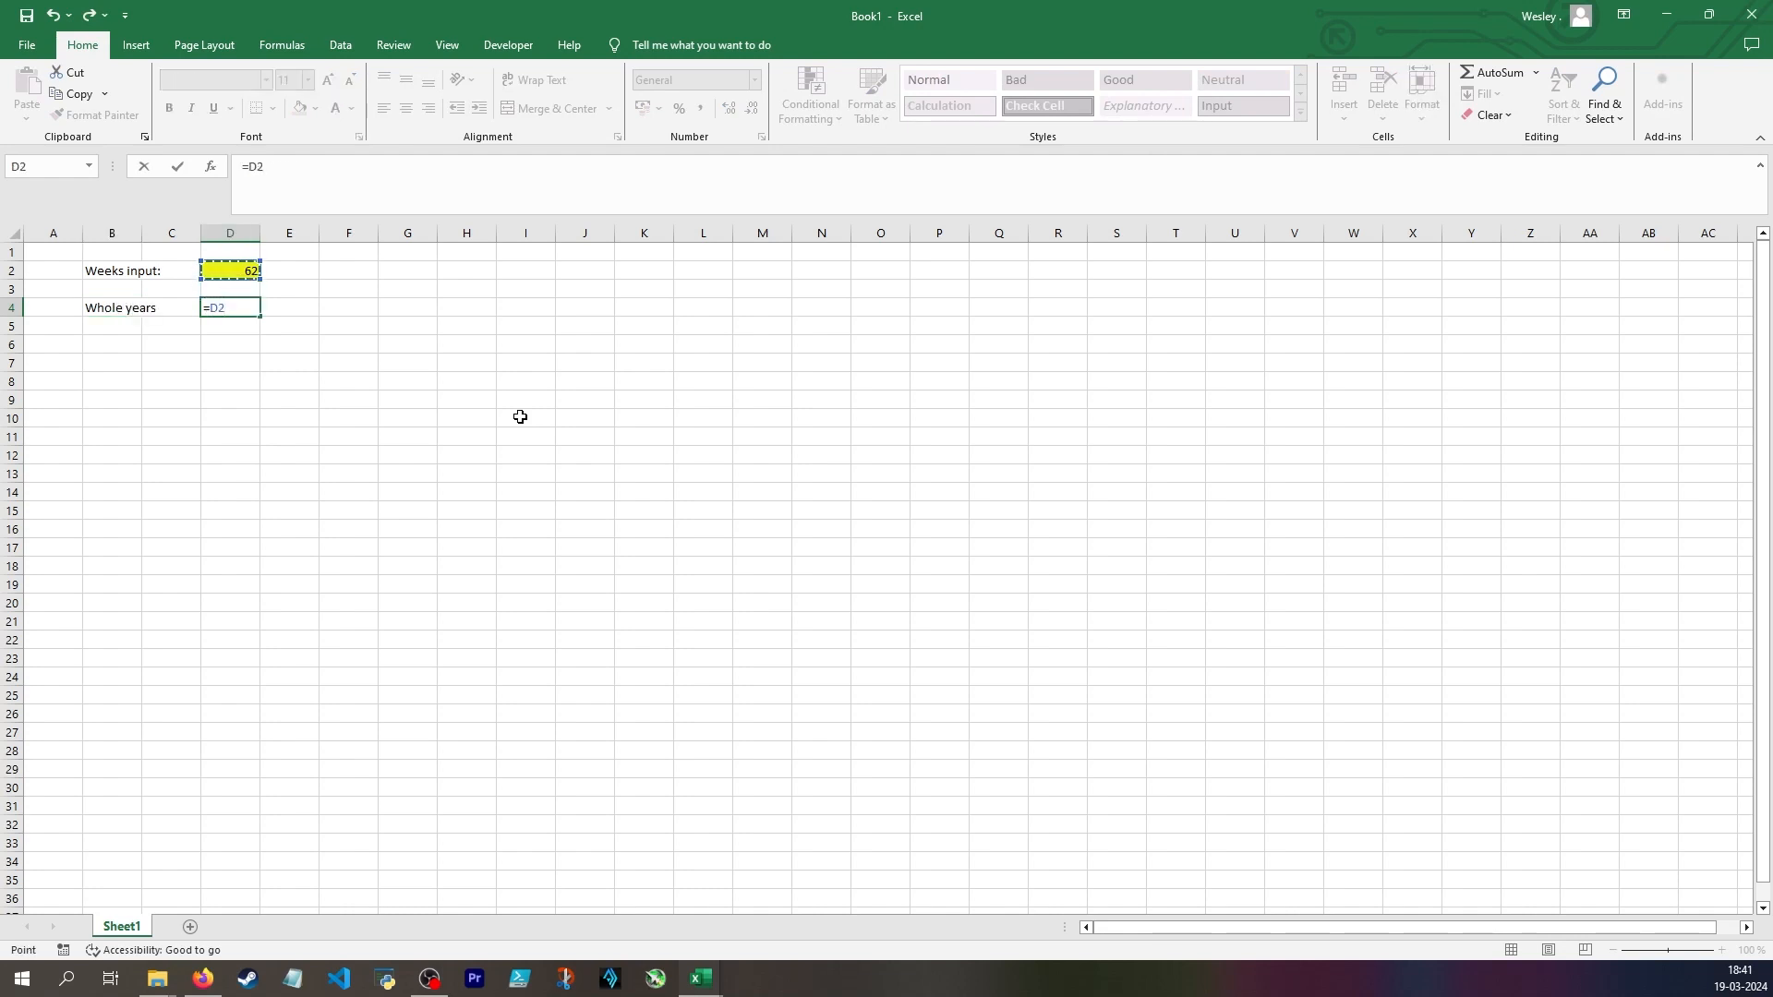
{"action": "type", "text": "/52"}
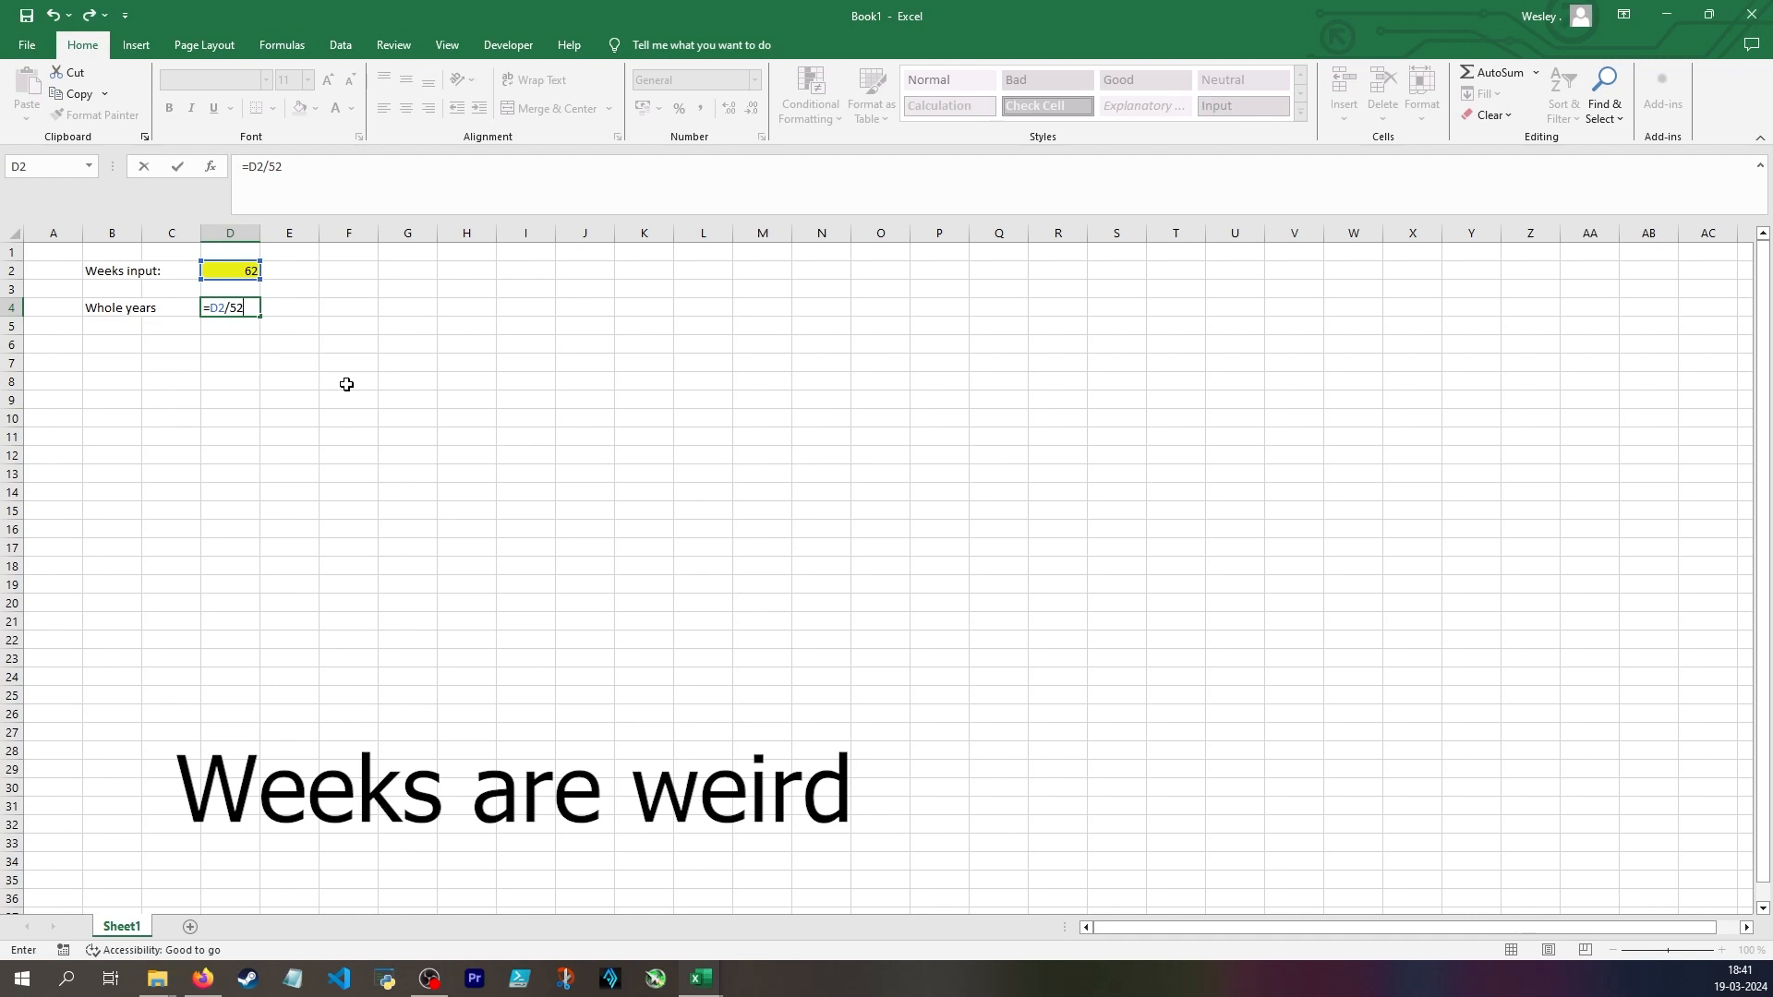
{"action": "key", "text": "ctrl+Return"}
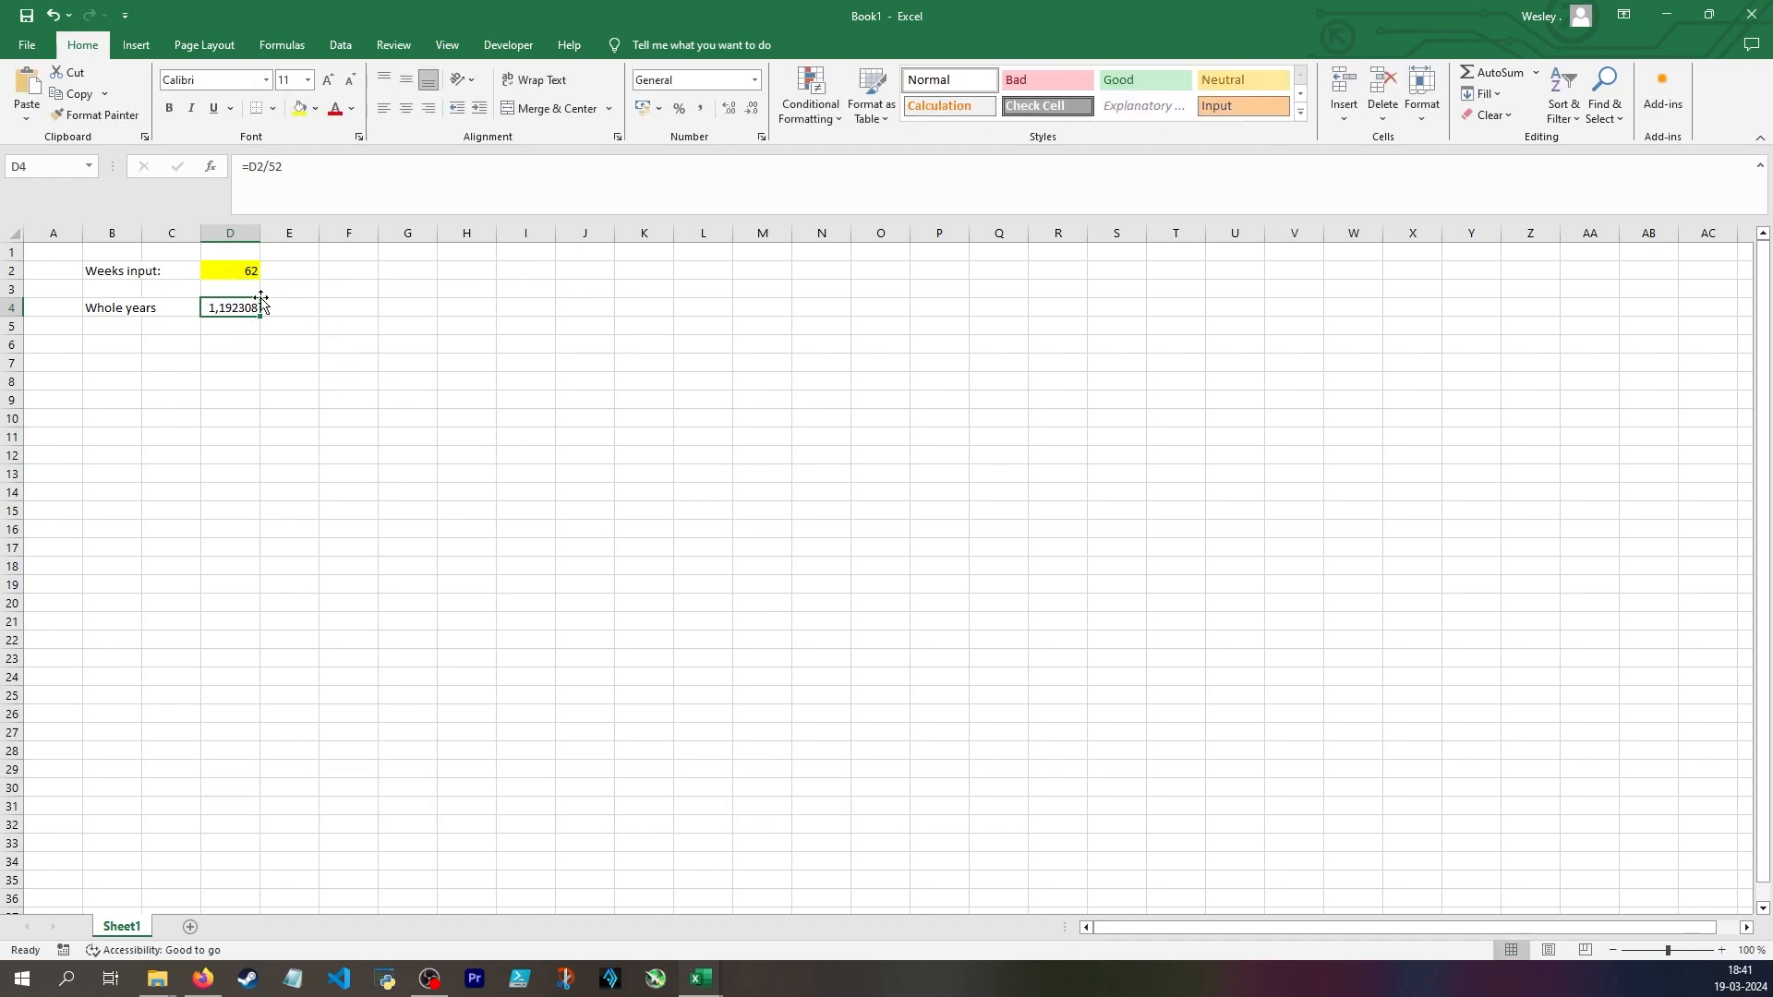
Wrap the whole years calculation in D4 with the INT function so the formula reads =INT(D2/52)
{"action": "left_click", "coordinate": [252, 169]}
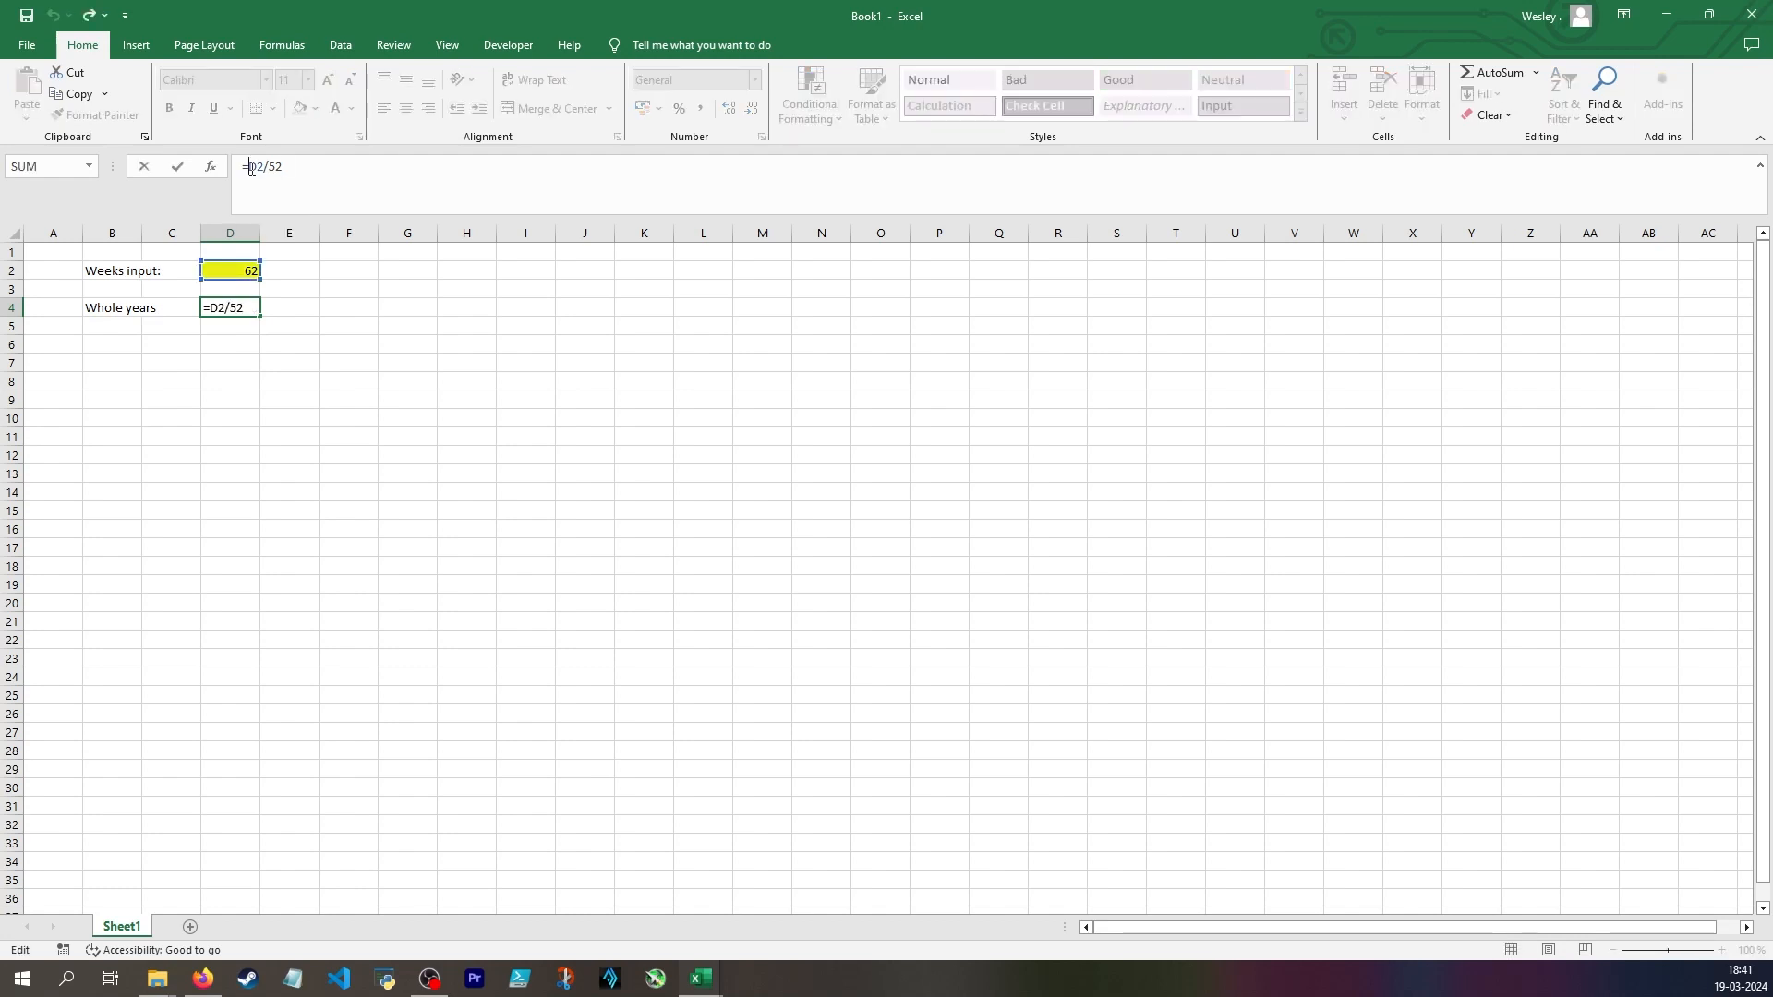
{"action": "type", "text": "ROUNDDOWN("}
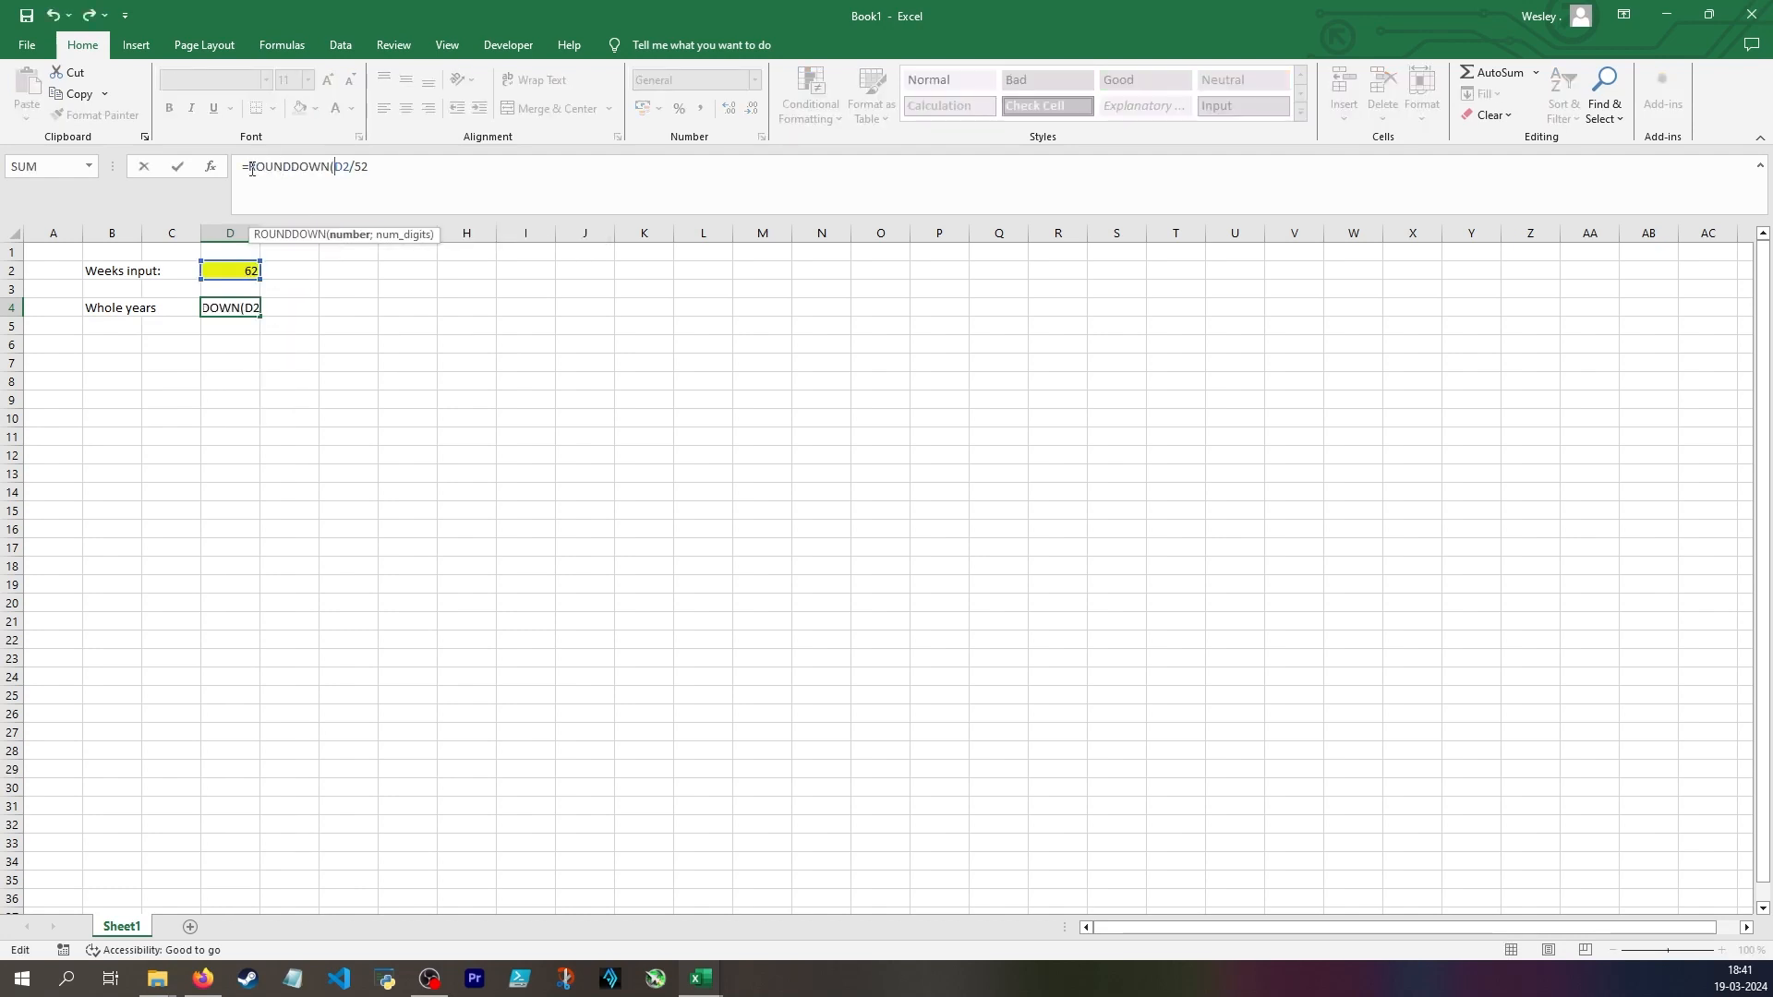
{"action": "left_click_drag", "start_coordinate": [247, 168], "coordinate": [334, 168]}
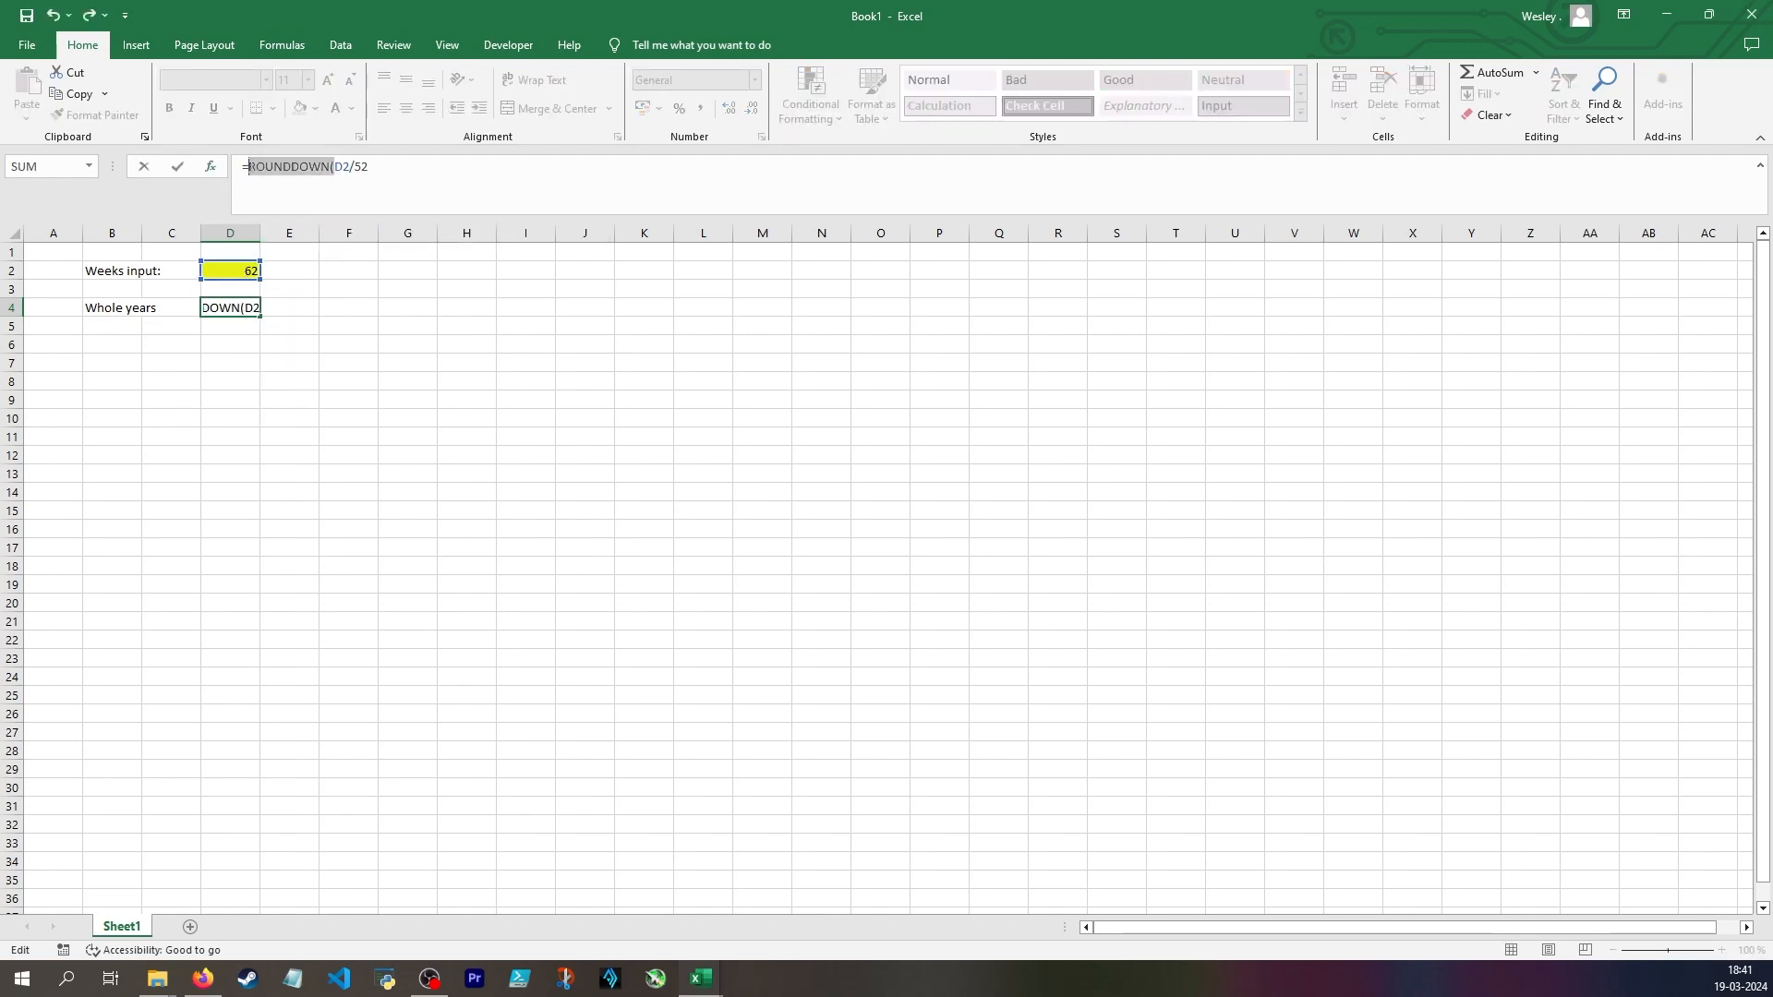
{"action": "type", "text": "int"}
{"action": "key", "text": "Tab"}
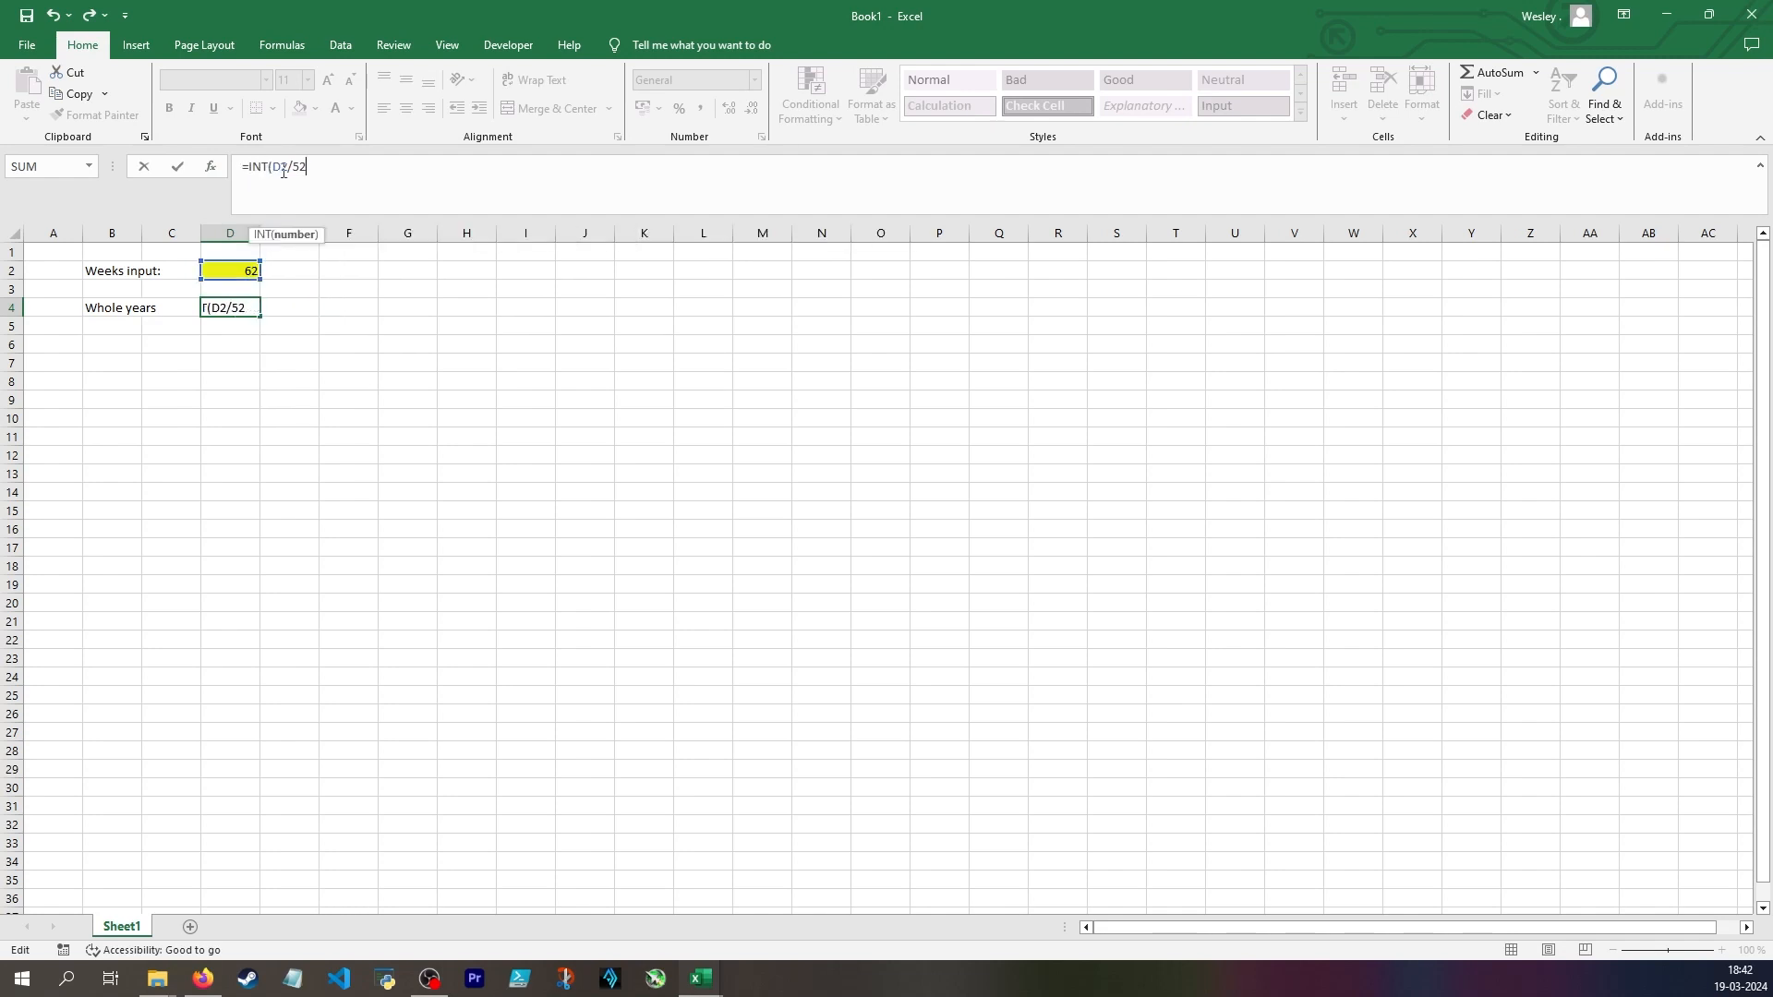
{"action": "type", "text": ")"}
{"action": "key", "text": "ctrl+Return"}
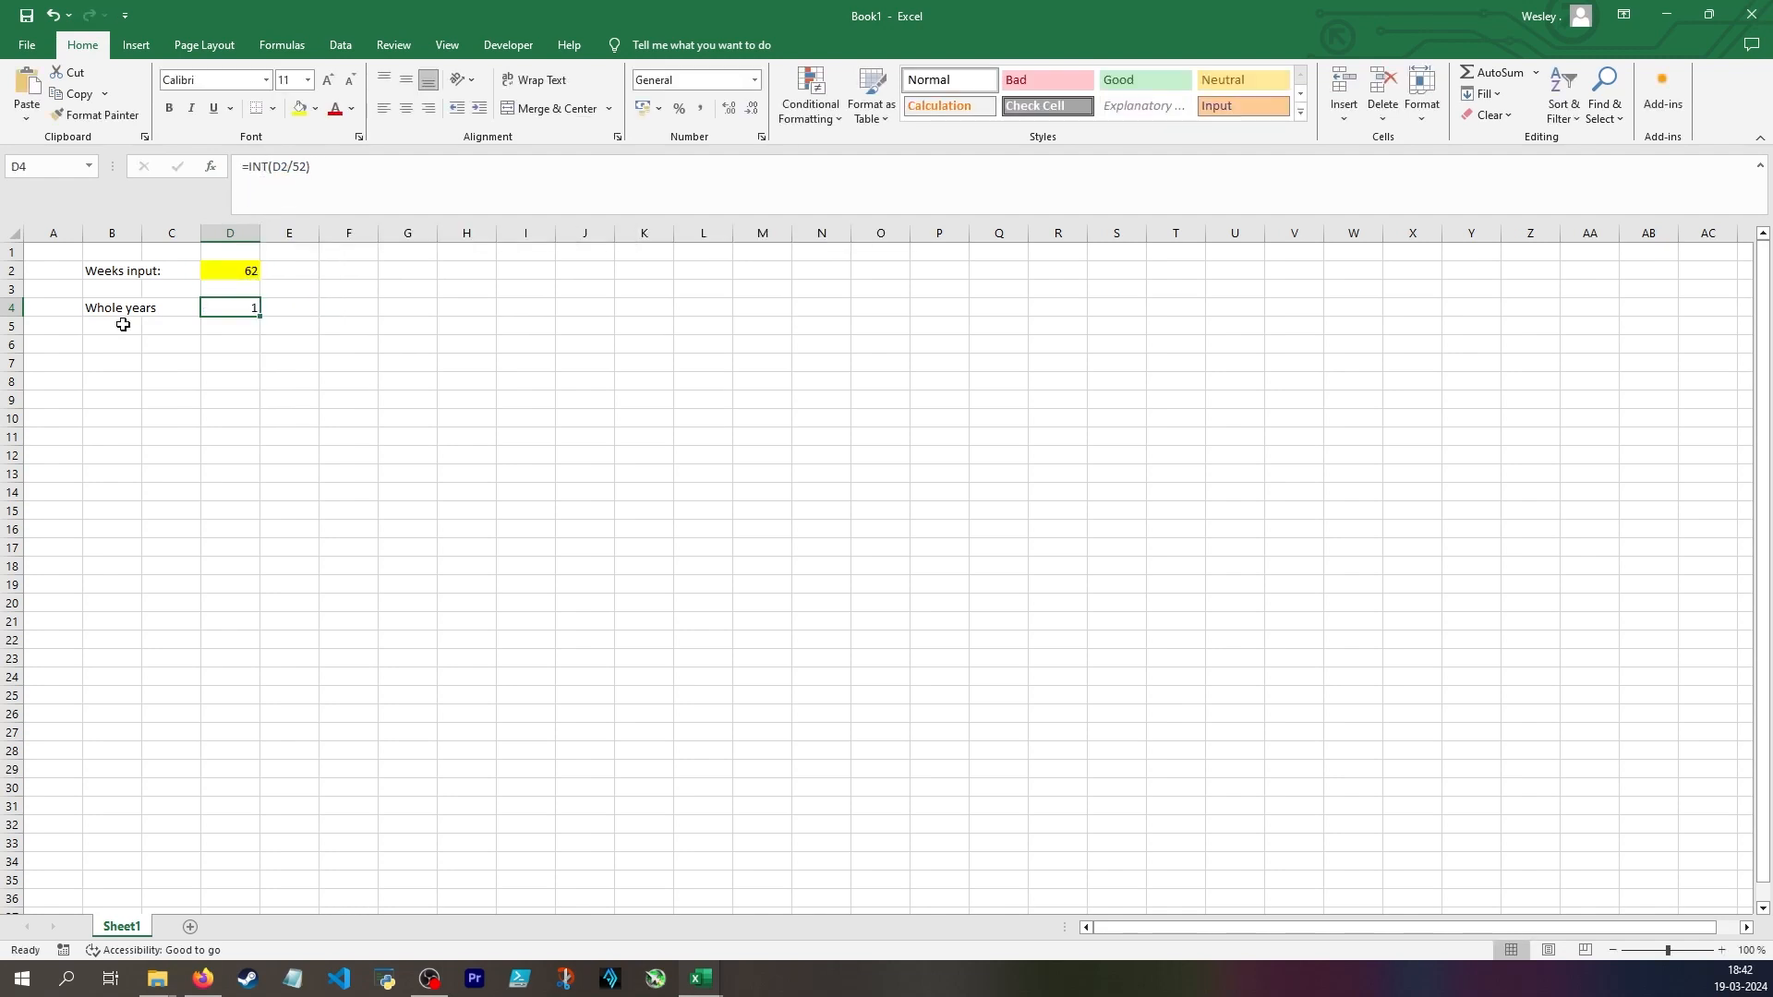
Label cell B5 "Remaining weeks" and enter the formula =D2-D4*52 in D5
{"action": "left_click", "coordinate": [232, 273]}
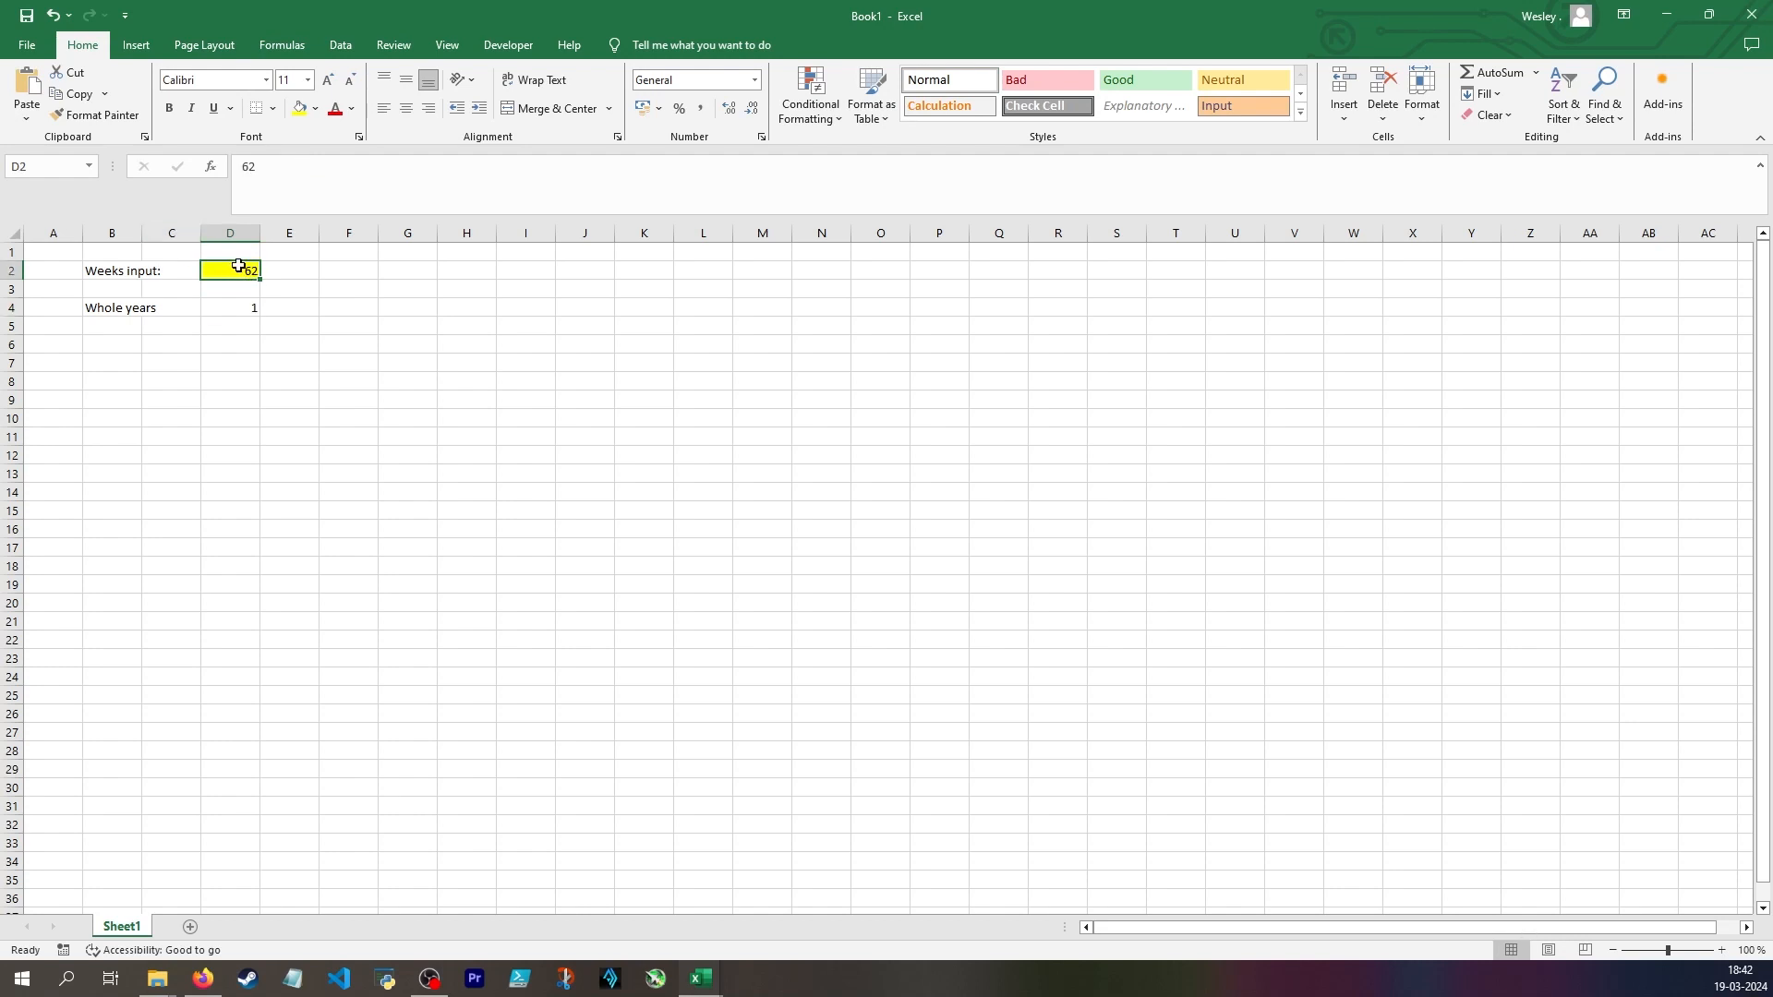
{"action": "left_click", "coordinate": [235, 305]}
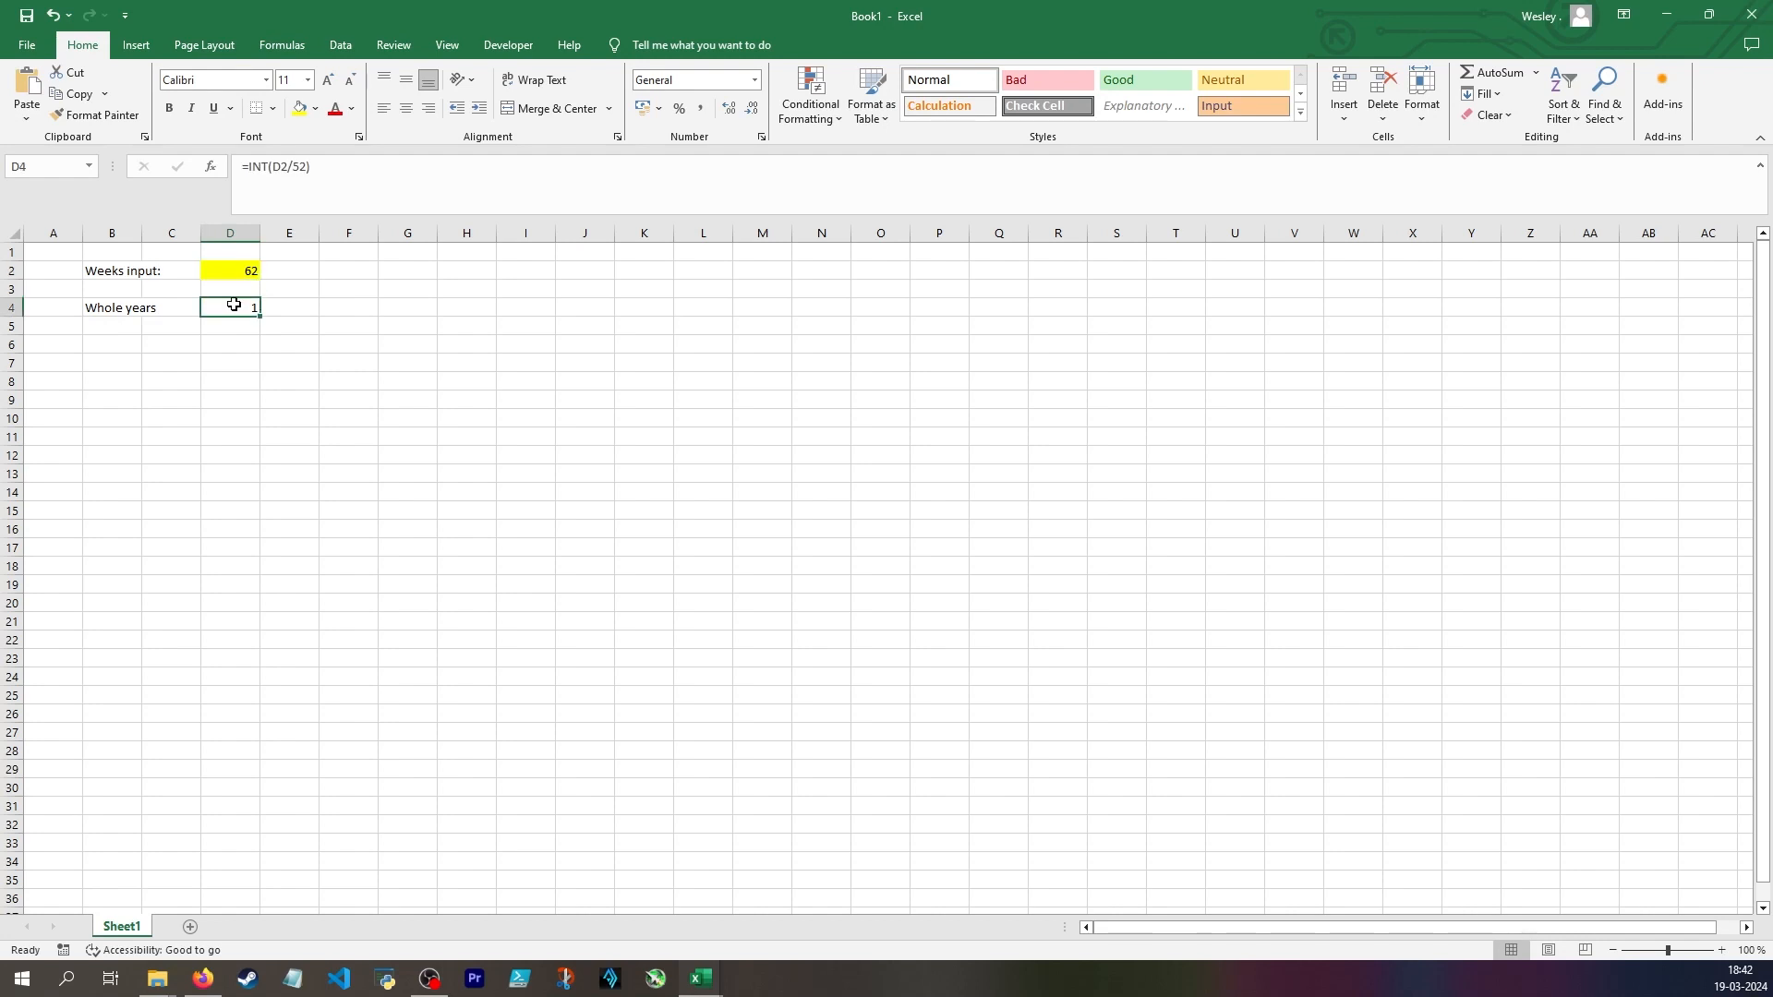
{"action": "left_click", "coordinate": [124, 326]}
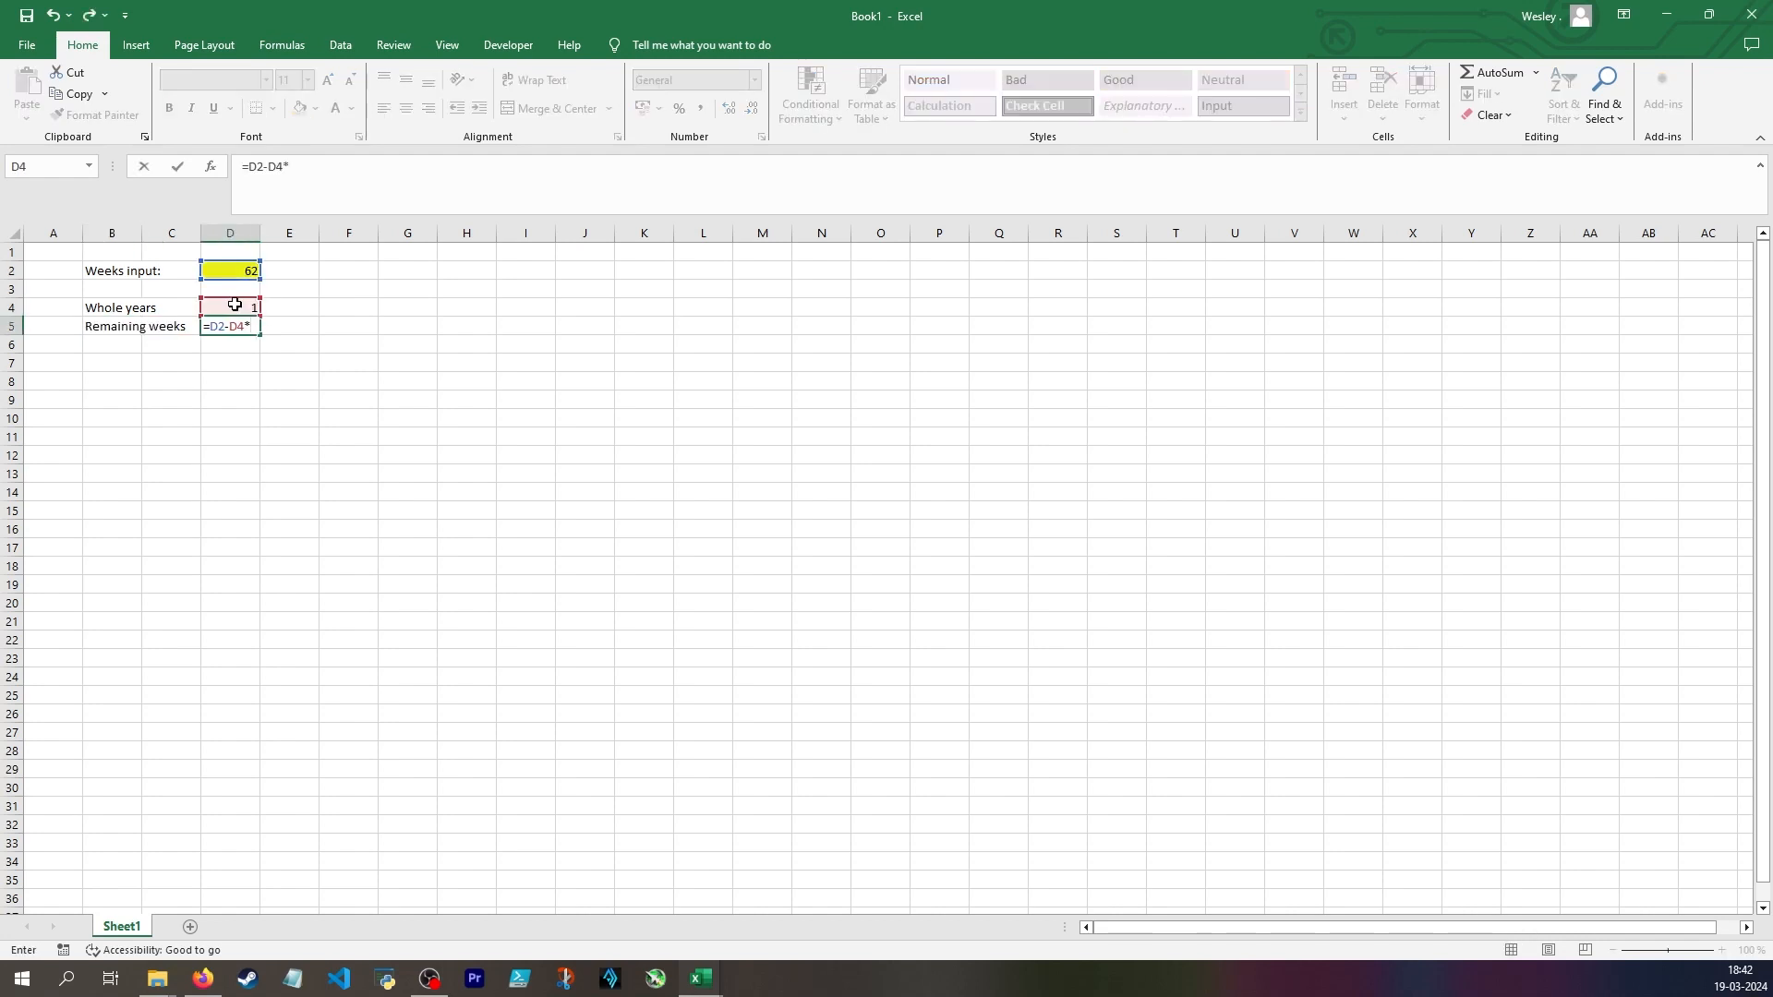
{"action": "type", "text": "52"}
{"action": "key", "text": "Return"}
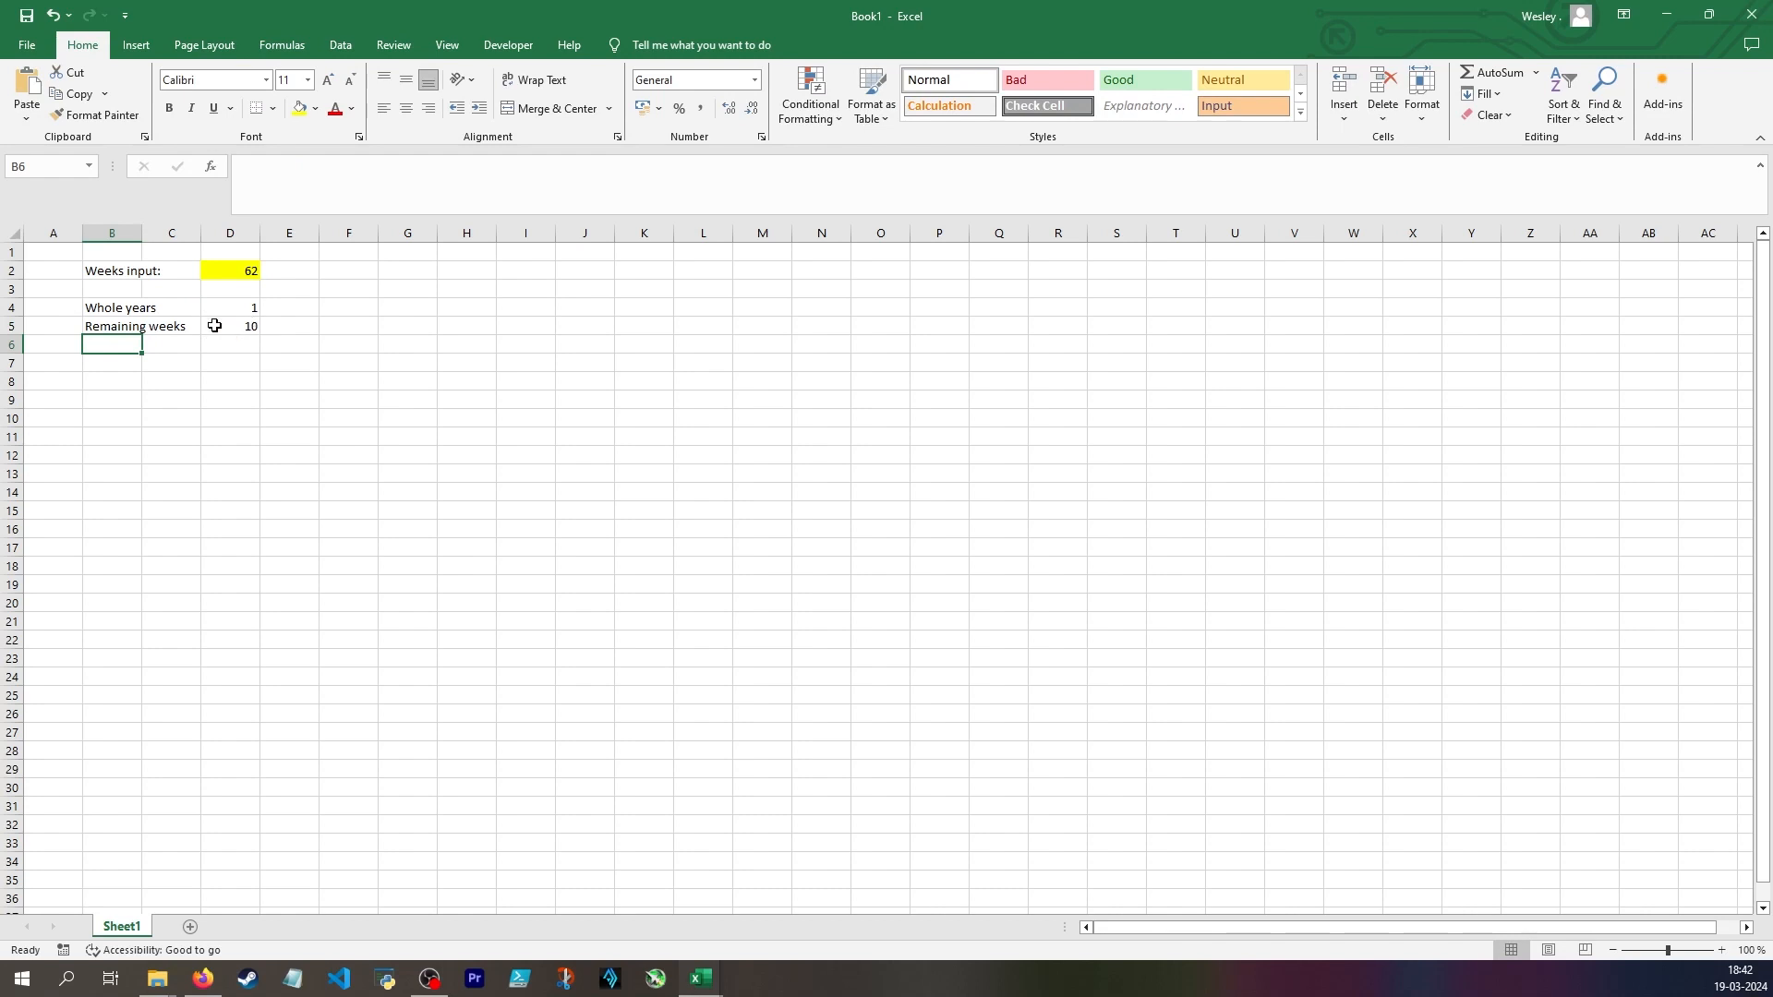
Add the label "Whole months" in cell B6 beneath the remaining weeks label
{"action": "type", "text": "Whole months"}
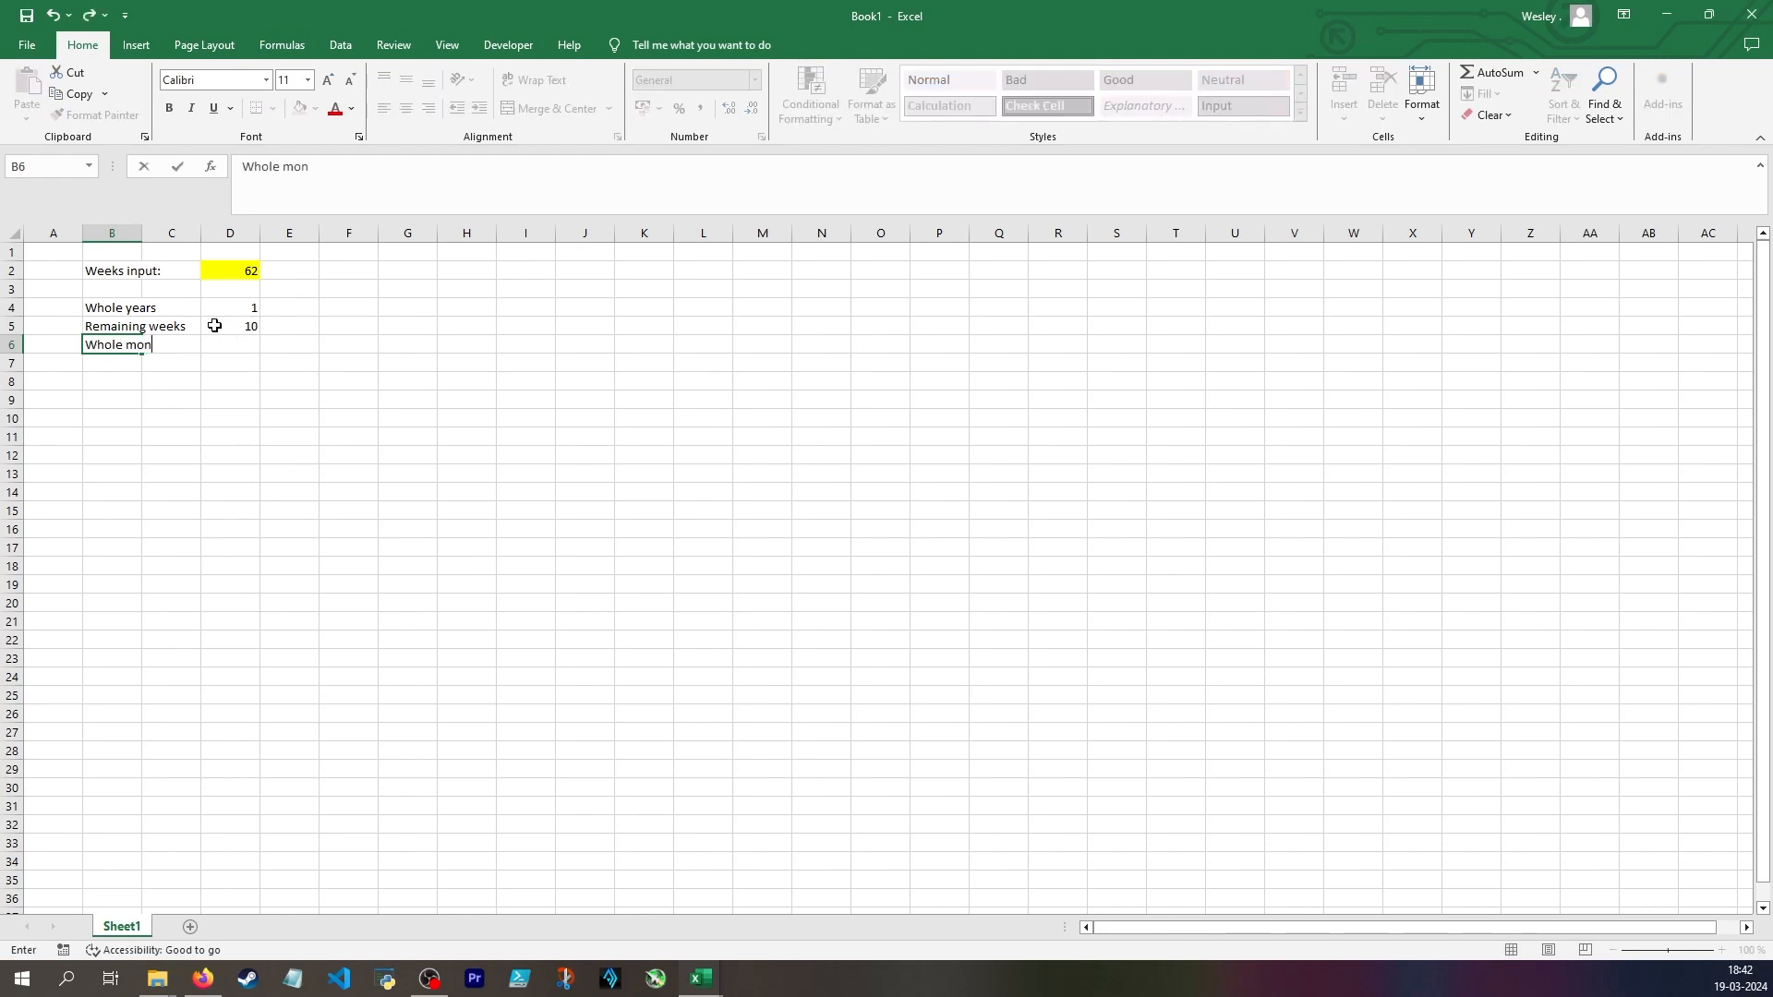
{"action": "key", "text": "Tab"}
{"action": "key", "text": "Tab"}
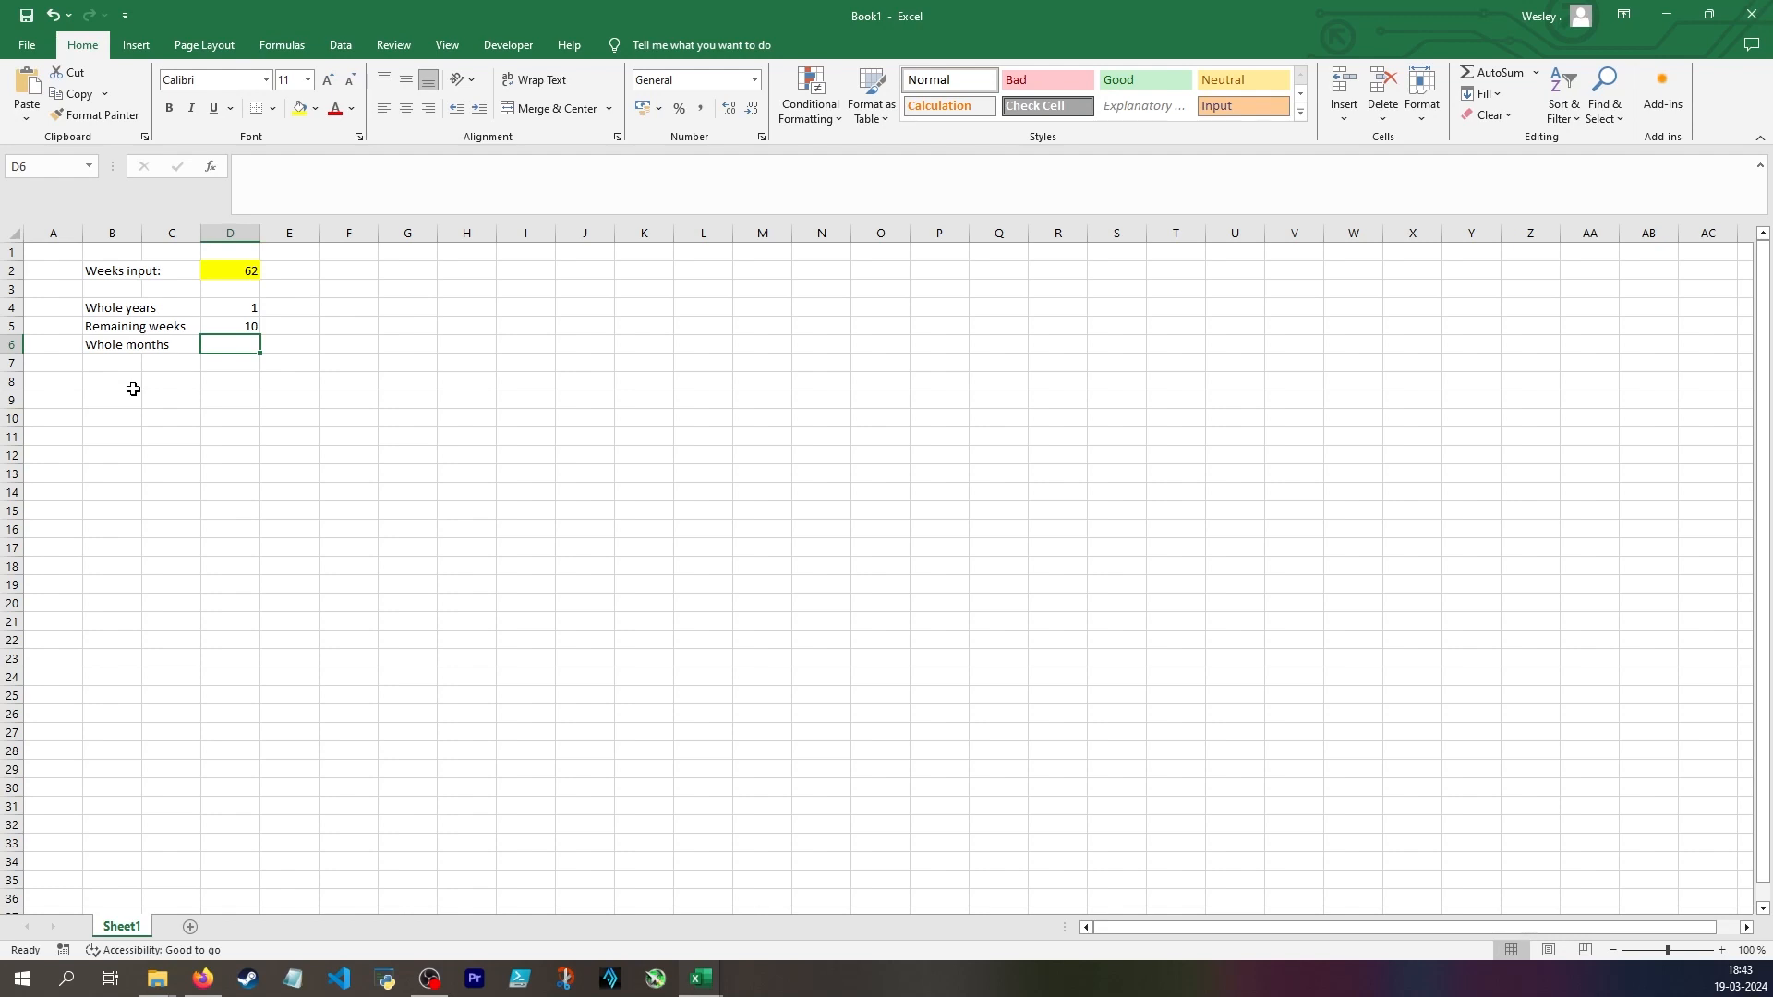
Calculate the months rounded up in D6 with the formula =CEILING(D5/4;1)
{"action": "type", "text": "=int"}
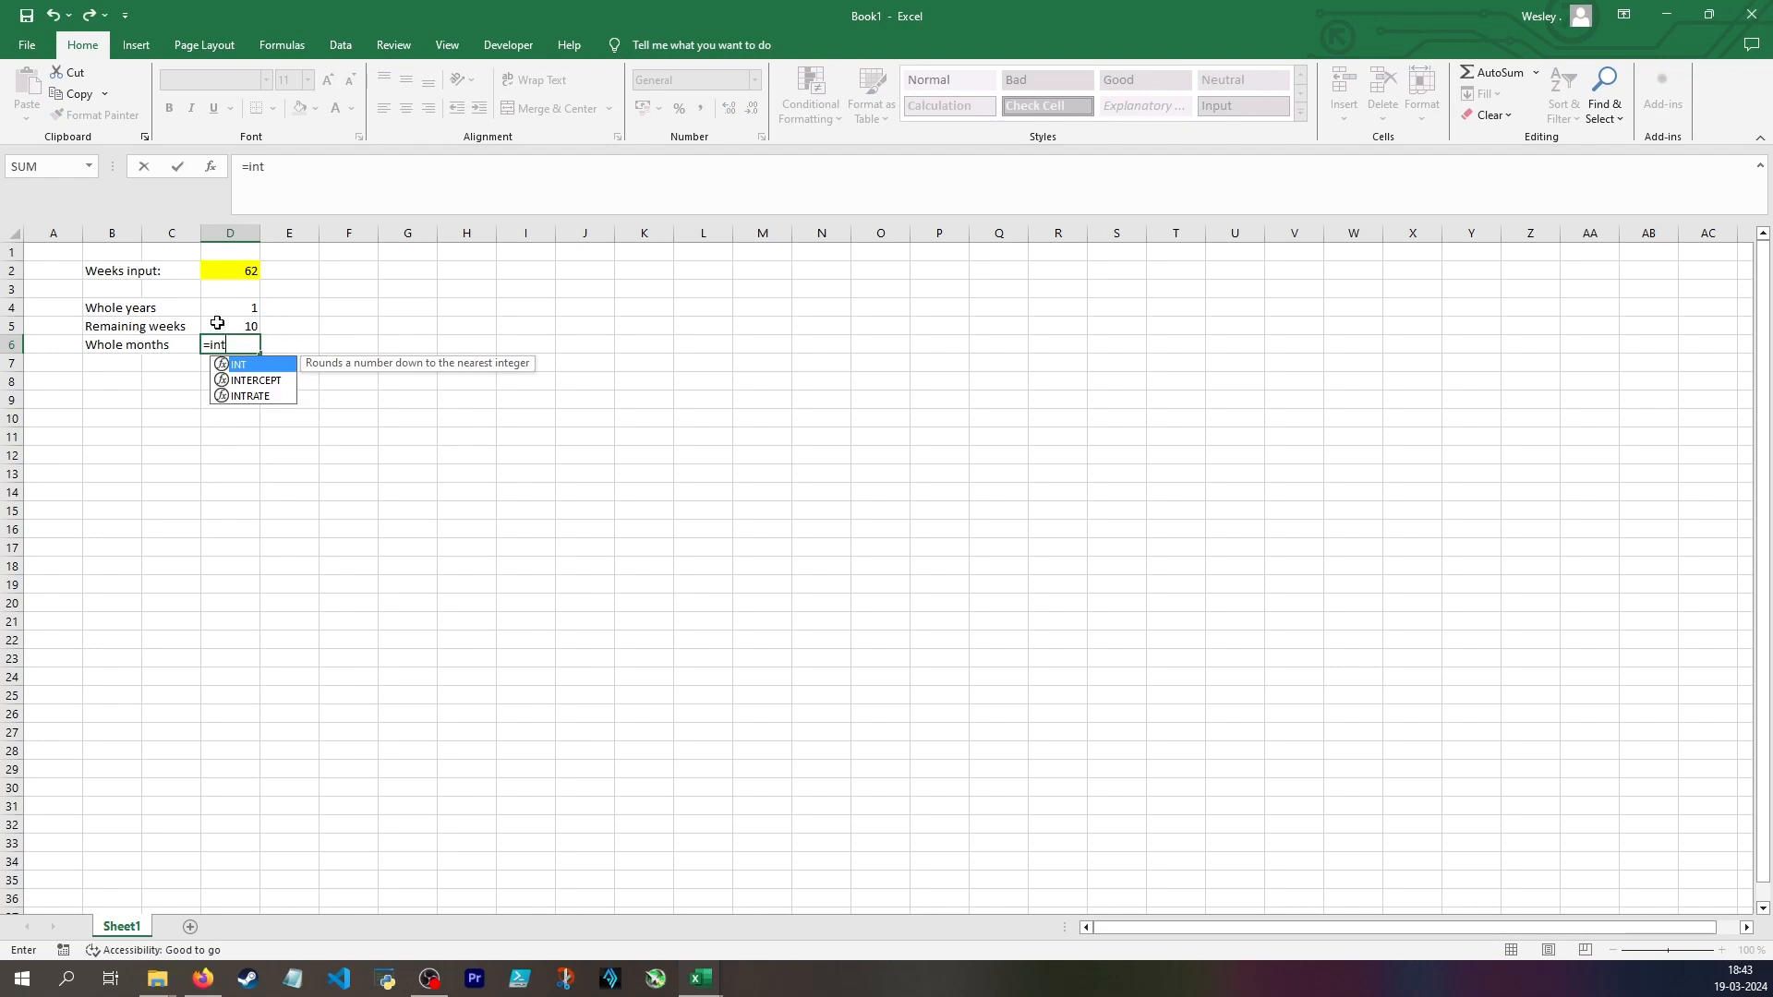
{"action": "key", "text": "BackSpace"}
{"action": "key", "text": "BackSpace"}
{"action": "key", "text": "BackSpace"}
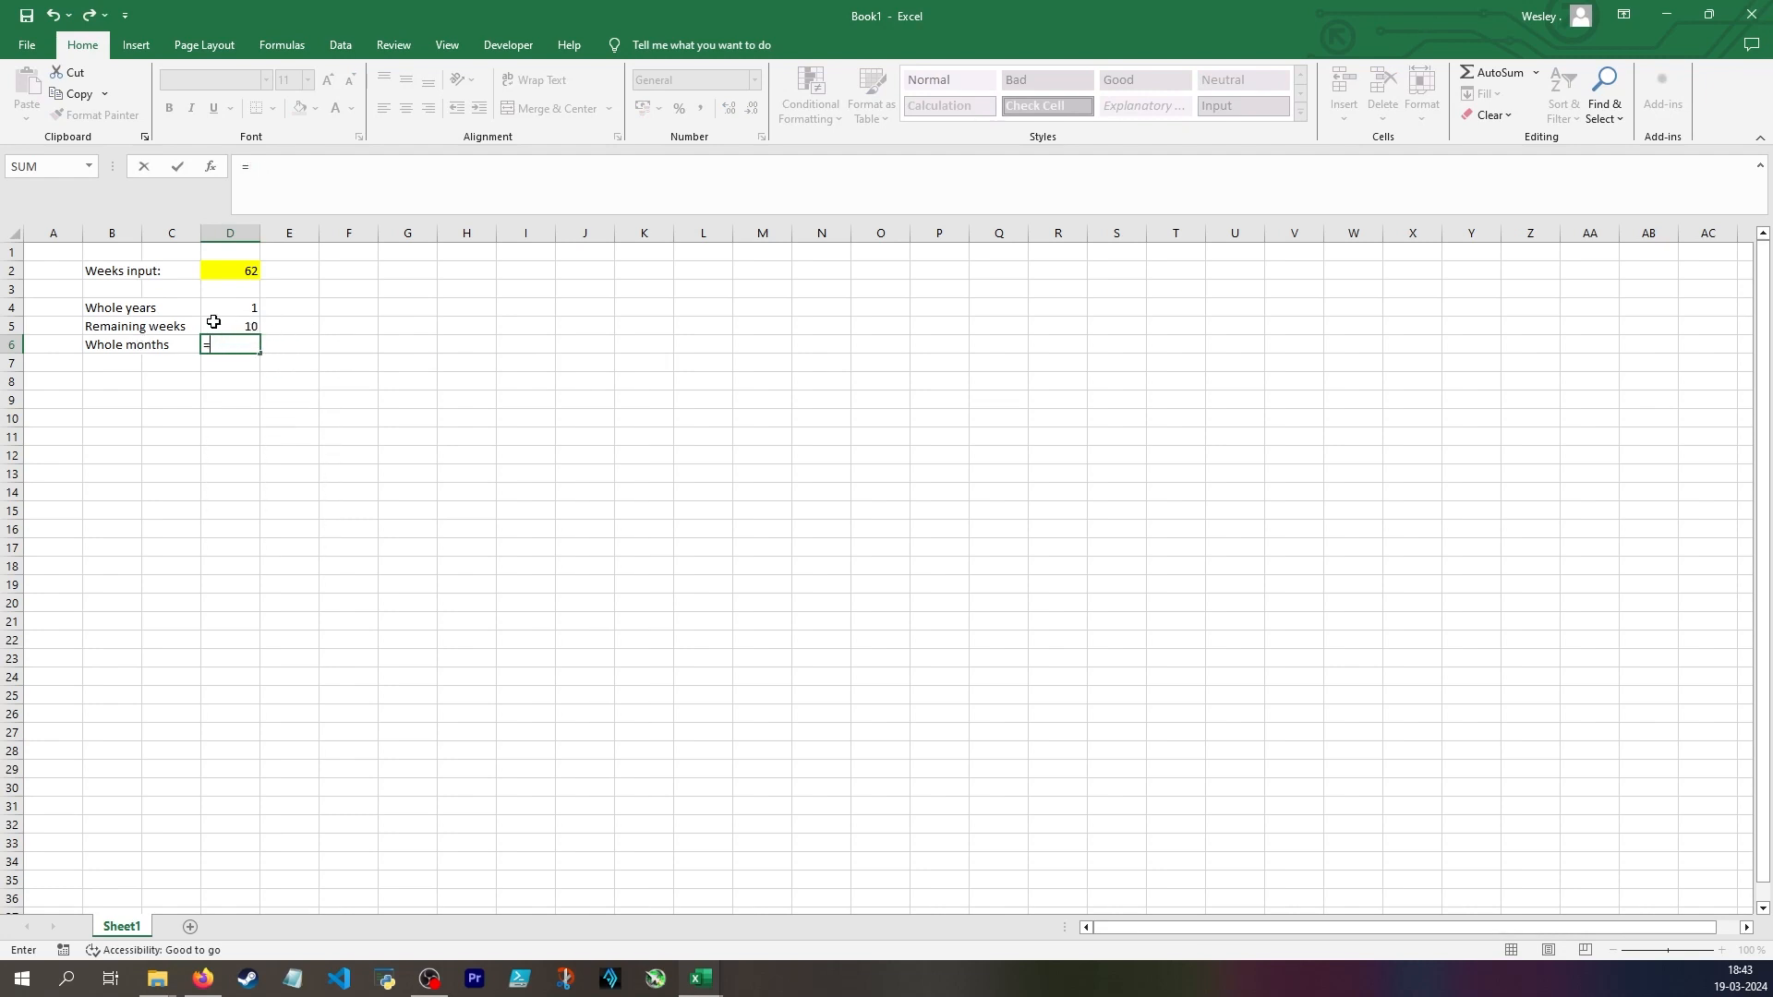
{"action": "type", "text": "ceil"}
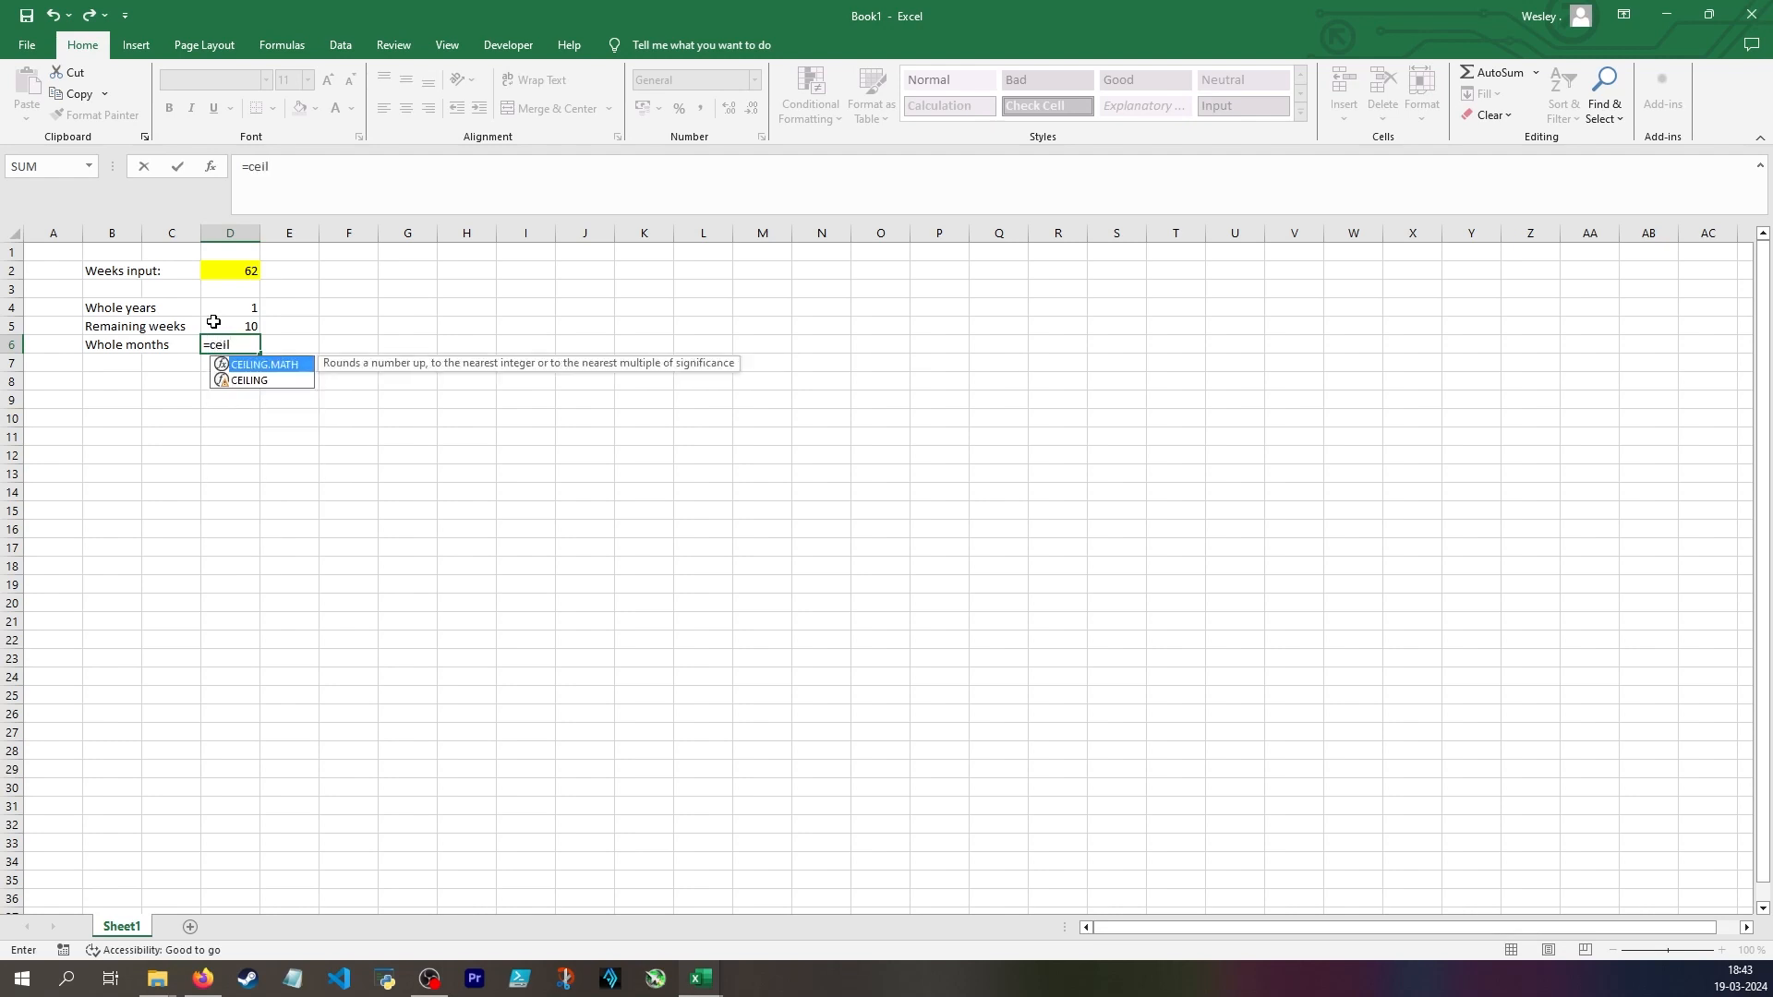
{"action": "key", "text": "Down"}
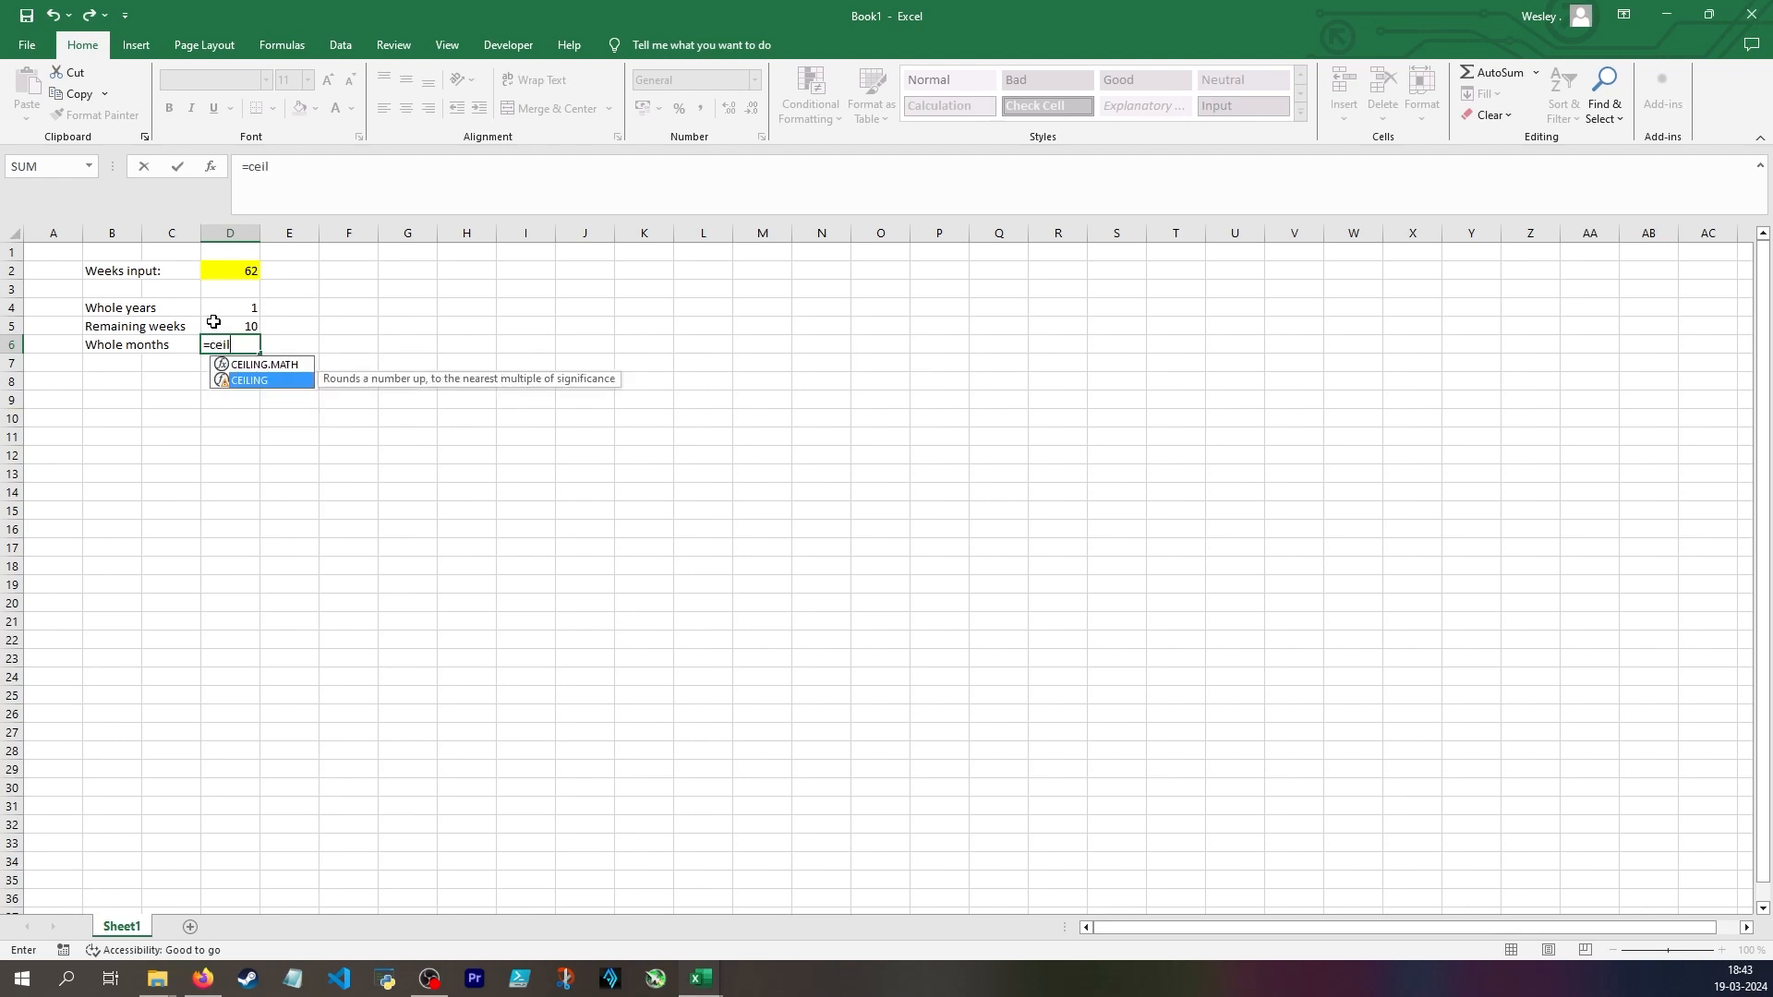
{"action": "double_click", "coordinate": [225, 380]}
{"action": "left_click", "coordinate": [235, 326]}
{"action": "type", "text": "/"}
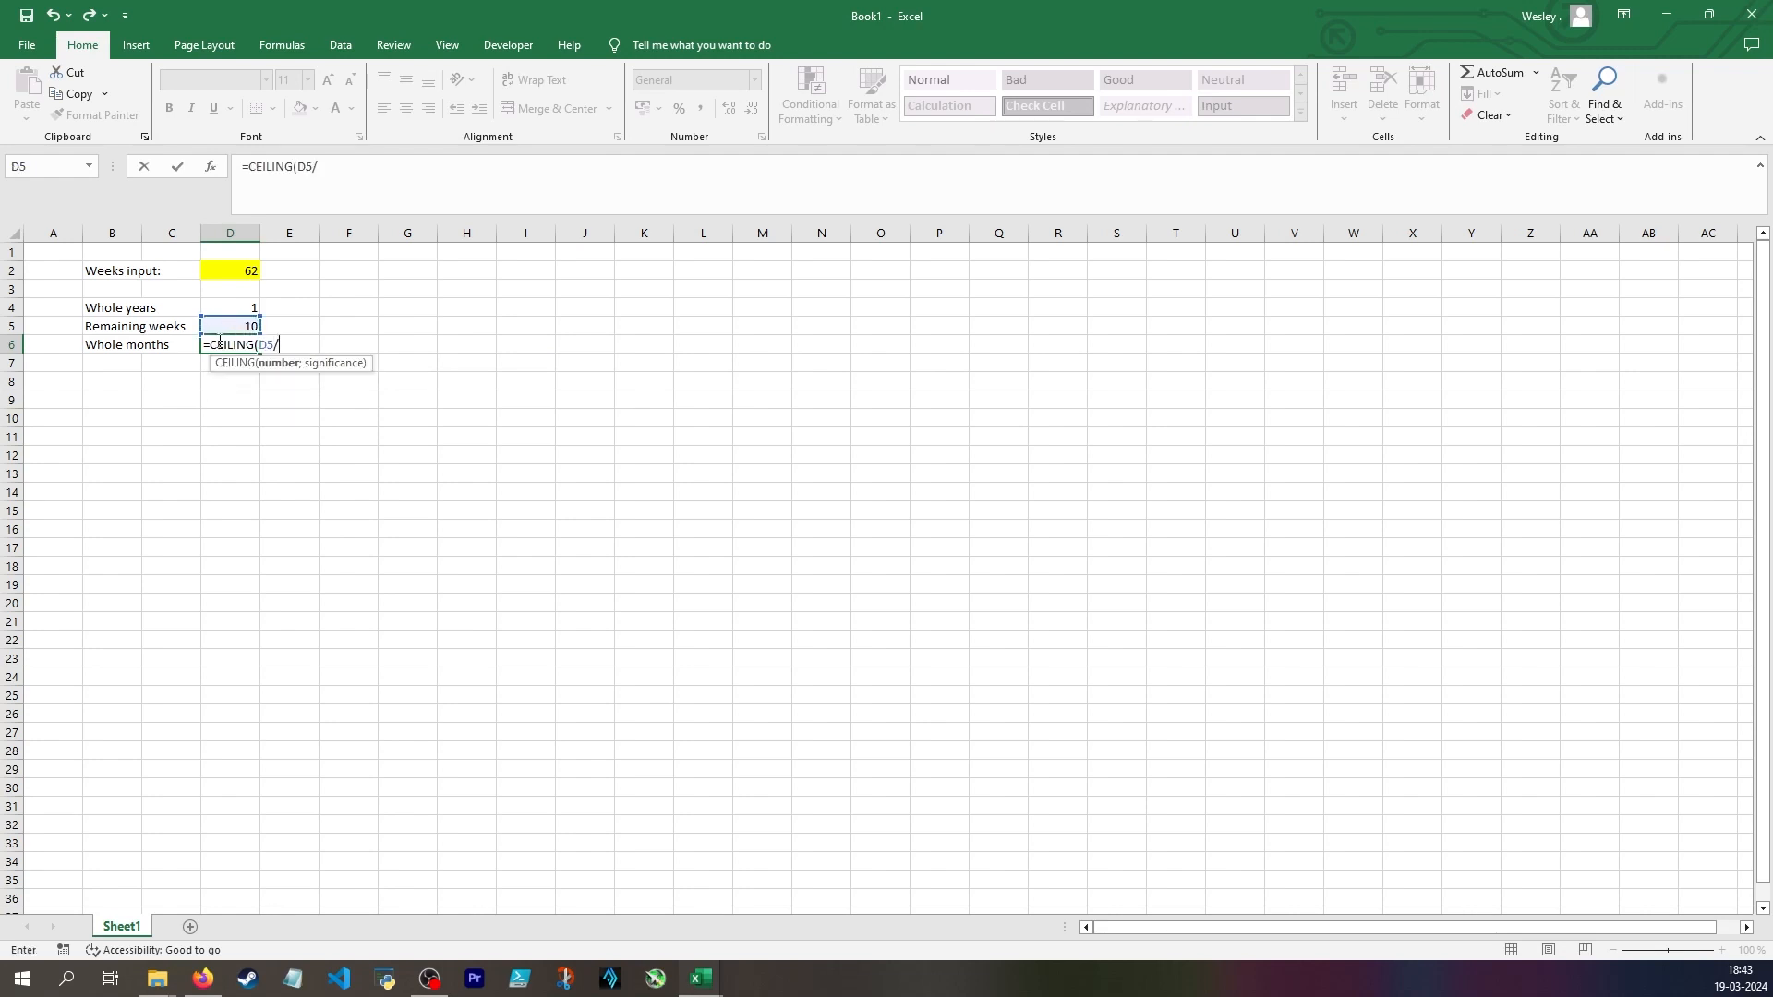
{"action": "type", "text": "4;1"}
{"action": "key", "text": "Return"}
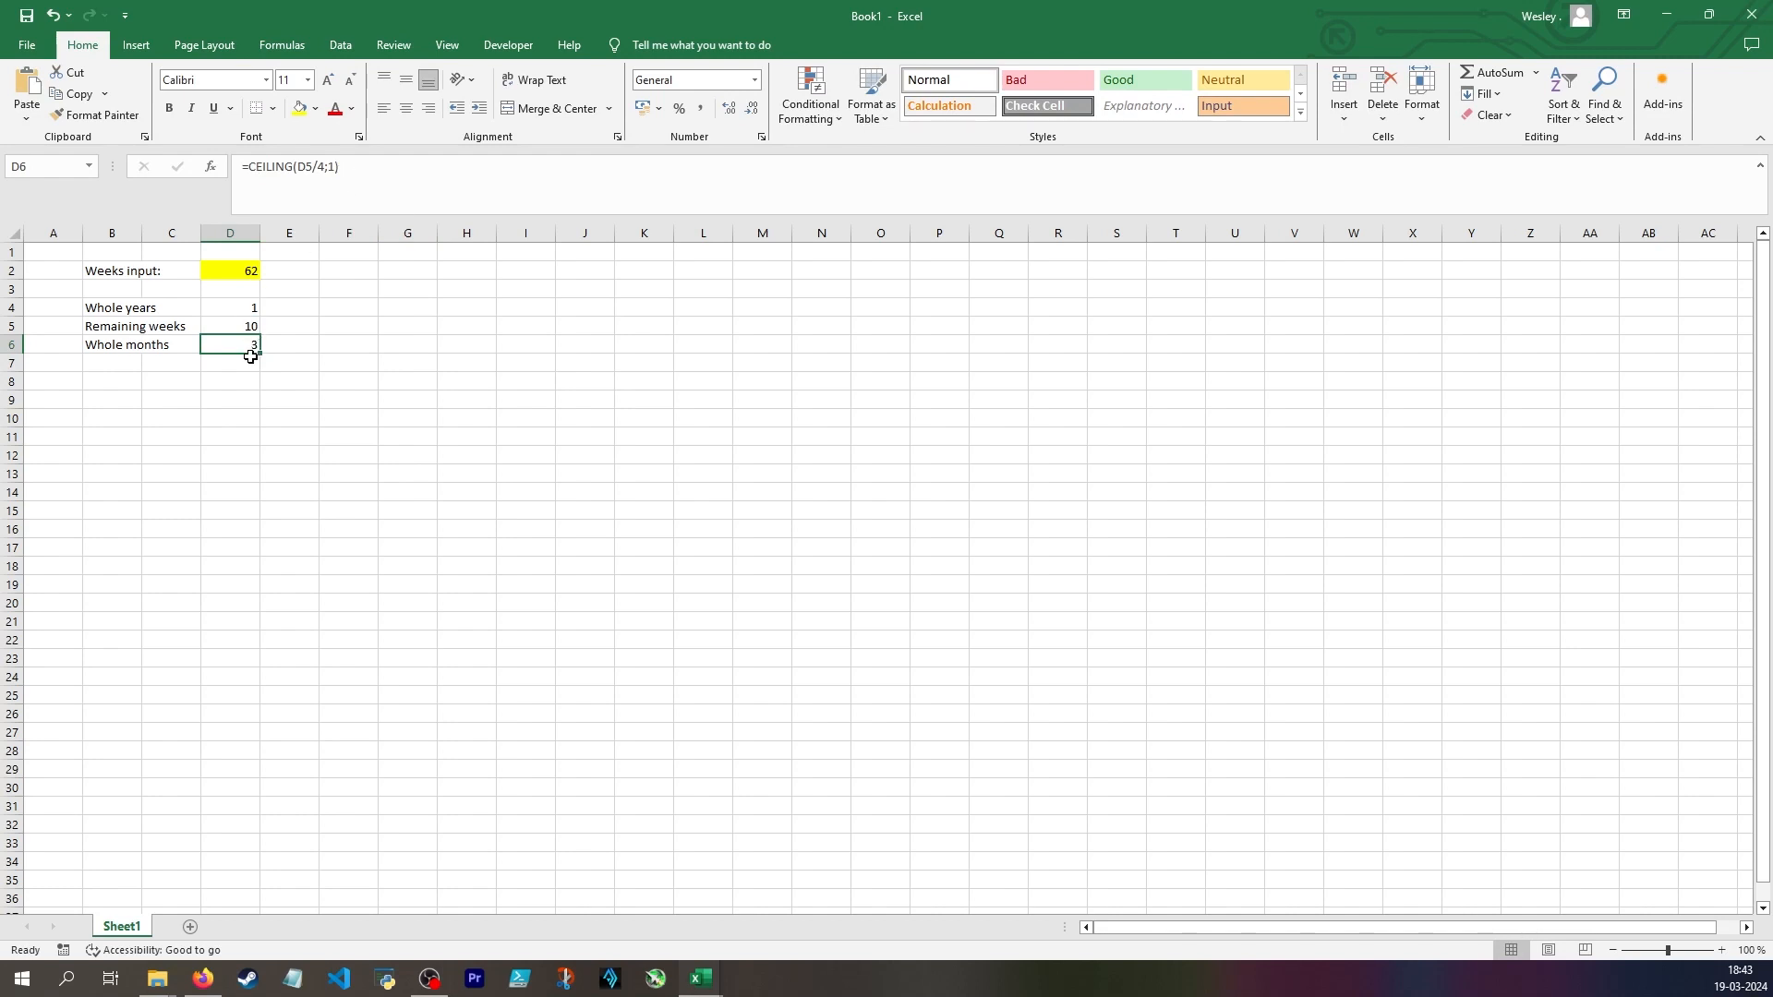
Add the label "Output" in cell B8 and move on to cell D8
{"action": "left_click", "coordinate": [112, 380]}
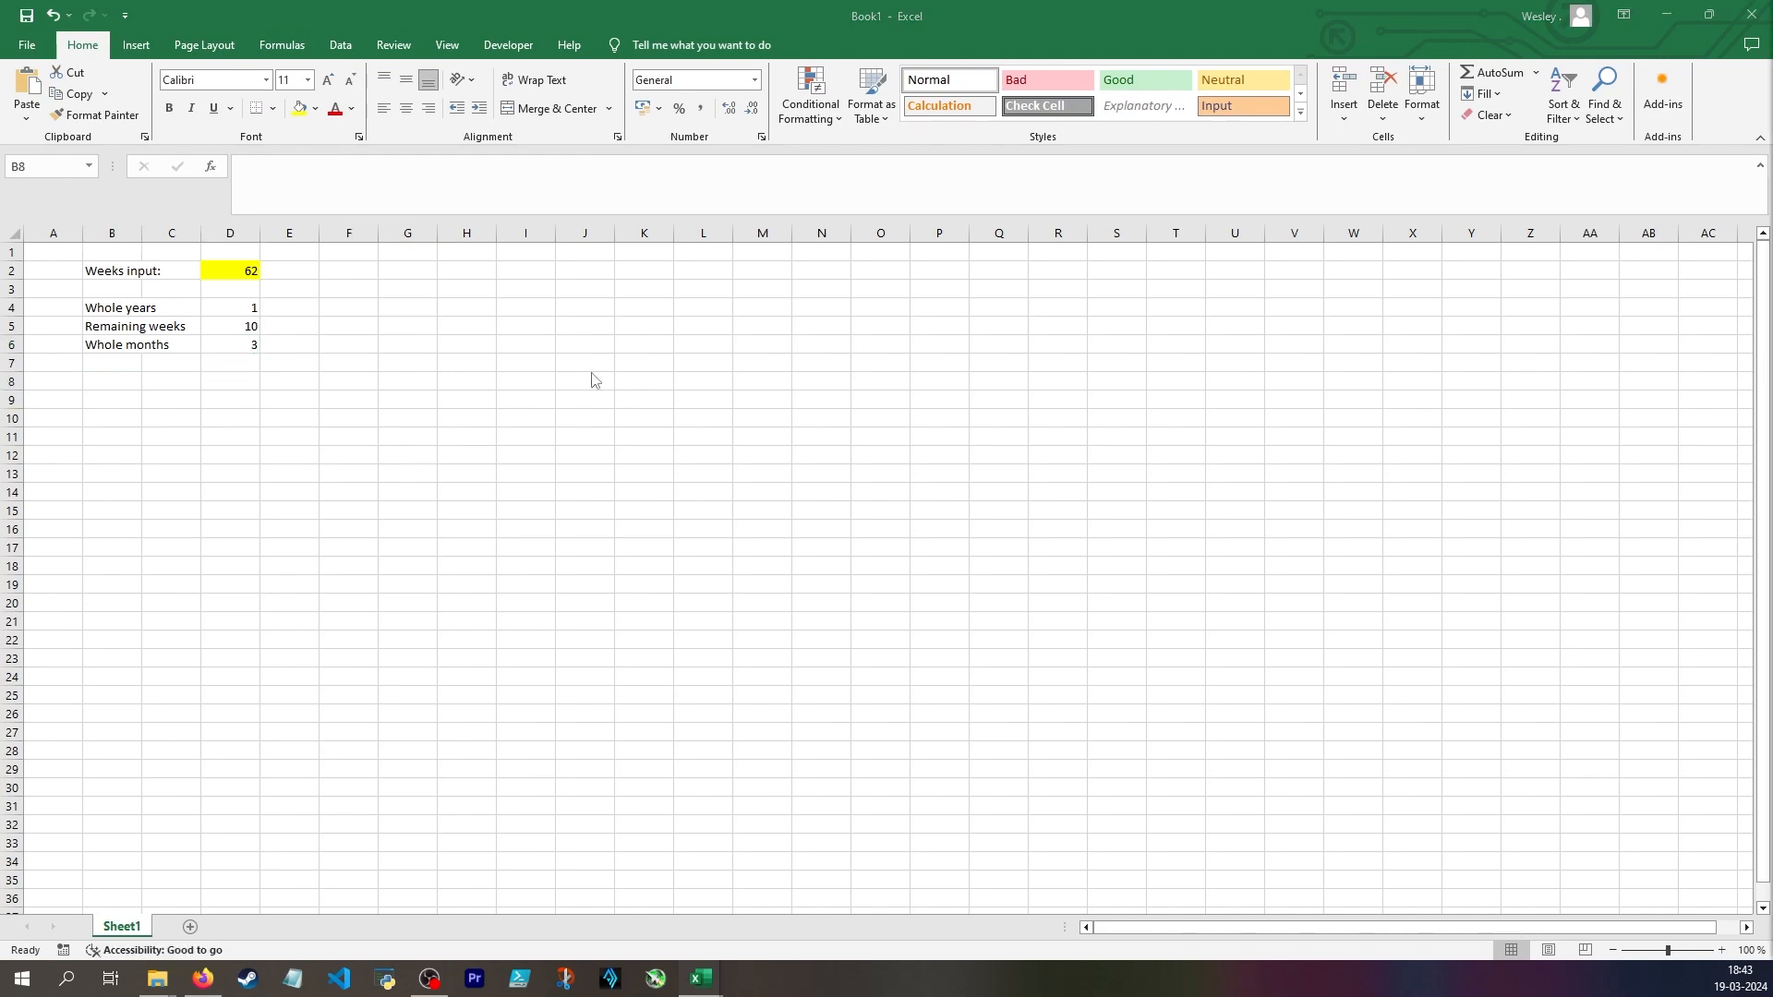
{"action": "type", "text": "Outp"}
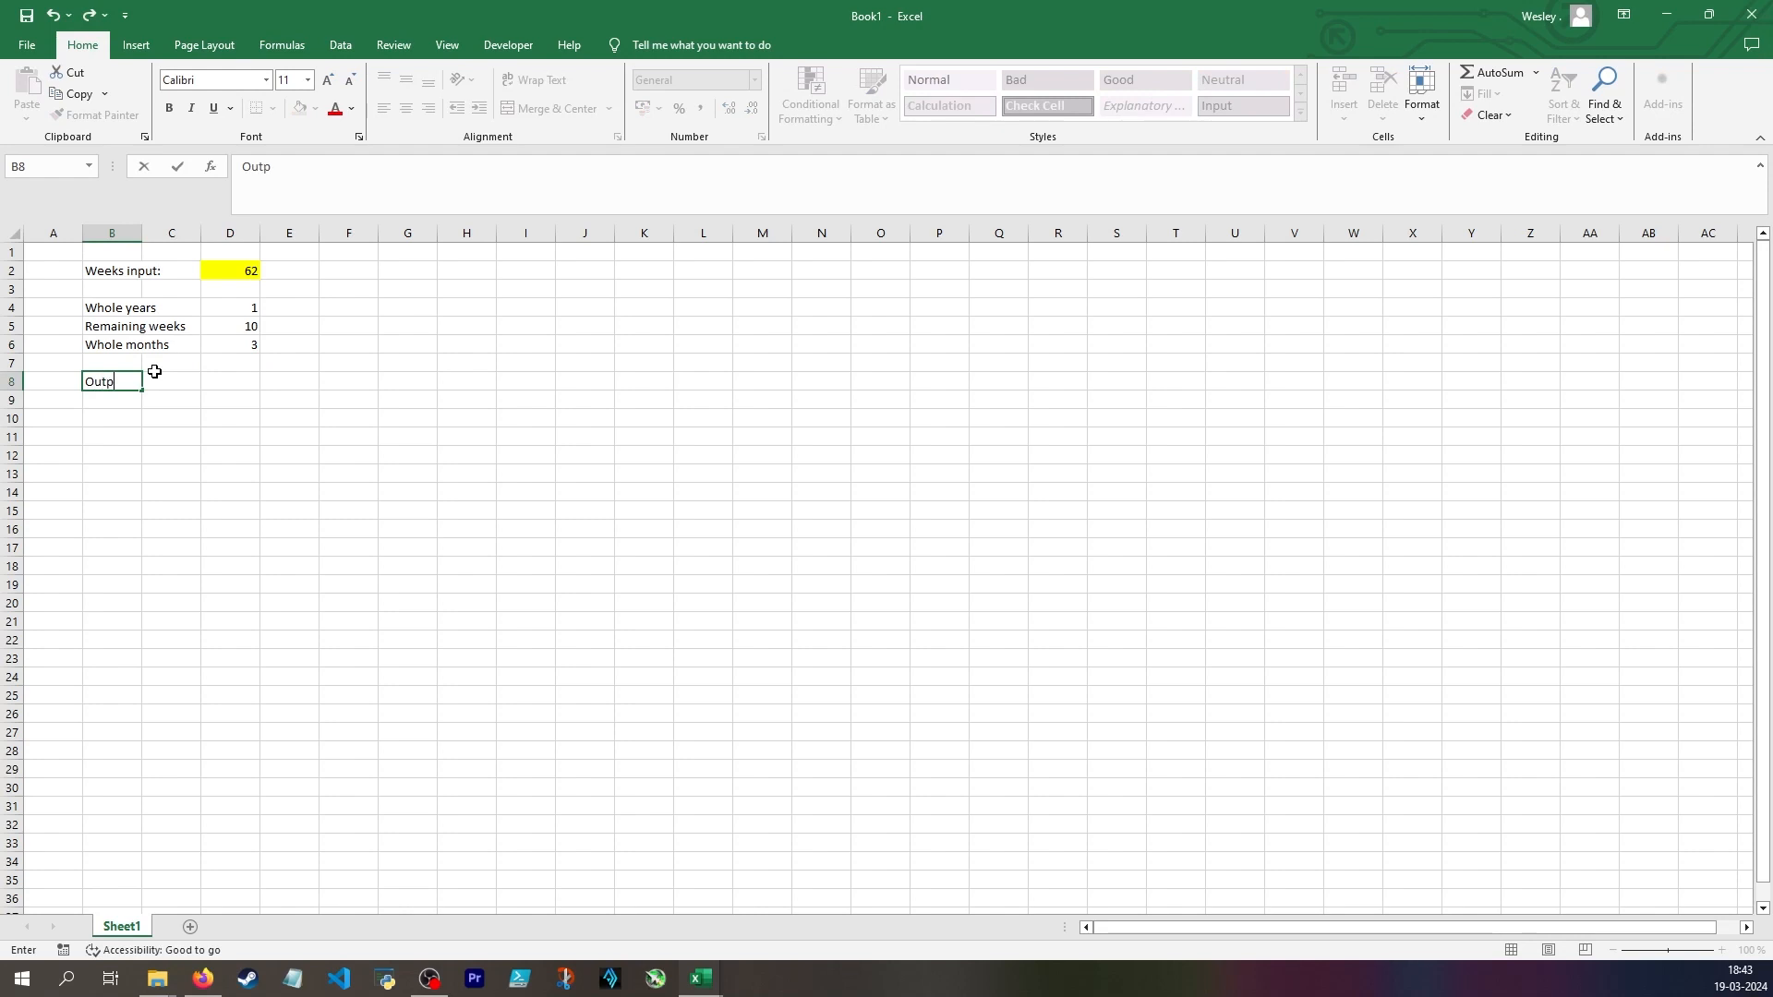
{"action": "type", "text": "ut"}
{"action": "key", "text": "Tab"}
{"action": "key", "text": "Tab"}
Paste the formula ="The project is estimated to take " & D4 & " year(s) and " & D6 & " month(s)" into D8
{"action": "left_click", "coordinate": [309, 197]}
{"action": "type", "text": "=\"The project is estimated to take \" & C4 & \" year(s) and \" & C6 & \" month(s)\""}
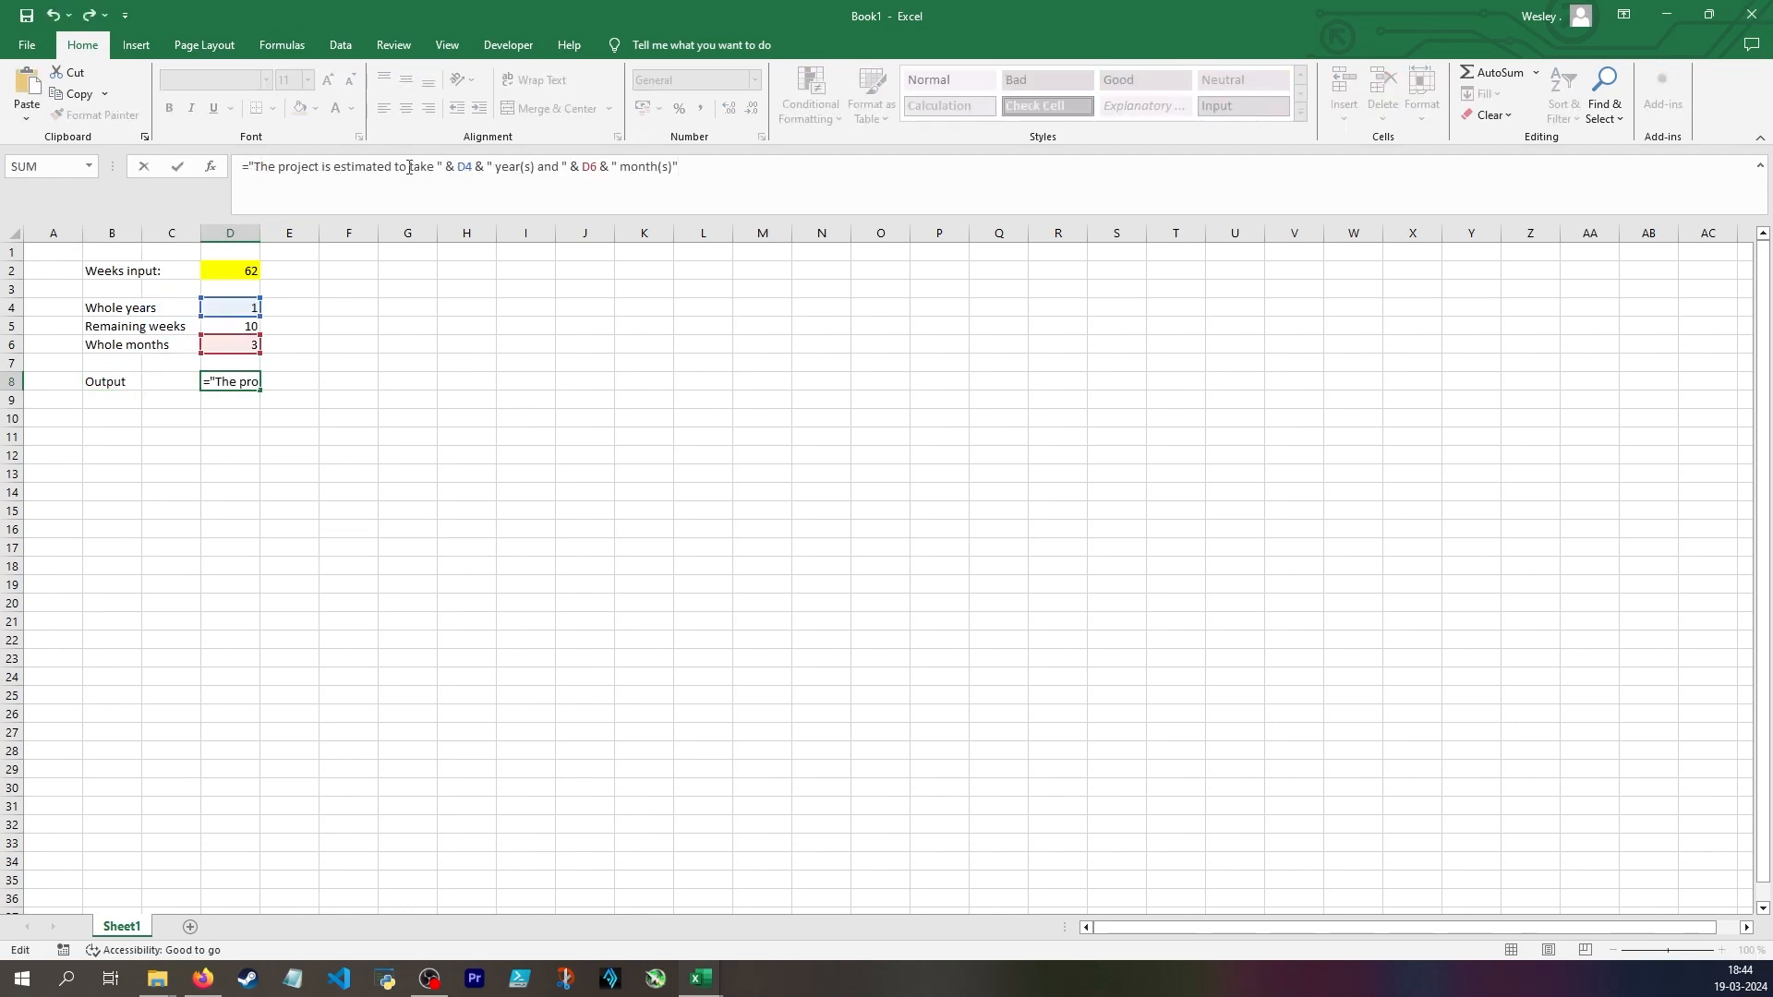
{"action": "left_click", "coordinate": [439, 166]}
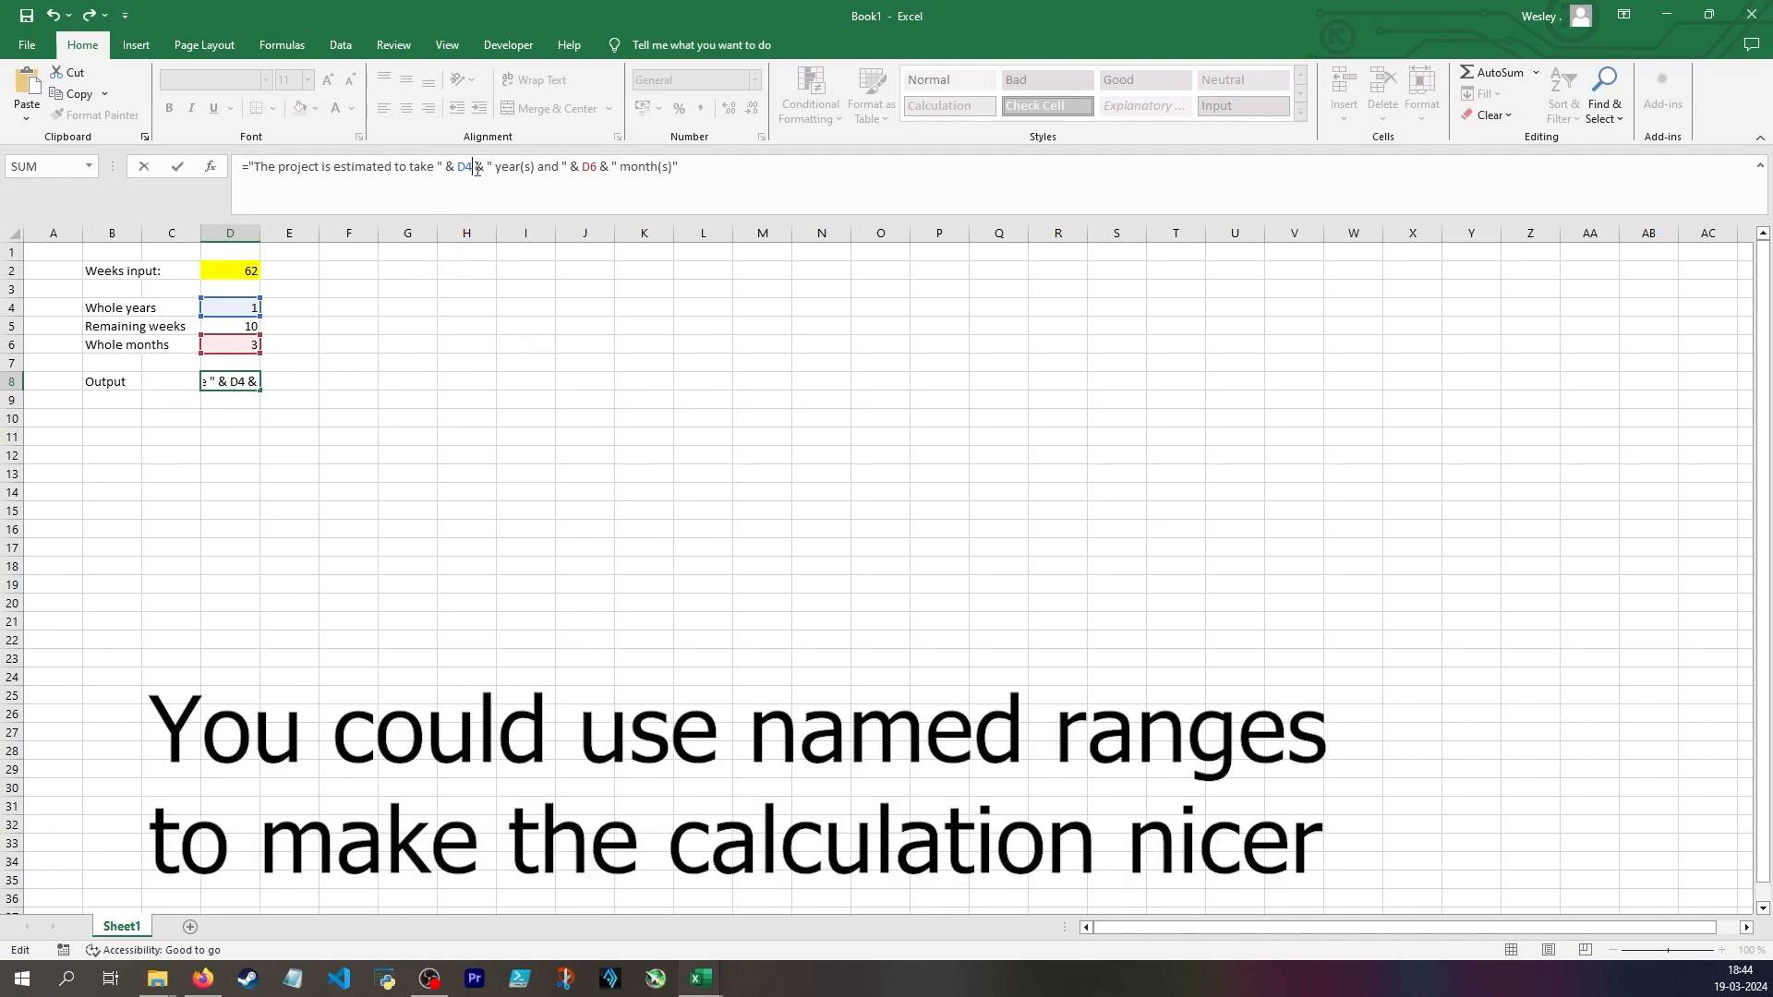
{"action": "left_click", "coordinate": [524, 168]}
{"action": "key", "text": "Return"}
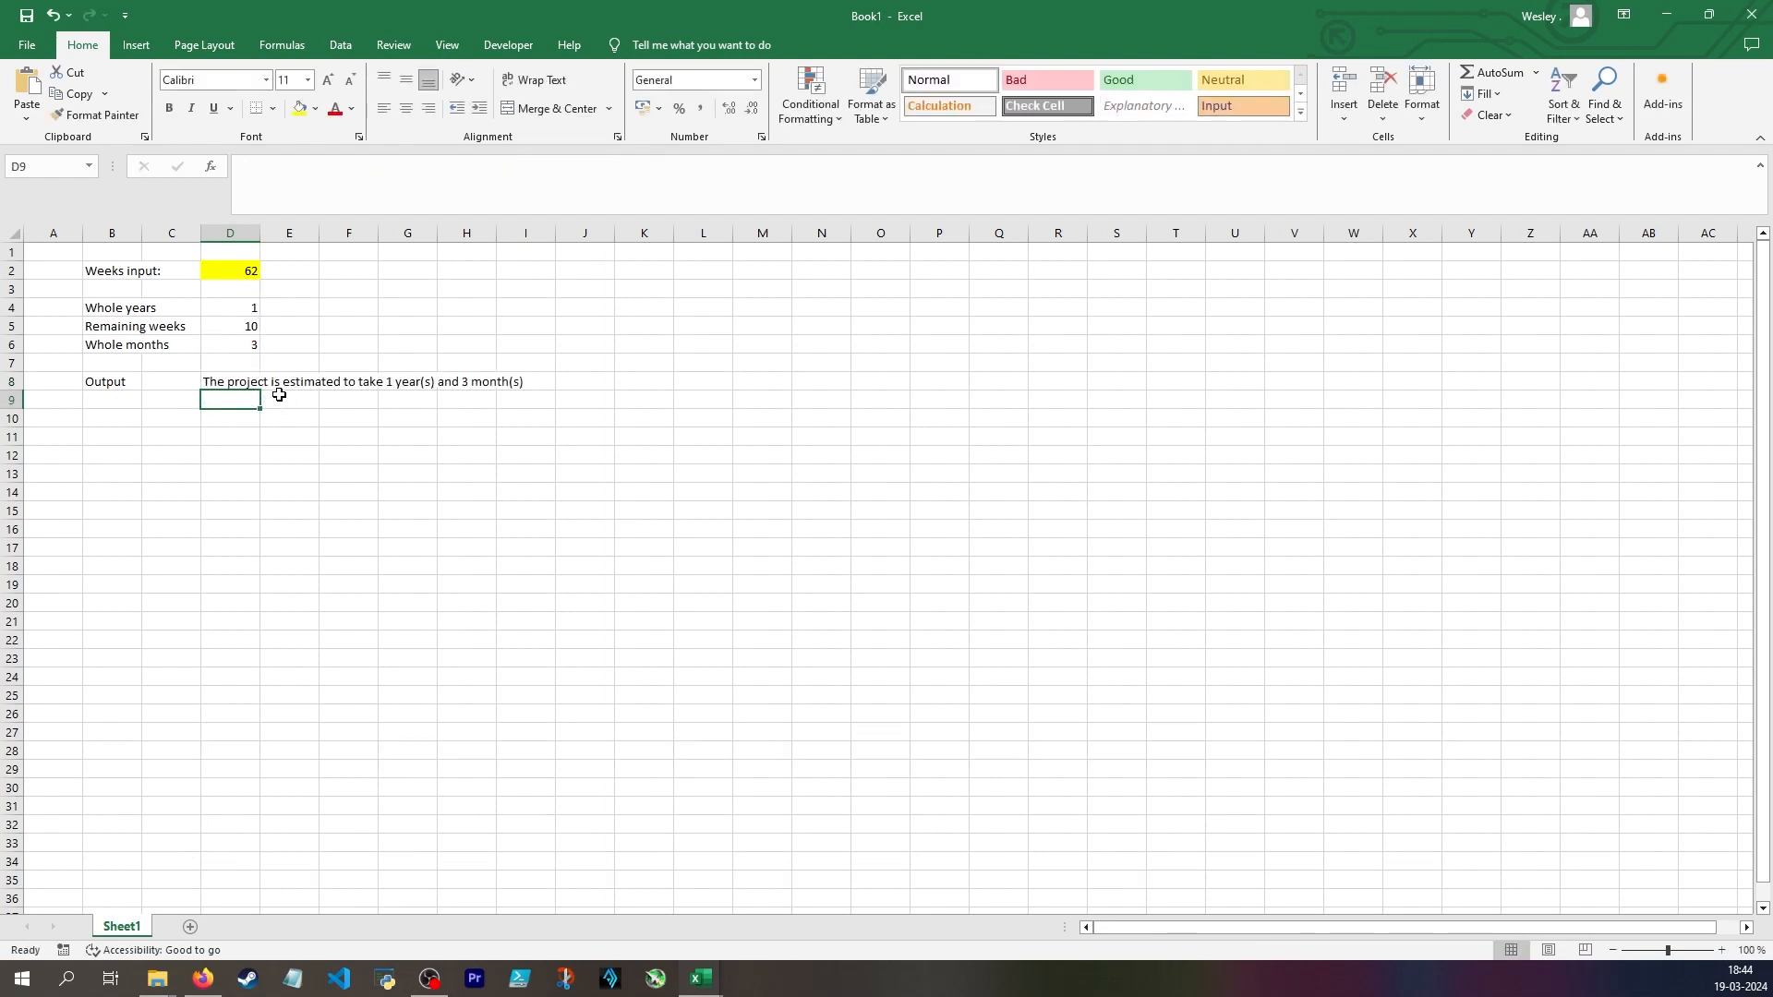
Examine the formulas behind the whole years in D4 and the output sentence in D8
{"action": "left_click", "coordinate": [238, 311]}
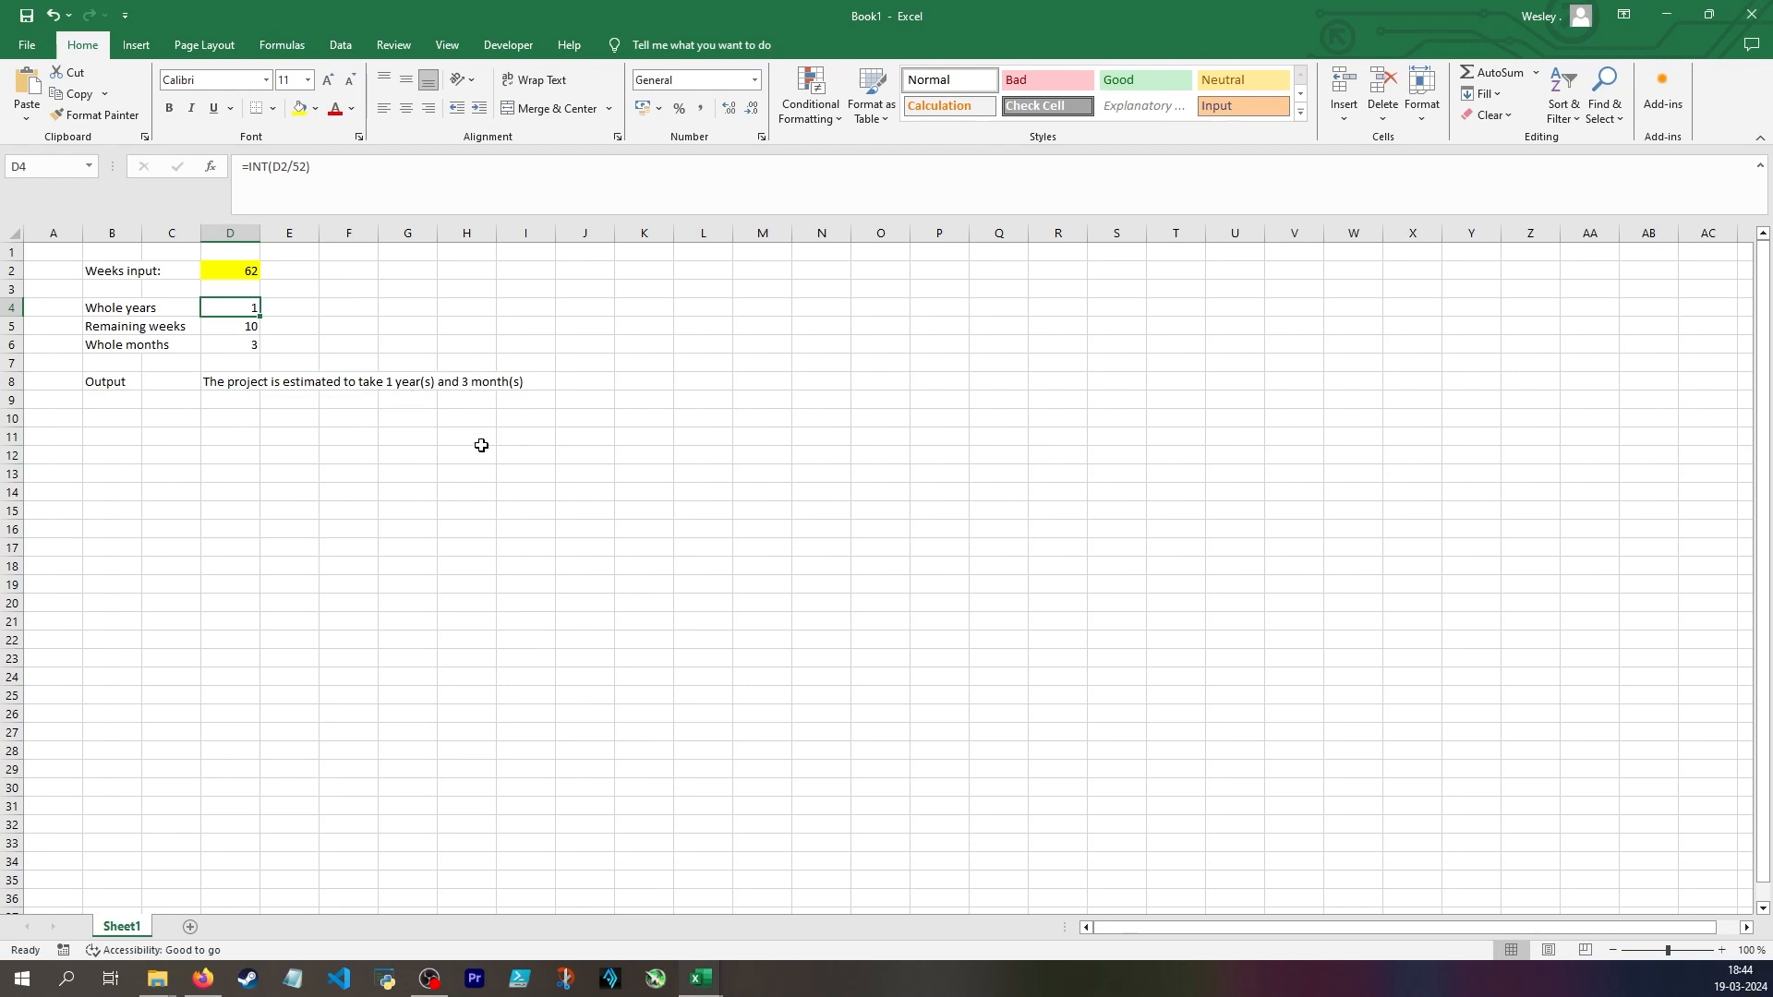
{"action": "left_click", "coordinate": [221, 379]}
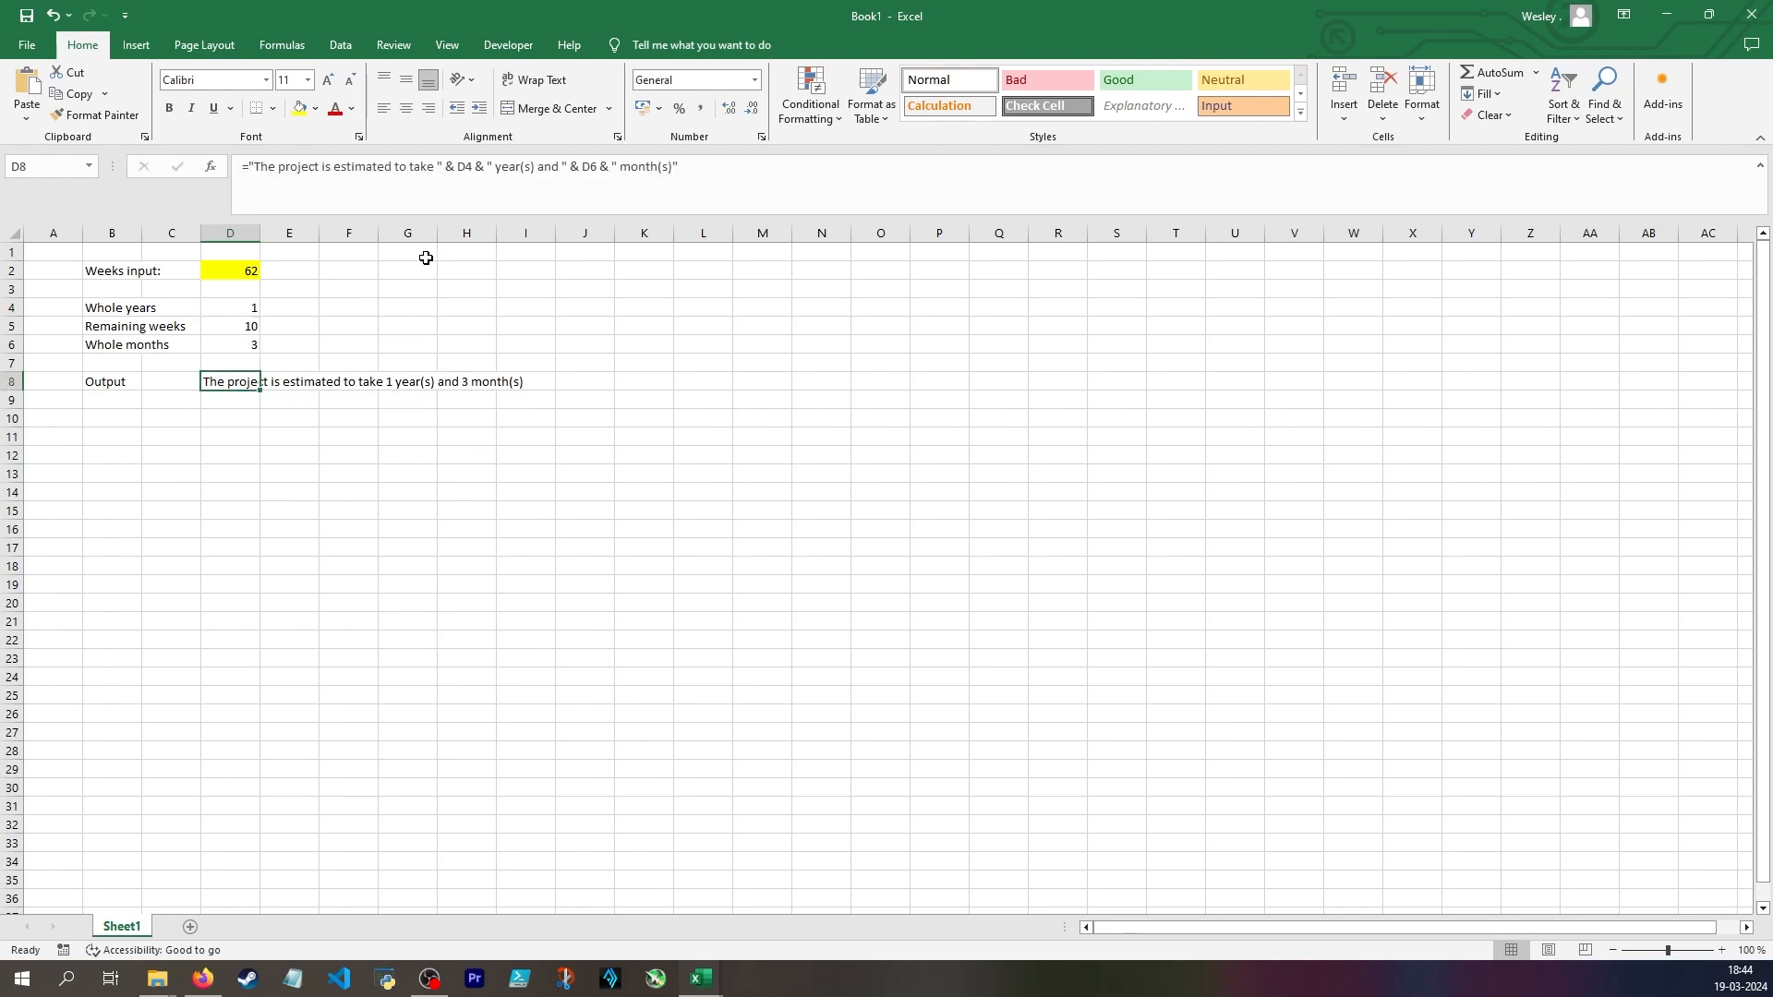
{"action": "left_click", "coordinate": [114, 436]}
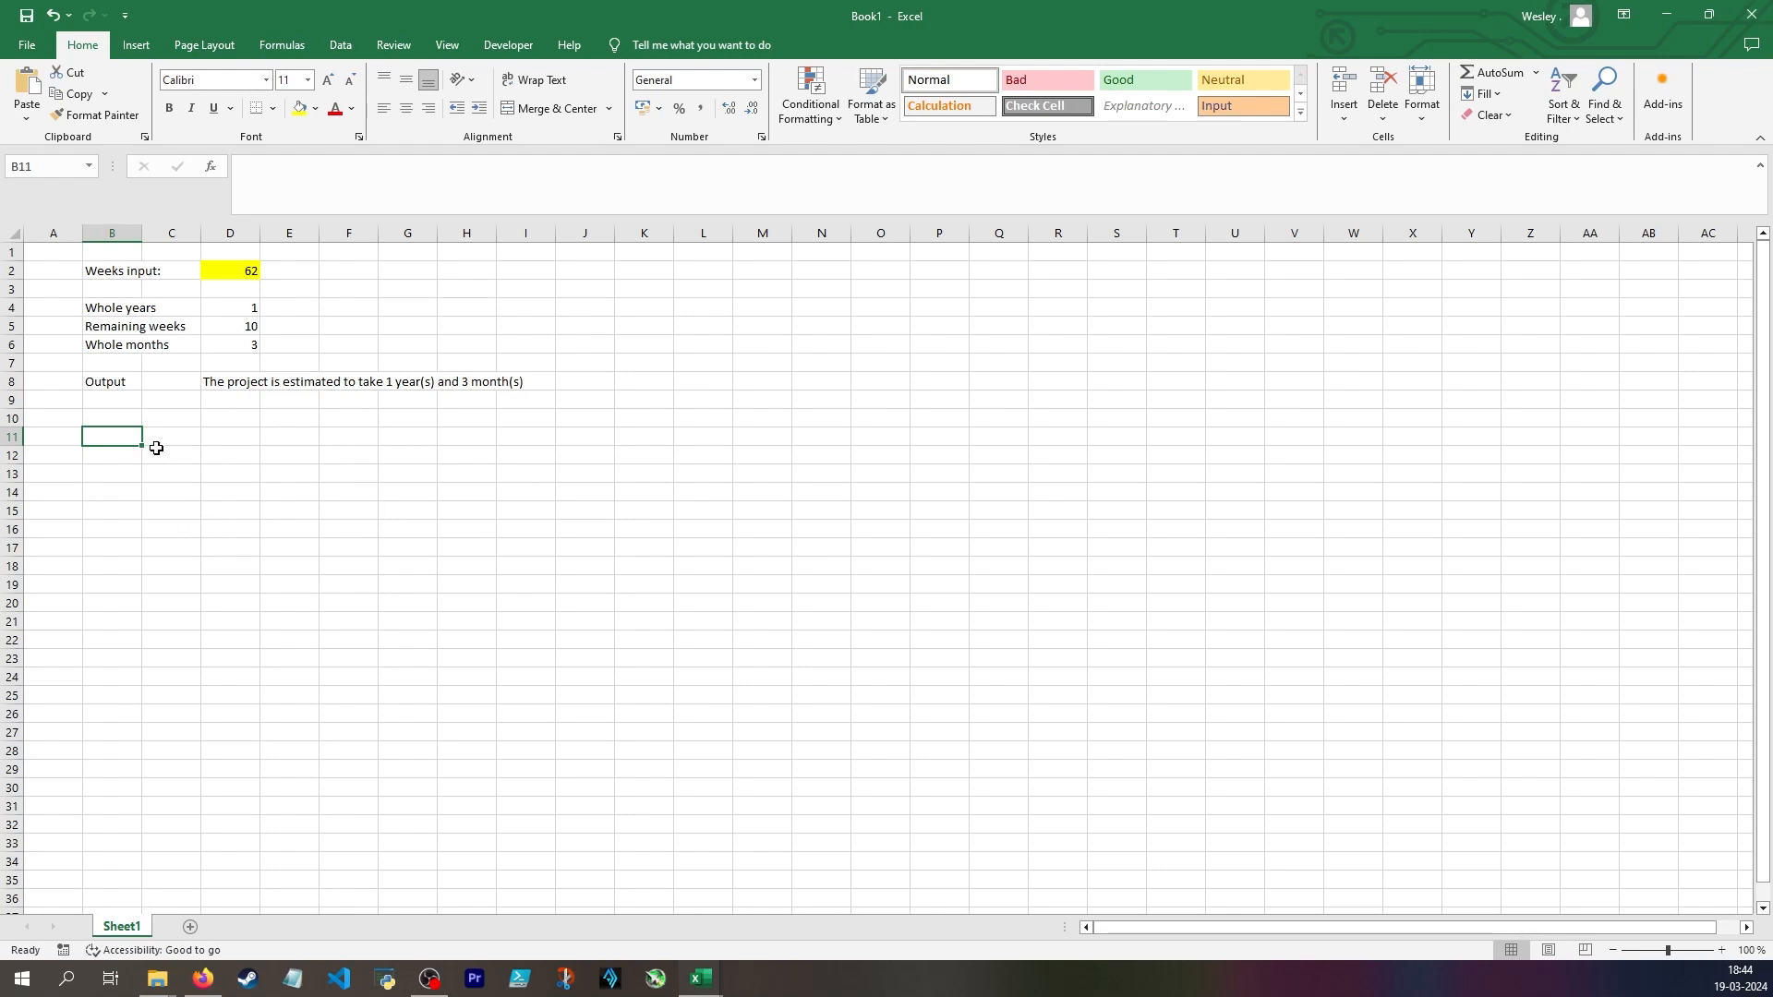
{"action": "type", "text": "=conc"}
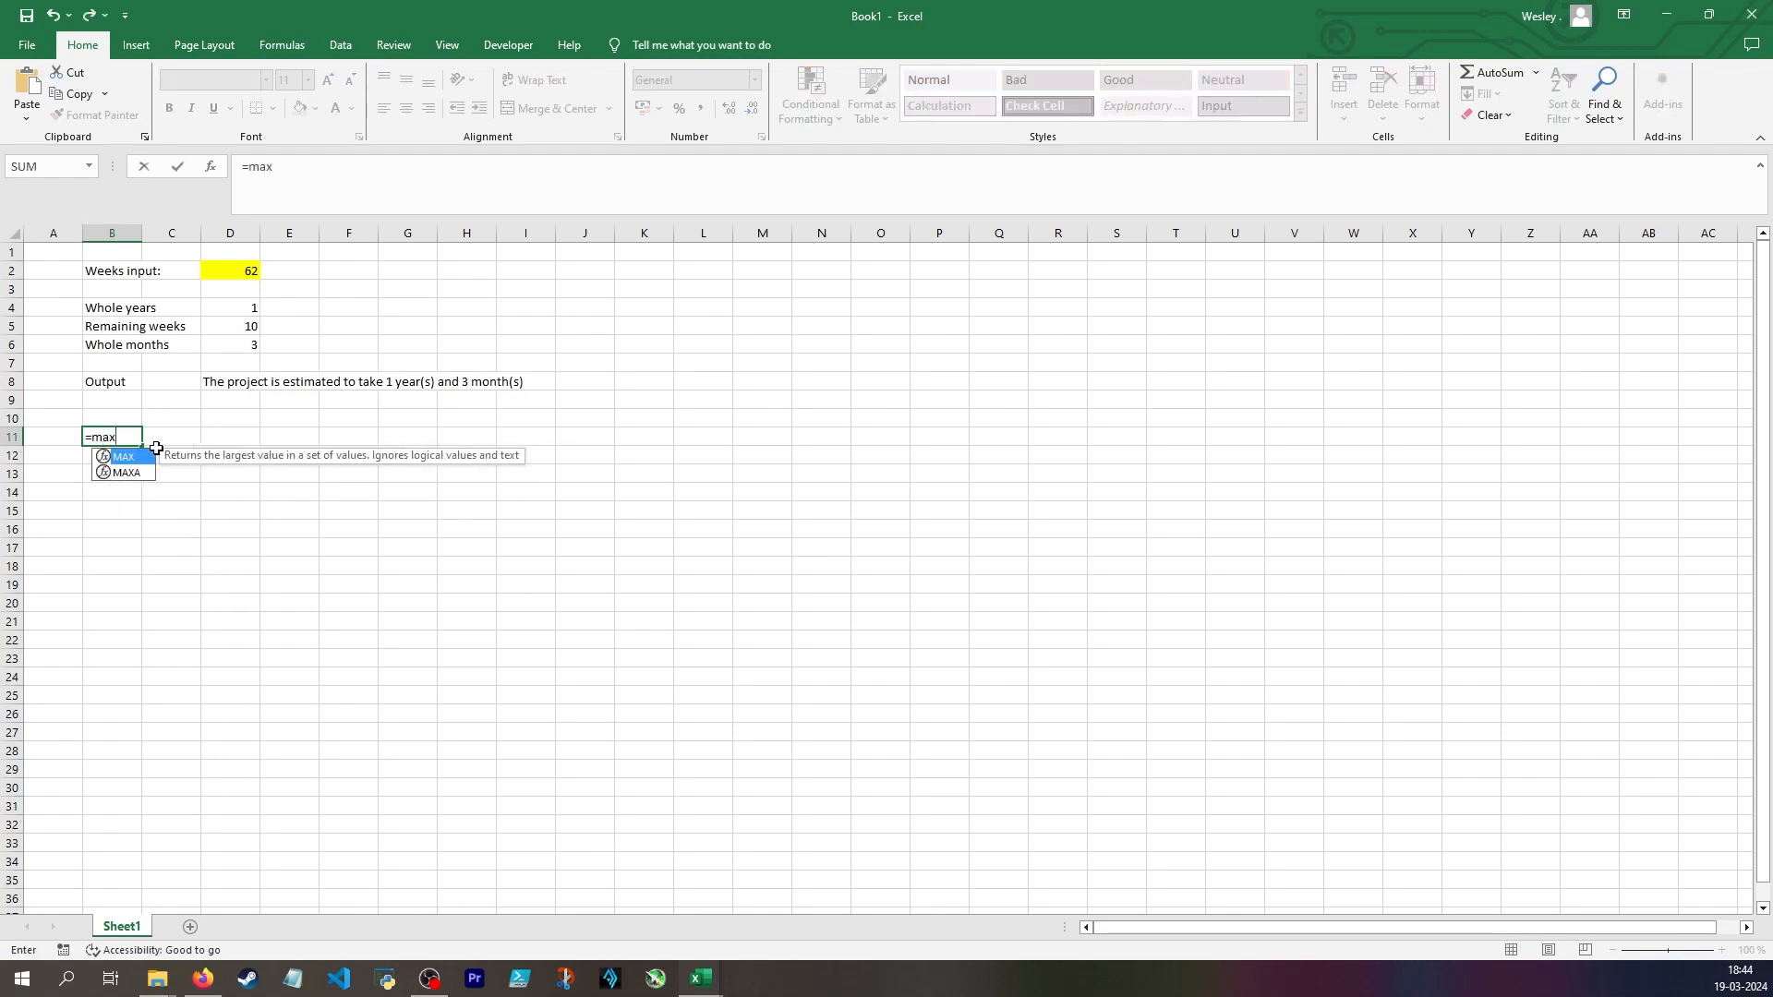
{"action": "key", "text": "Escape"}
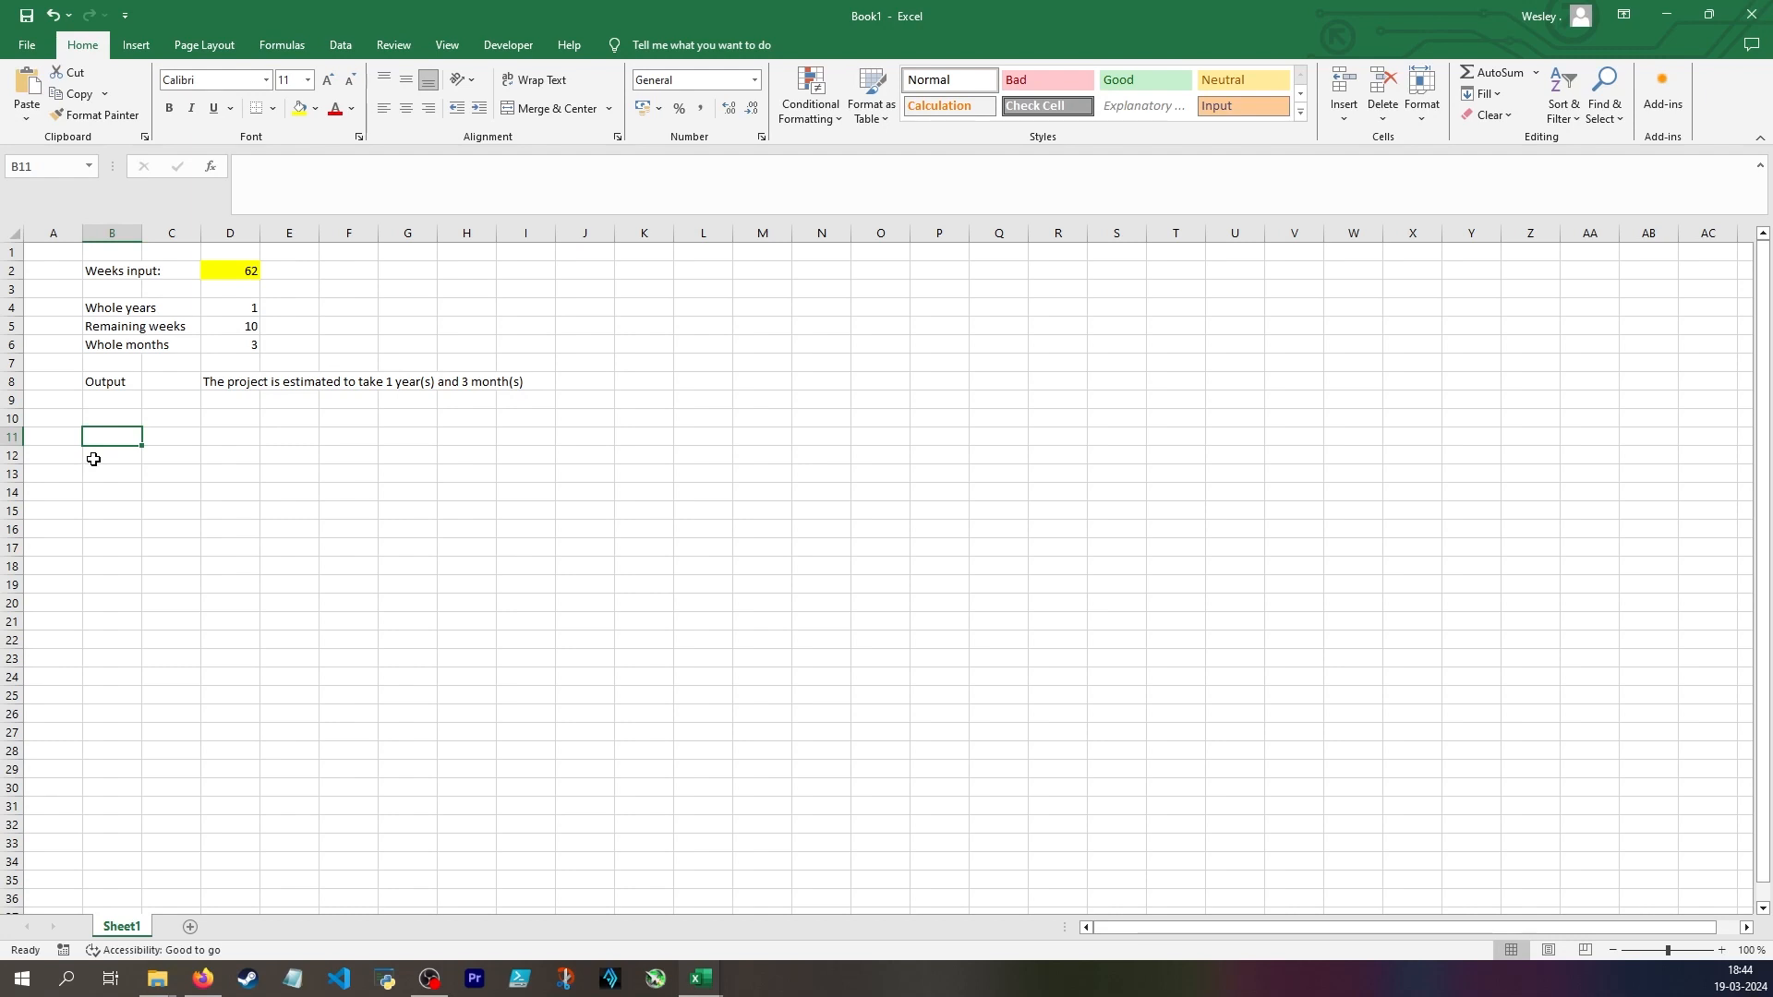
Review the intermediate calculations in B4:D6 and the output sentence formula in D8 that depends on them
{"action": "left_click", "coordinate": [228, 430]}
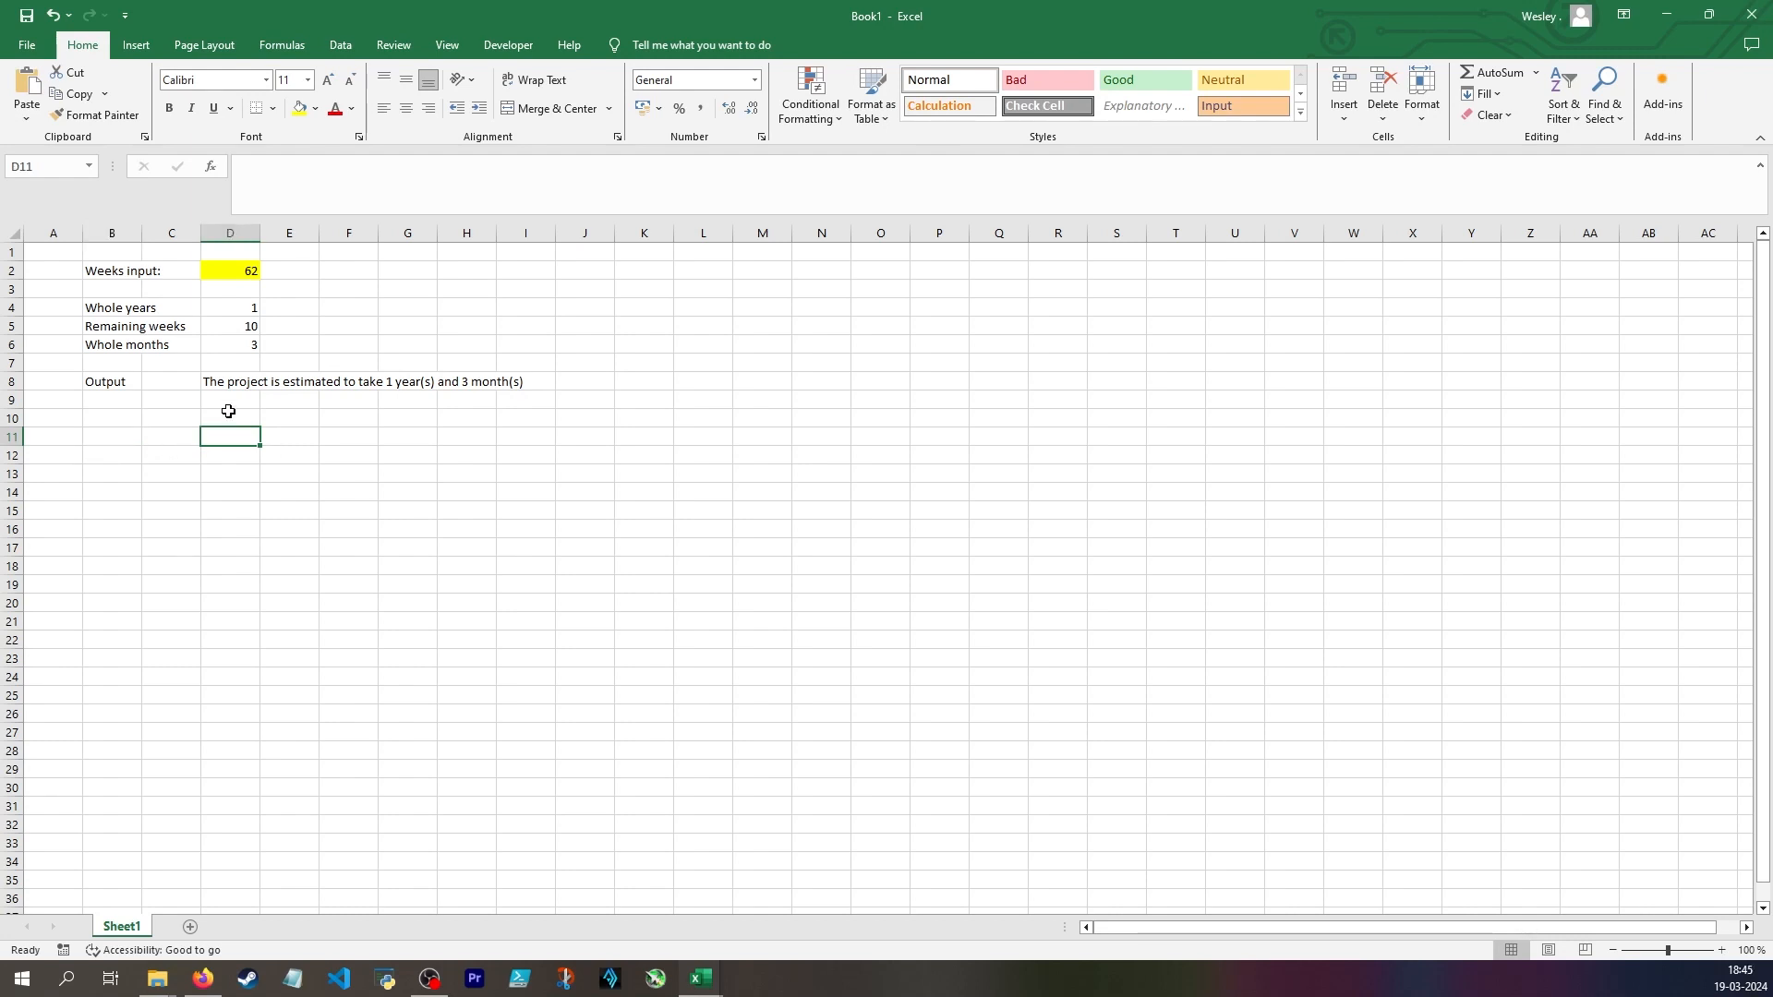
{"action": "left_click_drag", "start_coordinate": [104, 307], "coordinate": [225, 343]}
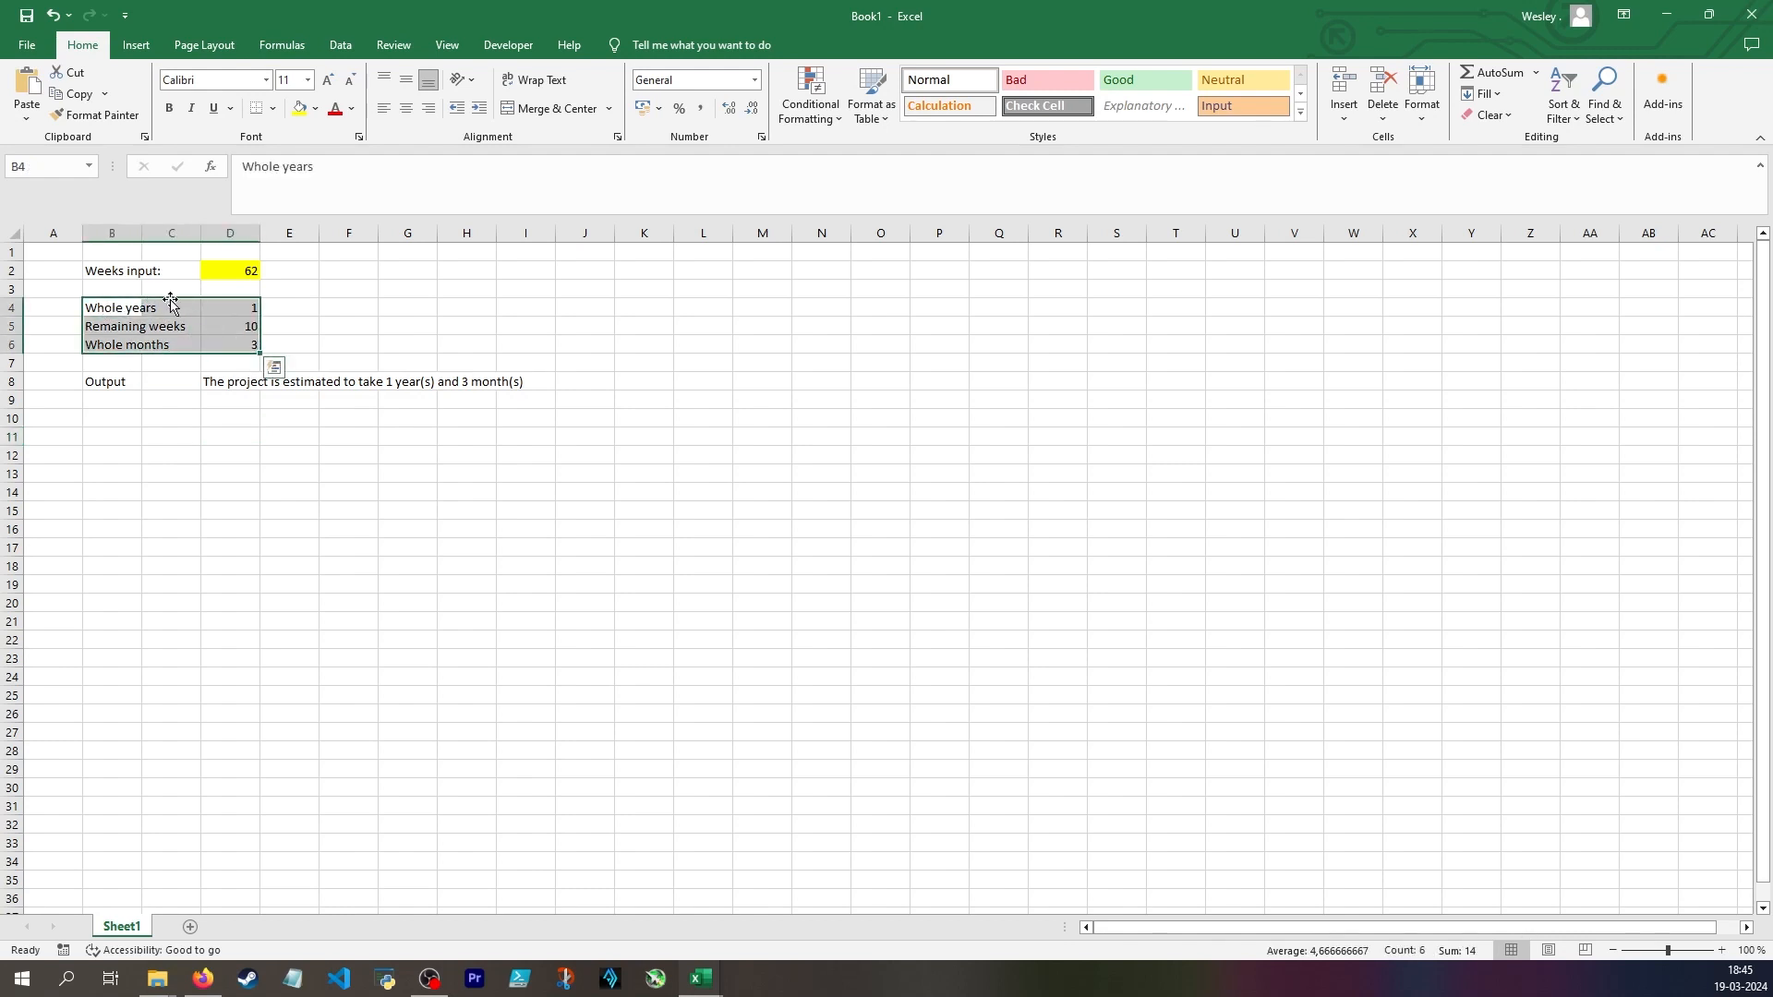
{"action": "left_click", "coordinate": [230, 382]}
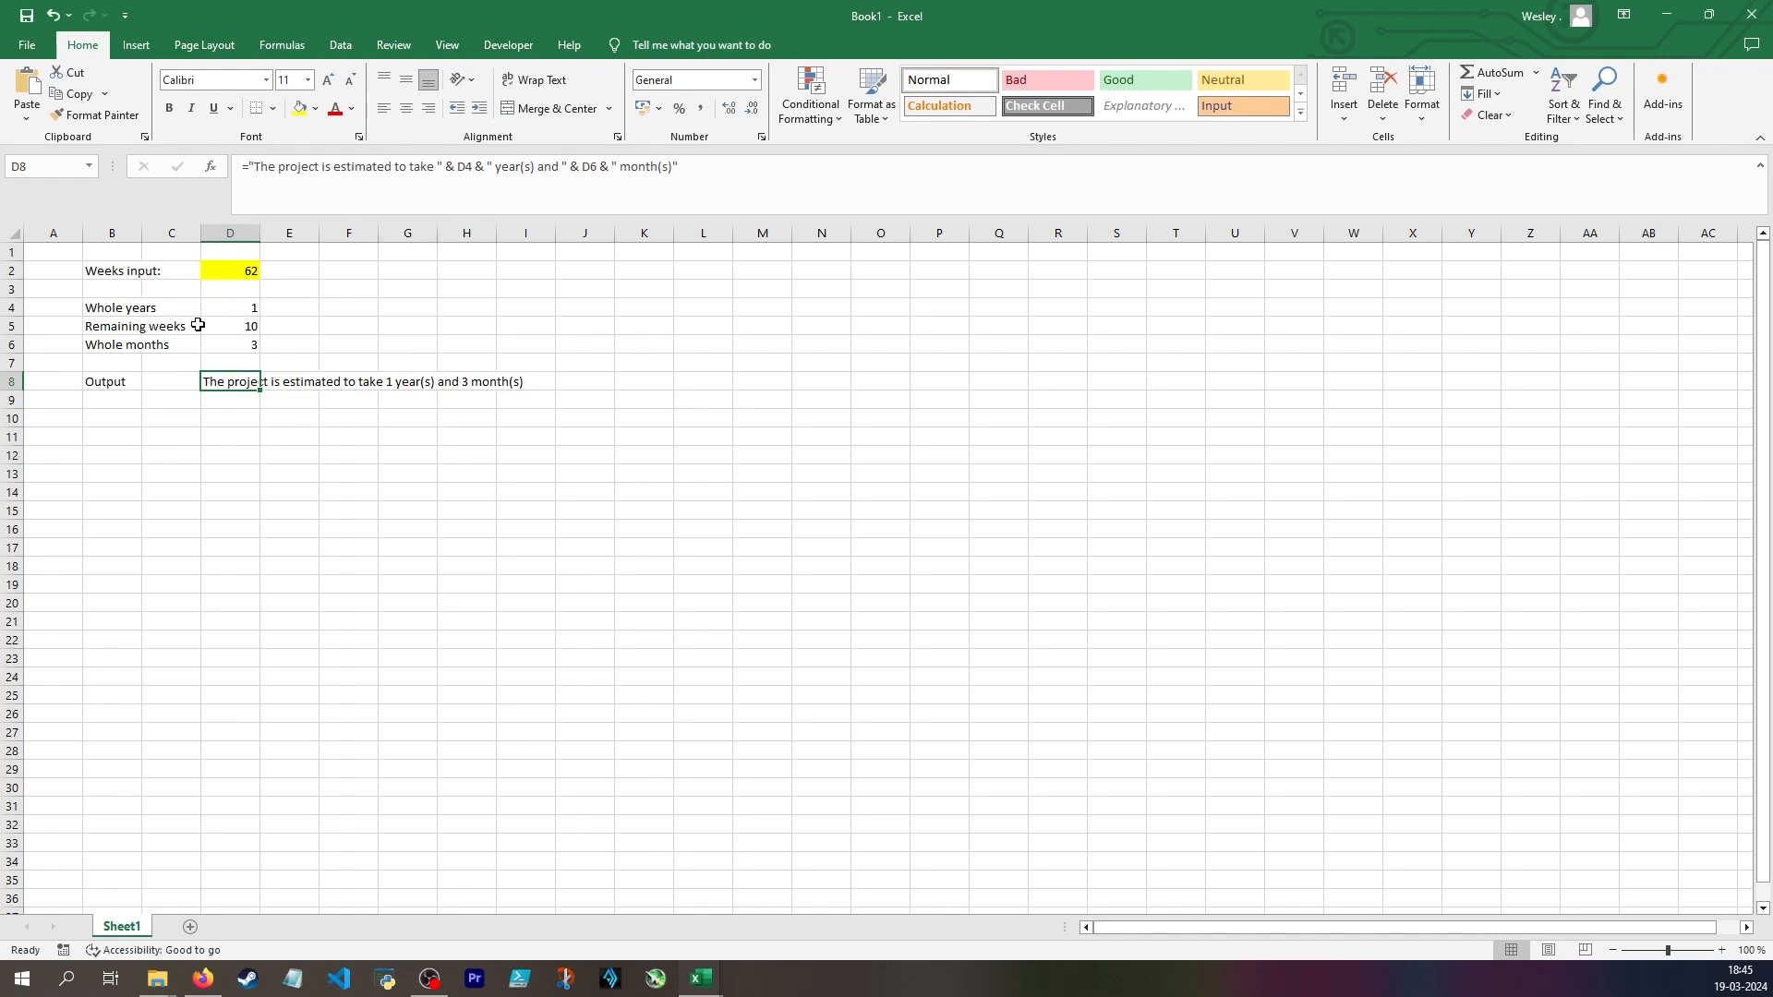
{"action": "left_click_drag", "start_coordinate": [127, 314], "coordinate": [244, 349]}
{"action": "left_click", "coordinate": [233, 332]}
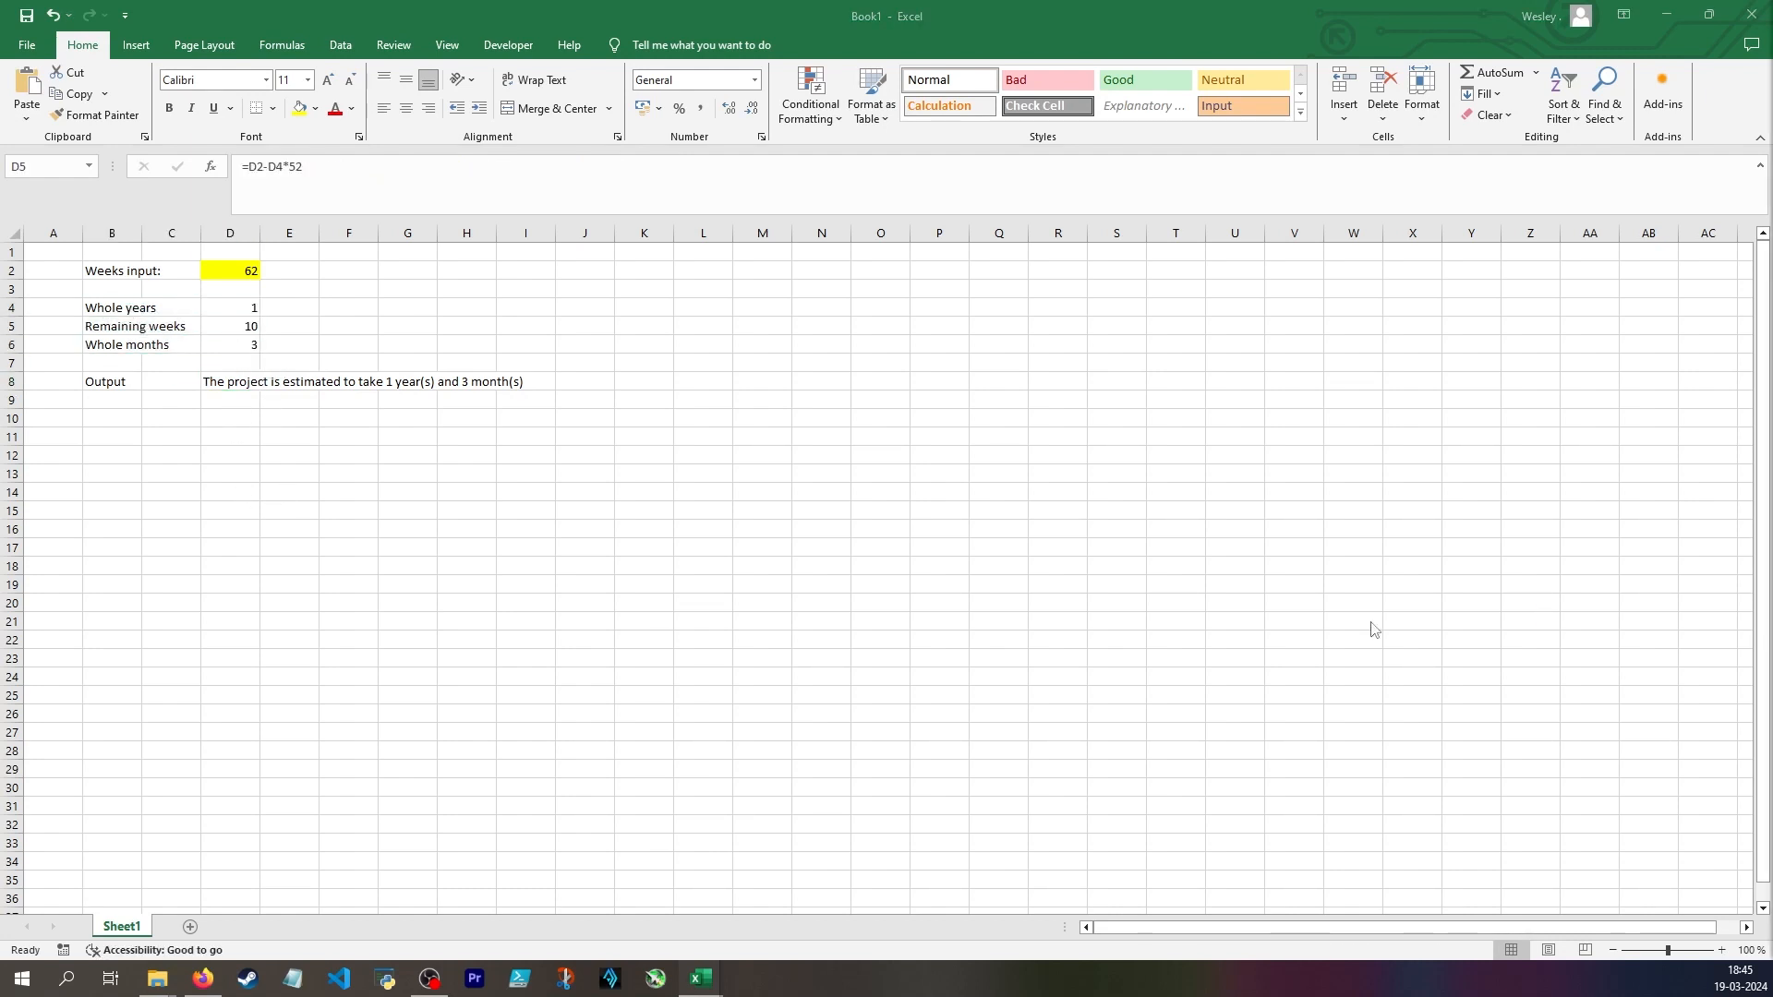
Paste the multi-line LAMBDA formula text with its WeeksInput parameter and nested LET into the cells starting at D11
{"action": "left_click", "coordinate": [233, 434]}
{"action": "type", "text": "=LAMBDA(WeeksInput;     LET(WholeYears;HELTAL(WeeksInput/52);     RemainingWeeks;WeeksInput-WholeYears*52;     WholeMonths;AFRUND.LOFT(RemainingWeeks/4;1);     \"The project is estimated to take \"&WholeYears&\" years and \"&WholeMonths&\" months.\"     ) )"}
{"action": "left_click", "coordinate": [342, 404]}
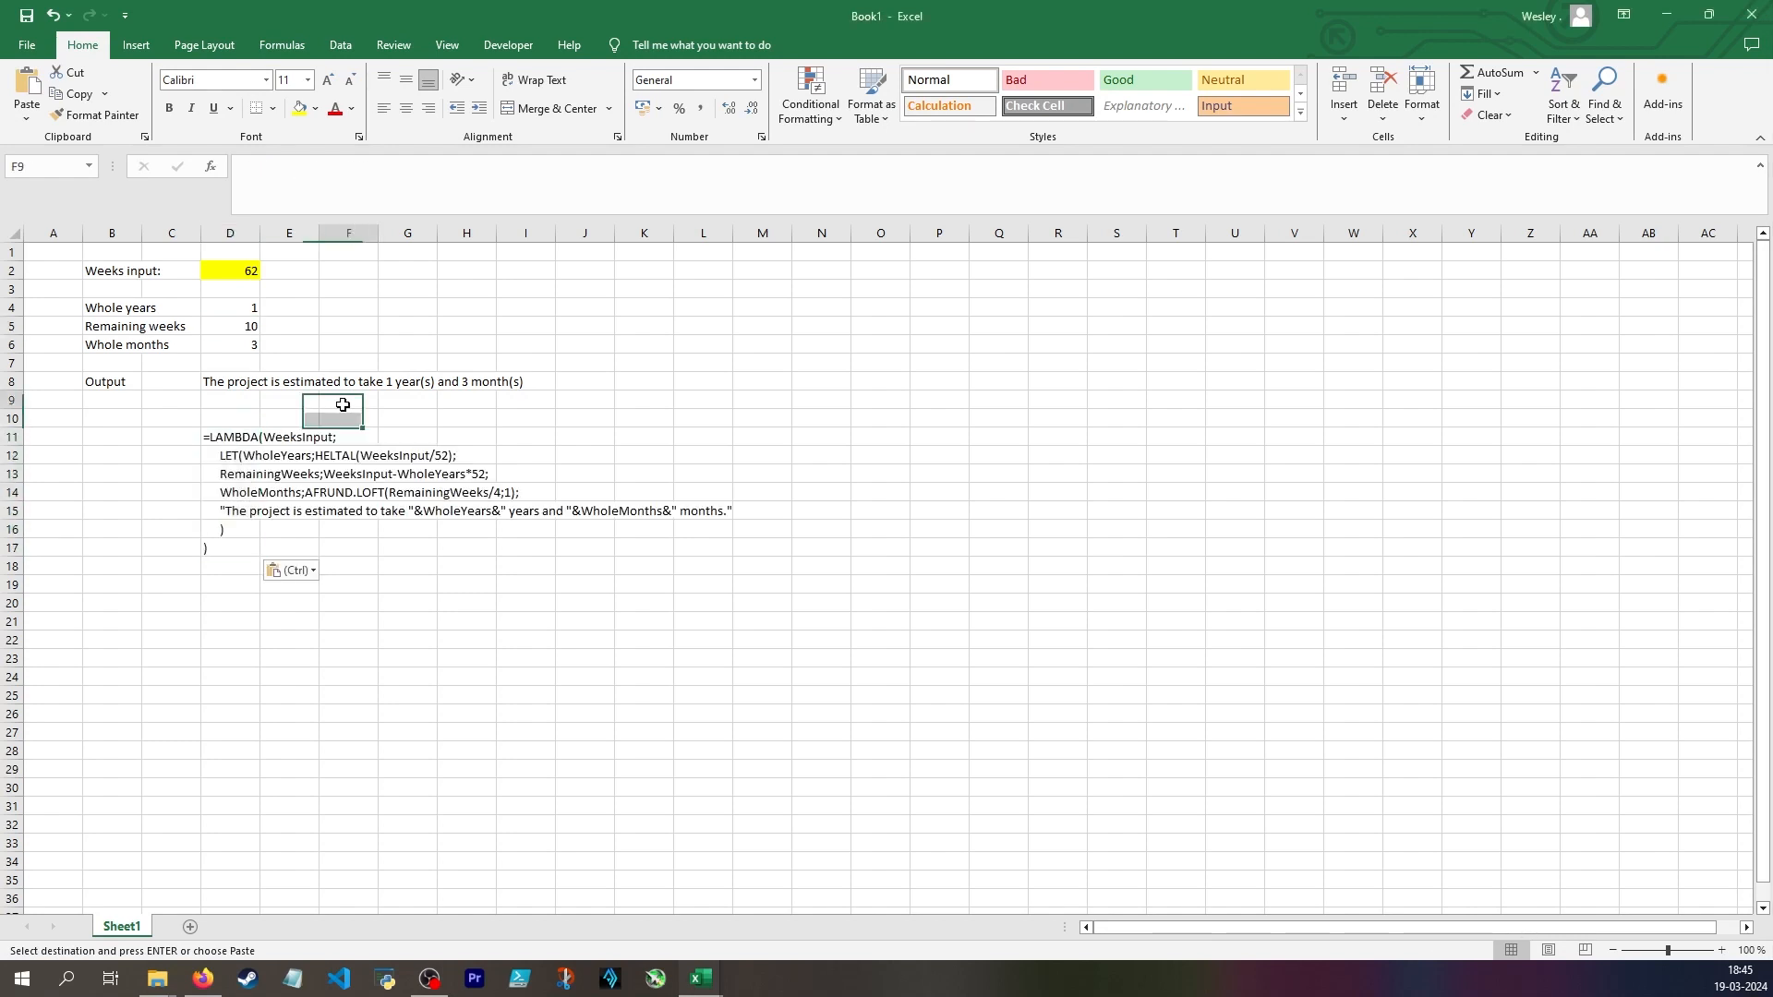
{"action": "left_click", "coordinate": [222, 438]}
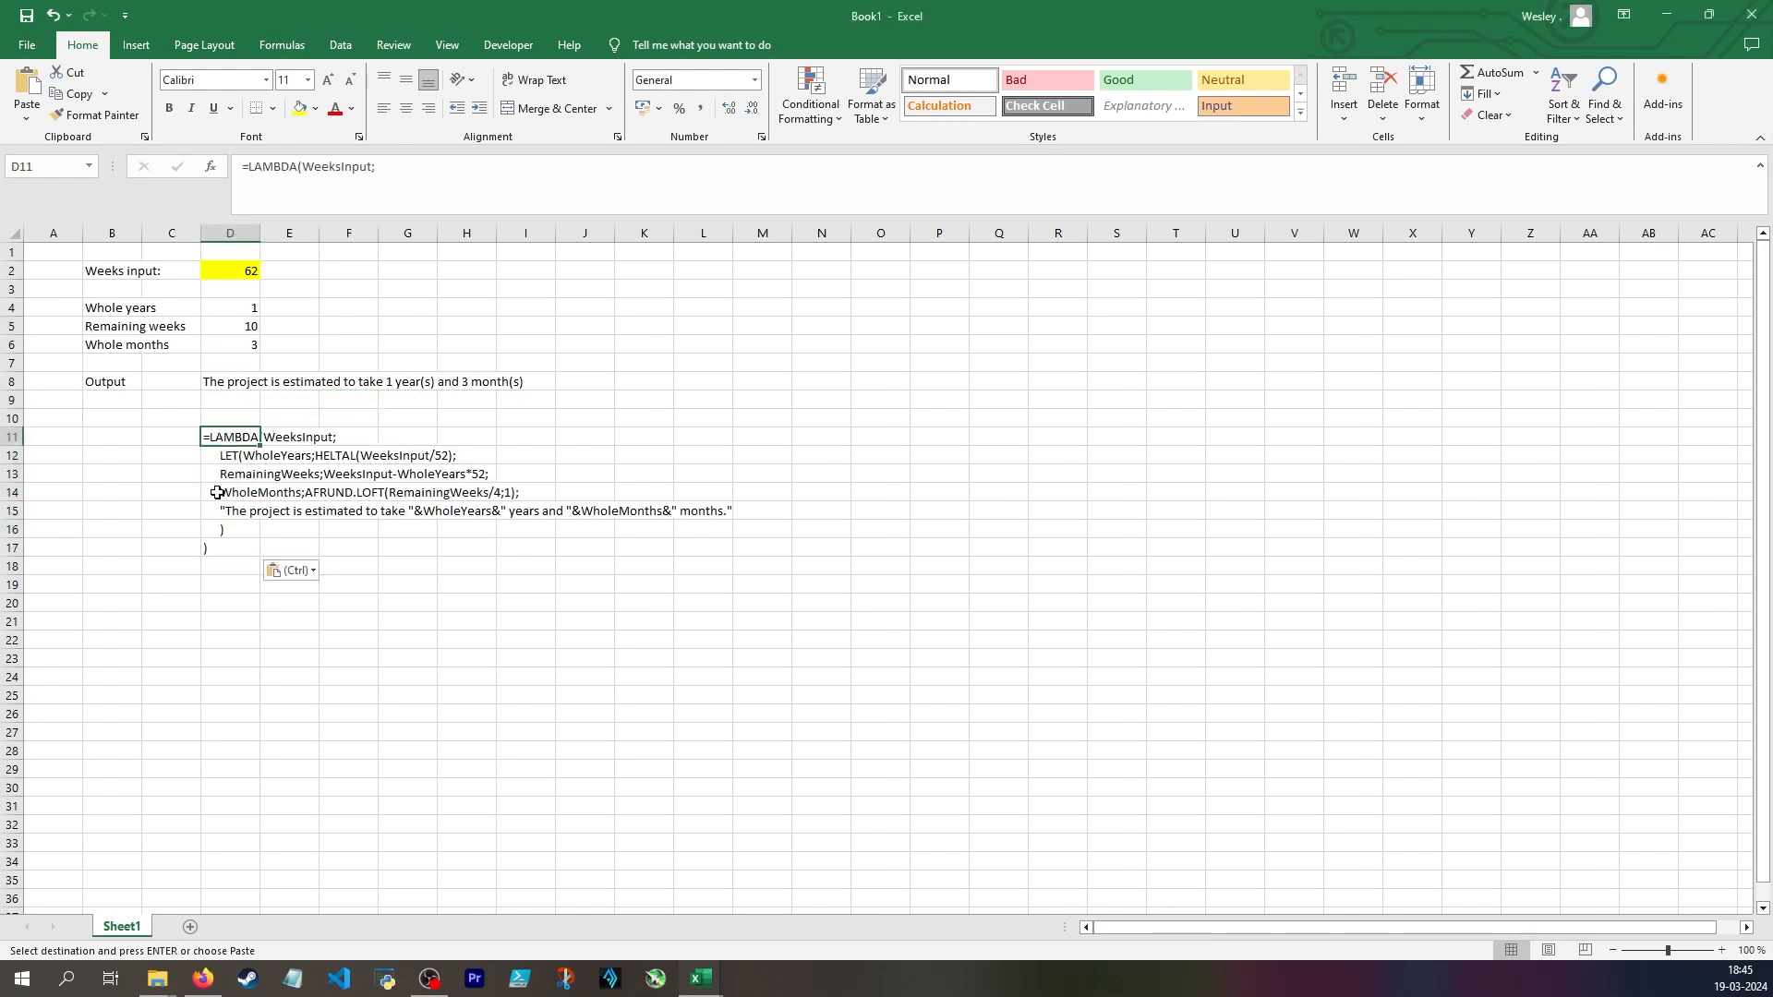
{"action": "left_click", "coordinate": [291, 437]}
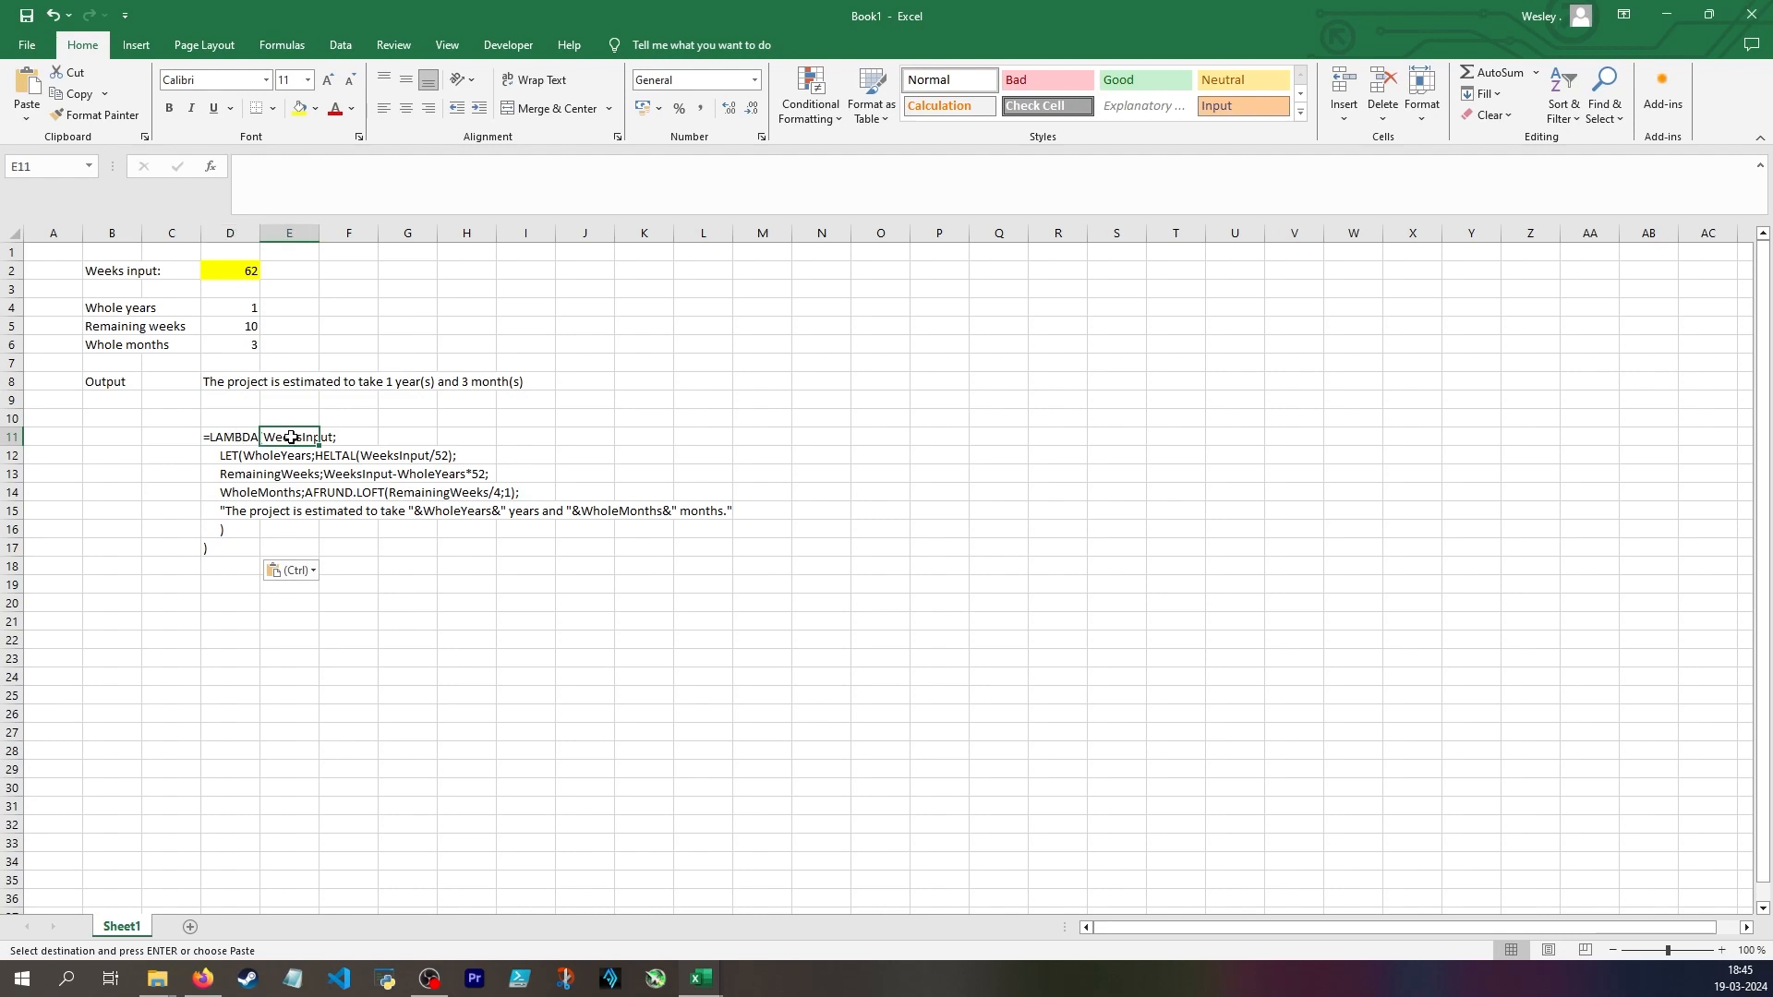
{"action": "left_click", "coordinate": [431, 416]}
{"action": "type", "text": "="}
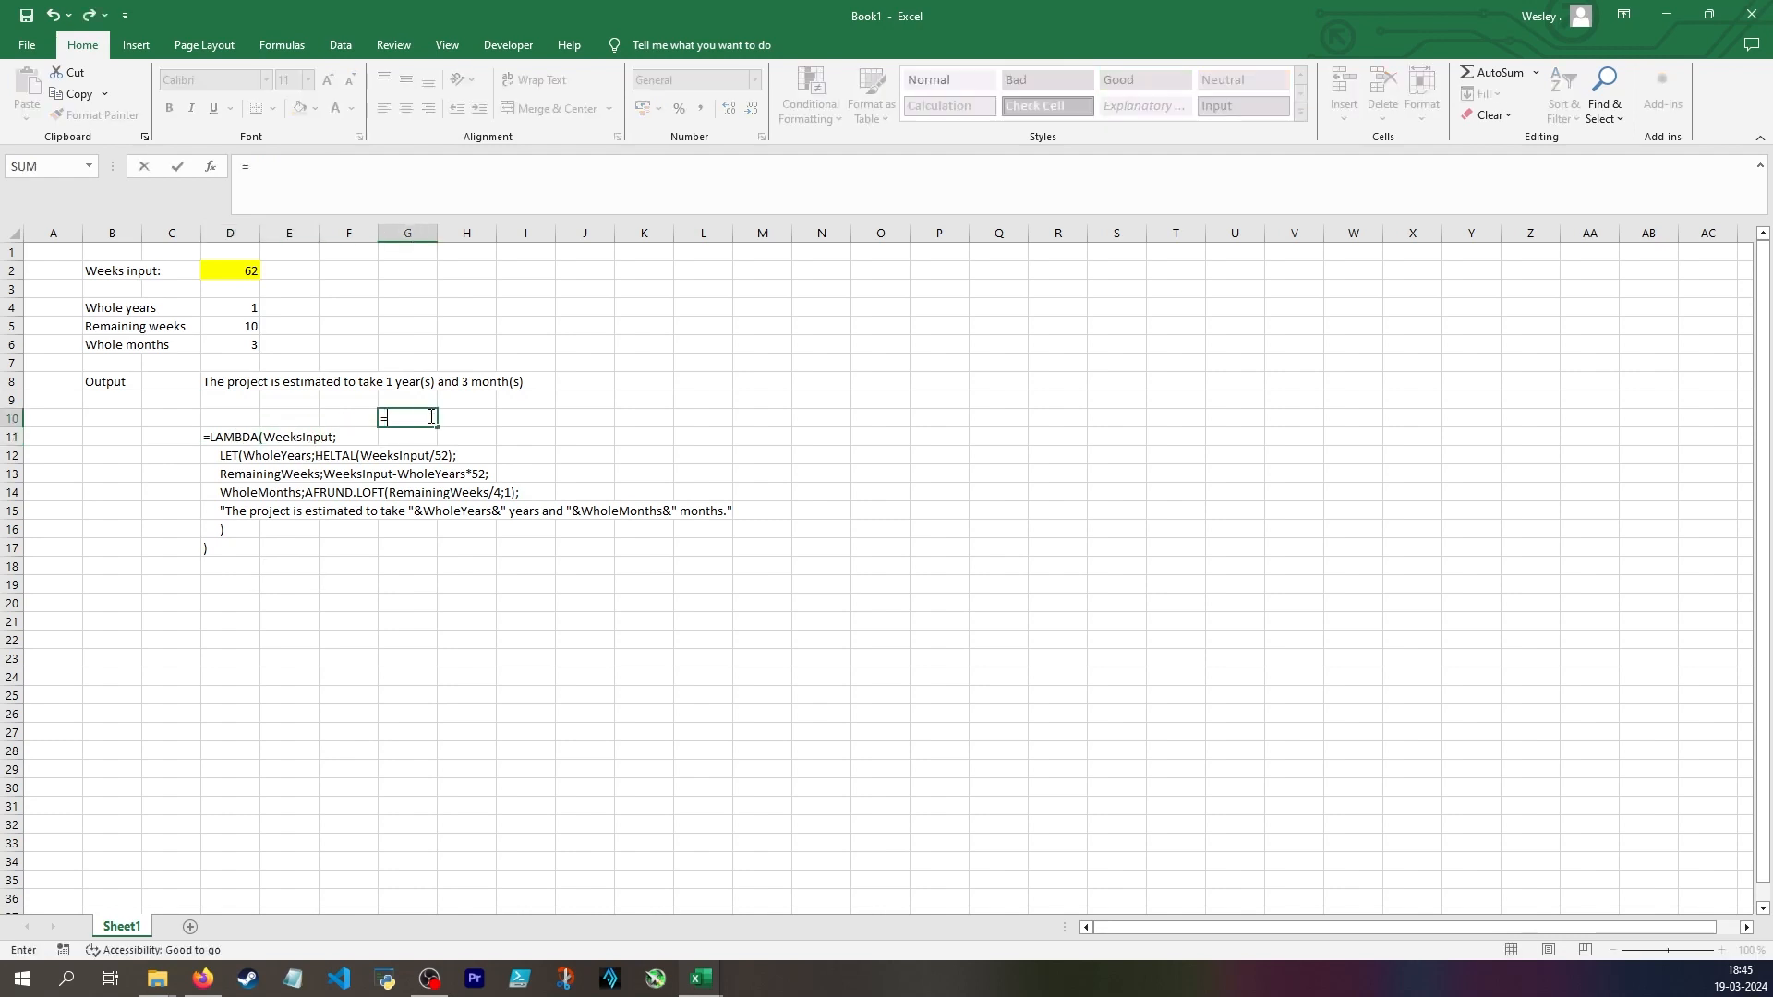
{"action": "type", "text": "max"}
{"action": "key", "text": "Tab"}
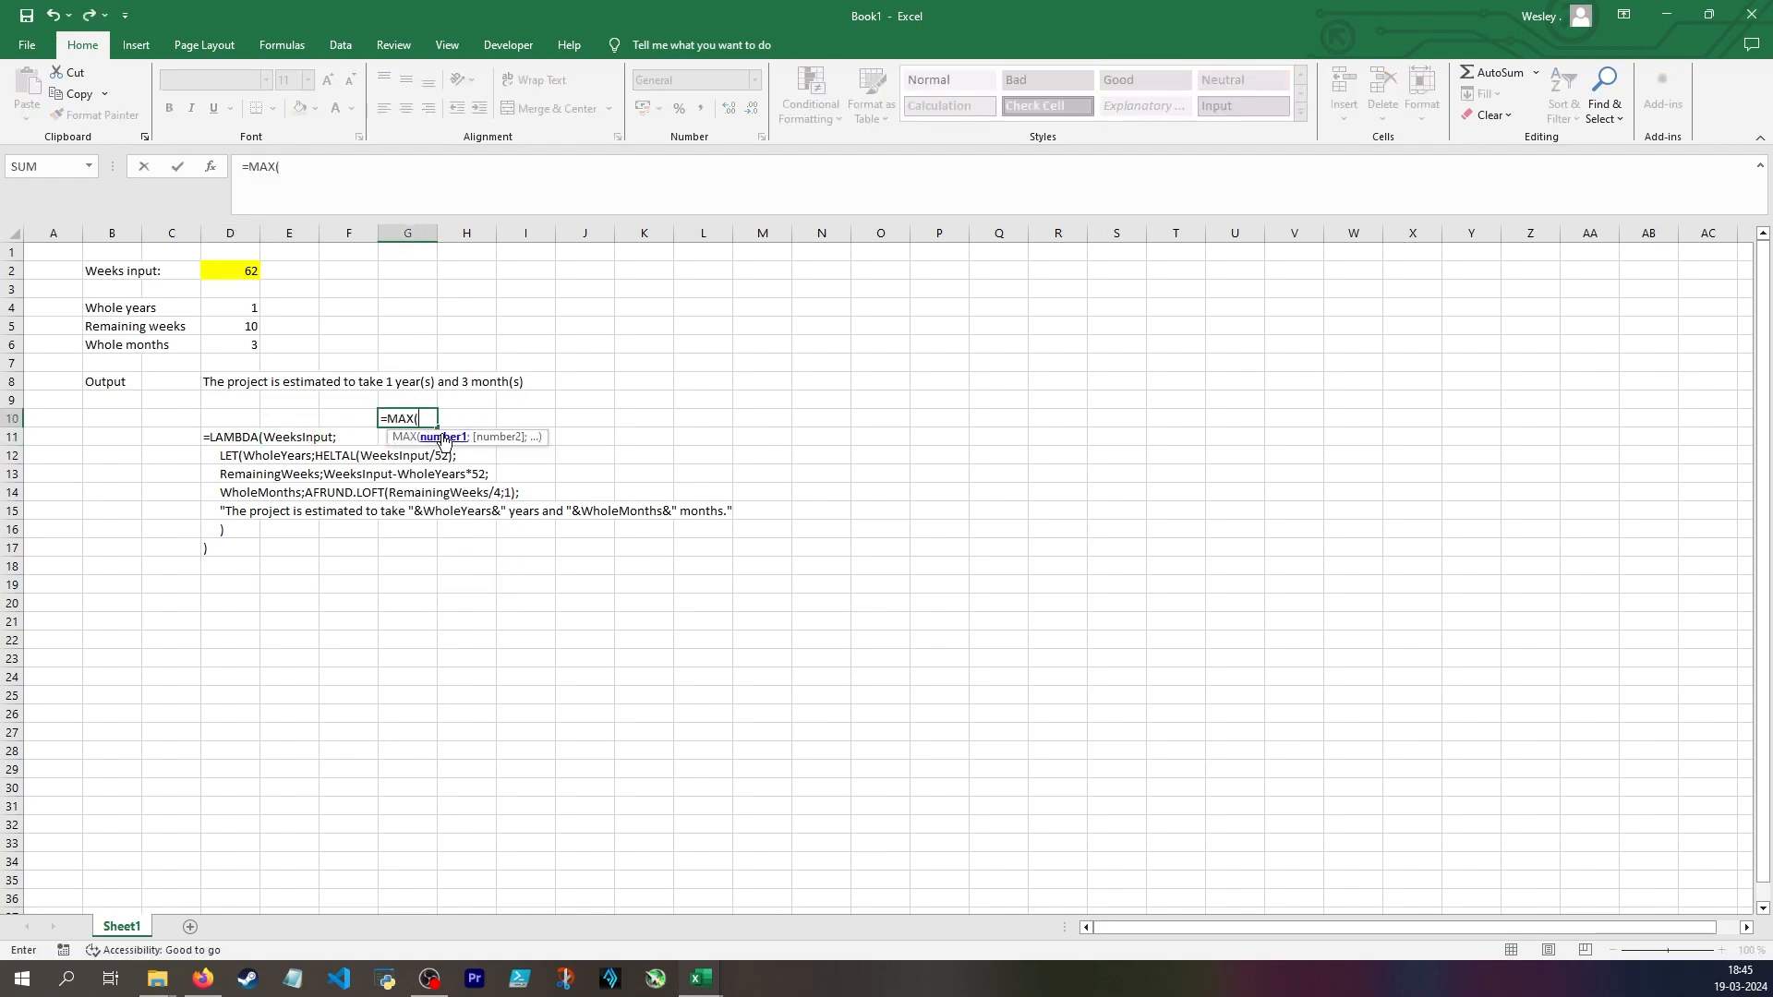
{"action": "left_click", "coordinate": [242, 272]}
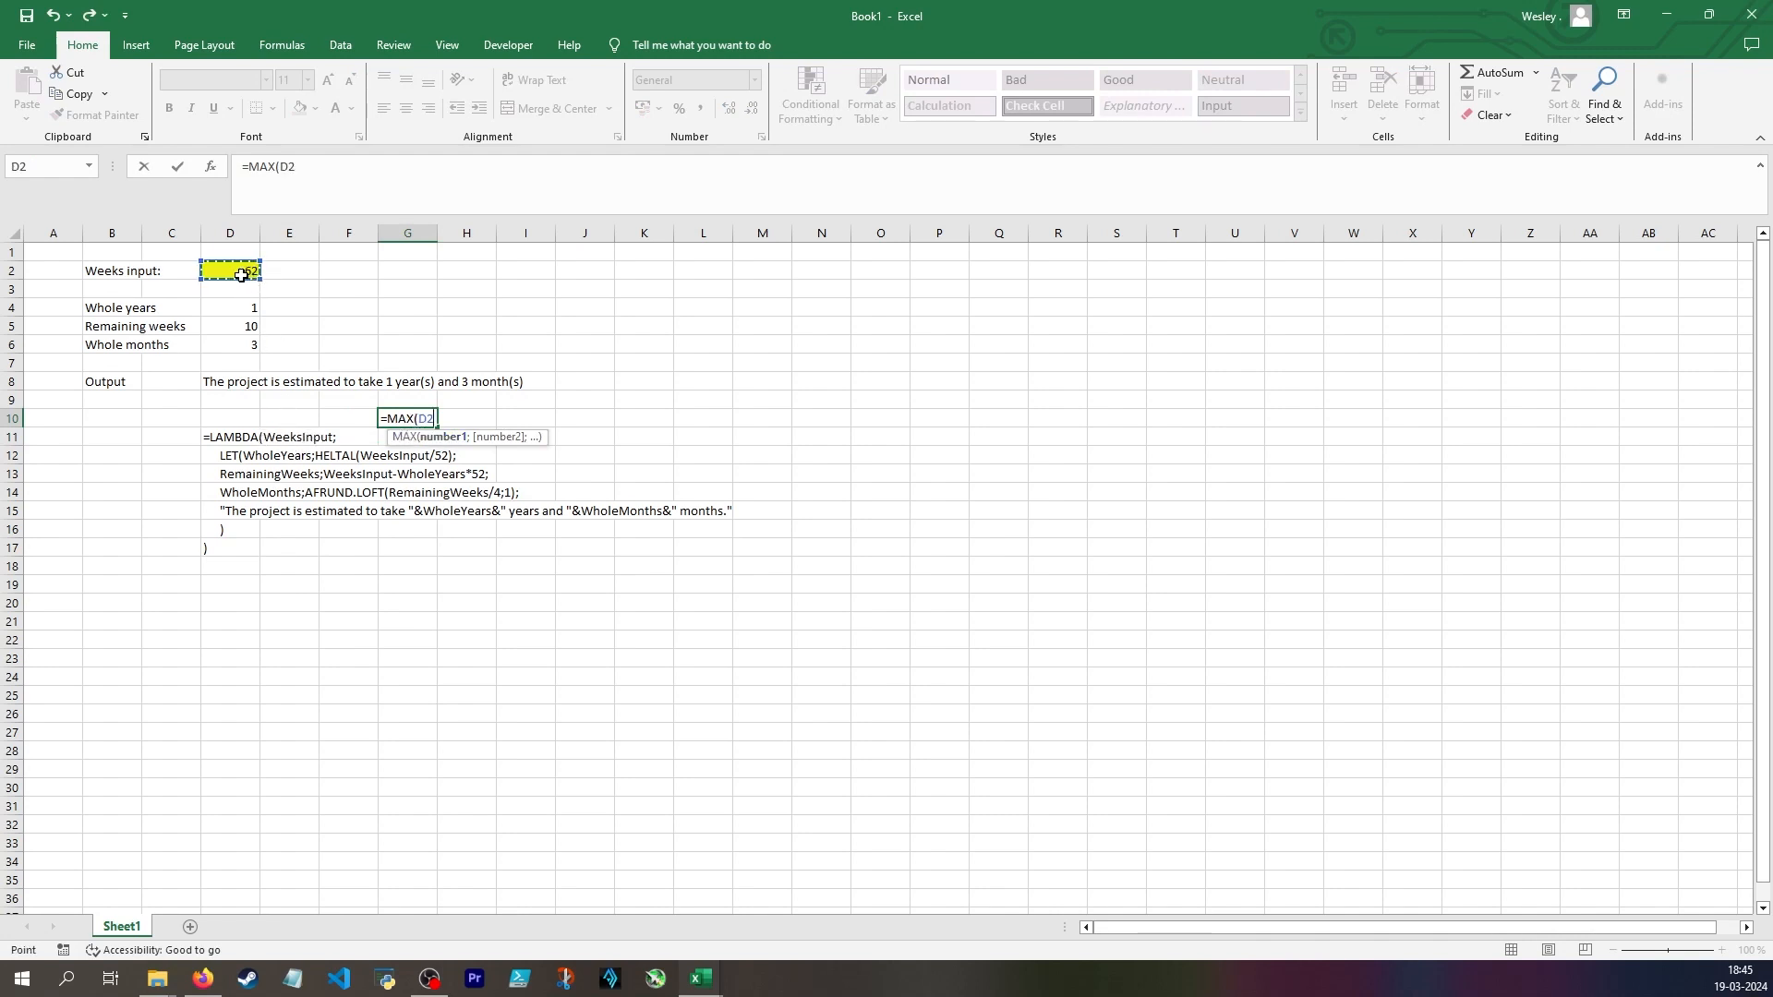
{"action": "key", "text": "Escape"}
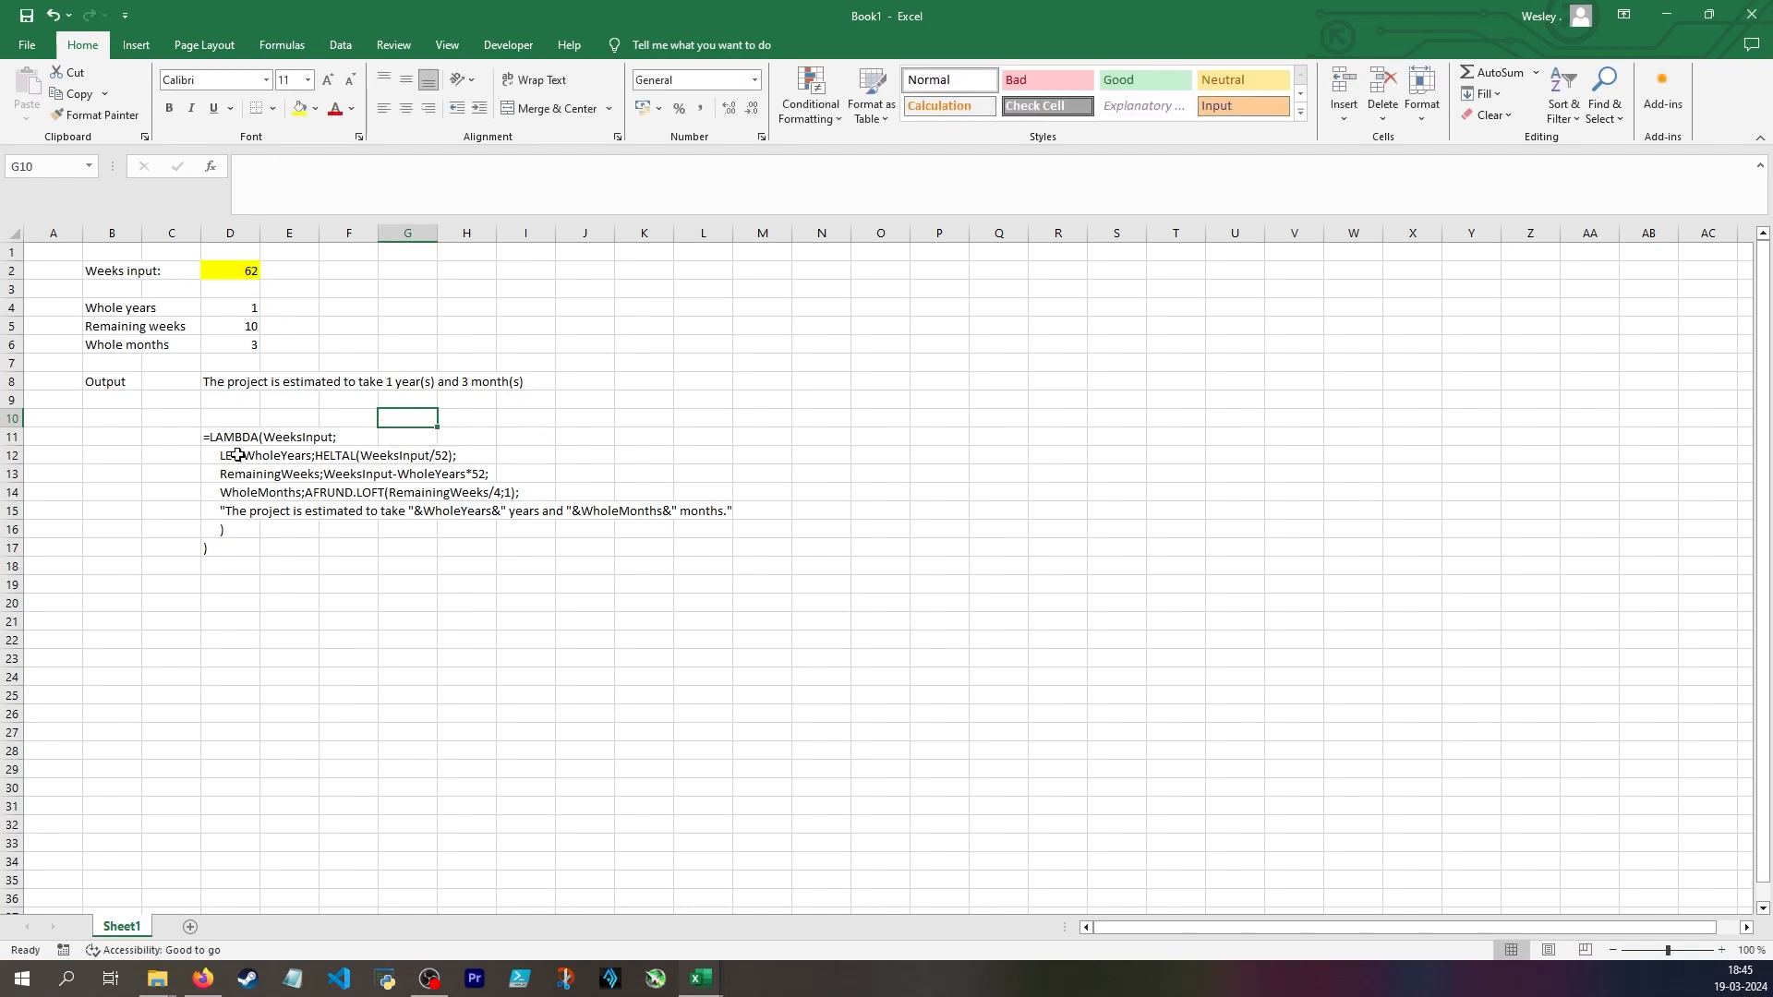
Replace the function name HELTAL with INT in the WholeYears line in D12
{"action": "left_click", "coordinate": [232, 452]}
{"action": "left_click", "coordinate": [235, 423]}
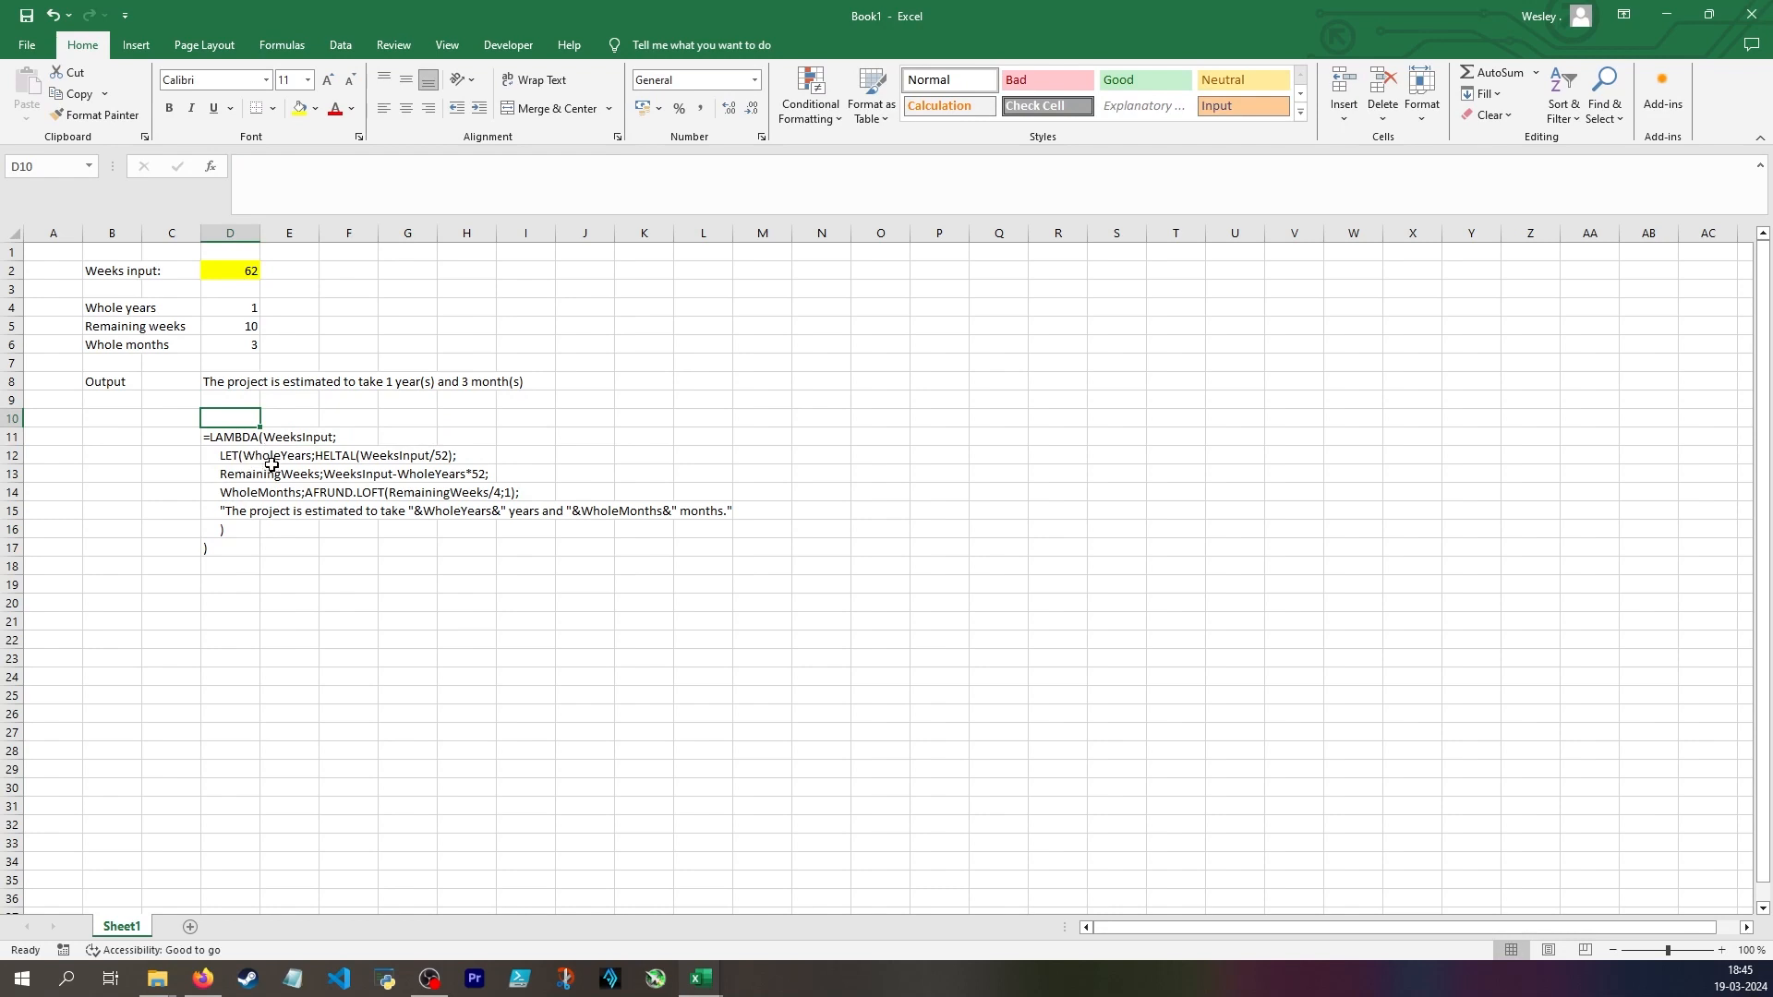
{"action": "left_click", "coordinate": [215, 311]}
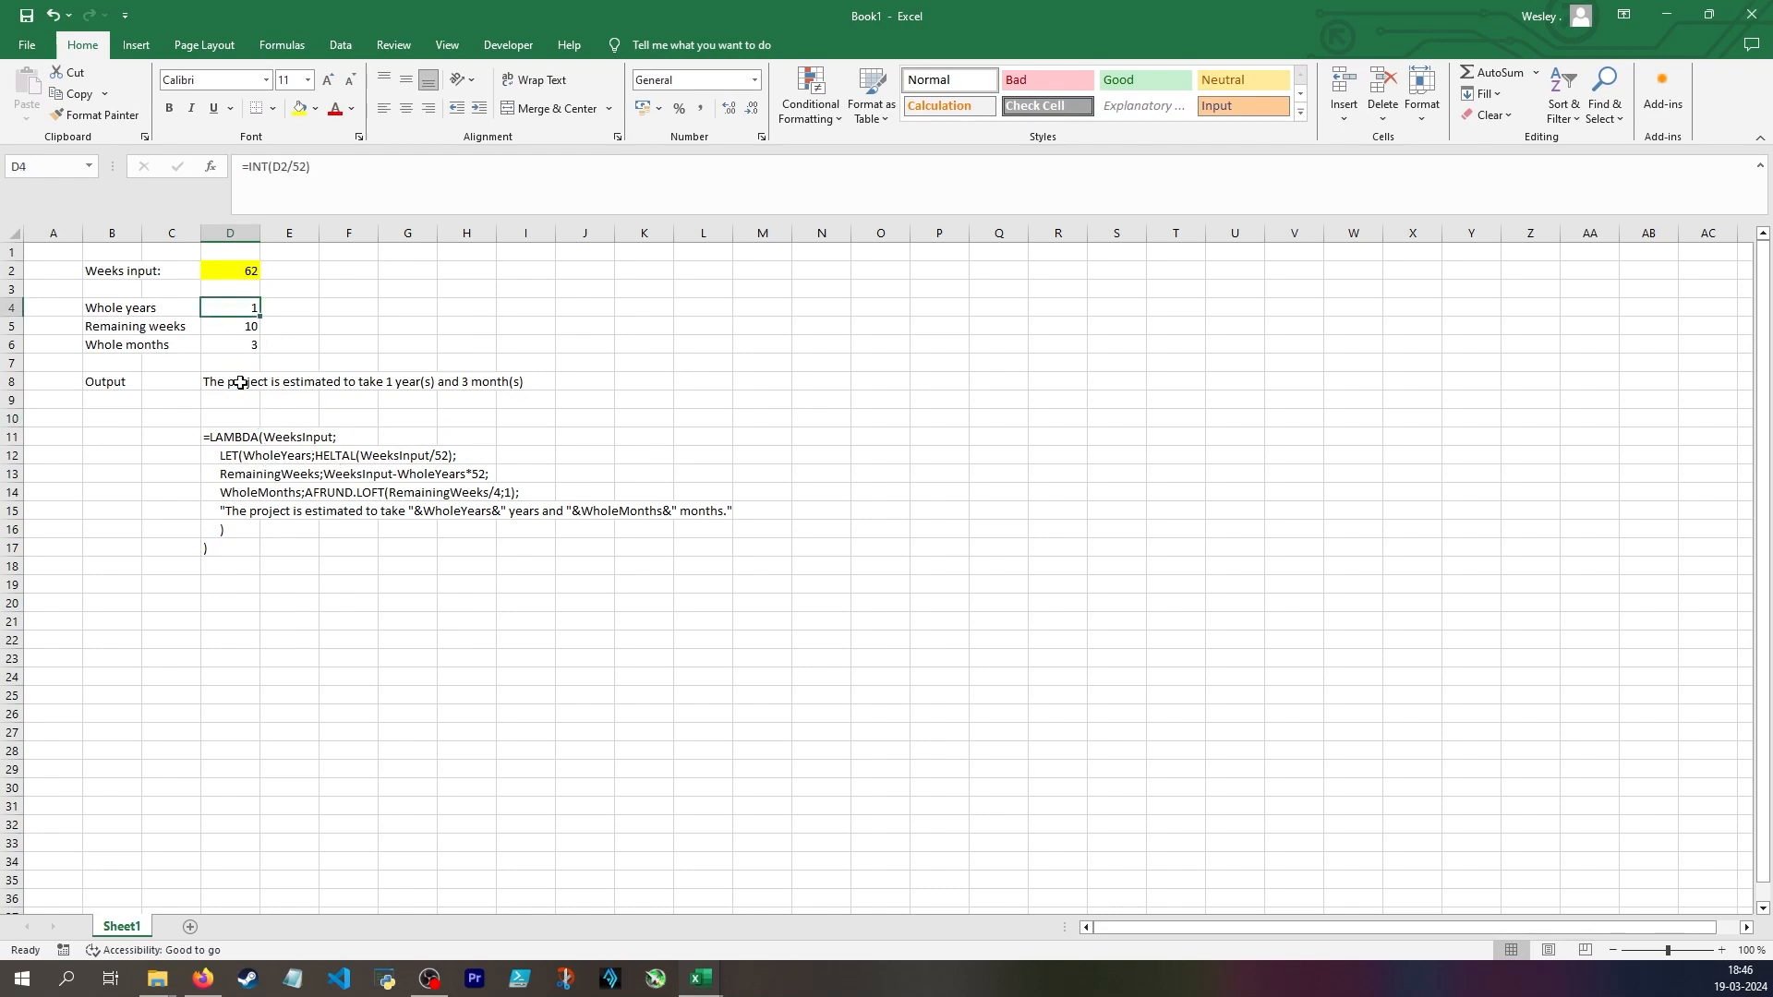
{"action": "left_click", "coordinate": [222, 455]}
{"action": "left_click", "coordinate": [382, 170]}
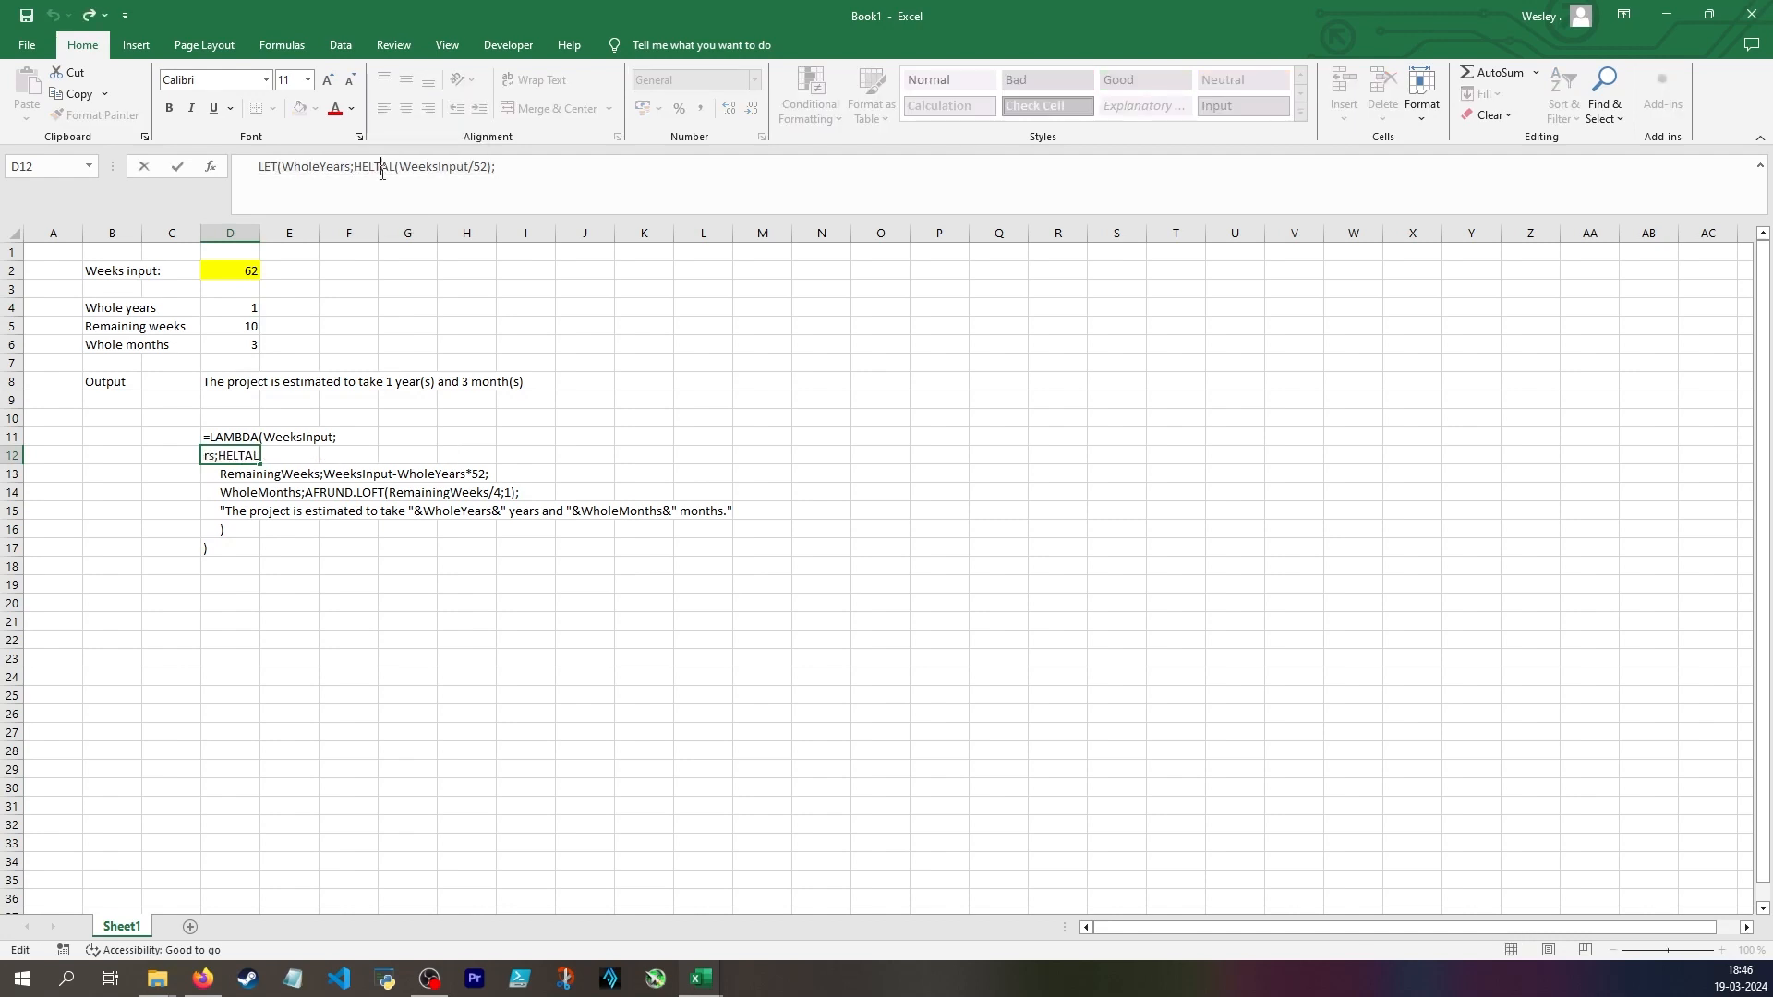
{"action": "left_click", "coordinate": [393, 170]}
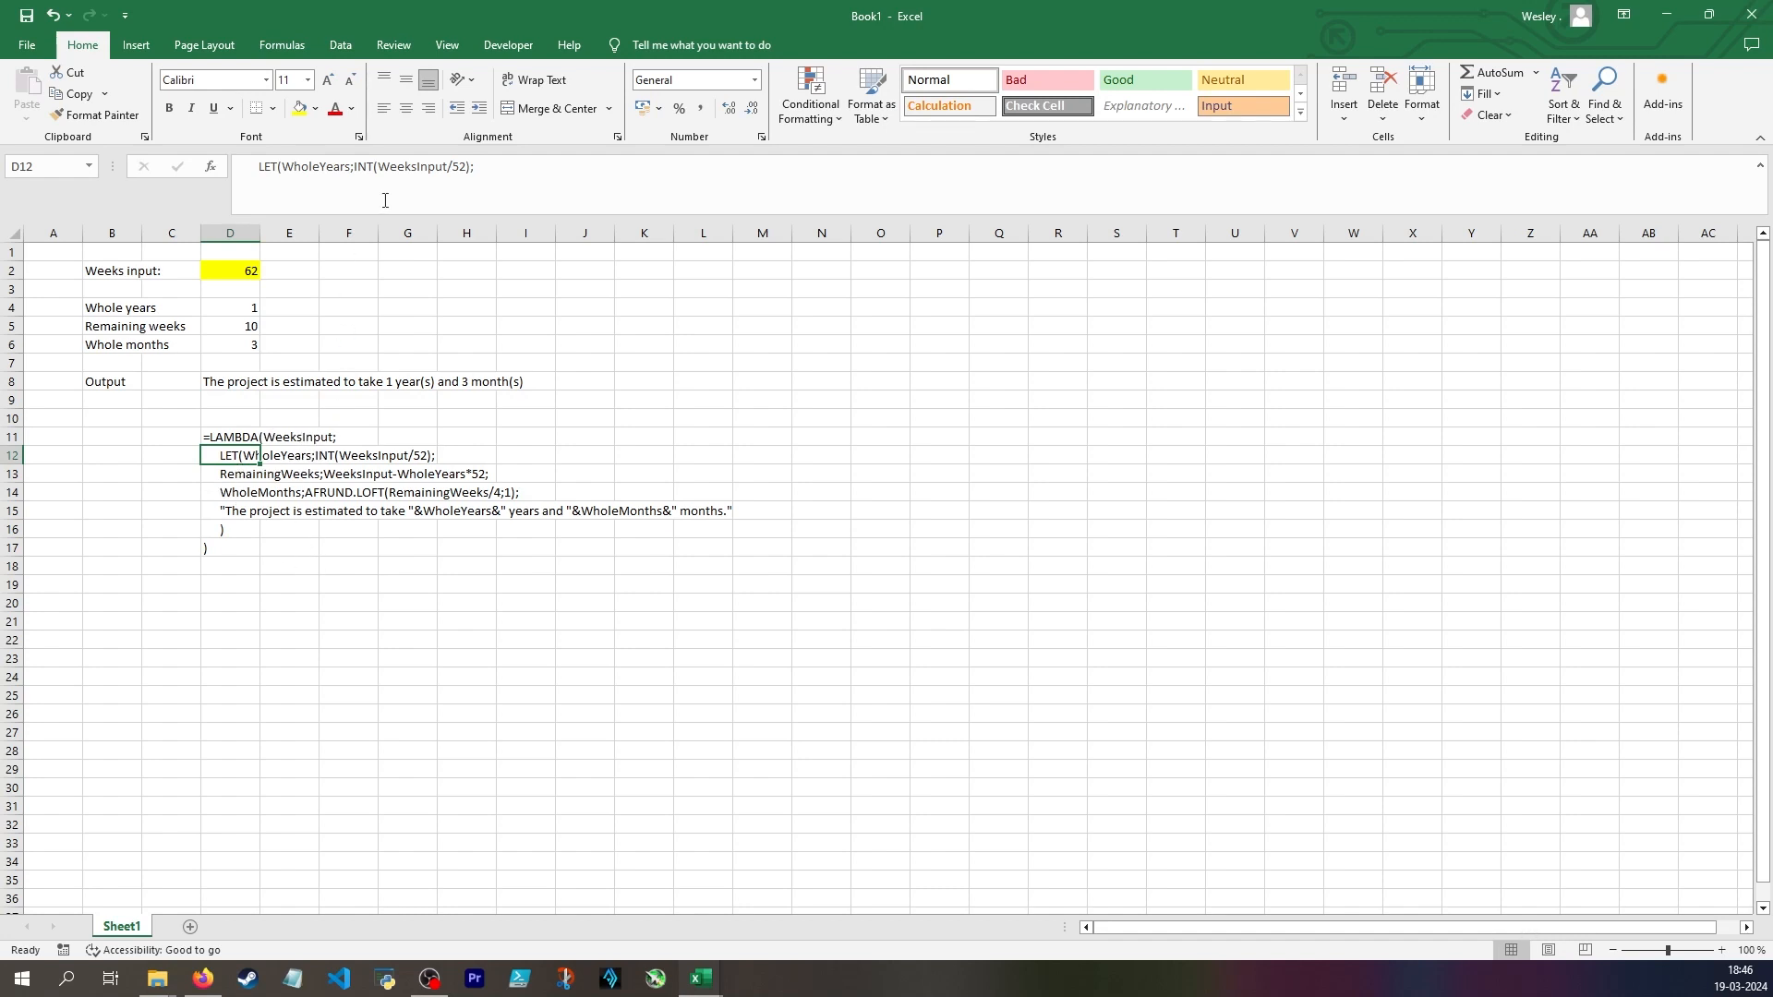
{"action": "left_click_drag", "start_coordinate": [469, 169], "coordinate": [486, 181]}
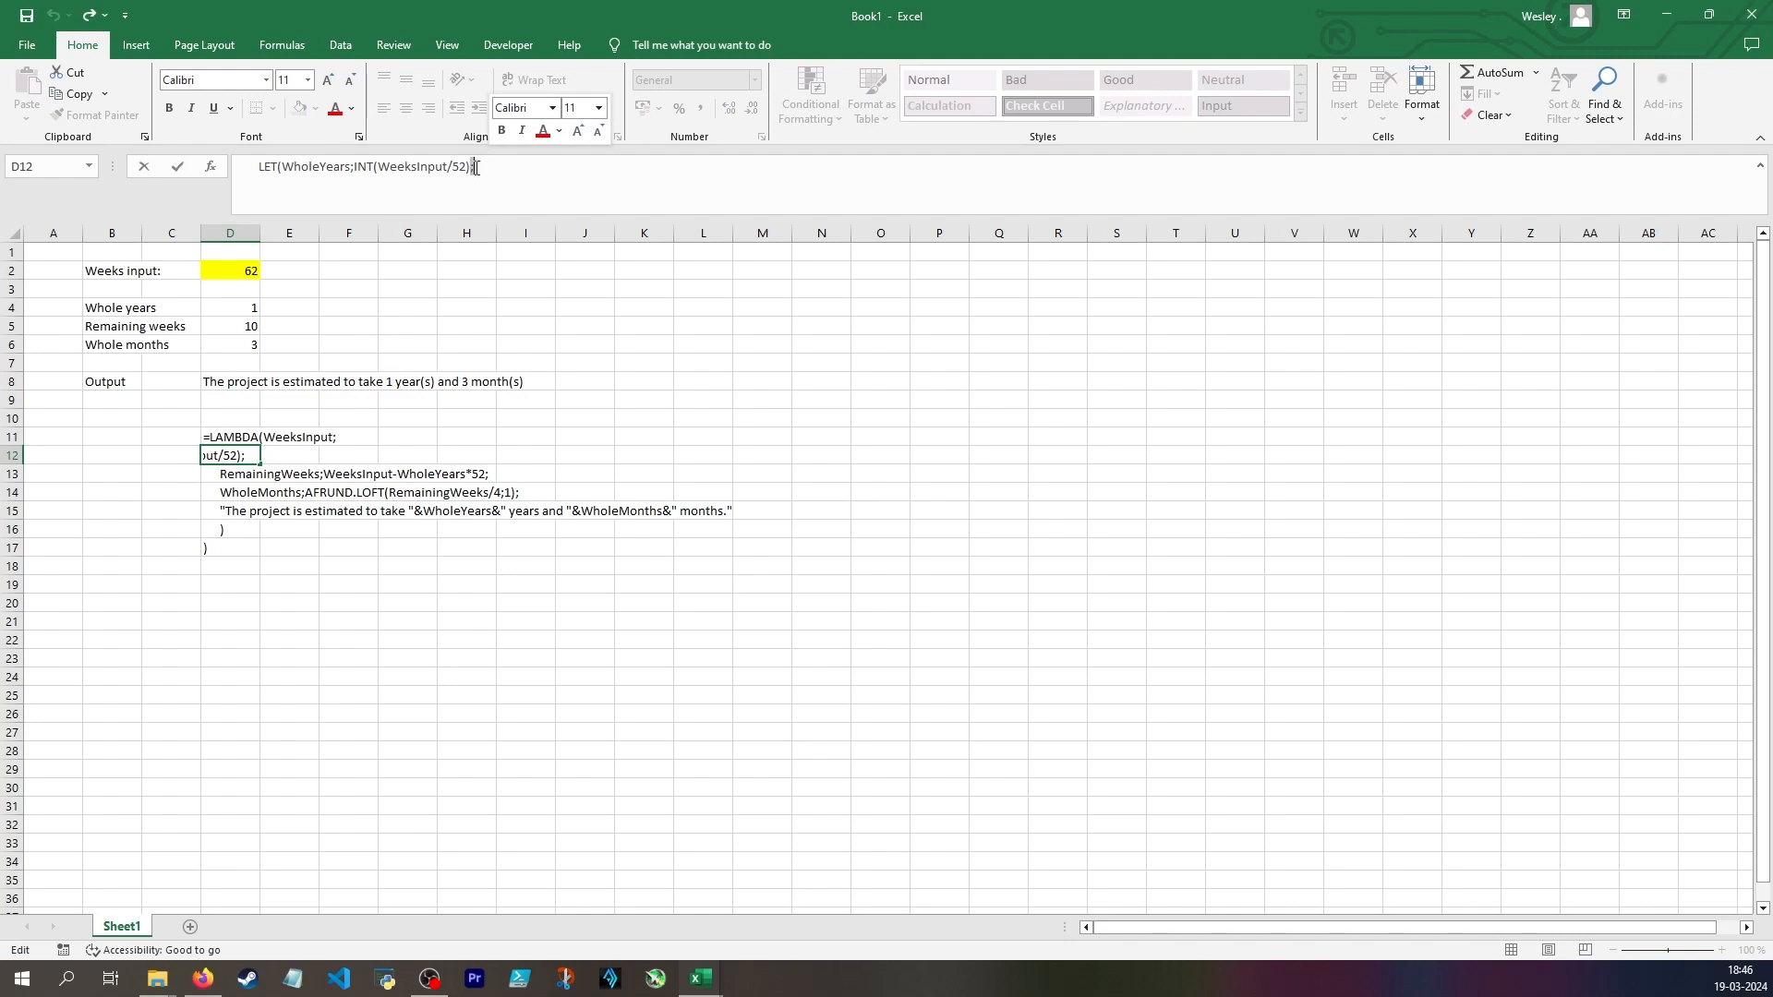
{"action": "key", "text": "Escape"}
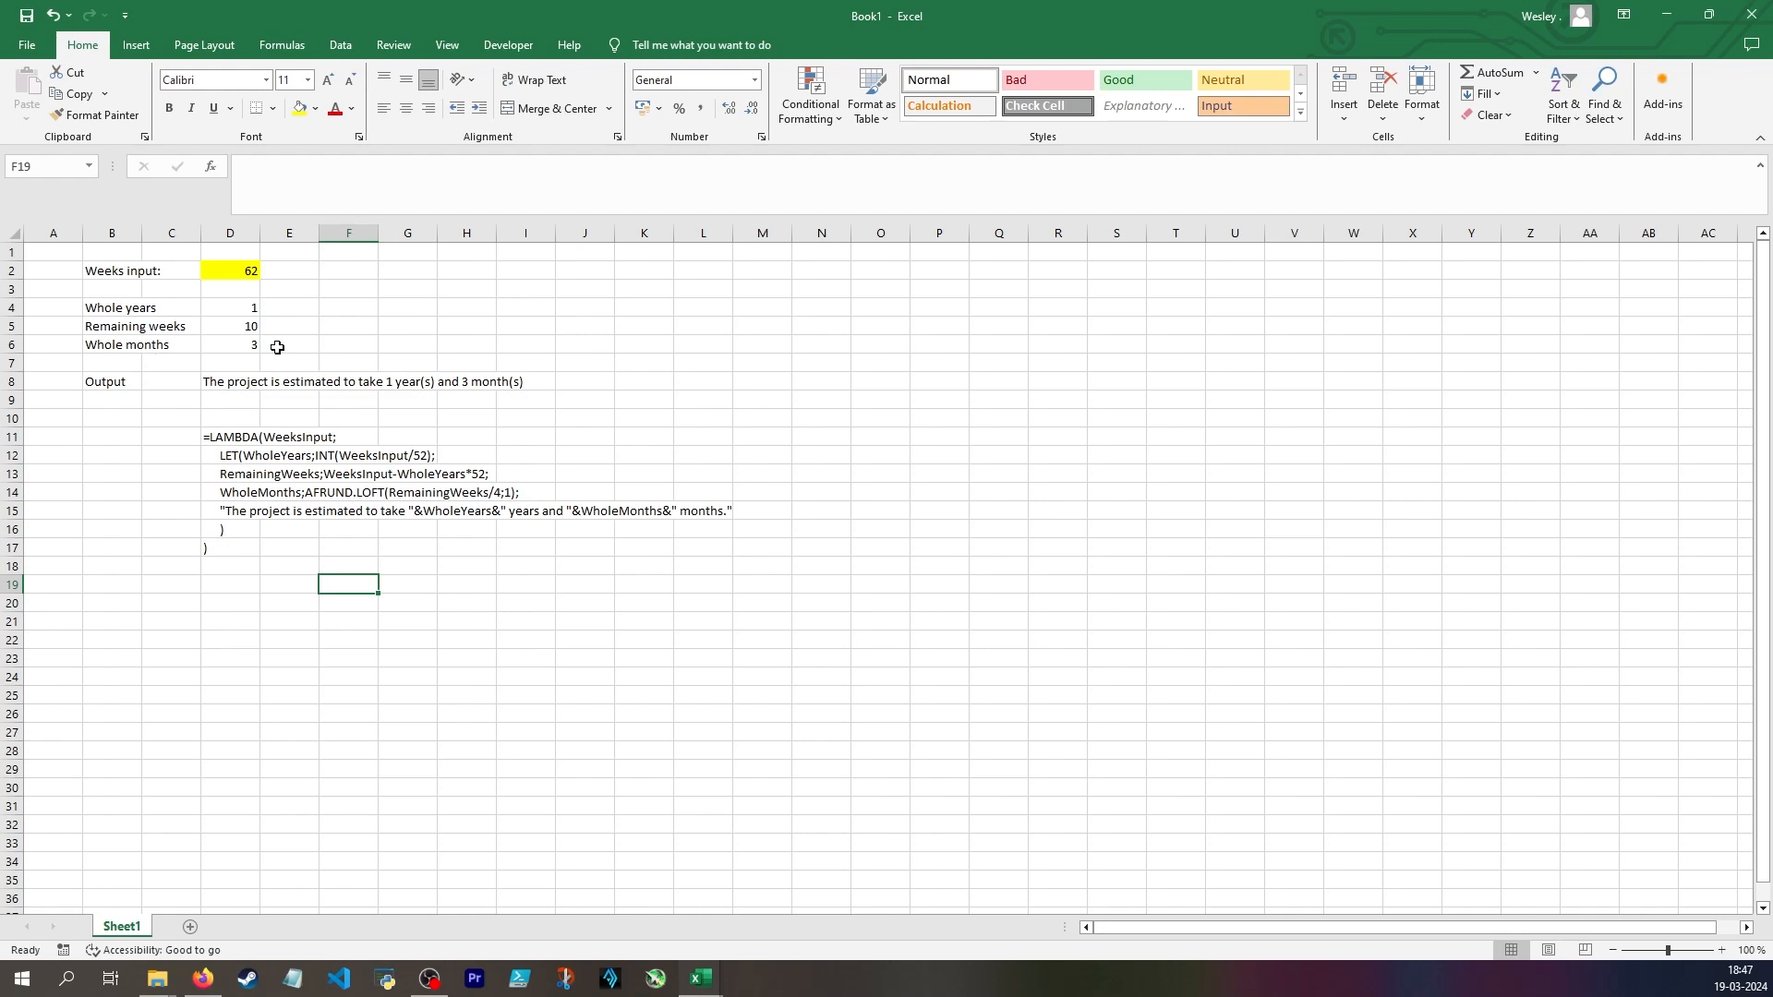
Replace the function name AFRUND.LOFT with CEILING in the WholeMonths line in D14
{"action": "left_click", "coordinate": [231, 490]}
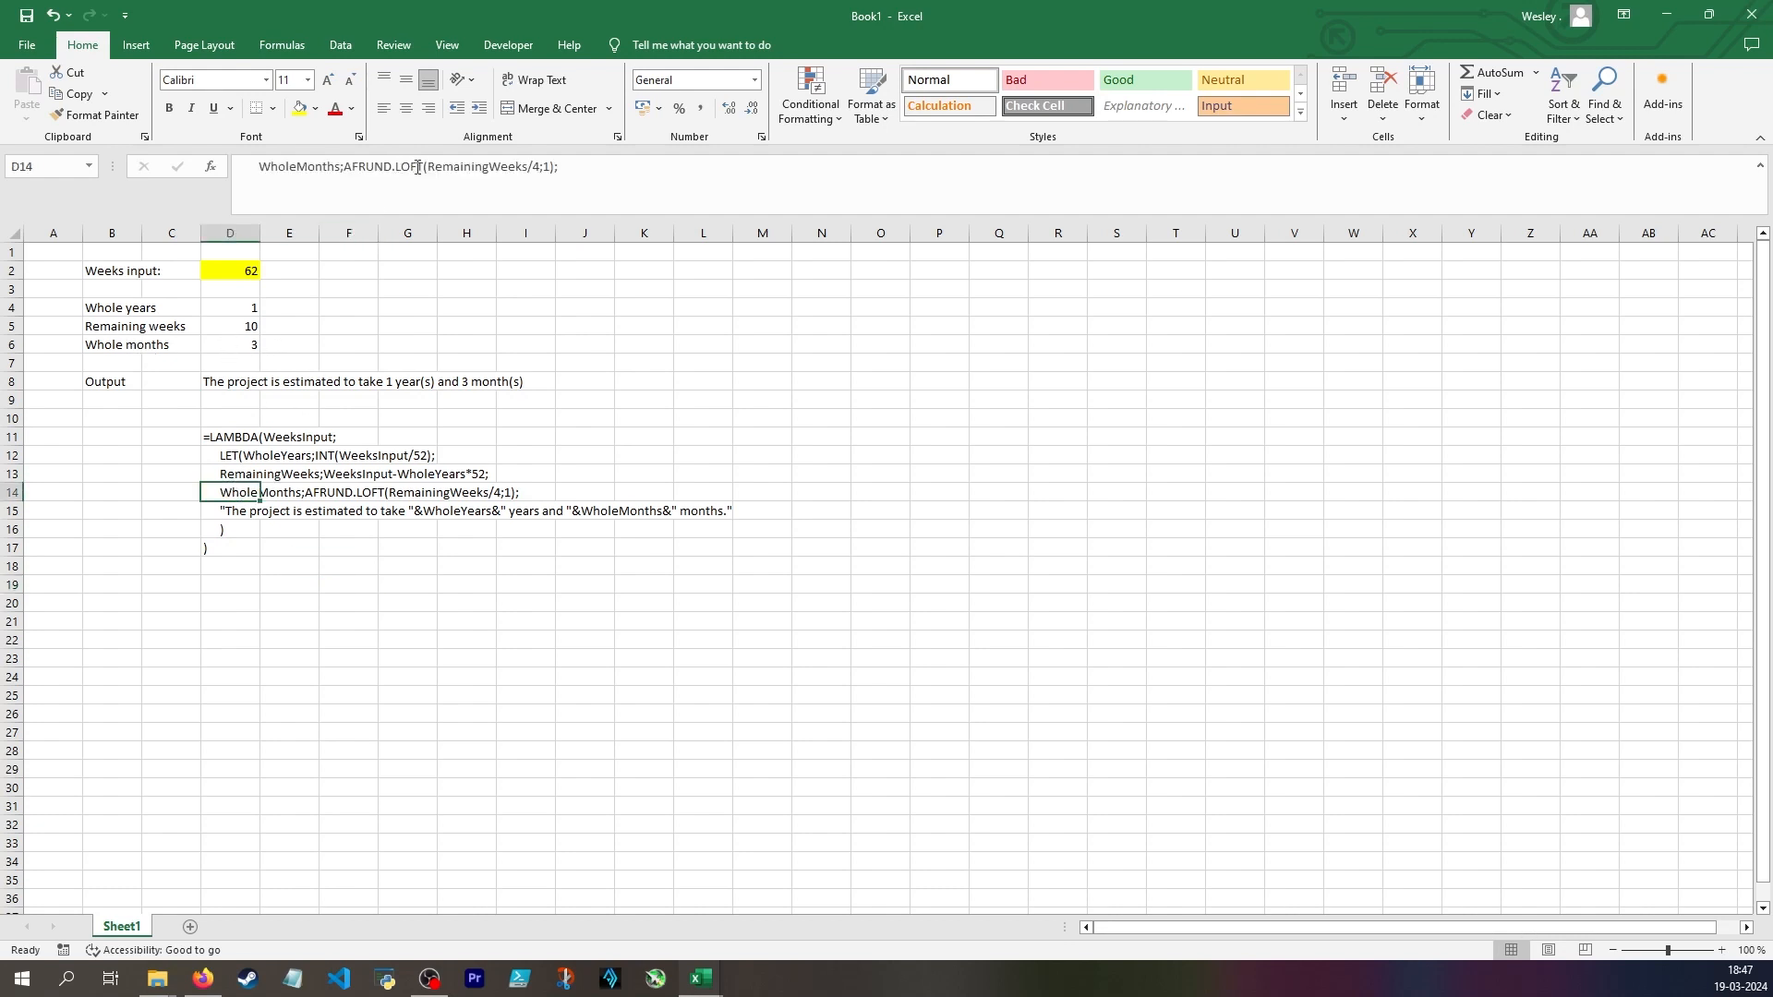
{"action": "left_click_drag", "start_coordinate": [417, 167], "coordinate": [350, 162]}
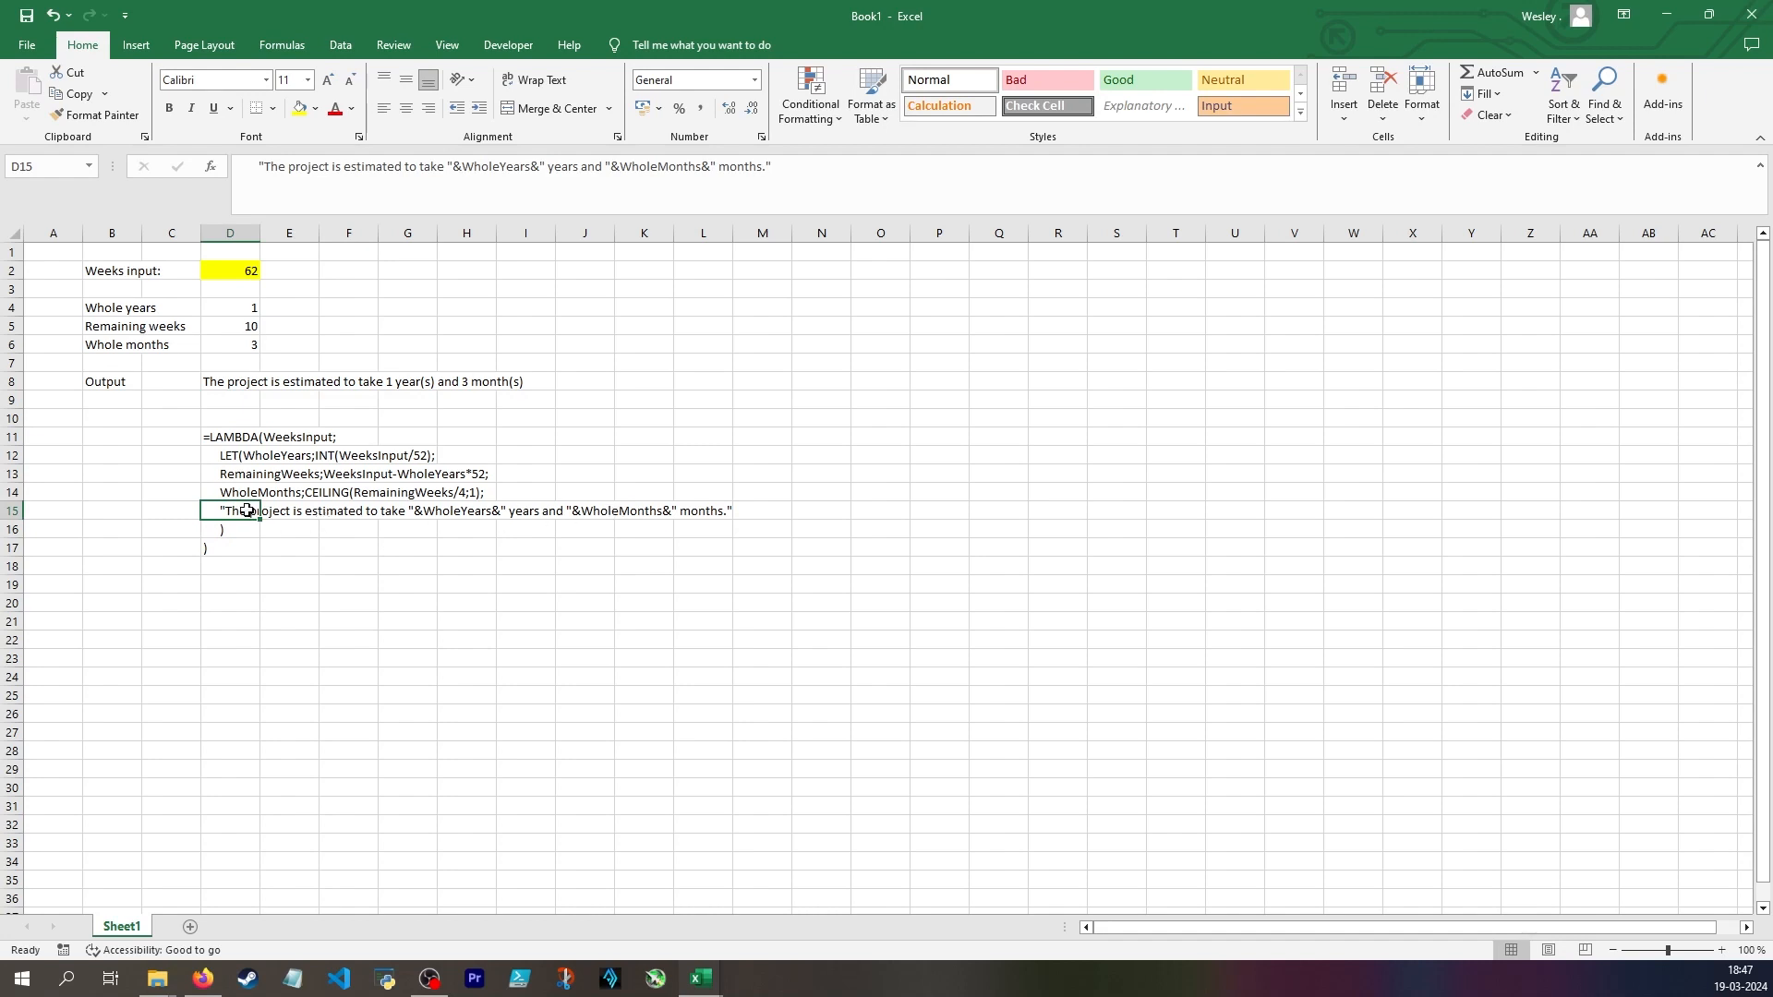
Compare the output formula in D8 with the LAMBDA text's sentence line, its WeeksInput parameter and the LET block
{"action": "left_click", "coordinate": [218, 380]}
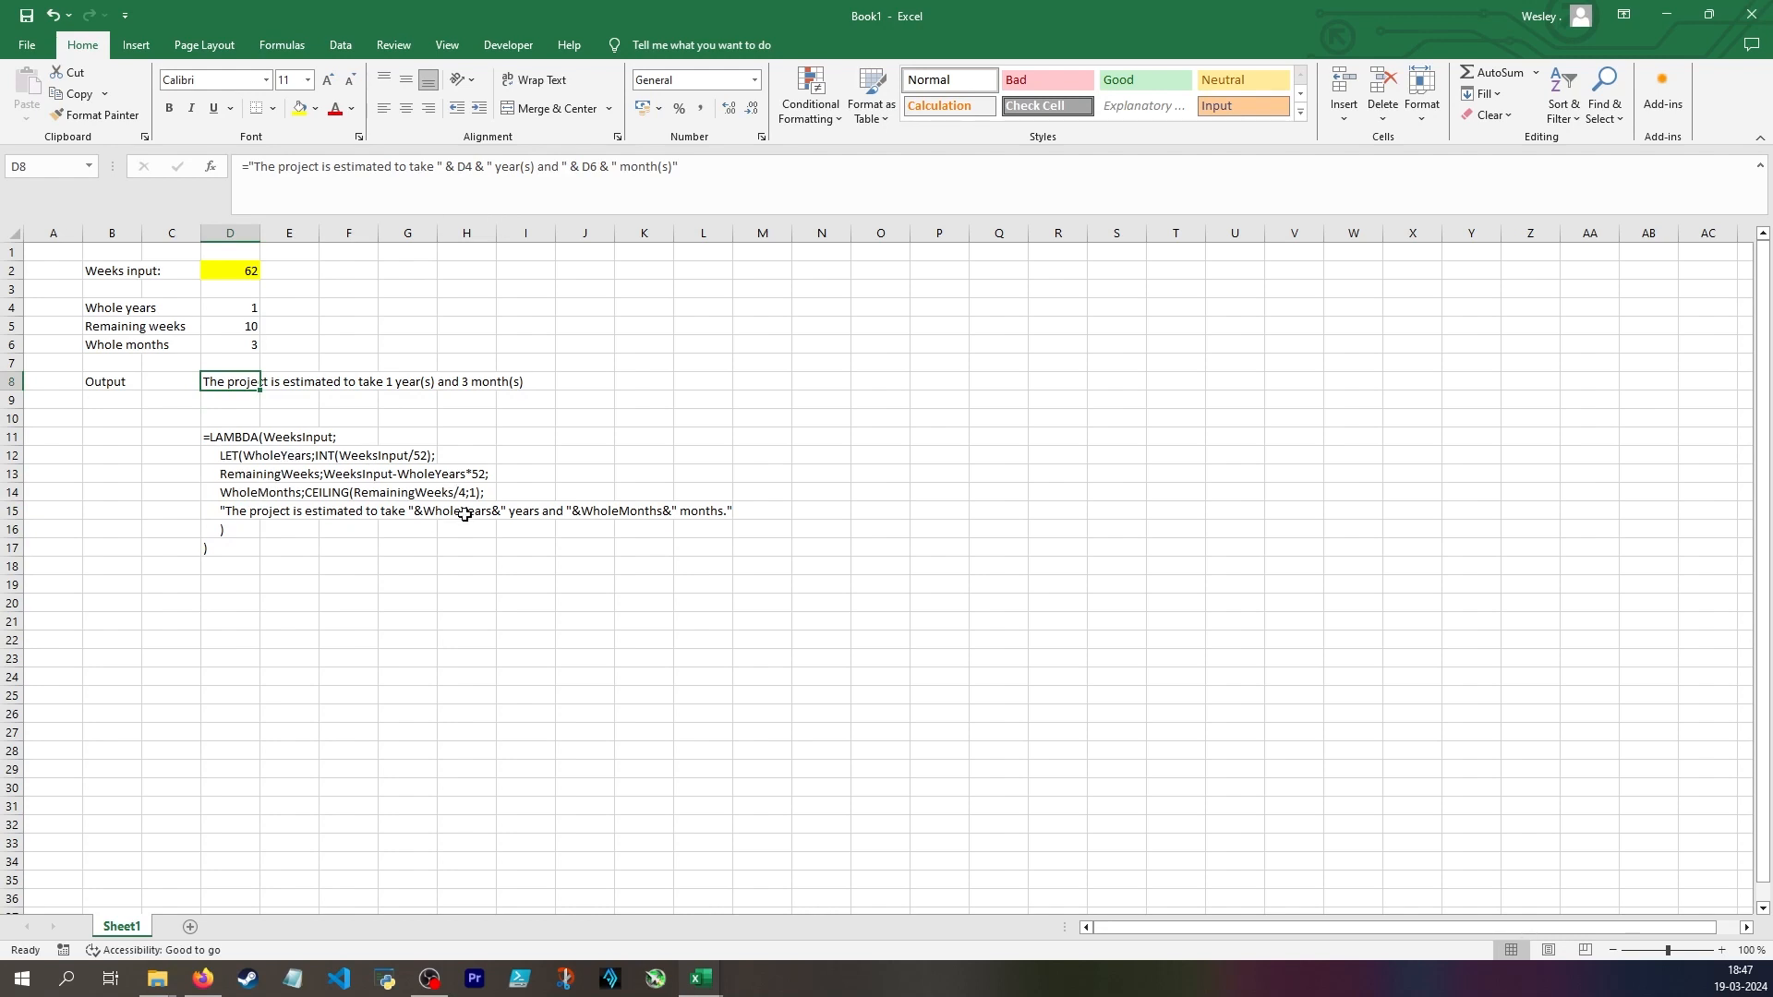
{"action": "left_click_drag", "start_coordinate": [231, 510], "coordinate": [730, 511]}
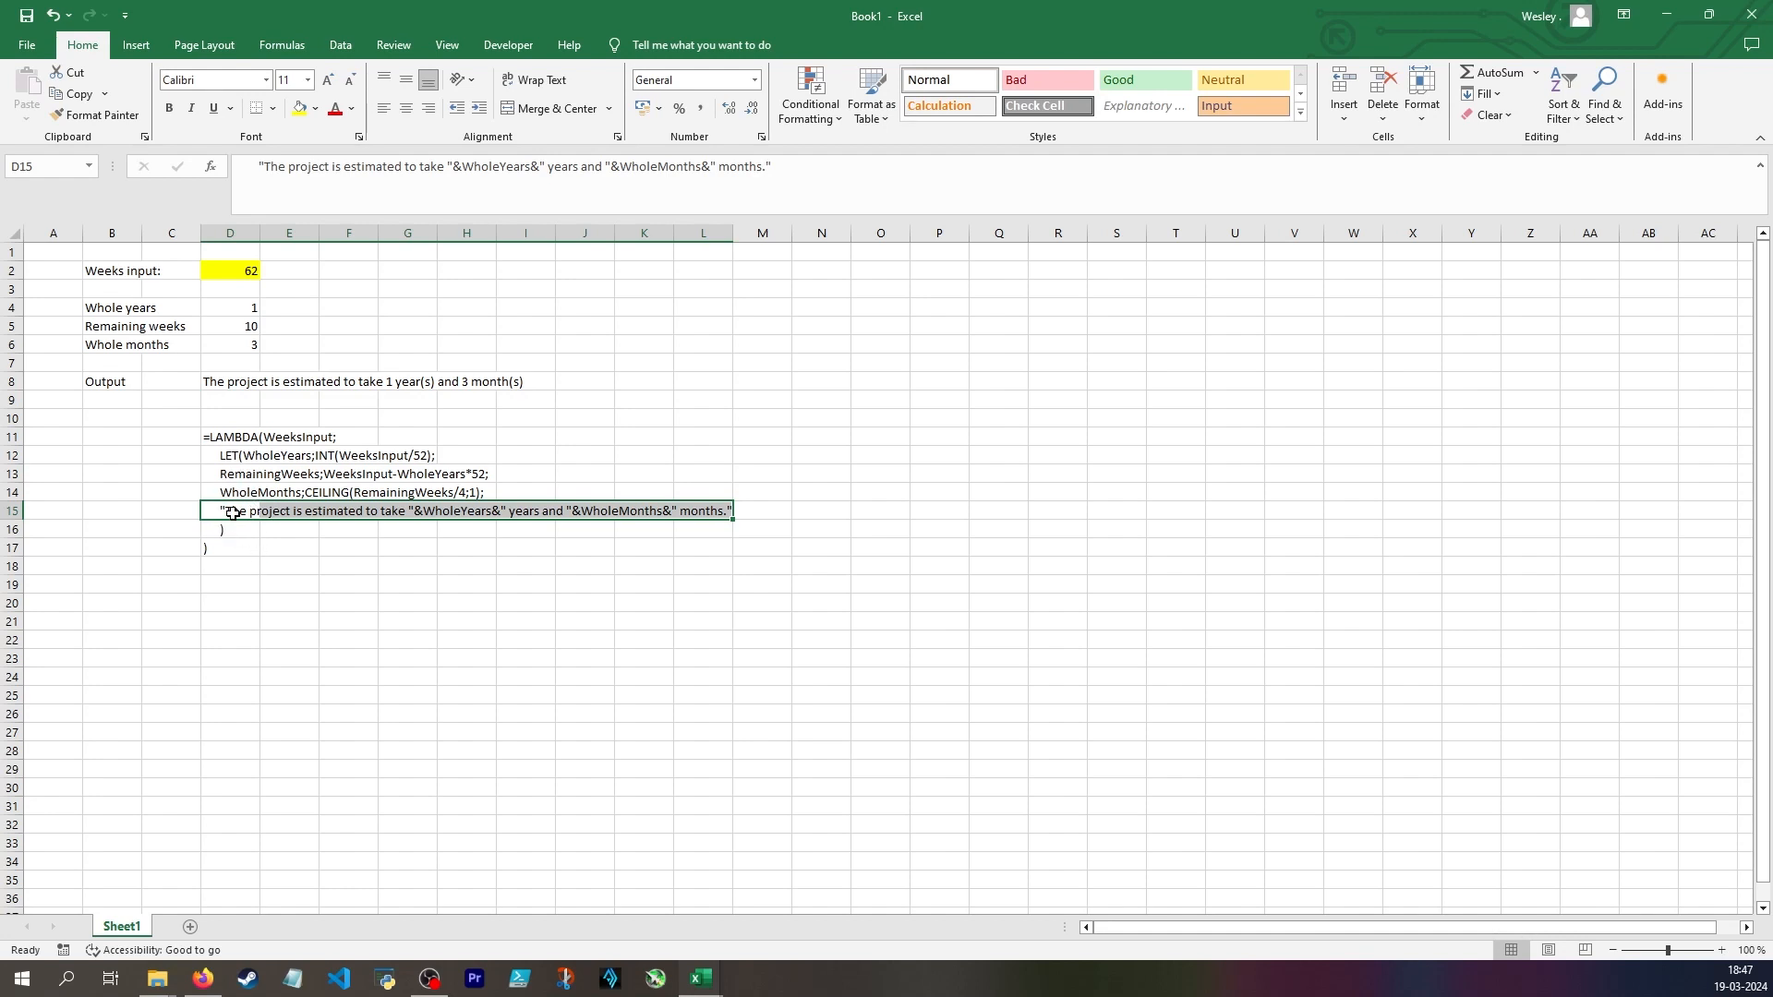
{"action": "left_click", "coordinate": [224, 436]}
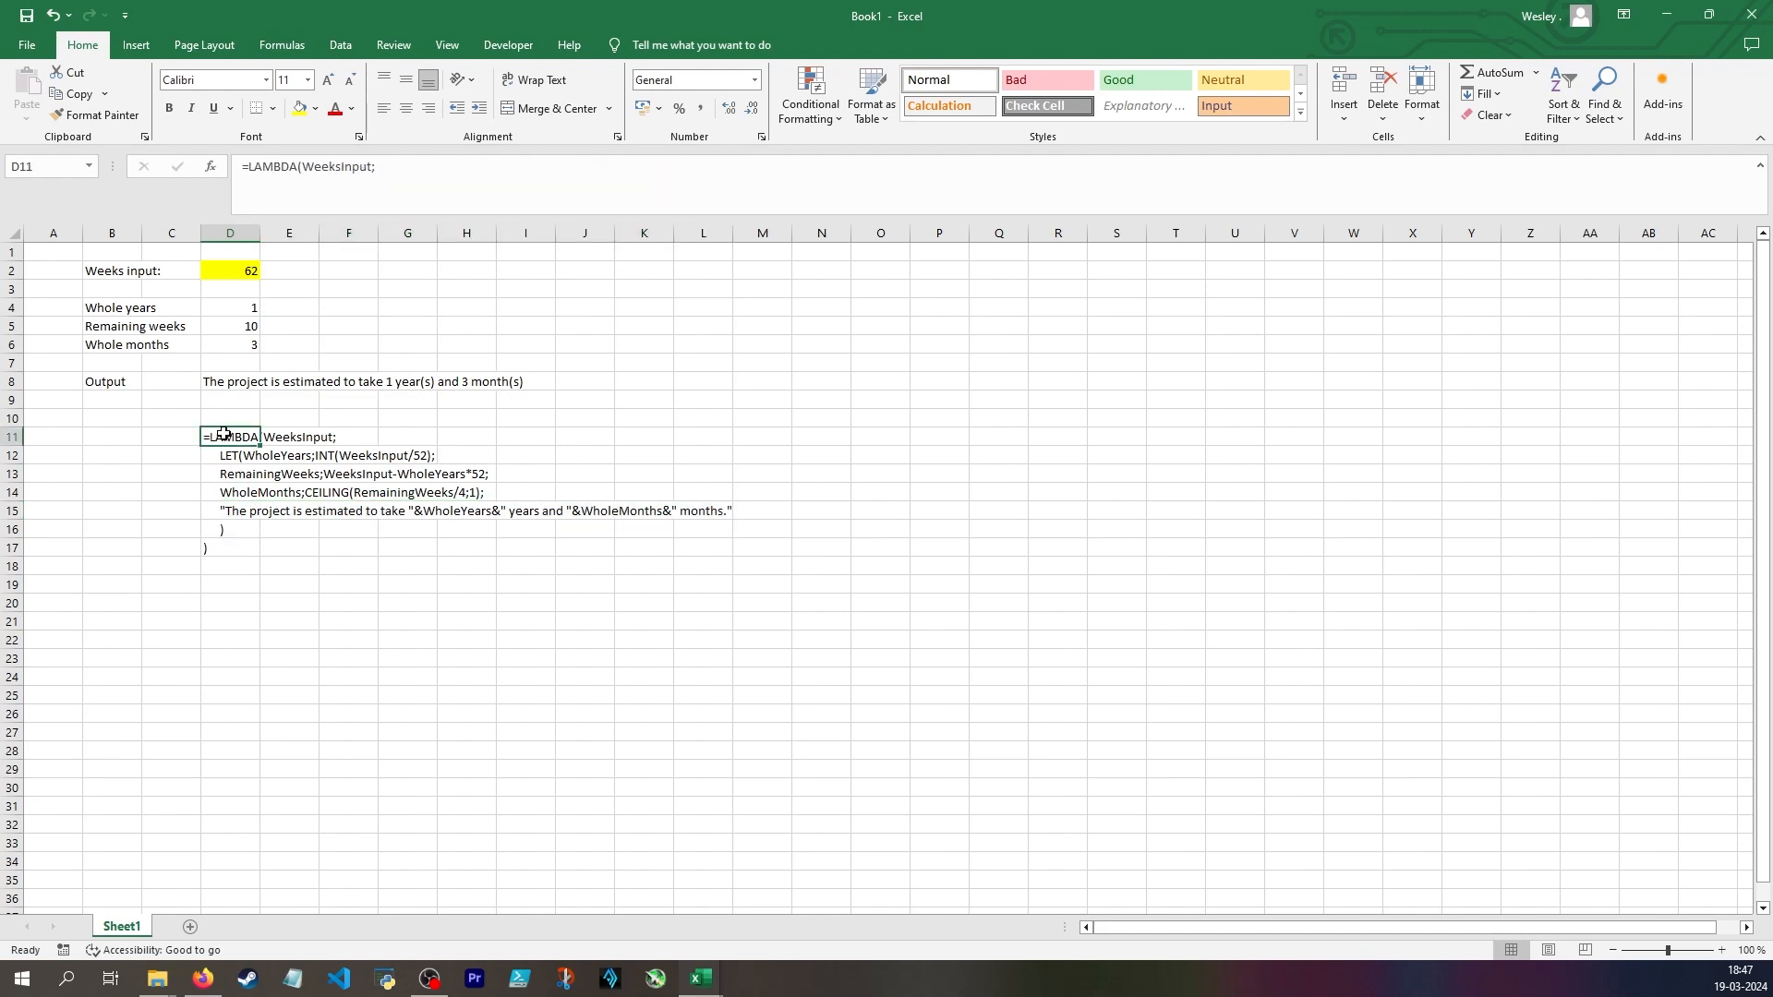
{"action": "left_click", "coordinate": [302, 434]}
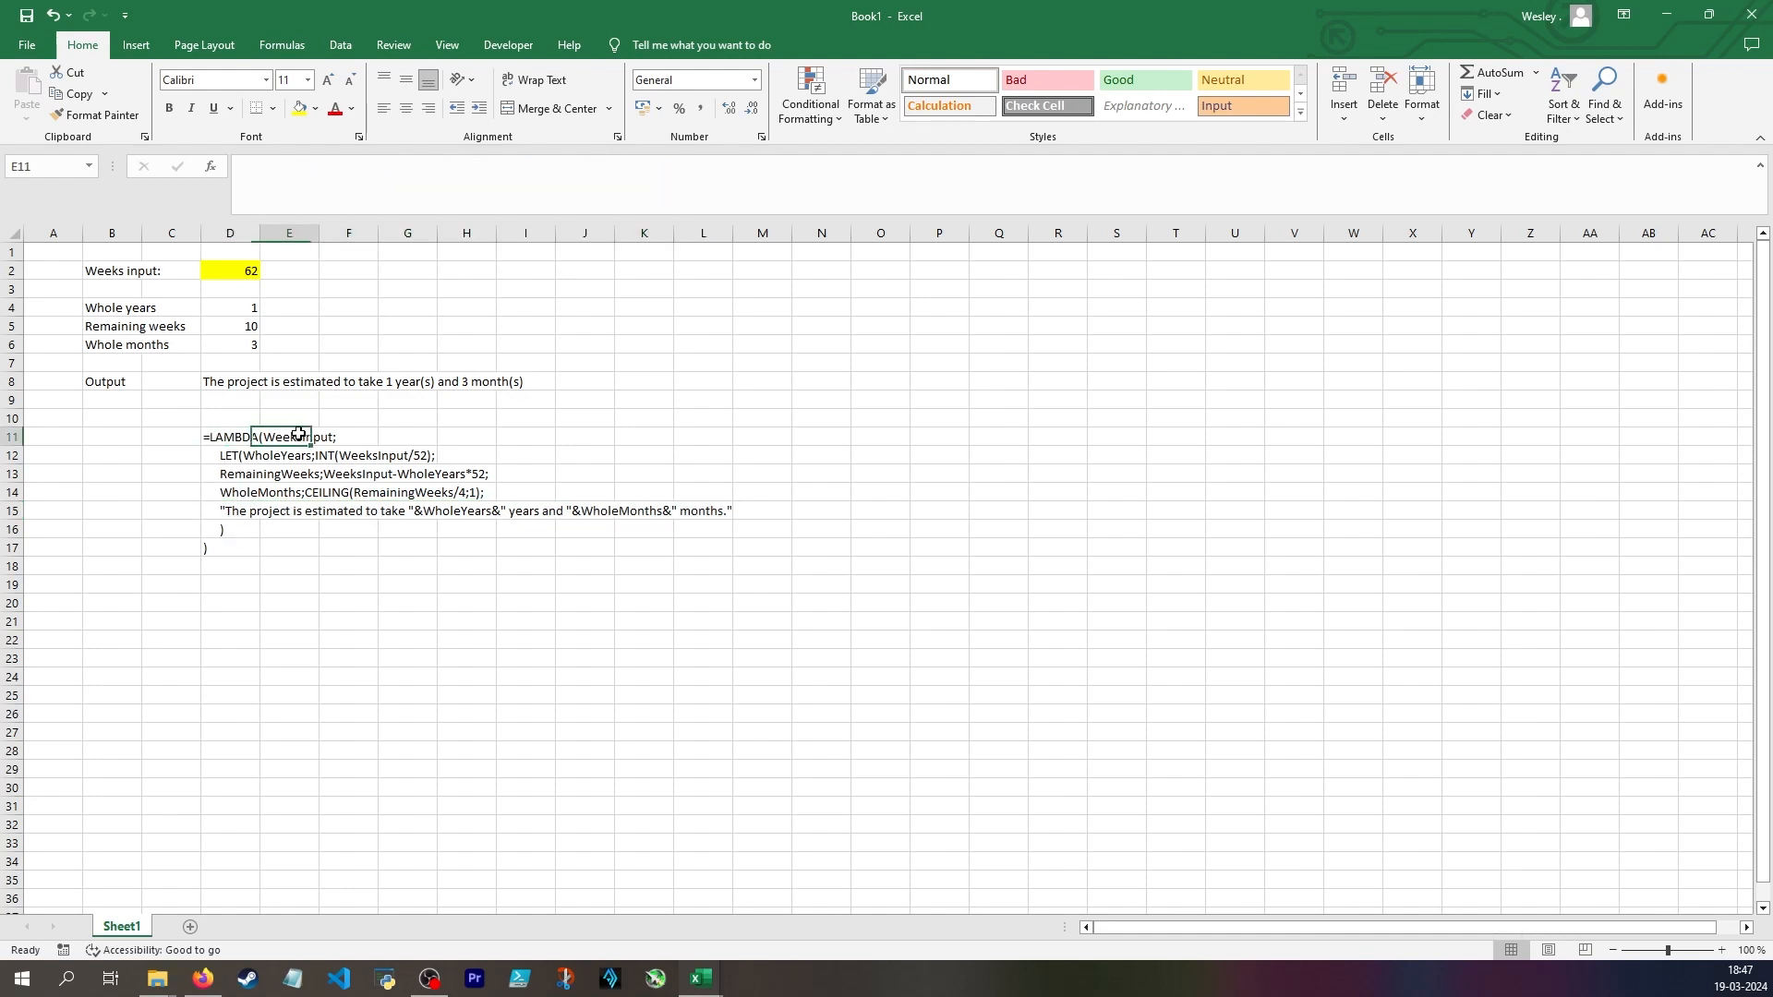
{"action": "left_click_drag", "start_coordinate": [215, 454], "coordinate": [337, 523]}
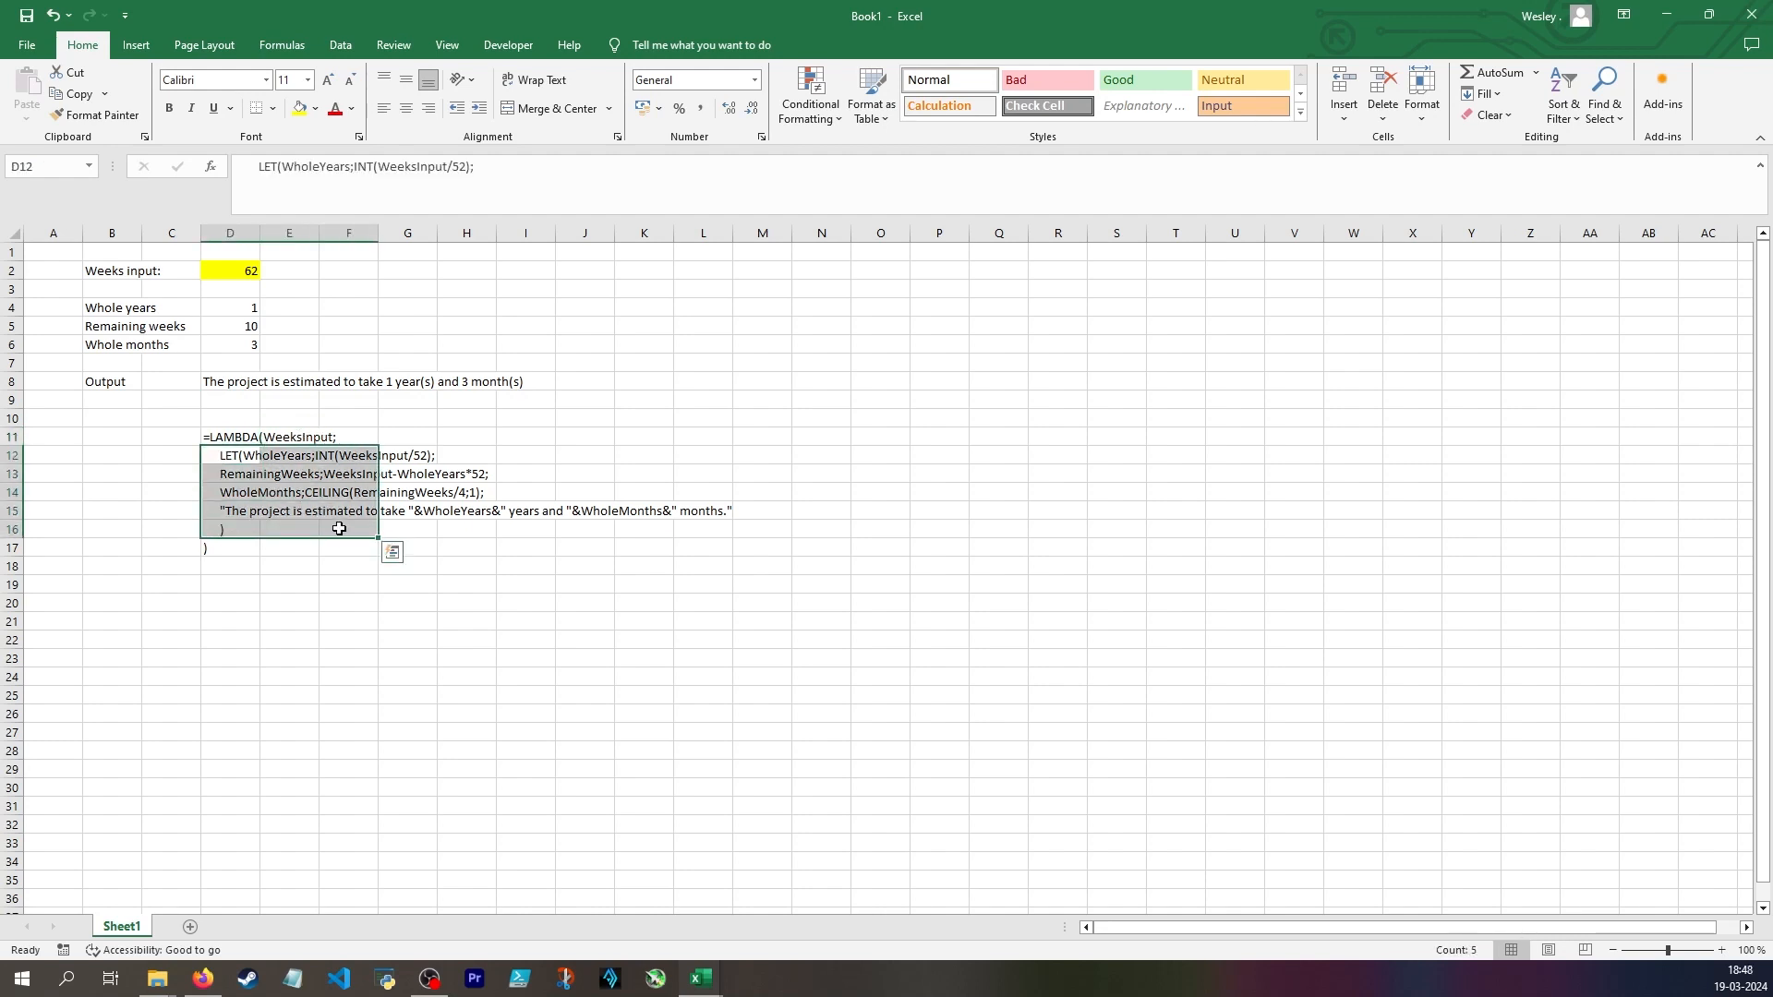
{"action": "left_click", "coordinate": [293, 439]}
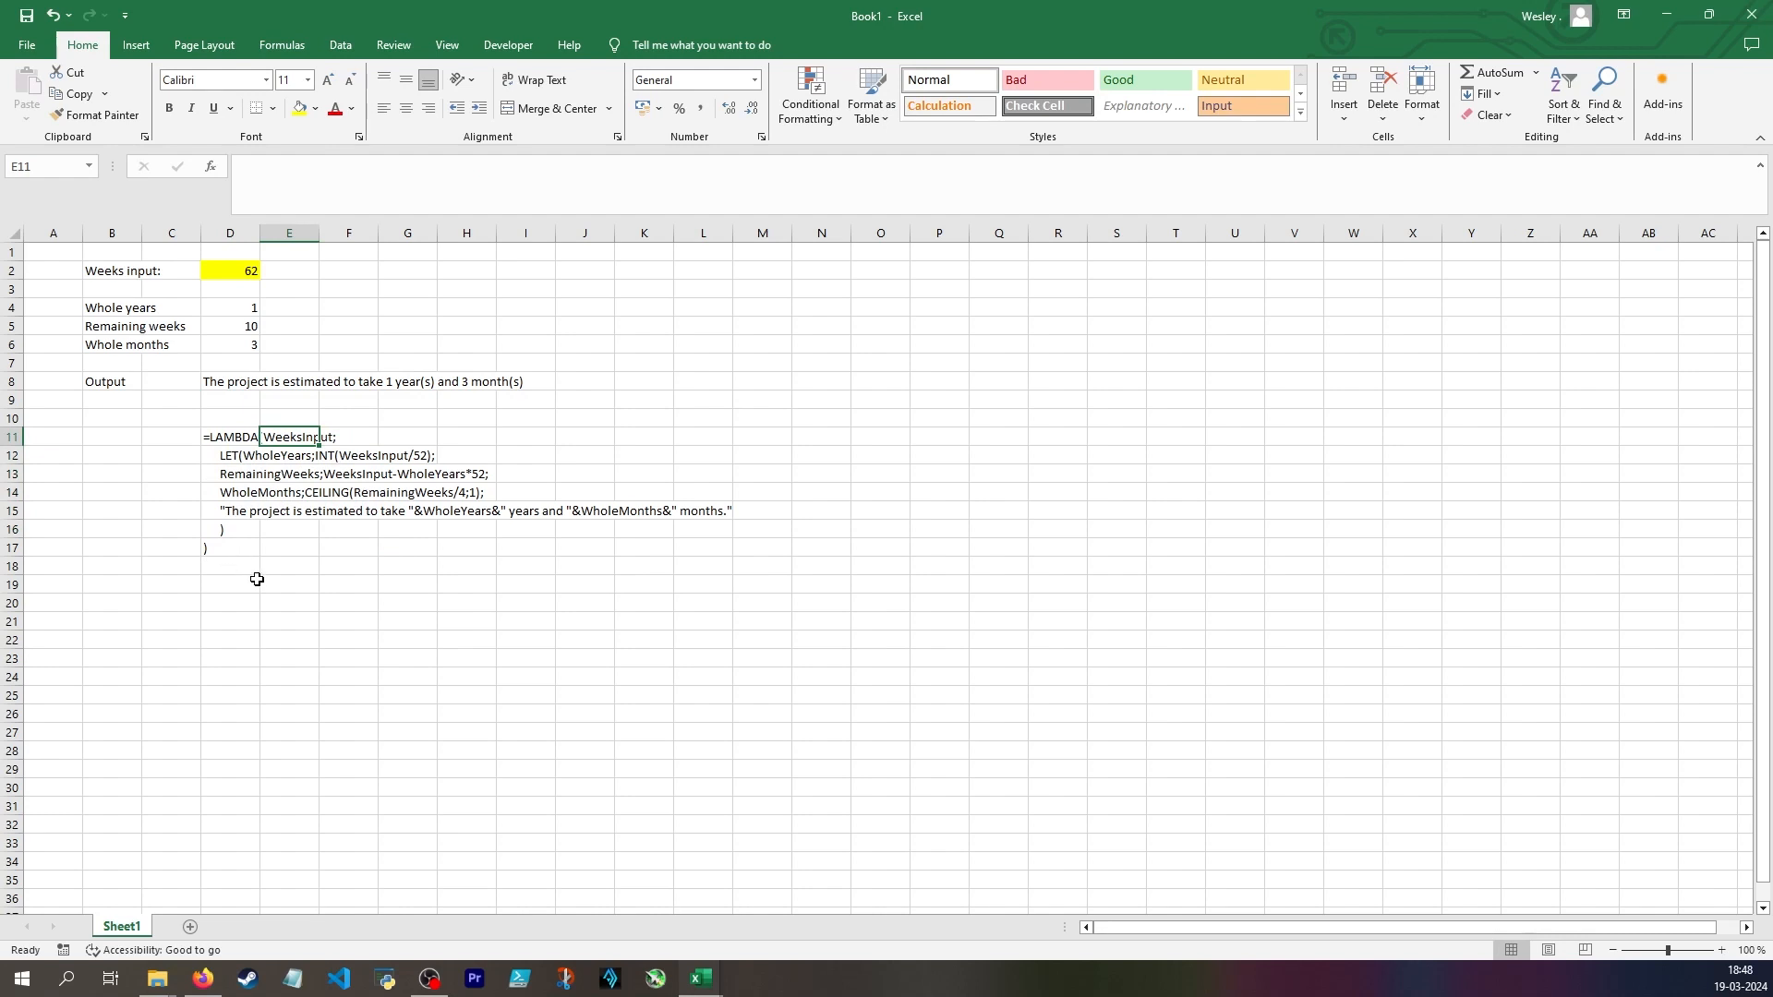
{"action": "left_click", "coordinate": [245, 441]}
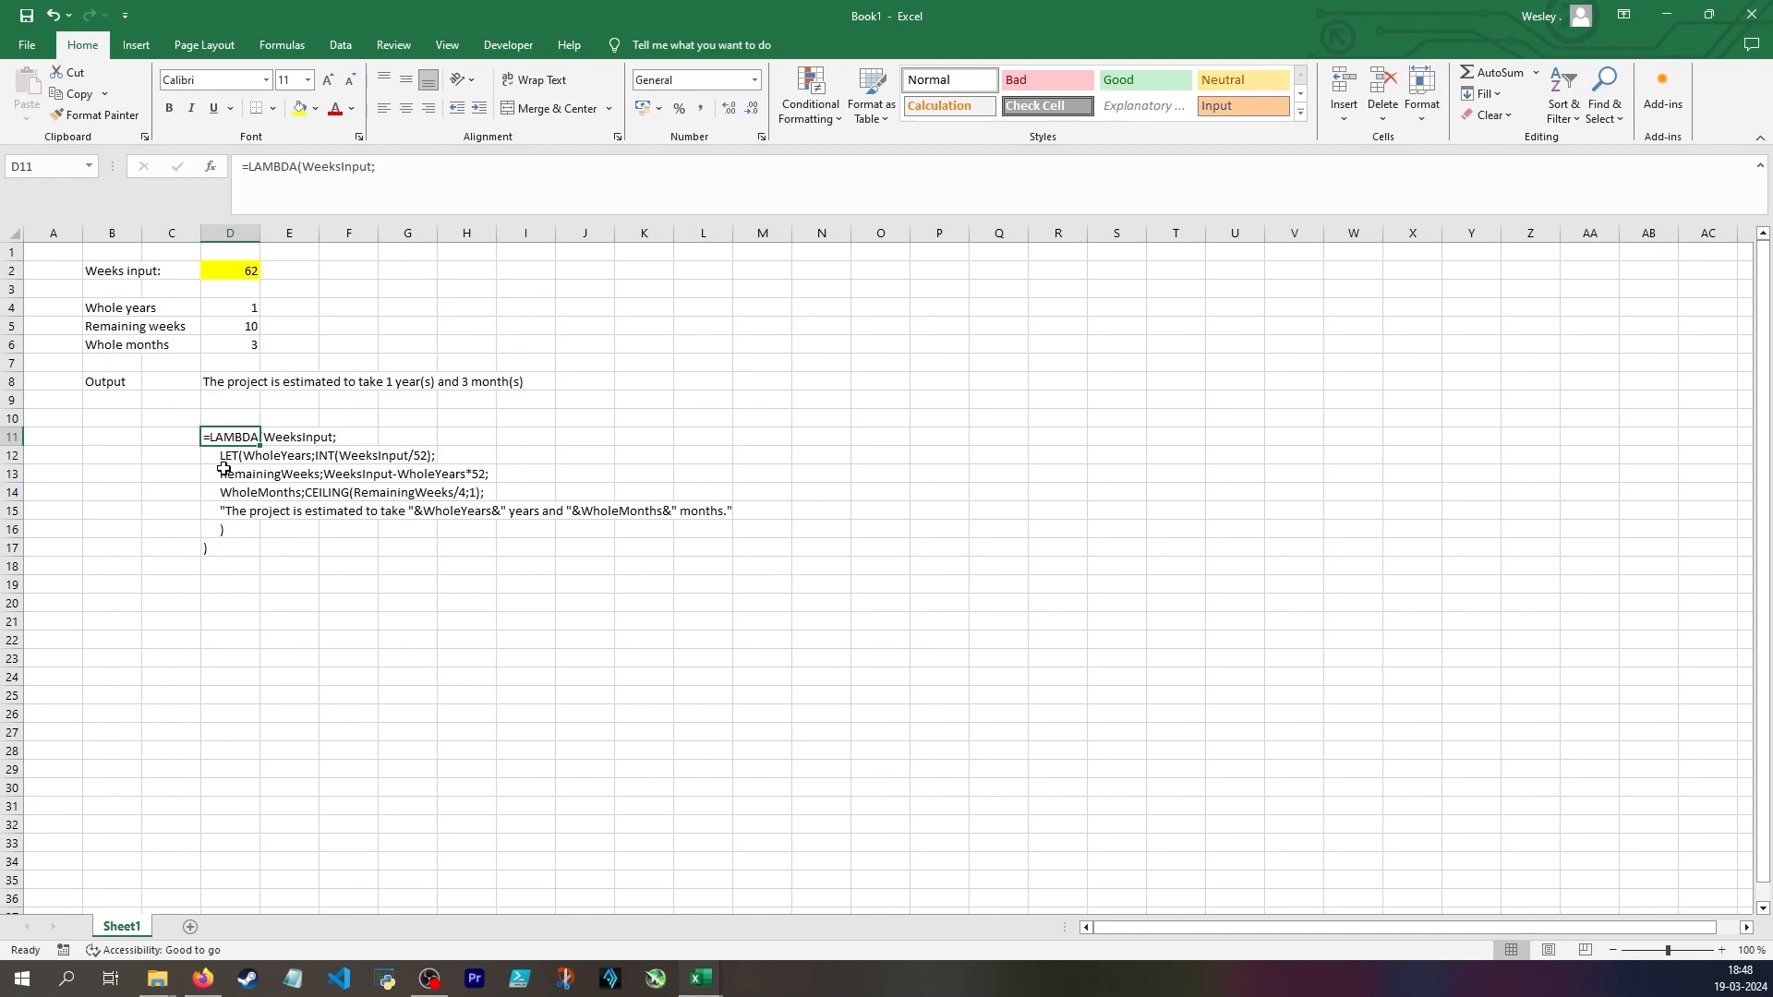
Append the test argument (62) after the closing parenthesis of the LAMBDA text in D17, and return to D8
{"action": "left_click", "coordinate": [231, 549]}
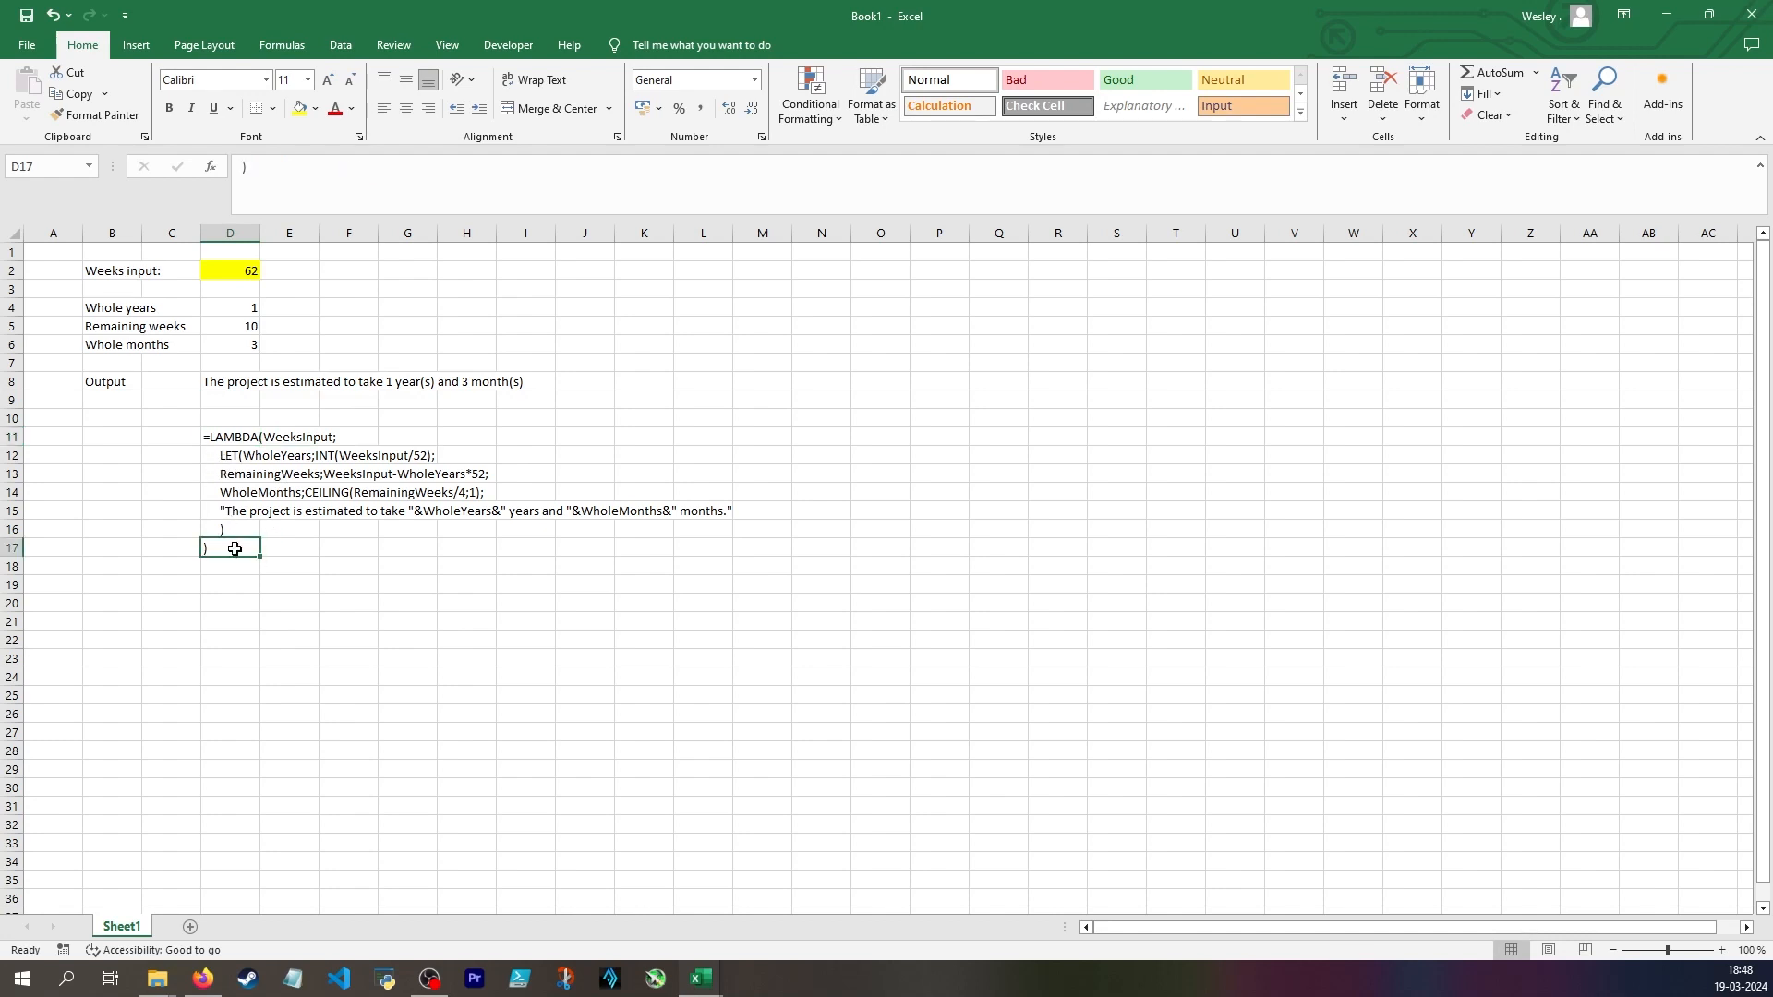
{"action": "left_click", "coordinate": [343, 180]}
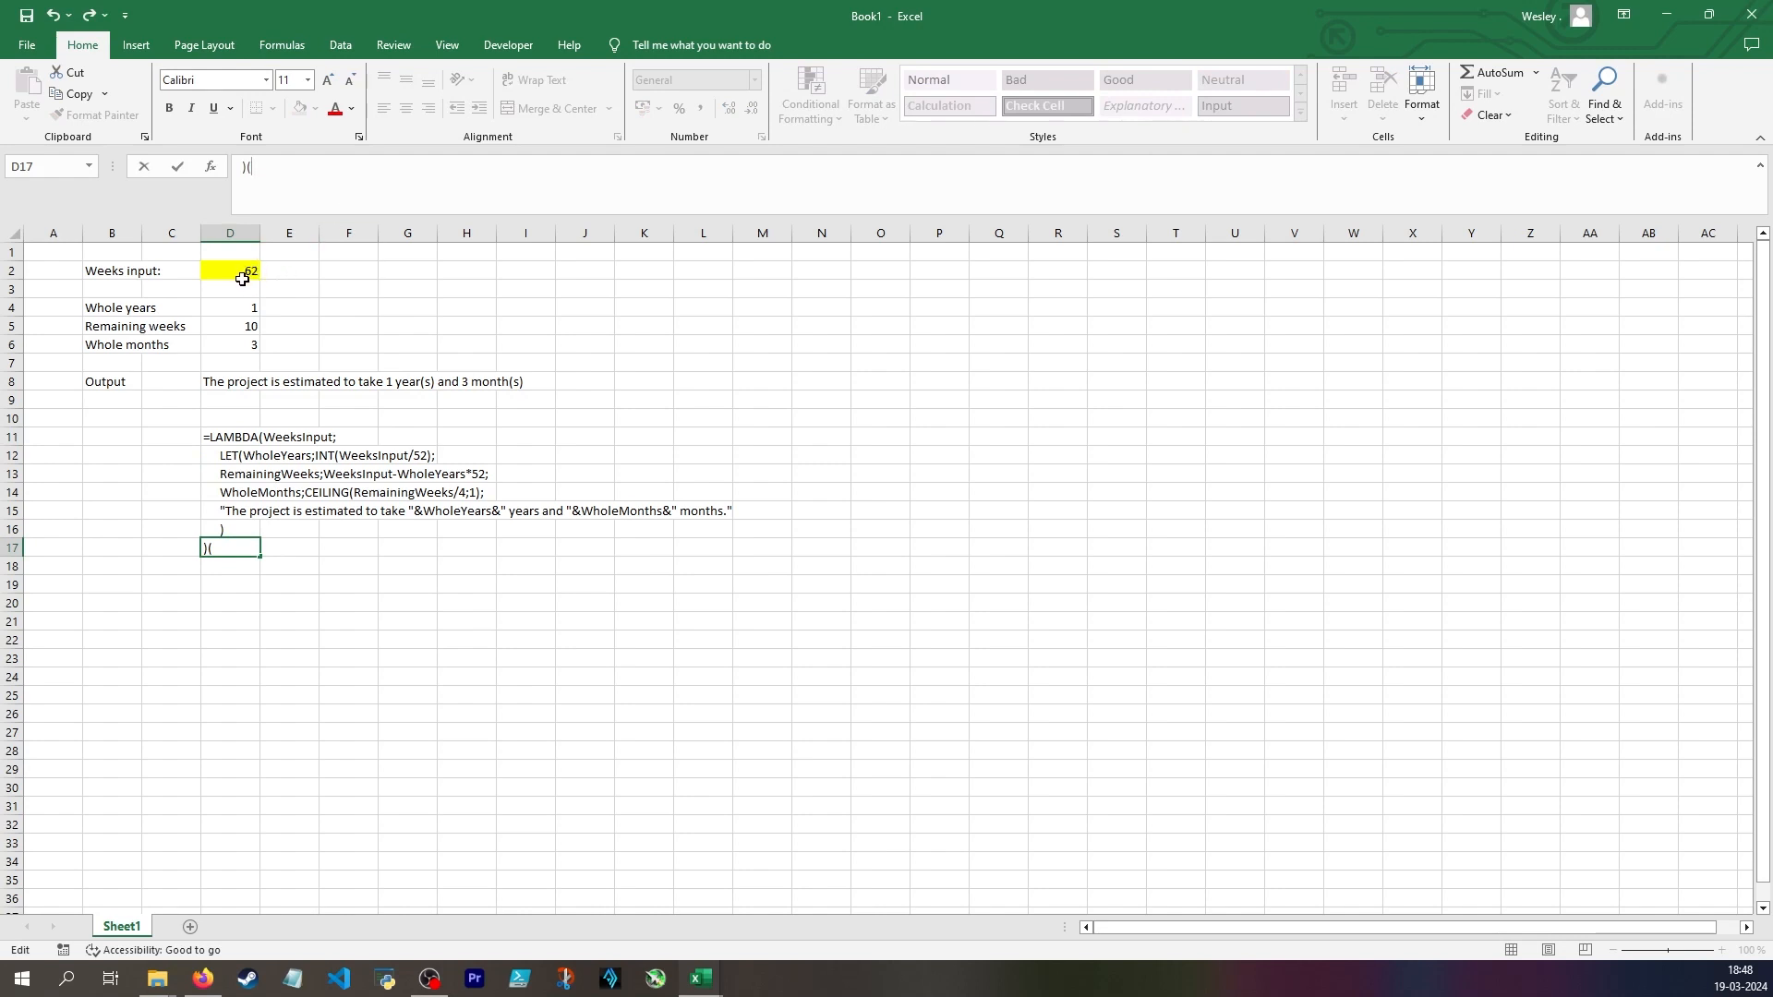
{"action": "type", "text": "(62"}
{"action": "key", "text": "Return"}
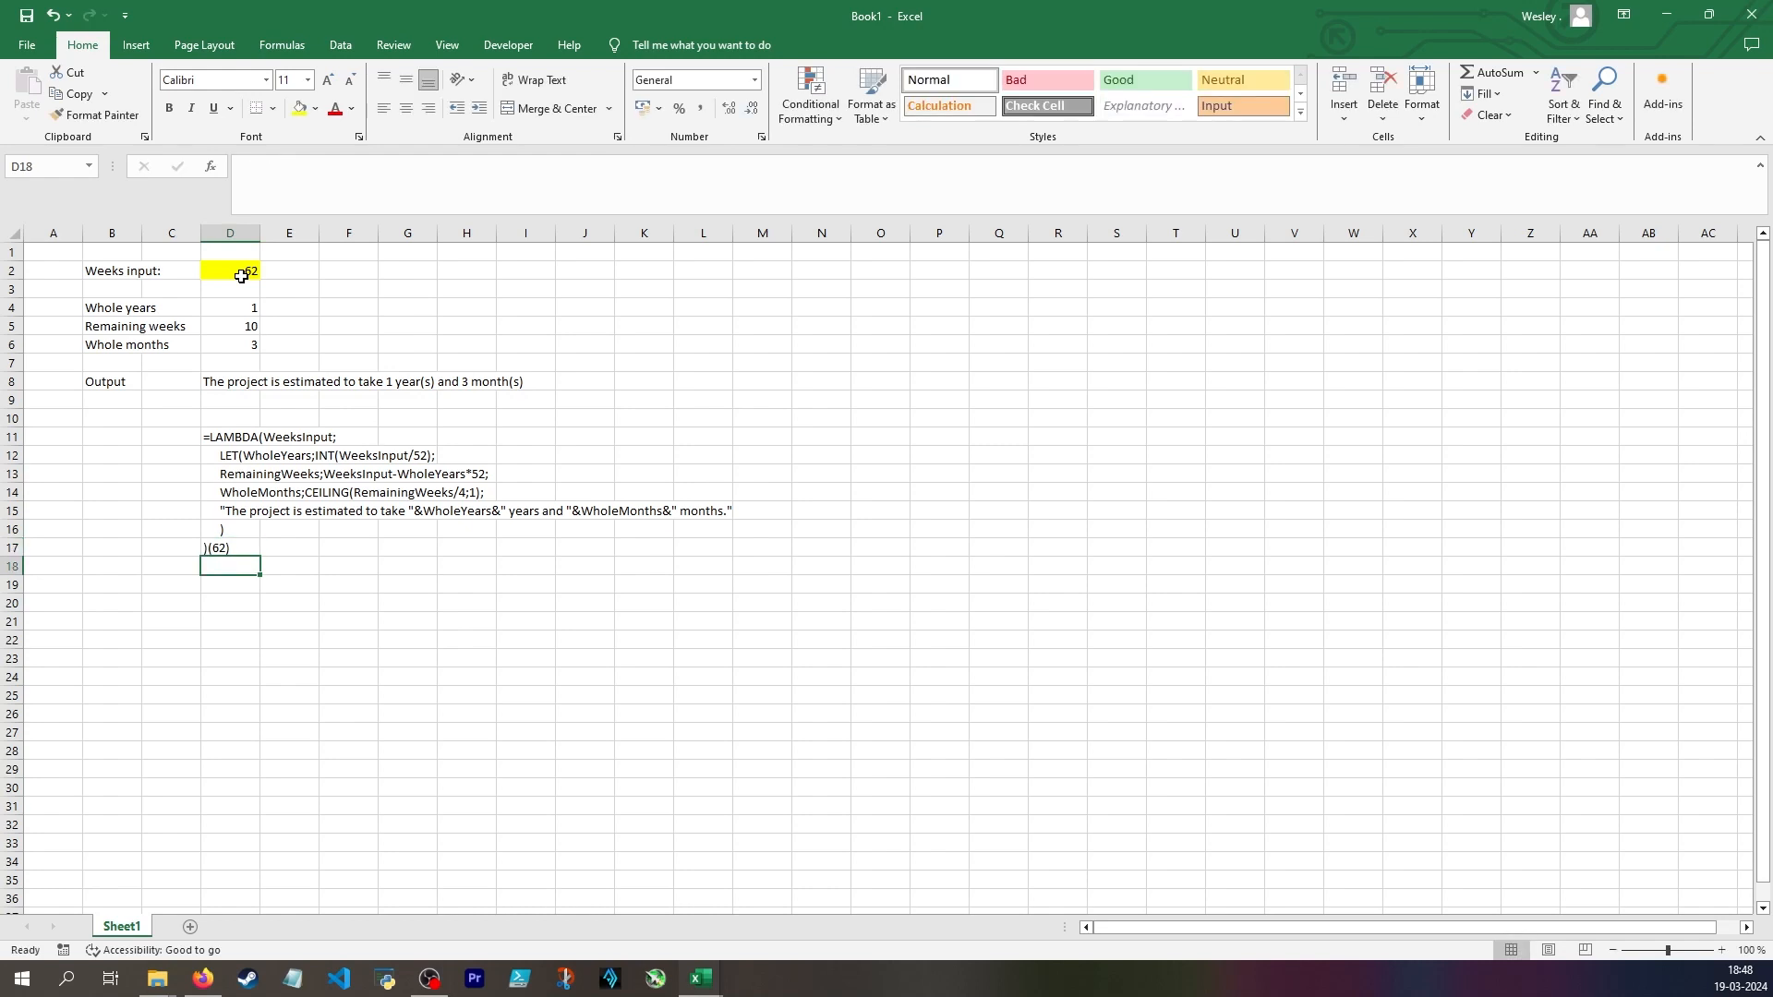
{"action": "left_click", "coordinate": [256, 388]}
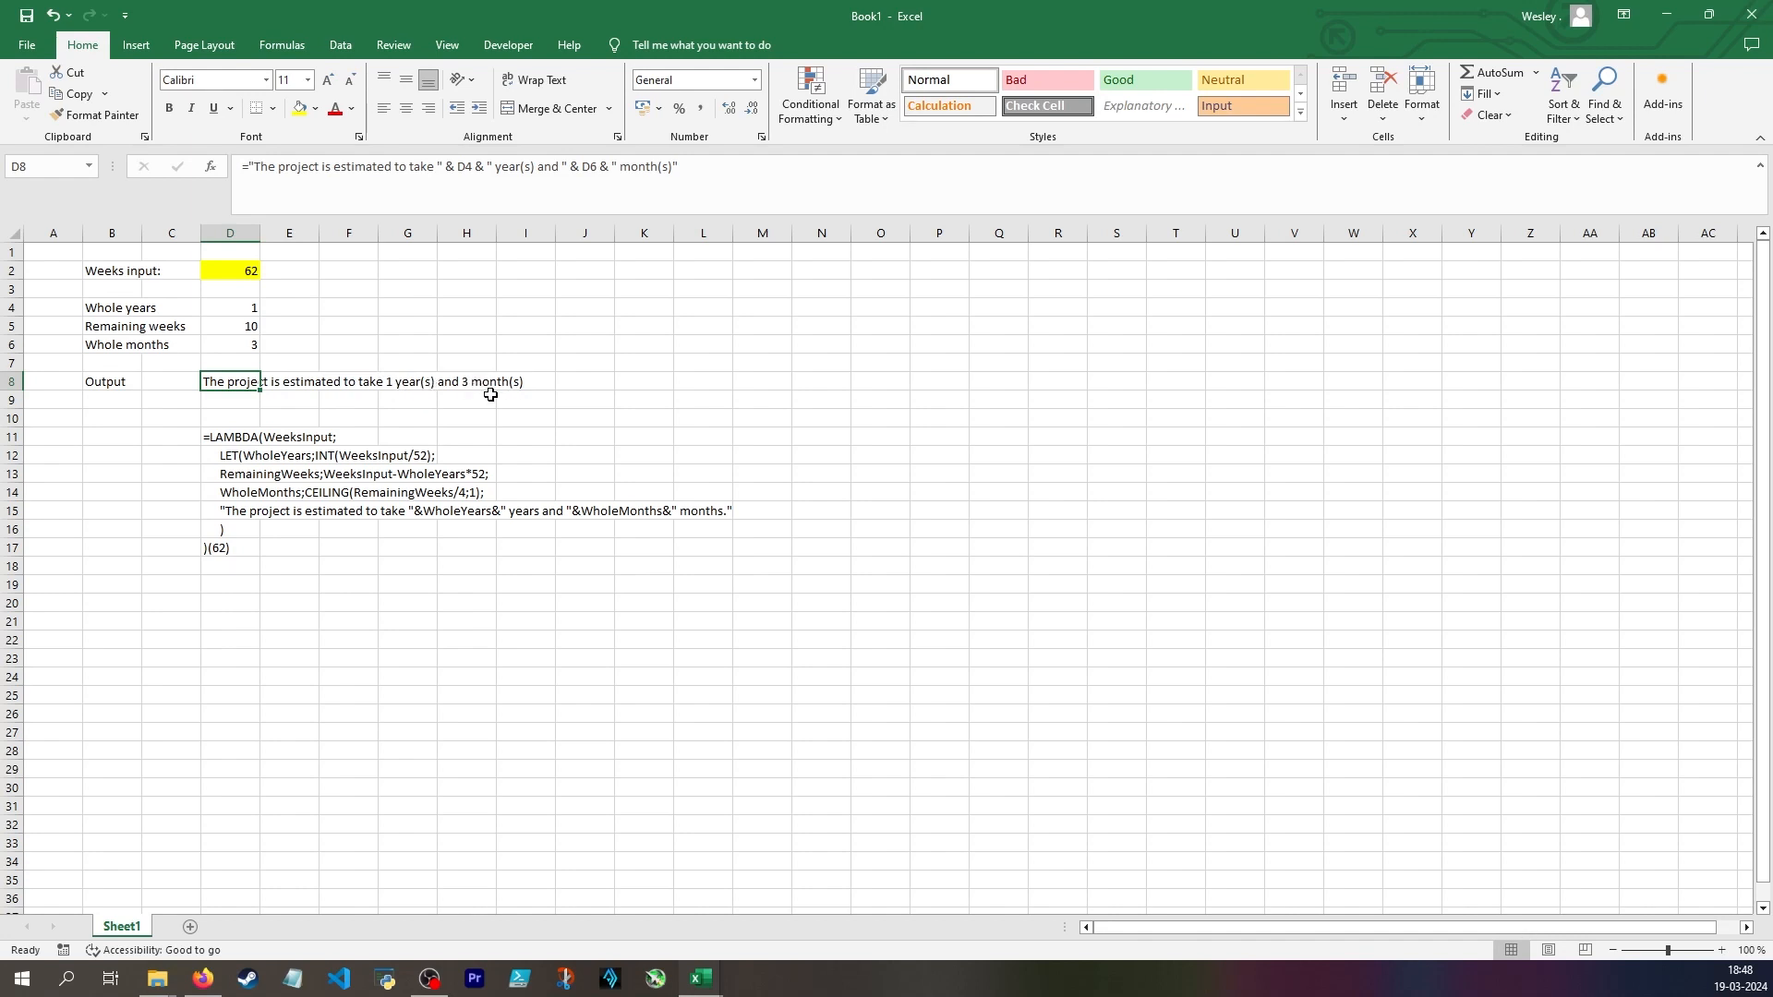
Remove the test argument from D17 so only the closing parenthesis remains, and mark the LAMBDA text in D11:D17
{"action": "left_click", "coordinate": [222, 551]}
{"action": "type", "text": ")"}
{"action": "key", "text": "Return"}
{"action": "left_click_drag", "start_coordinate": [229, 433], "coordinate": [210, 546]}
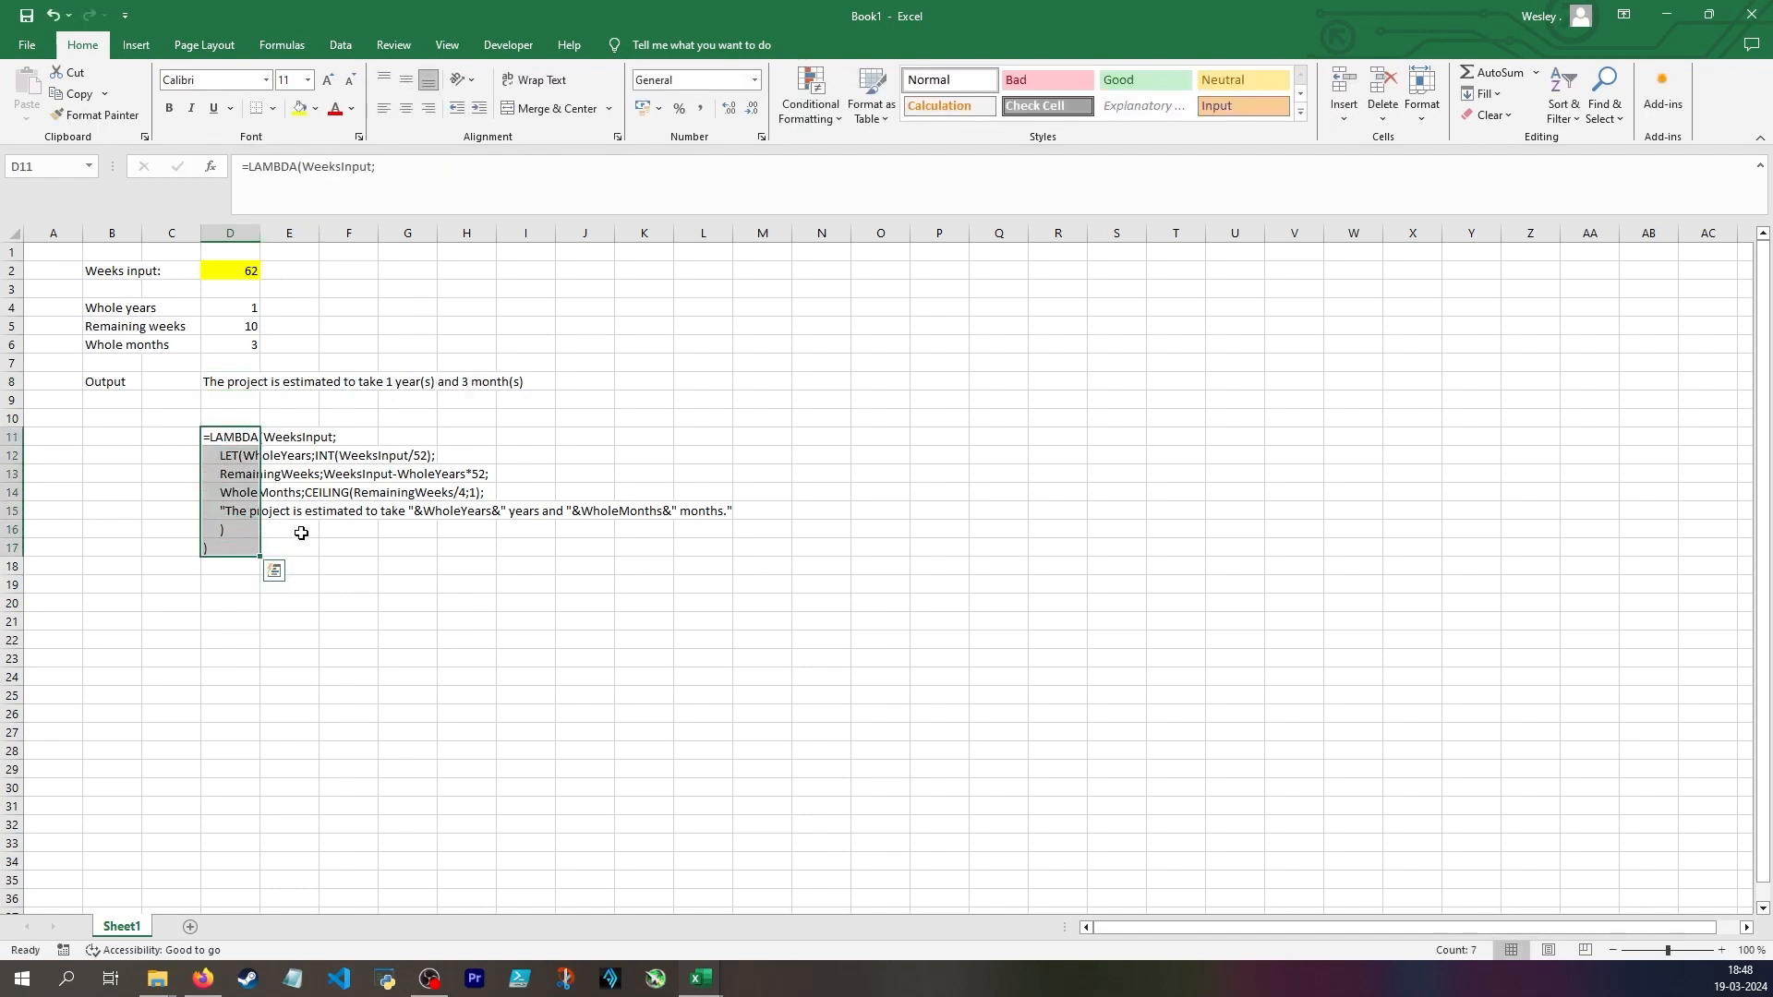
{"action": "left_click", "coordinate": [384, 553]}
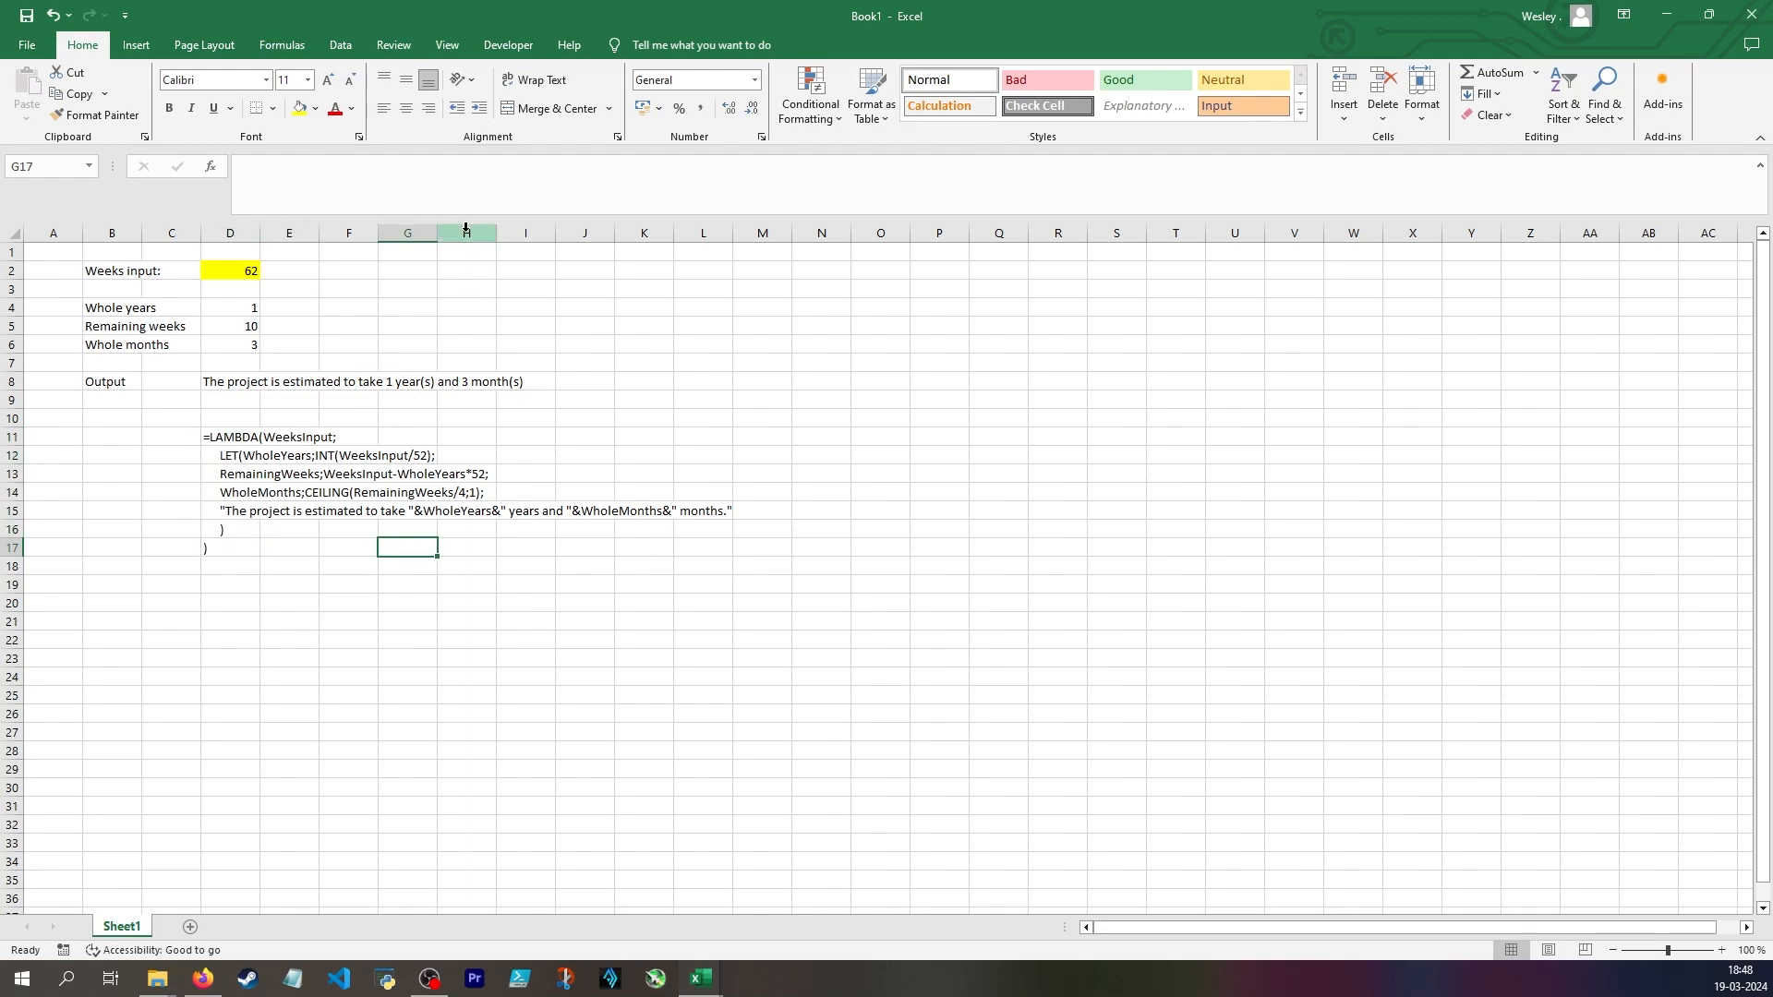
{"action": "key", "text": "ctrl+F3"}
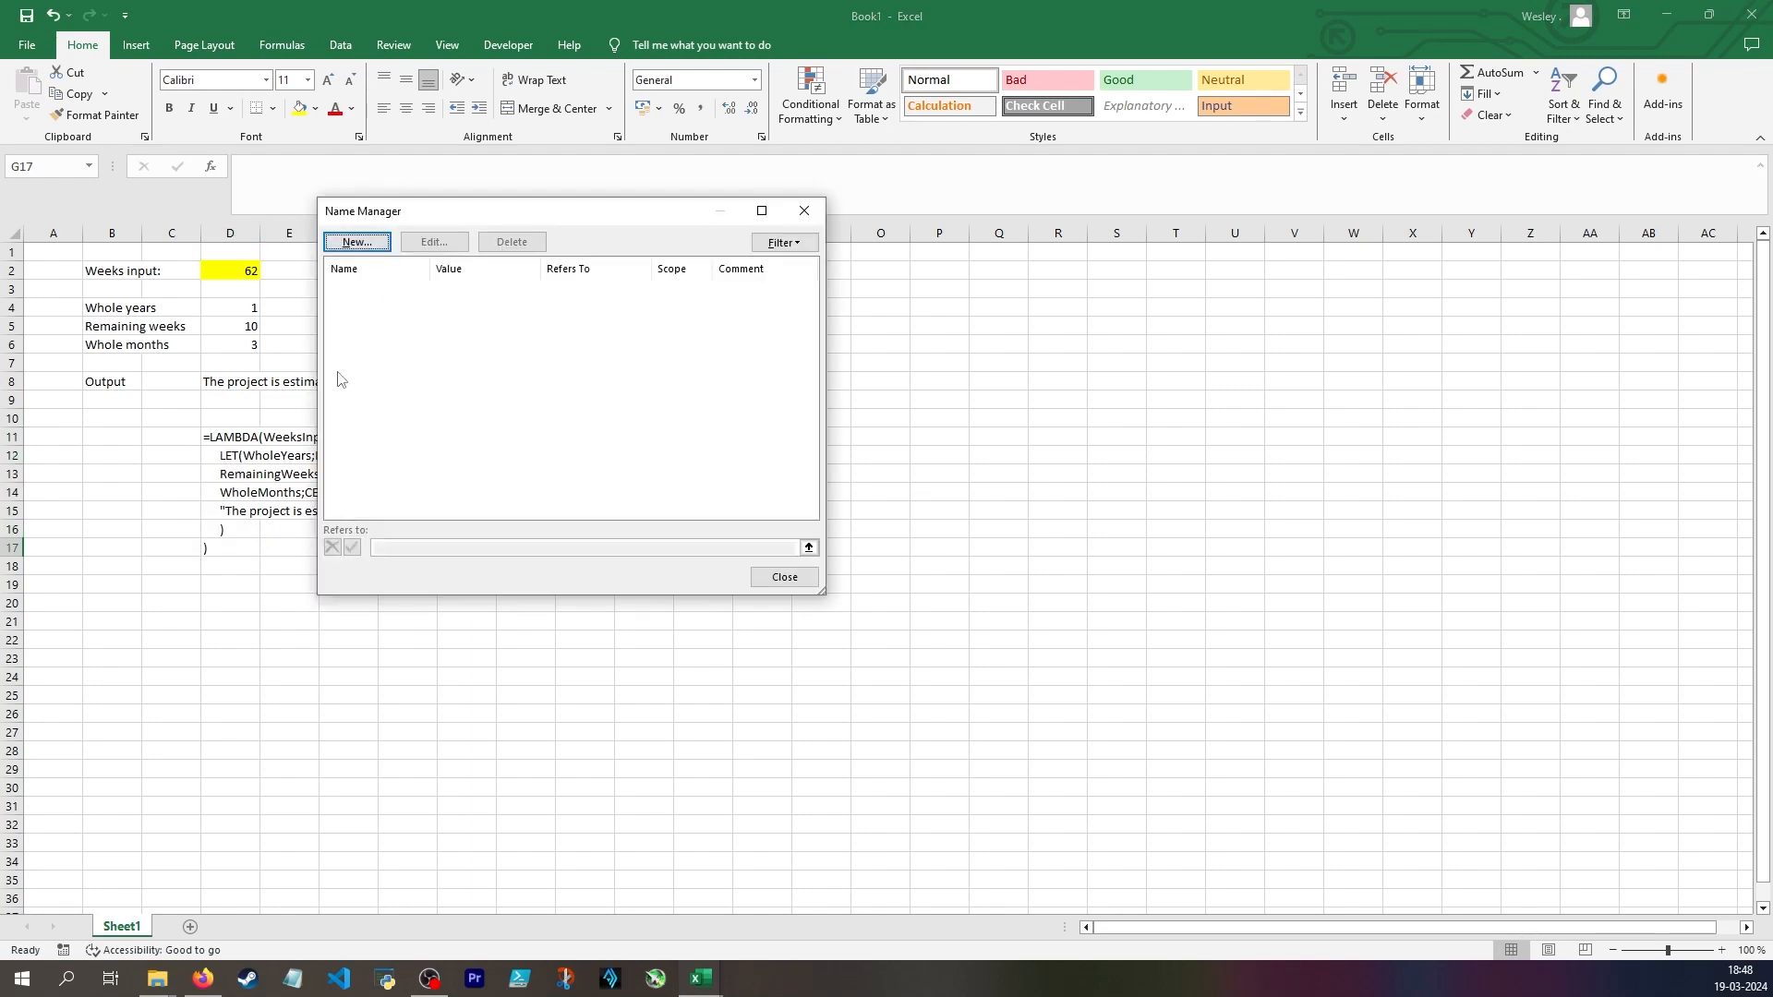
{"action": "key", "text": "Escape"}
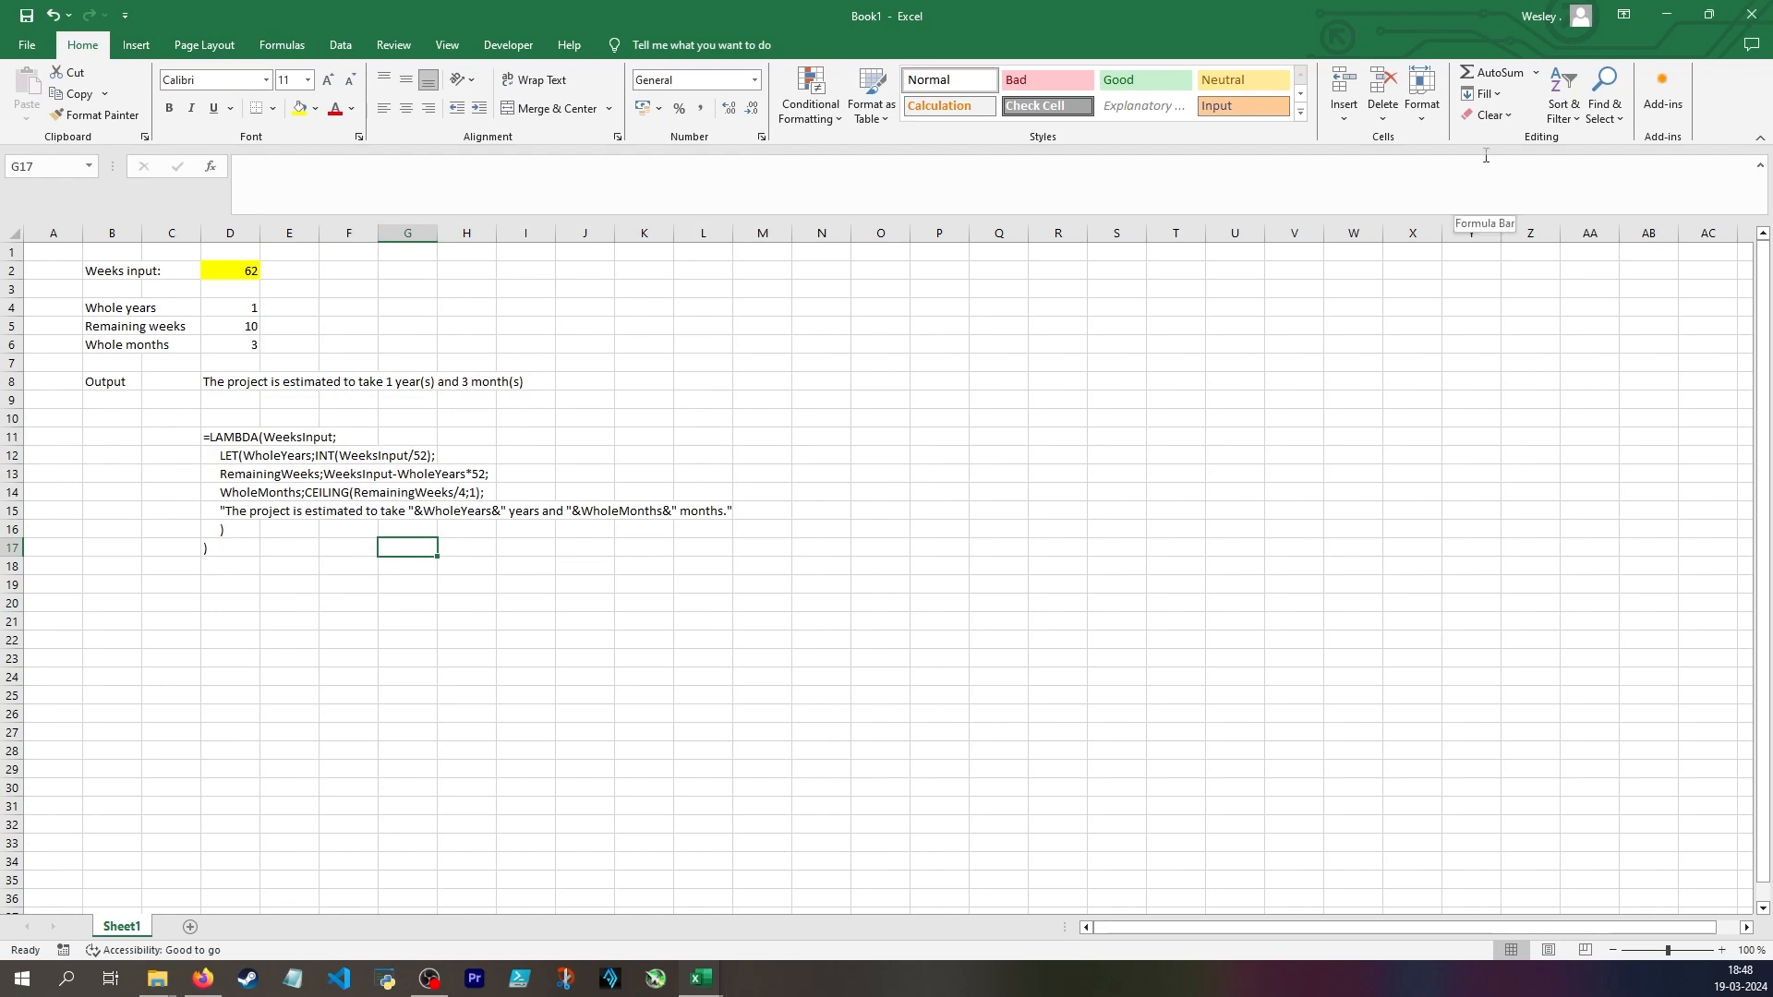
{"action": "left_click", "coordinate": [261, 46]}
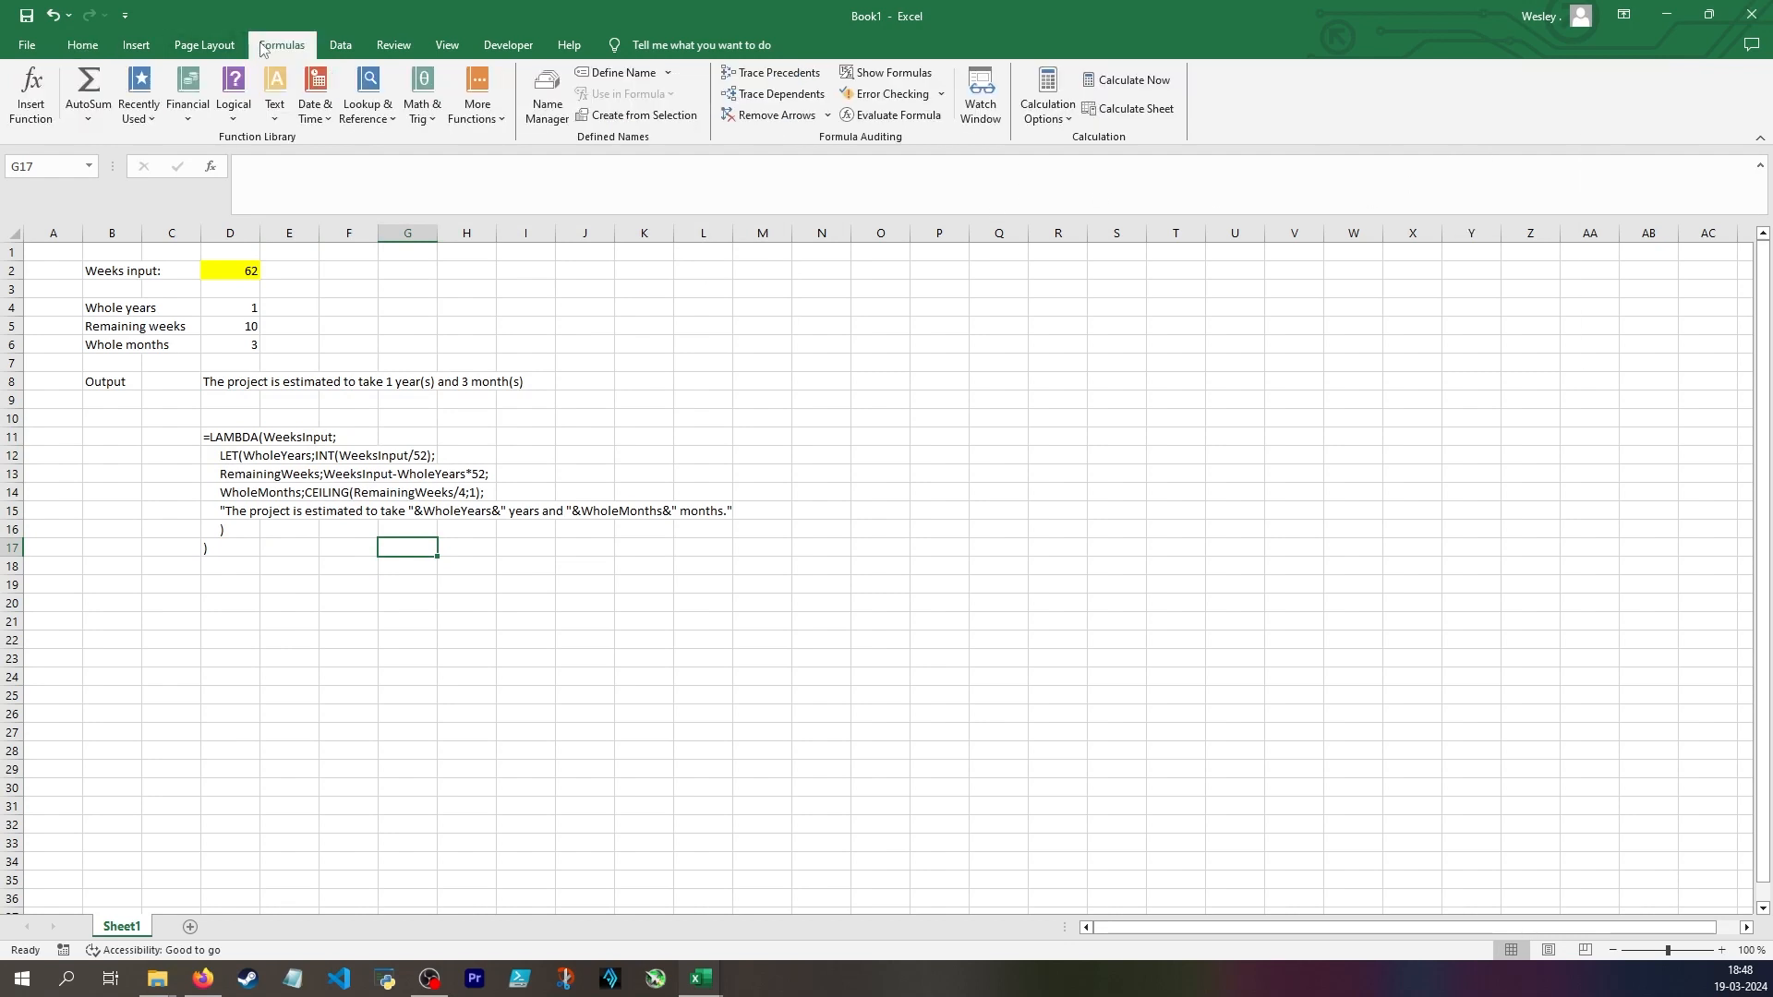
{"action": "left_click", "coordinate": [668, 73]}
{"action": "left_click", "coordinate": [637, 96]}
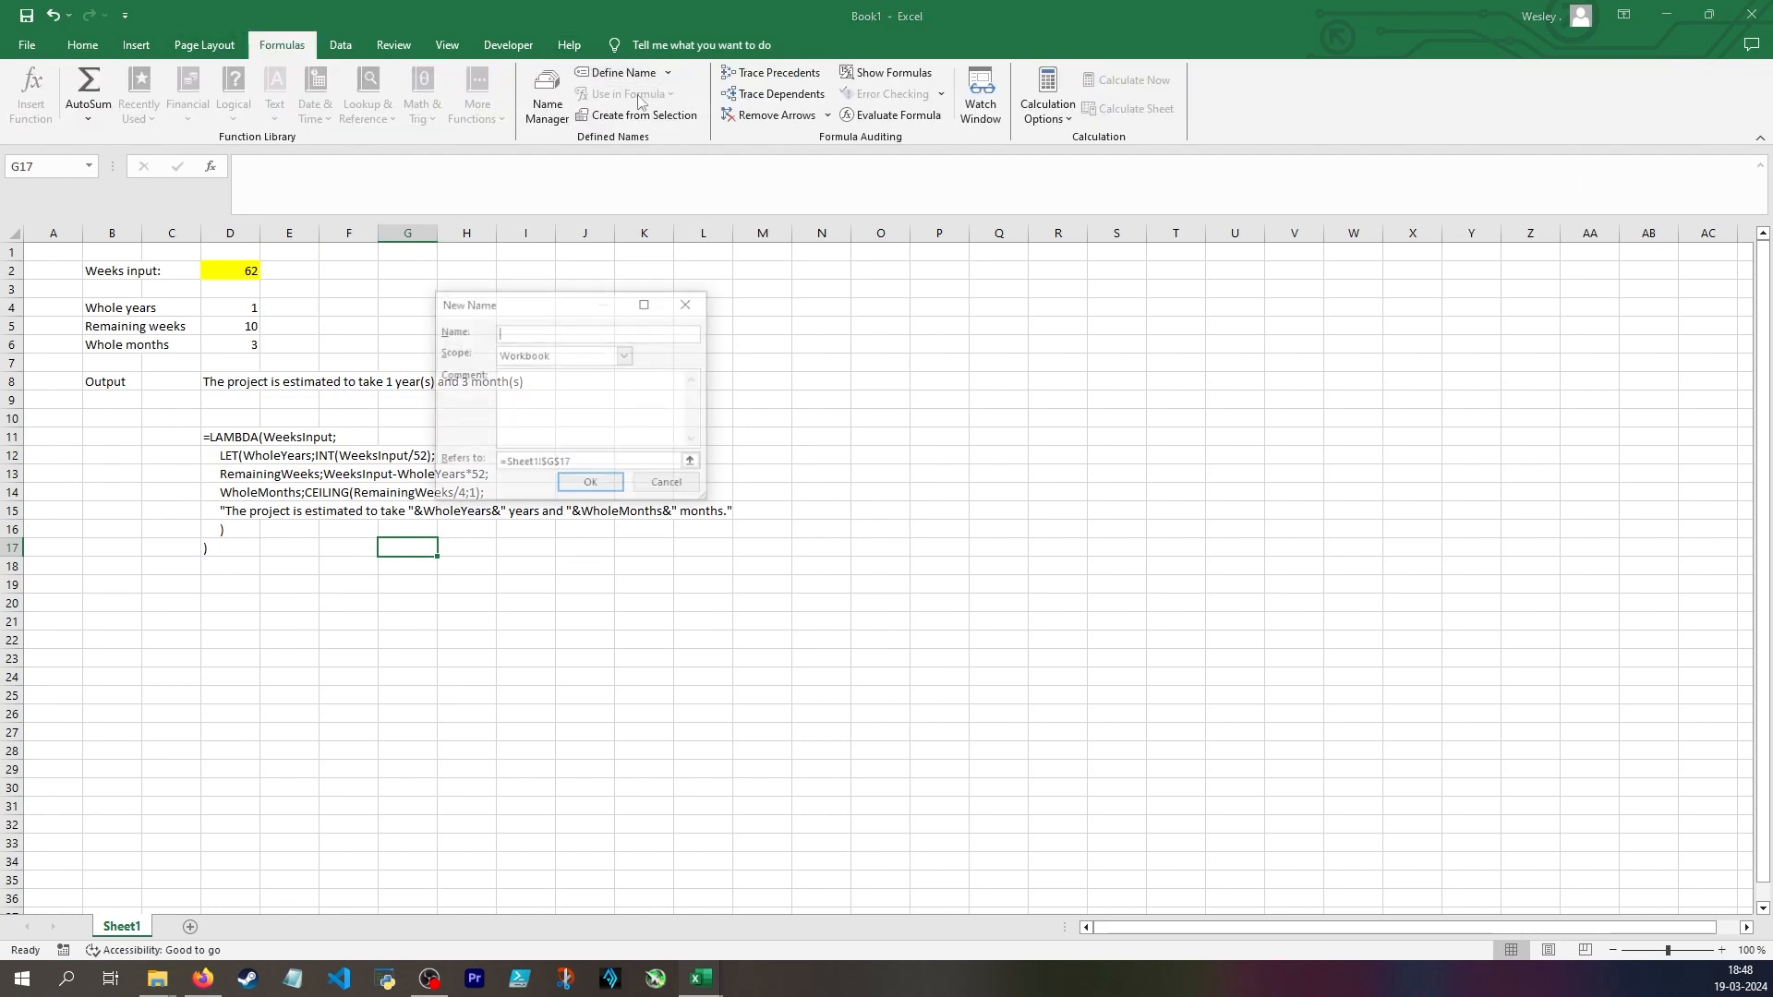
{"action": "key", "text": "Escape"}
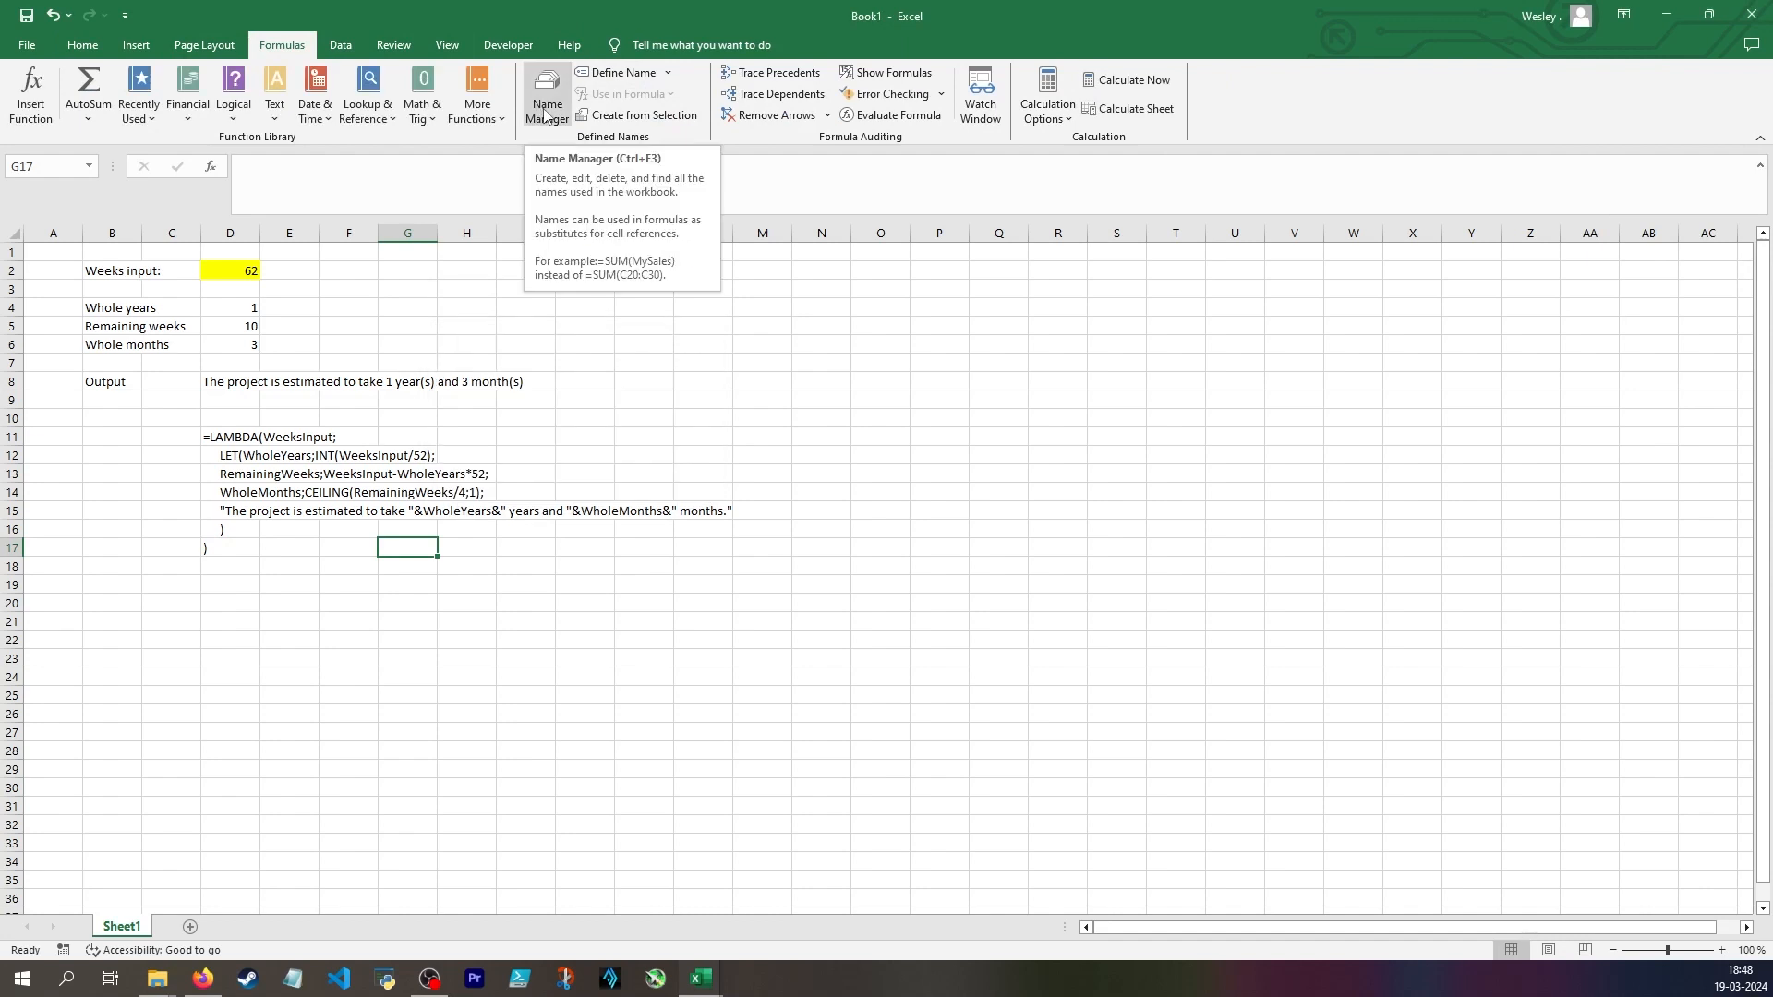
Try to define the workbook name ConvertWeeksToYearsAndMonths in the Name Manager, referring to the LAMBDA text in D11:D17
{"action": "left_click", "coordinate": [545, 109]}
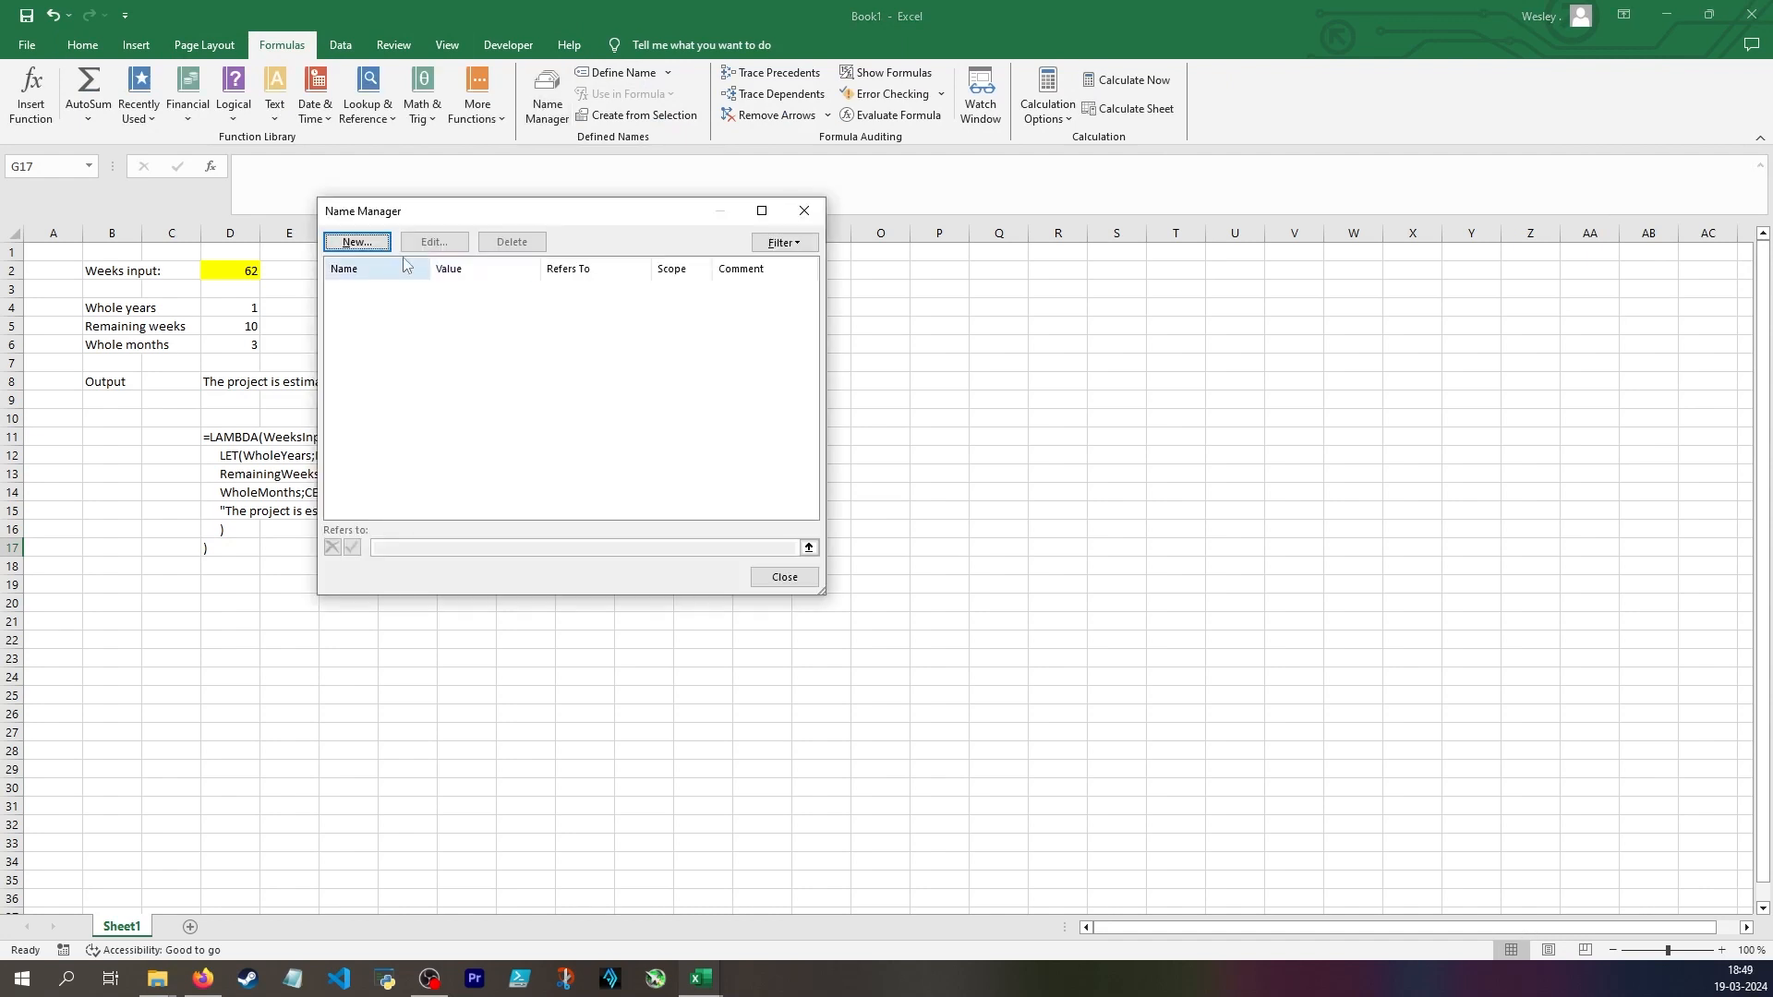
{"action": "left_click", "coordinate": [355, 242]}
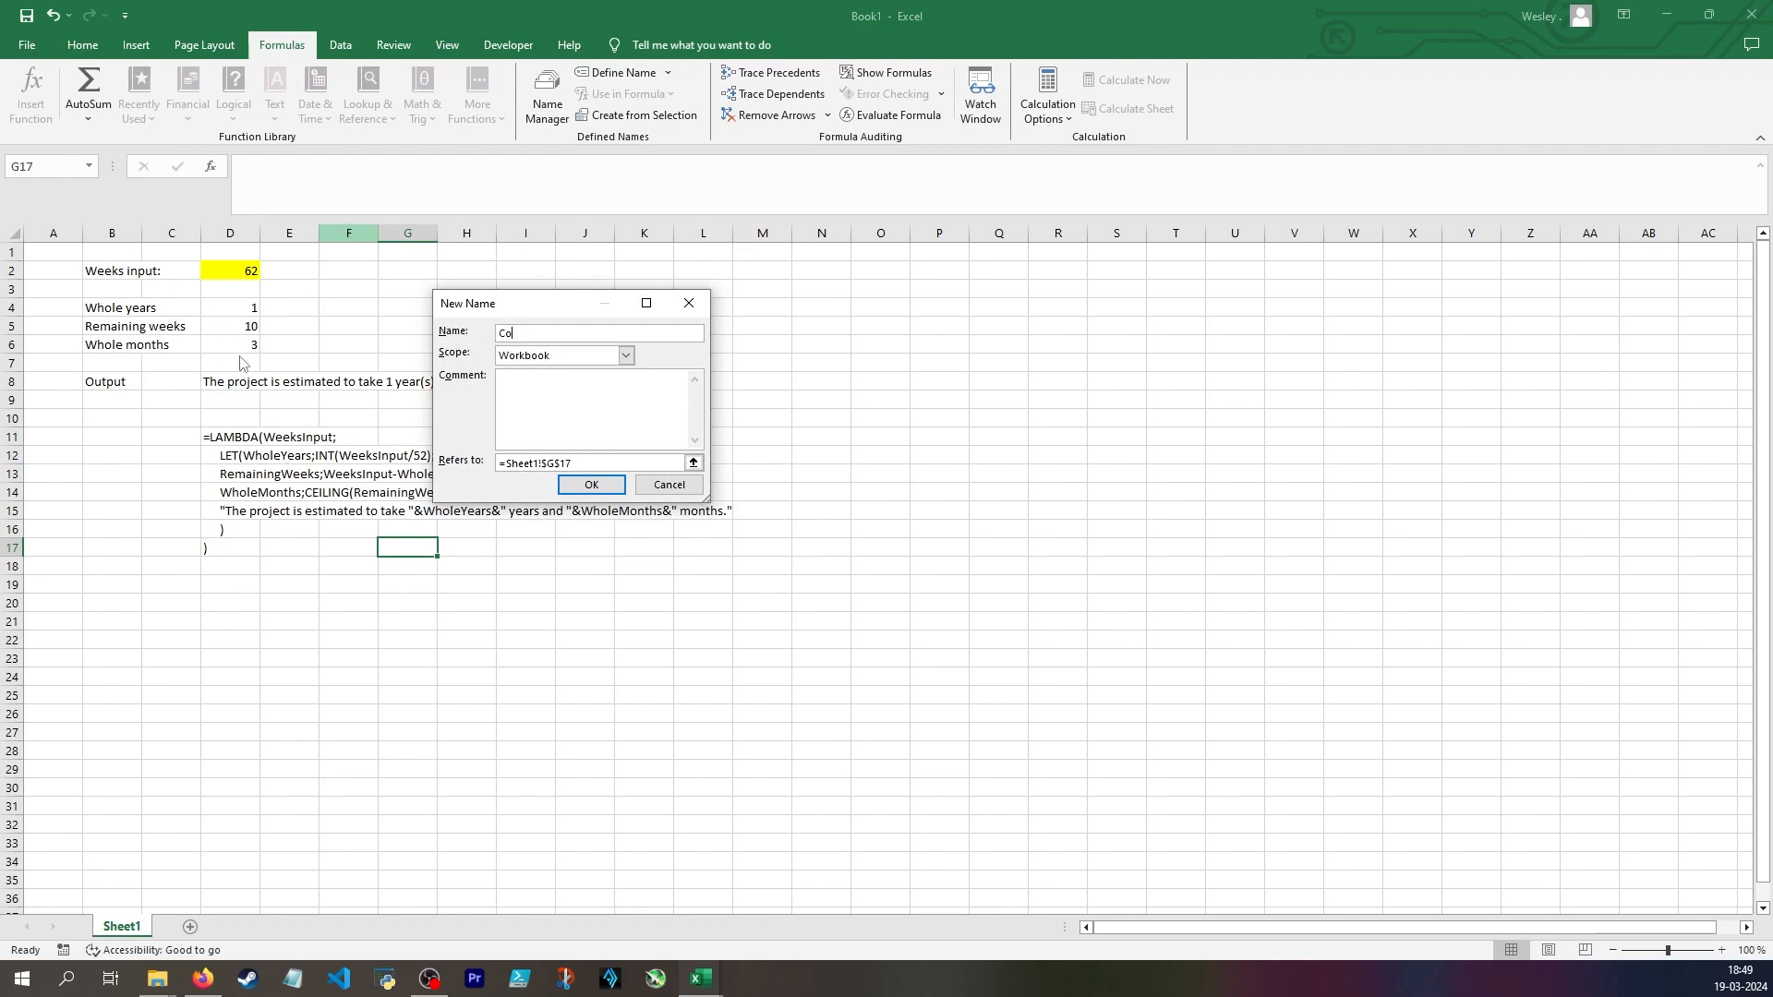
{"action": "type", "text": "ConvertWeeksToYearsAndMonths"}
{"action": "left_click_drag", "start_coordinate": [580, 464], "coordinate": [514, 468]}
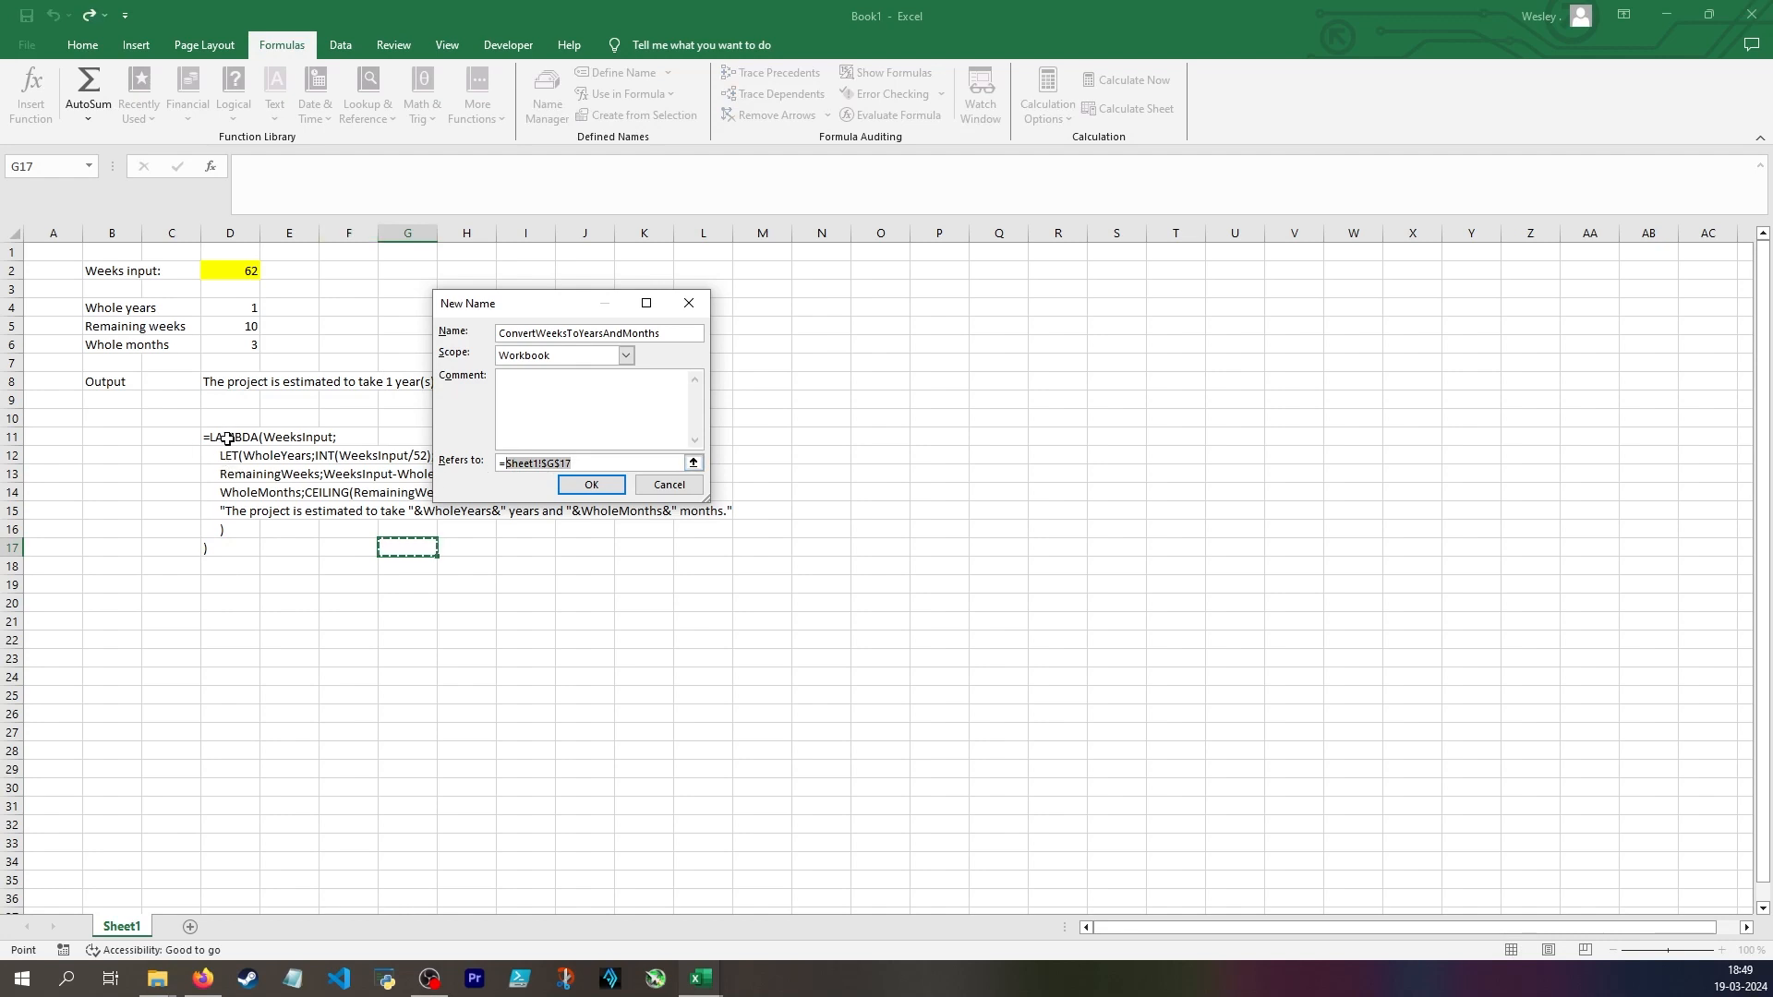
{"action": "left_click_drag", "start_coordinate": [226, 434], "coordinate": [225, 554]}
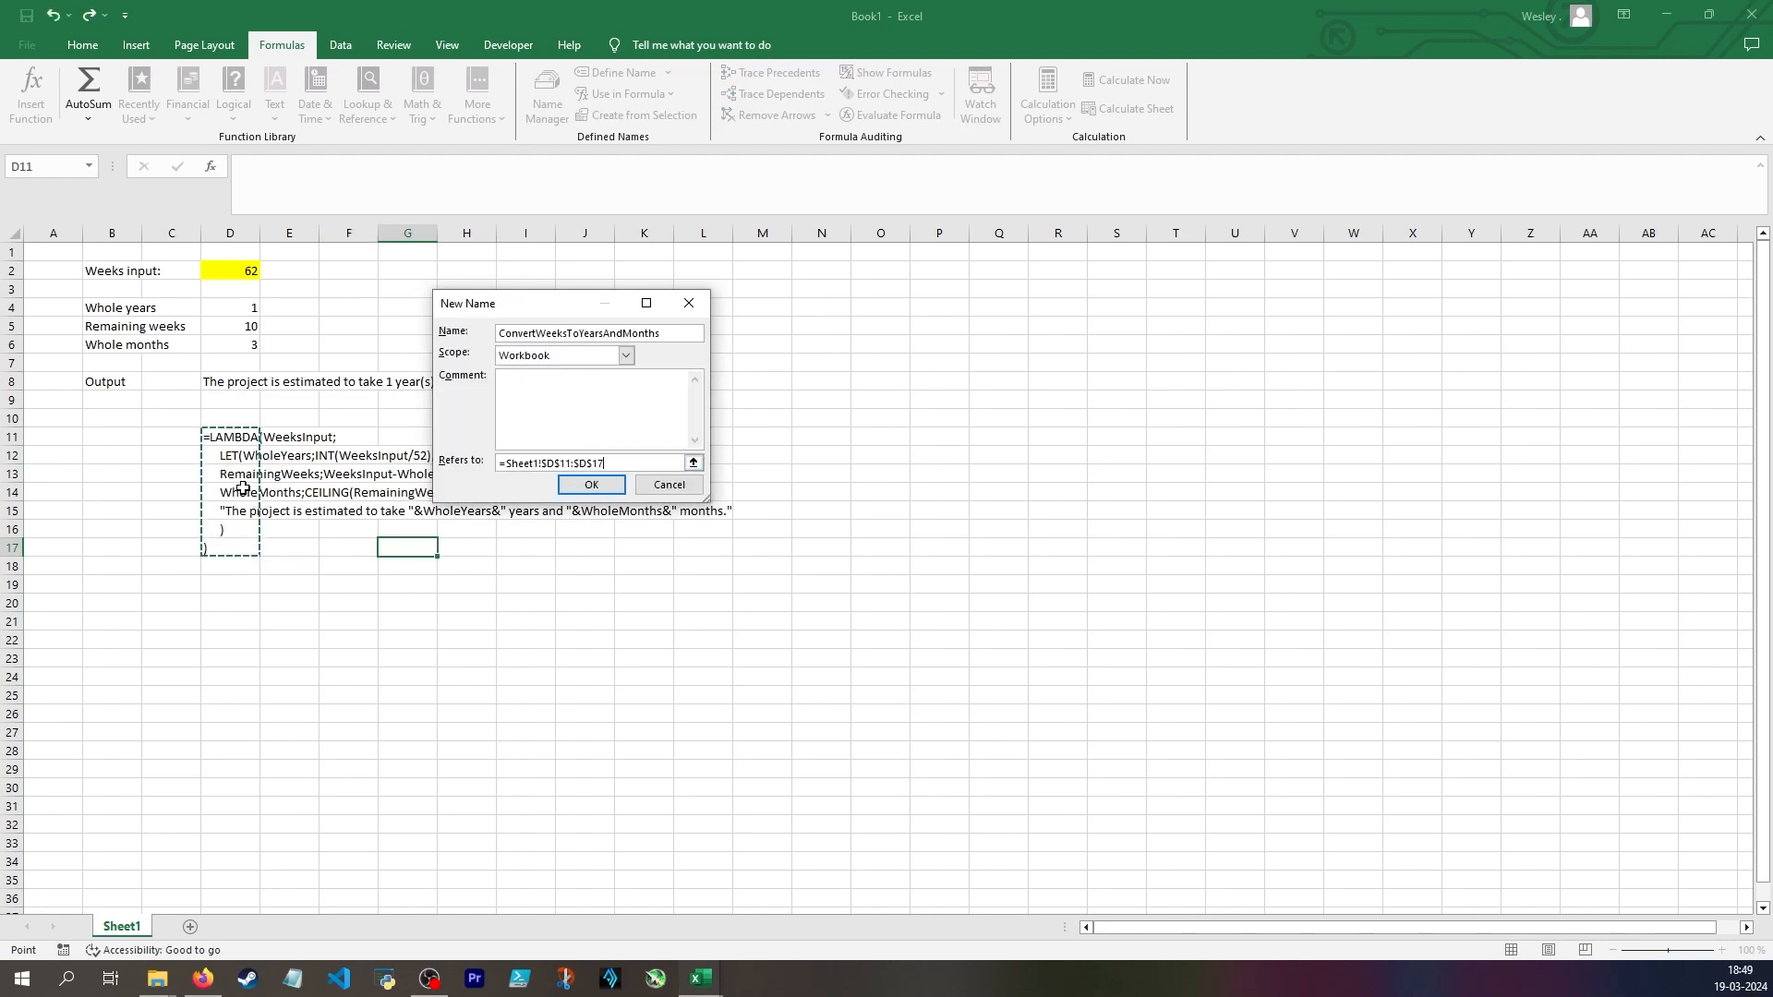
{"action": "left_click", "coordinate": [589, 485]}
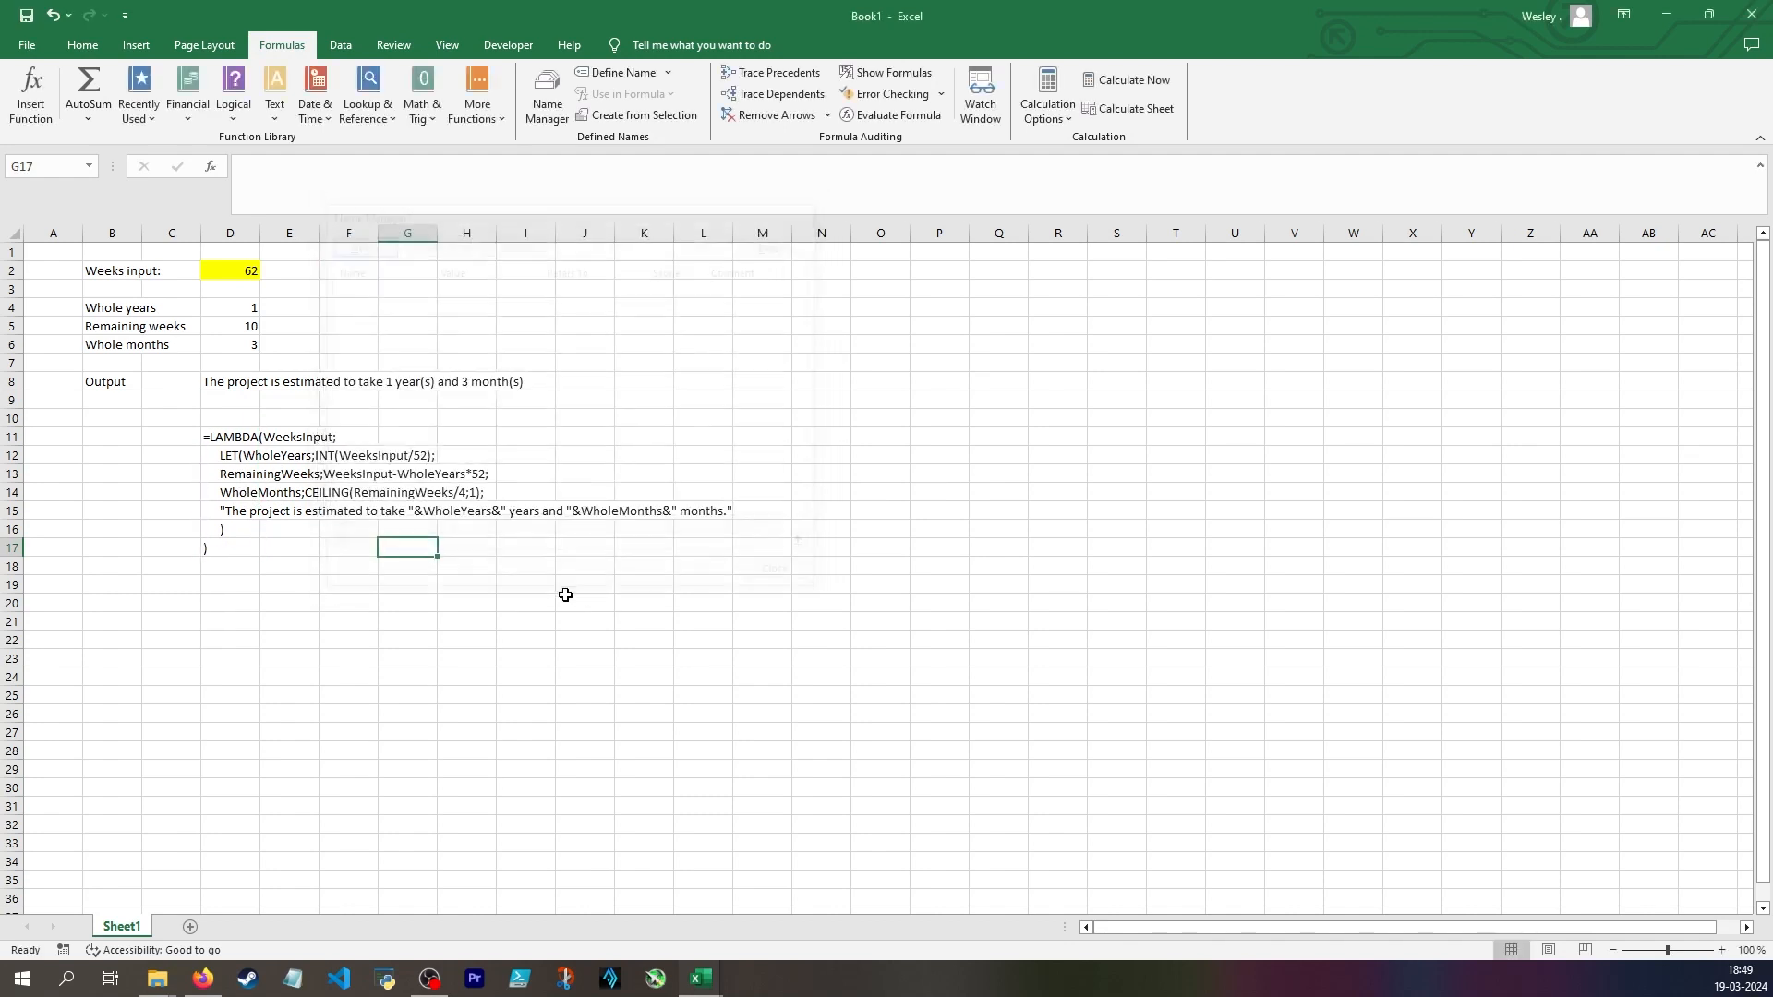
Try out a call of the named function in D19 with =Convert(62), and discard the entry
{"action": "left_click", "coordinate": [259, 580]}
{"action": "type", "text": "="}
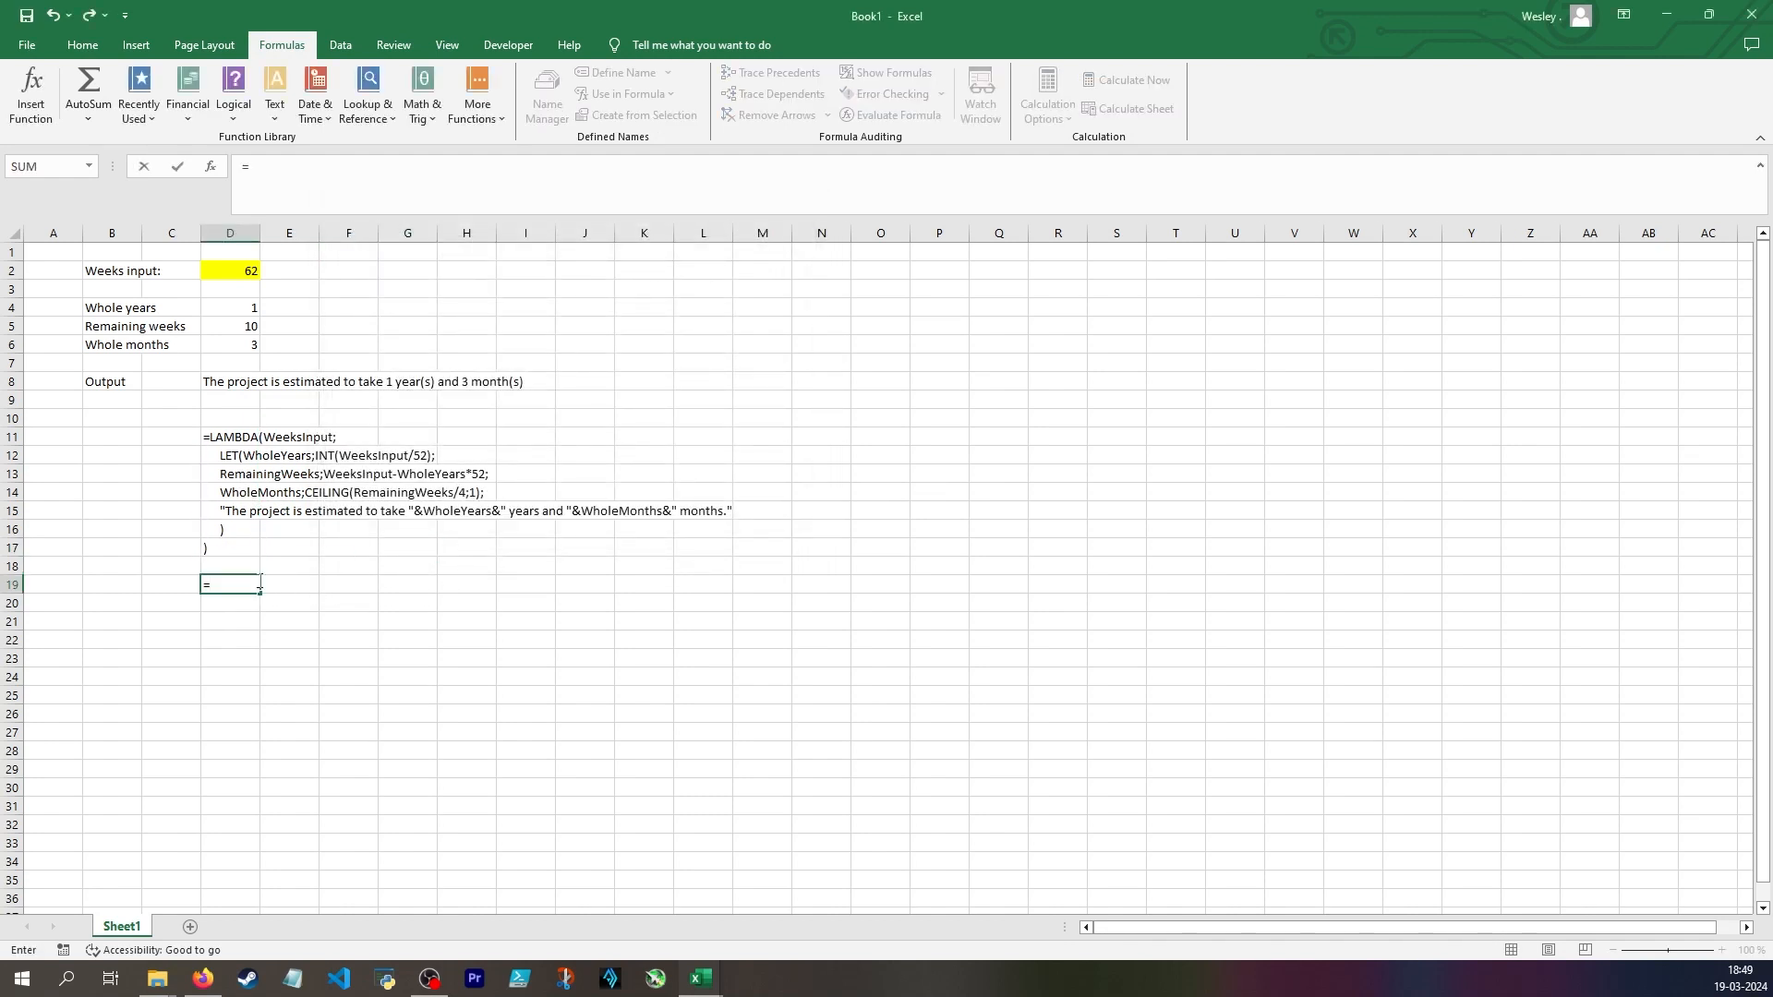
{"action": "type", "text": "Convert"}
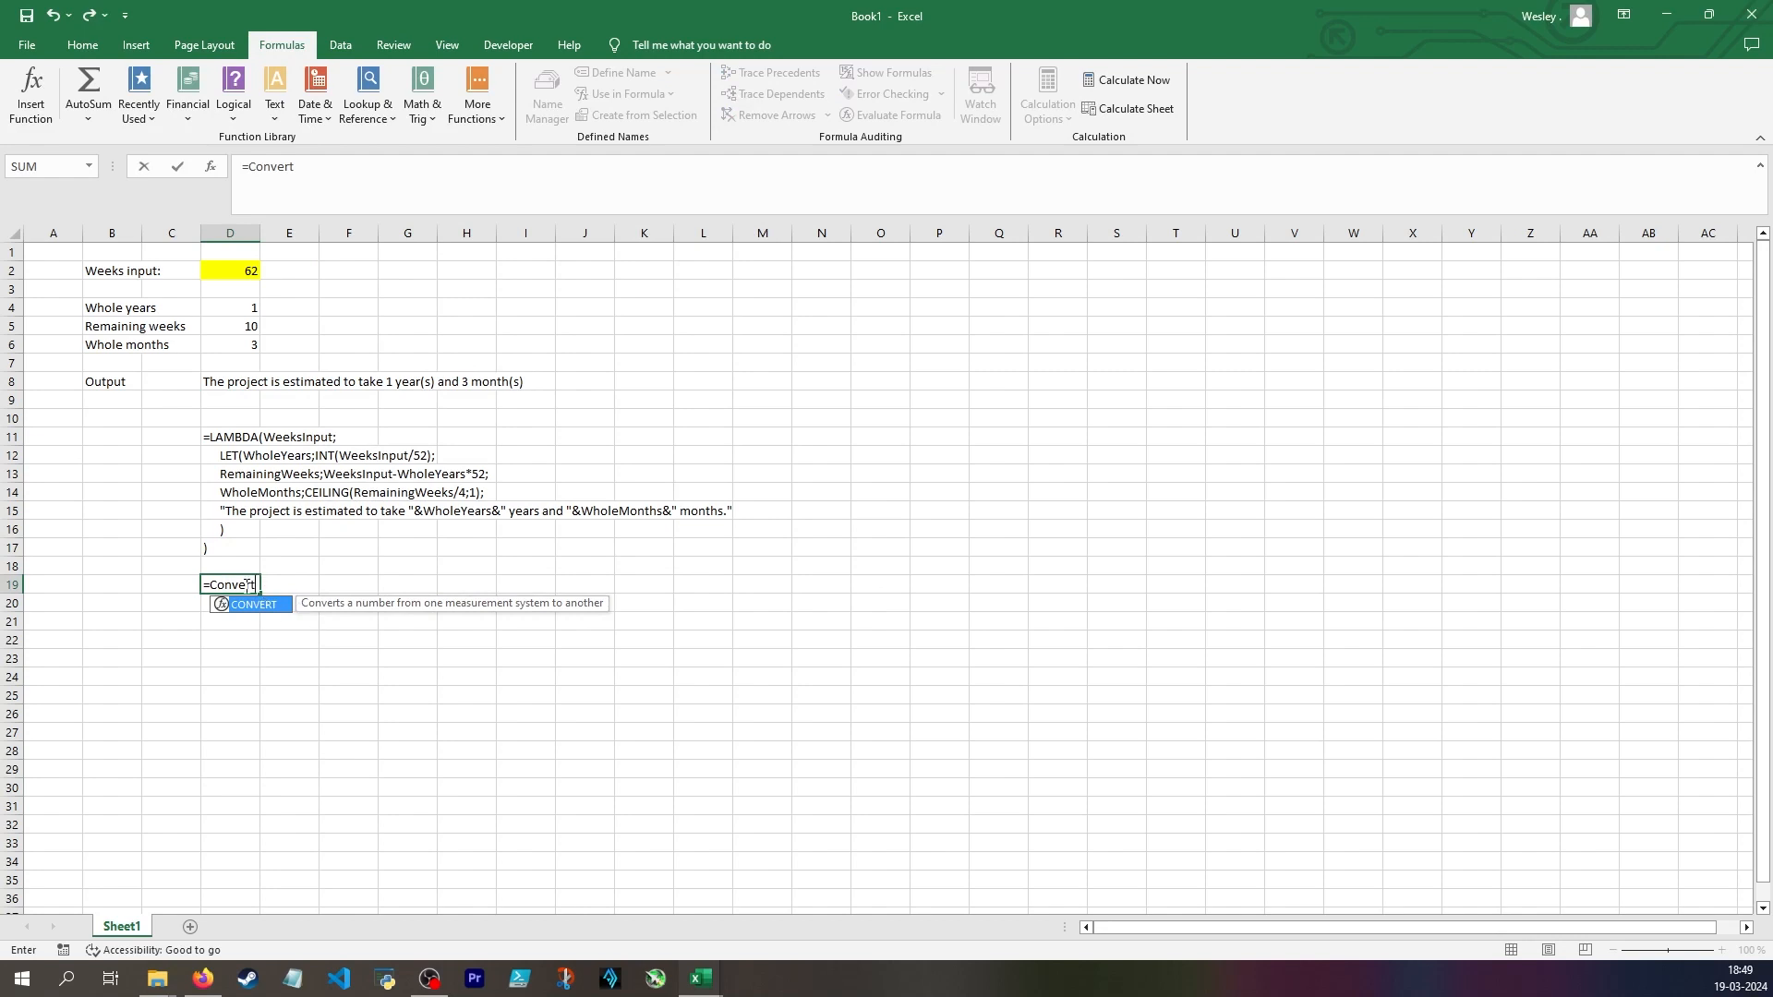
{"action": "type", "text": "(62)"}
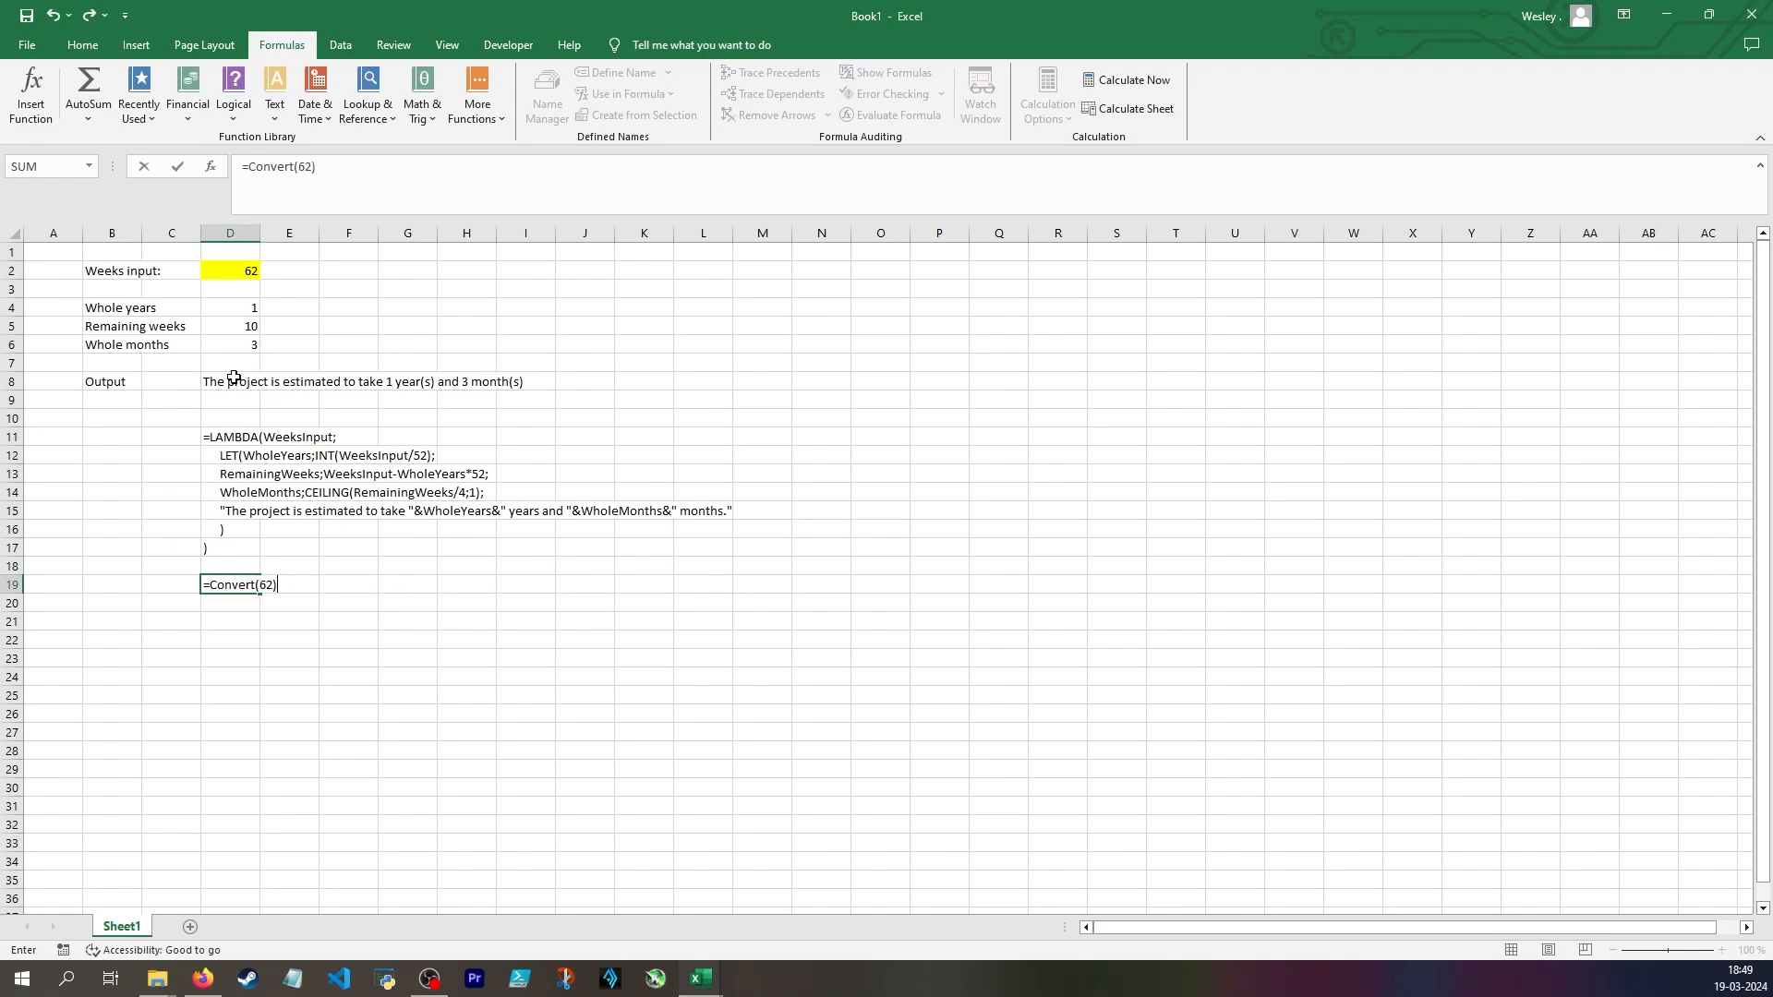
{"action": "key", "text": "Escape"}
{"action": "left_click", "coordinate": [526, 621]}
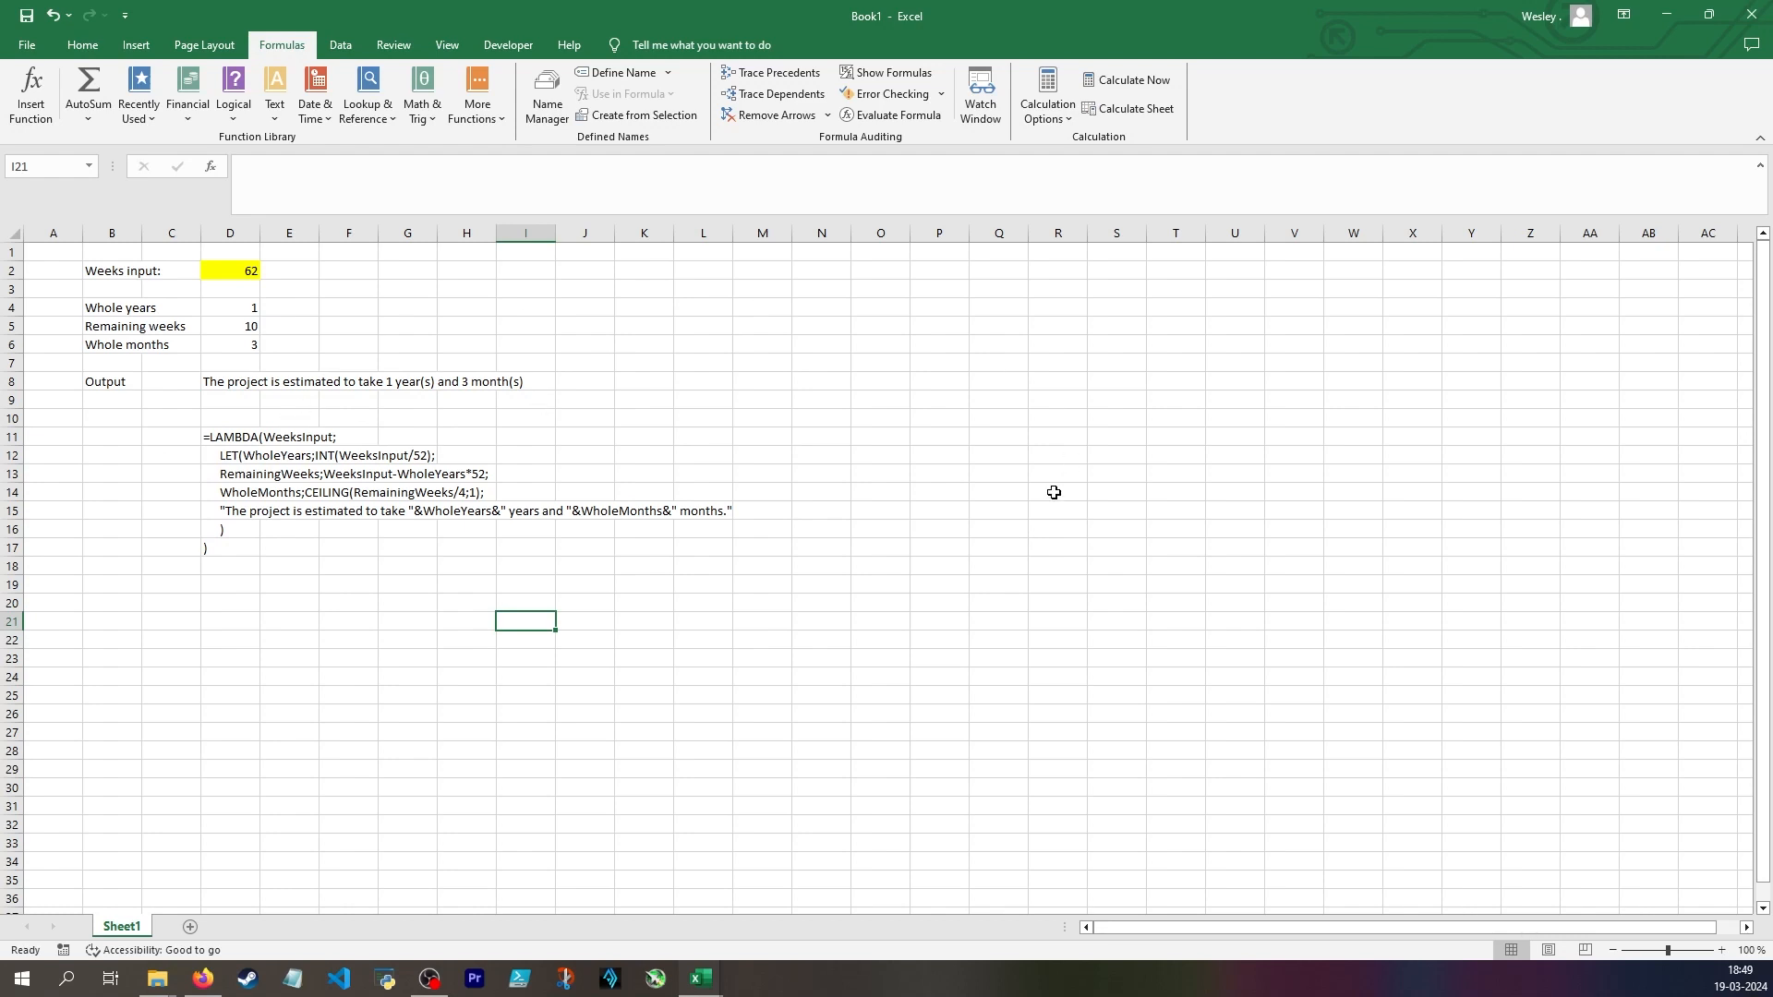
{"action": "left_click", "coordinate": [548, 97]}
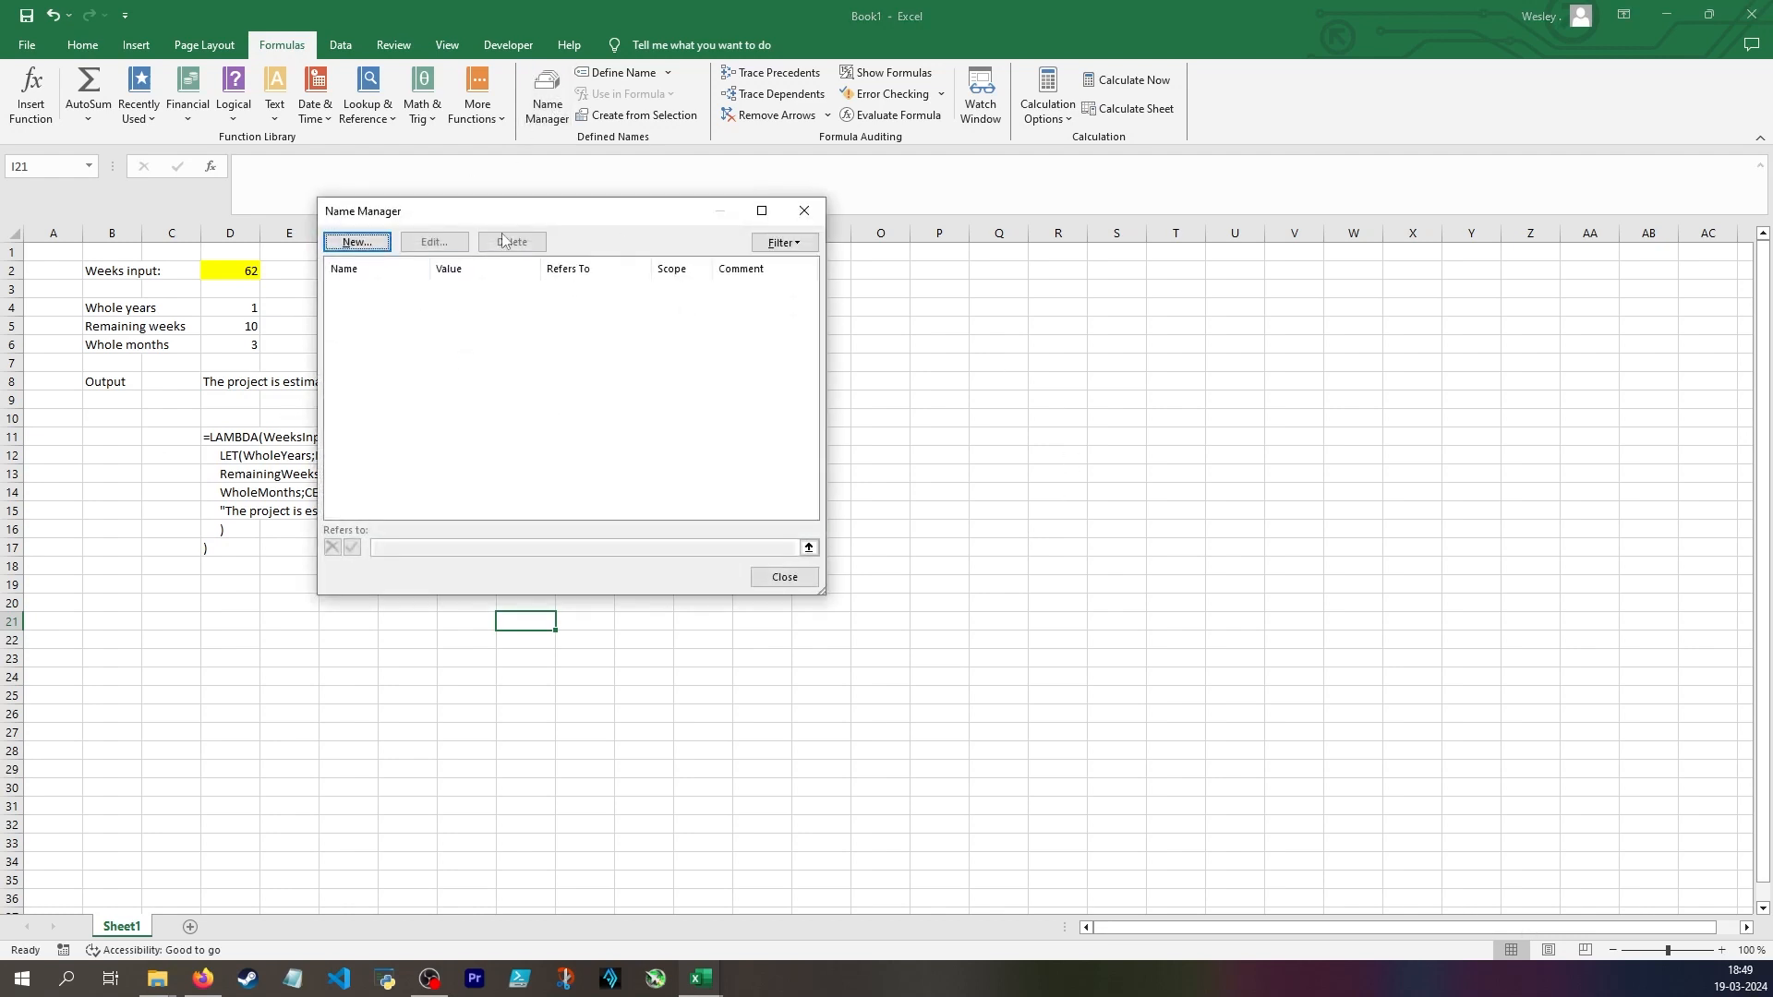
{"action": "key", "text": "Escape"}
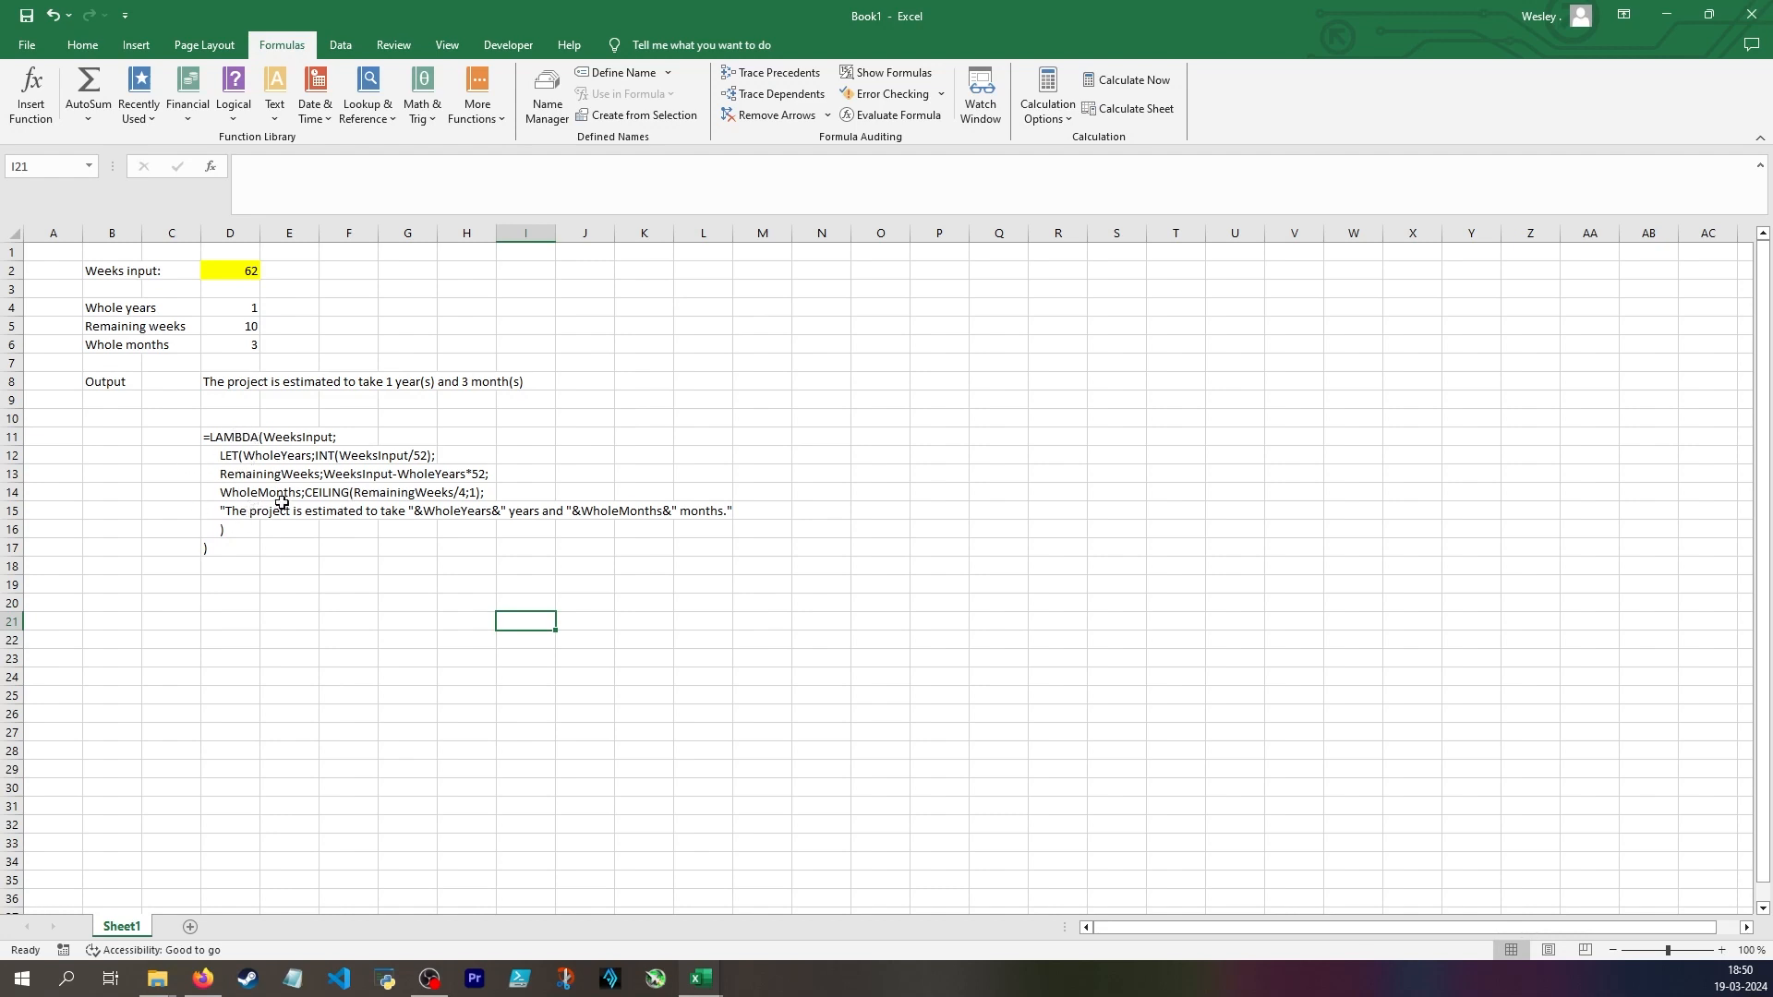
{"action": "left_click", "coordinate": [211, 383]}
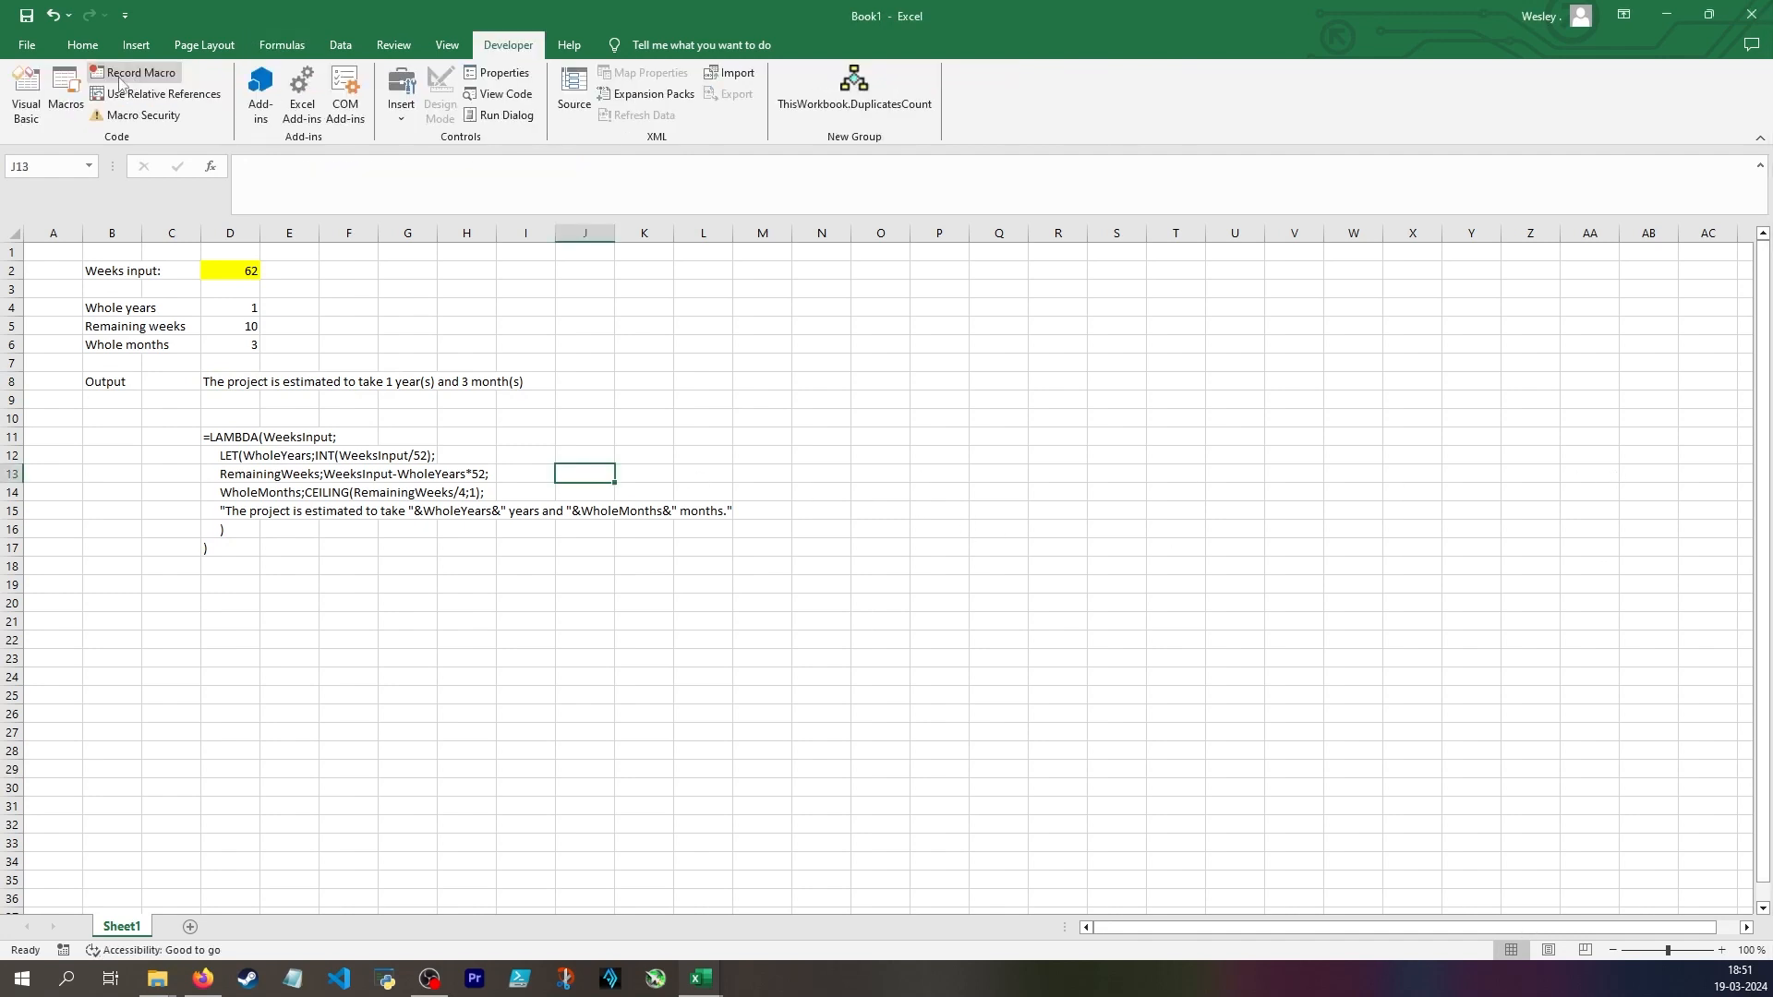
Open the Visual Basic editor and insert a new code module into the Book1 project
{"action": "left_click", "coordinate": [27, 97]}
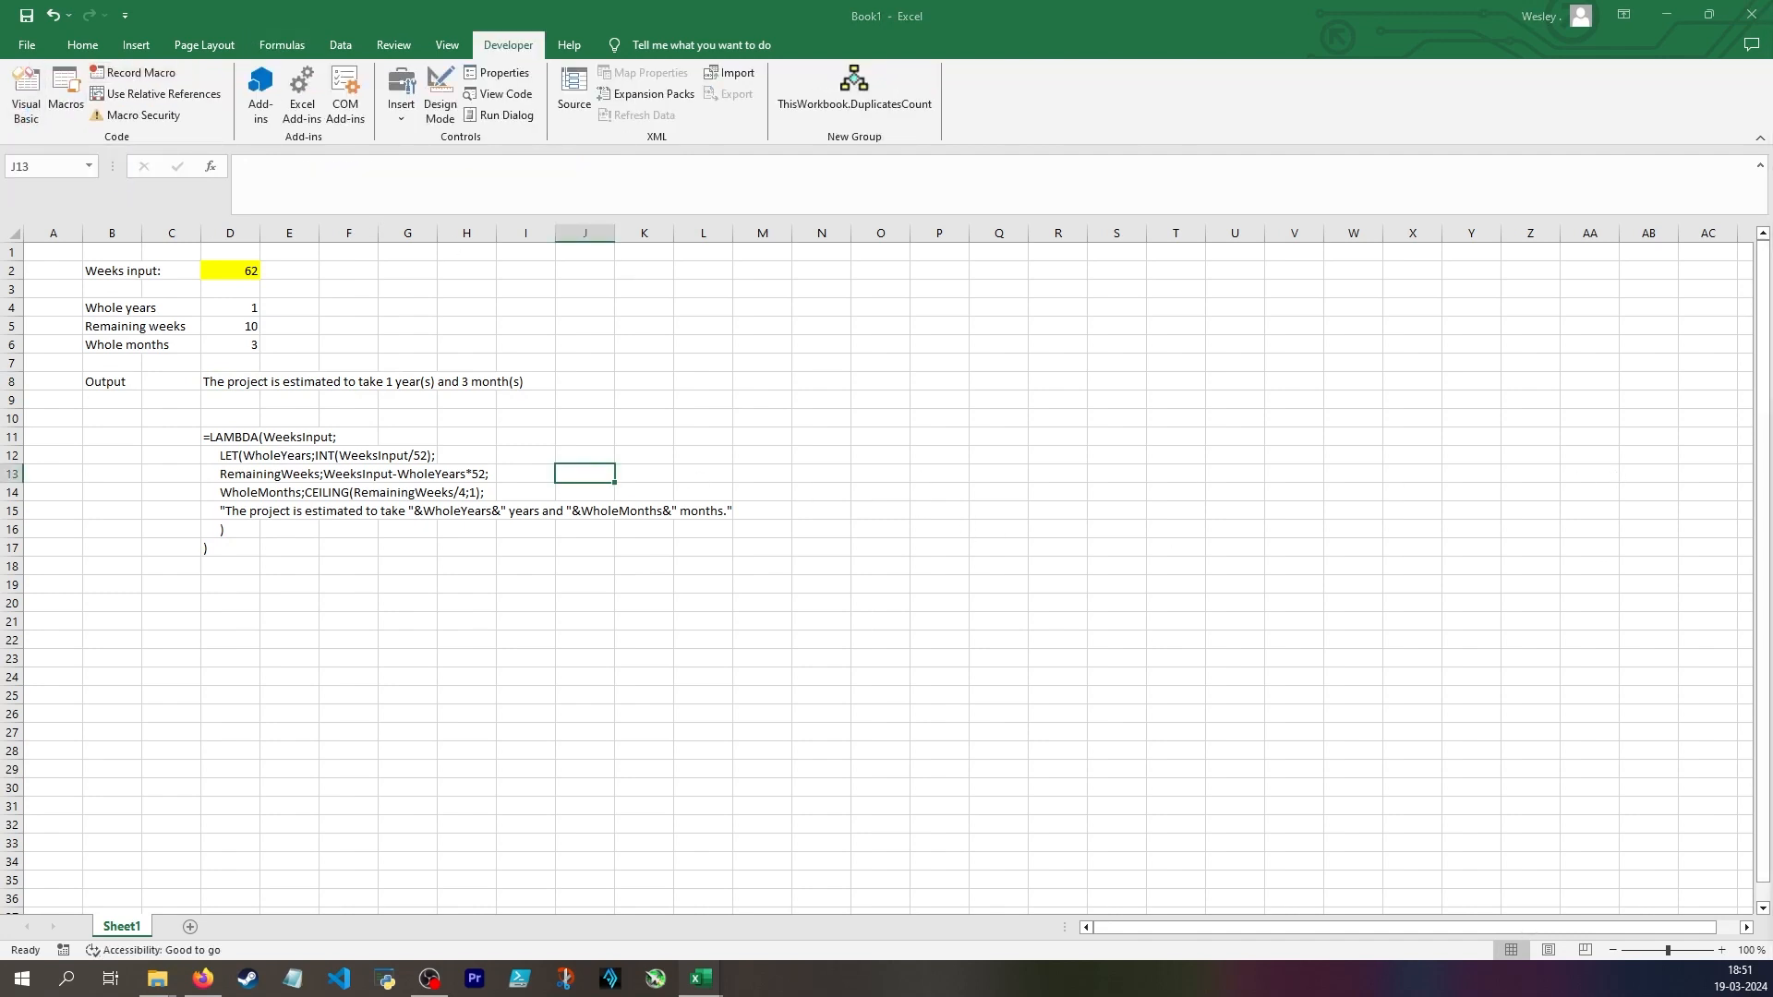
{"action": "left_click", "coordinate": [270, 413]}
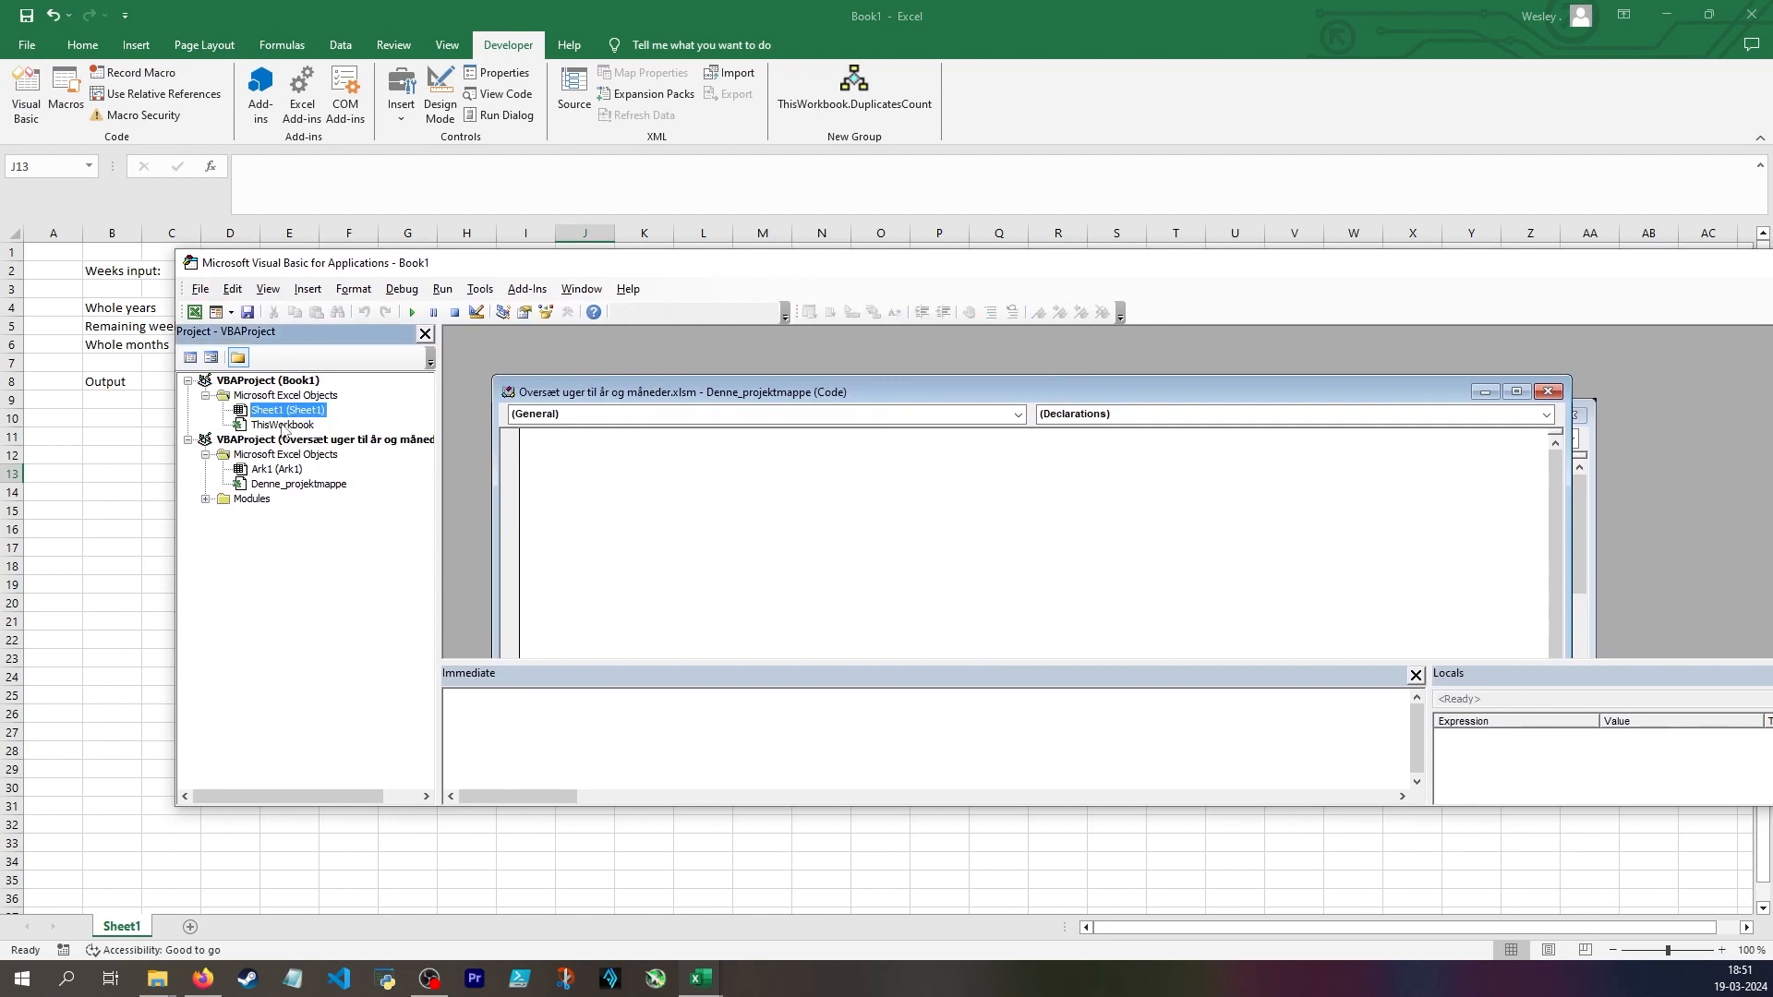
{"action": "right_click", "coordinate": [282, 395]}
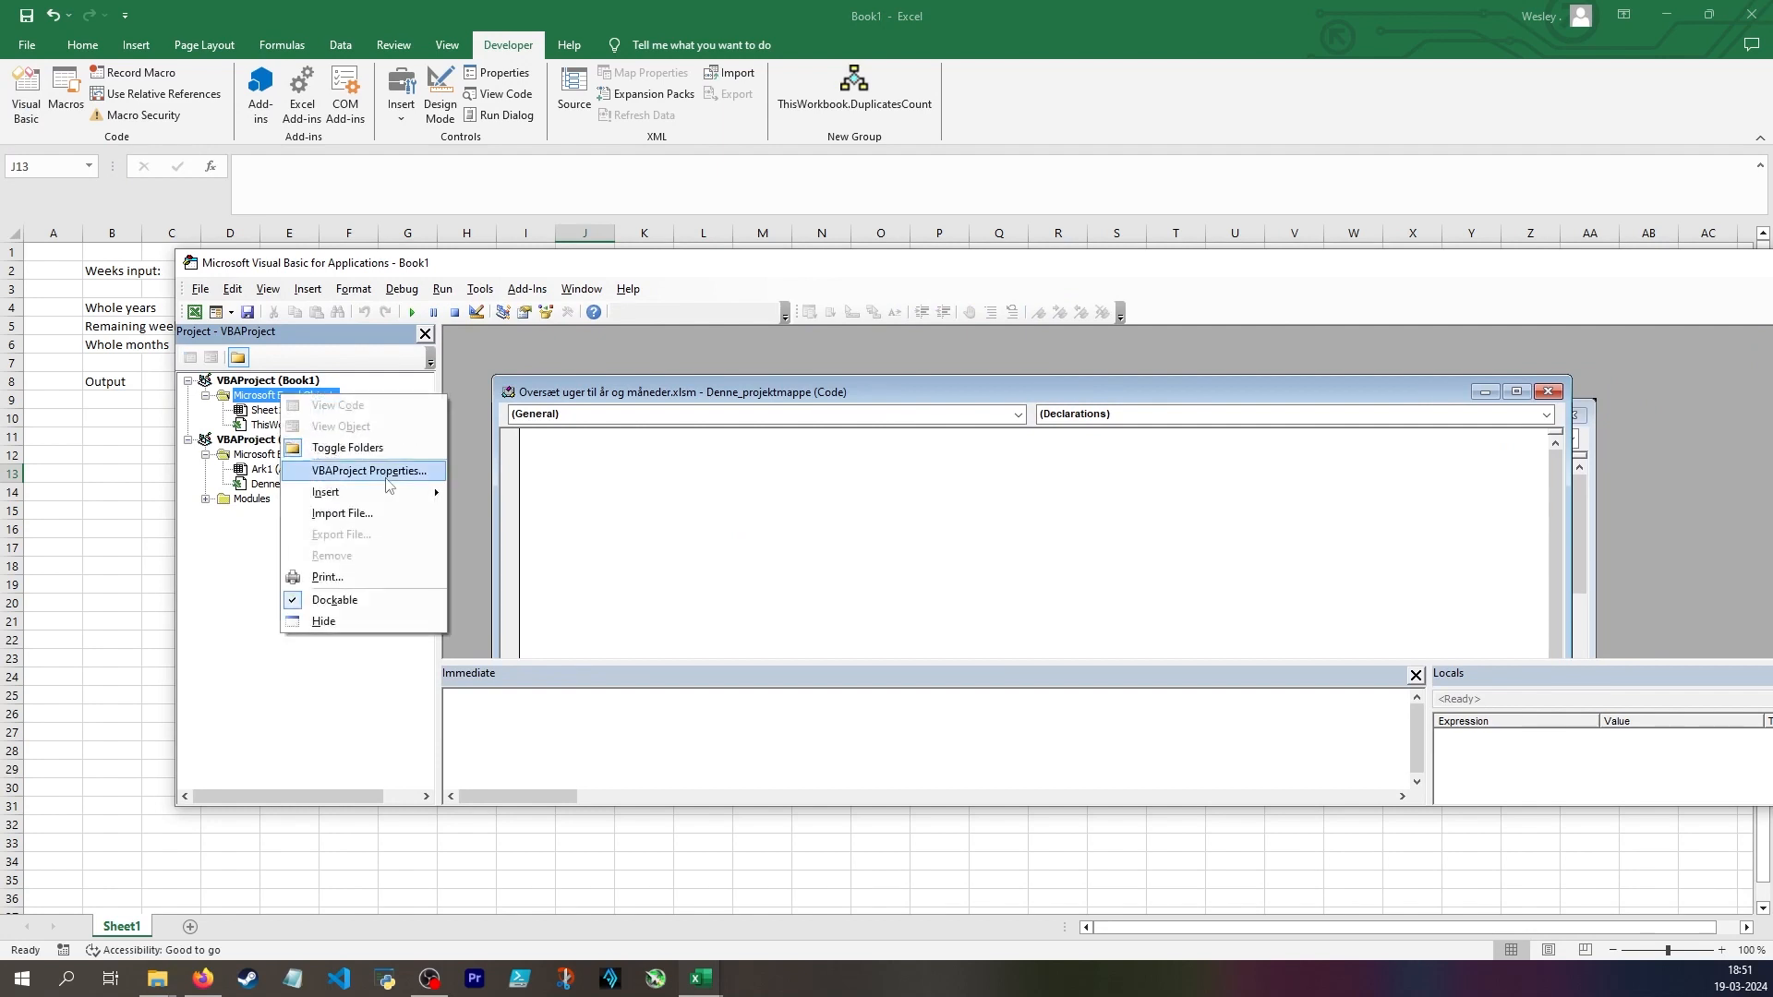
{"action": "mouse_move", "coordinate": [370, 493]}
{"action": "left_click", "coordinate": [499, 513]}
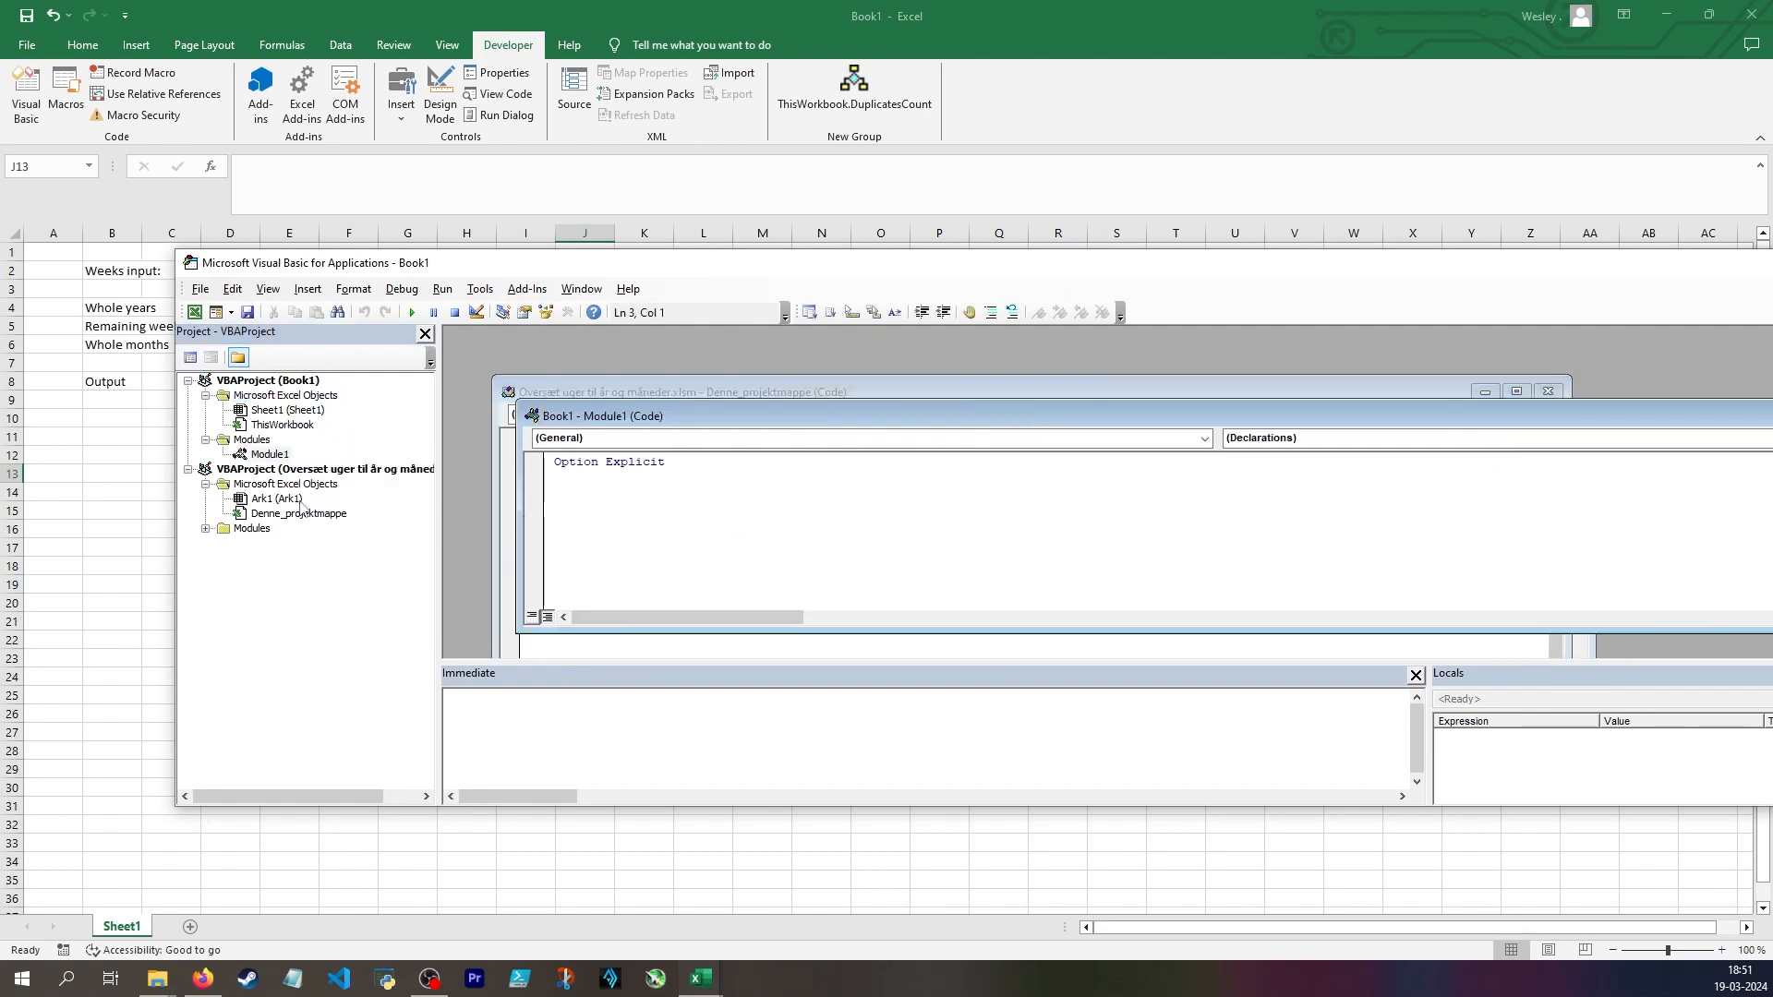
{"action": "left_click", "coordinate": [205, 529]}
{"action": "left_click", "coordinate": [264, 543]}
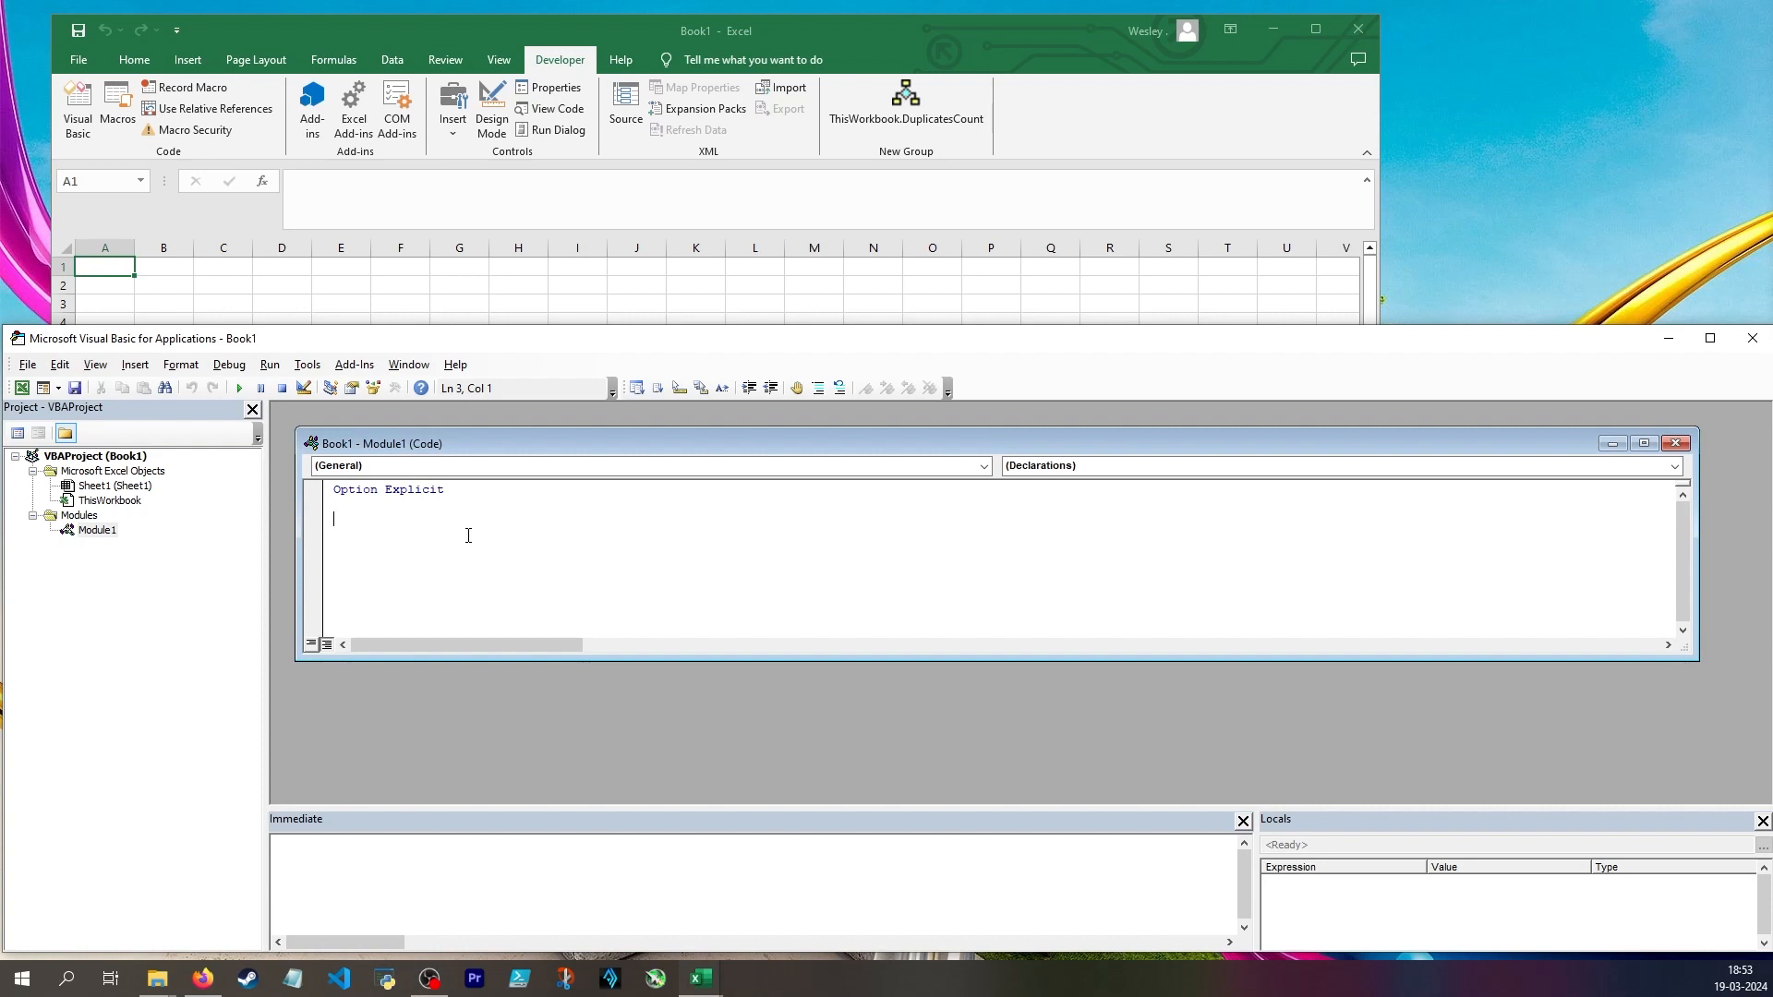
Create an empty function named ConvertWeeksToYearsAndMonthsVBA below Option Explicit in Module1
{"action": "type", "text": "Function ConvertWeeksToYearsAndMonthsVBA"}
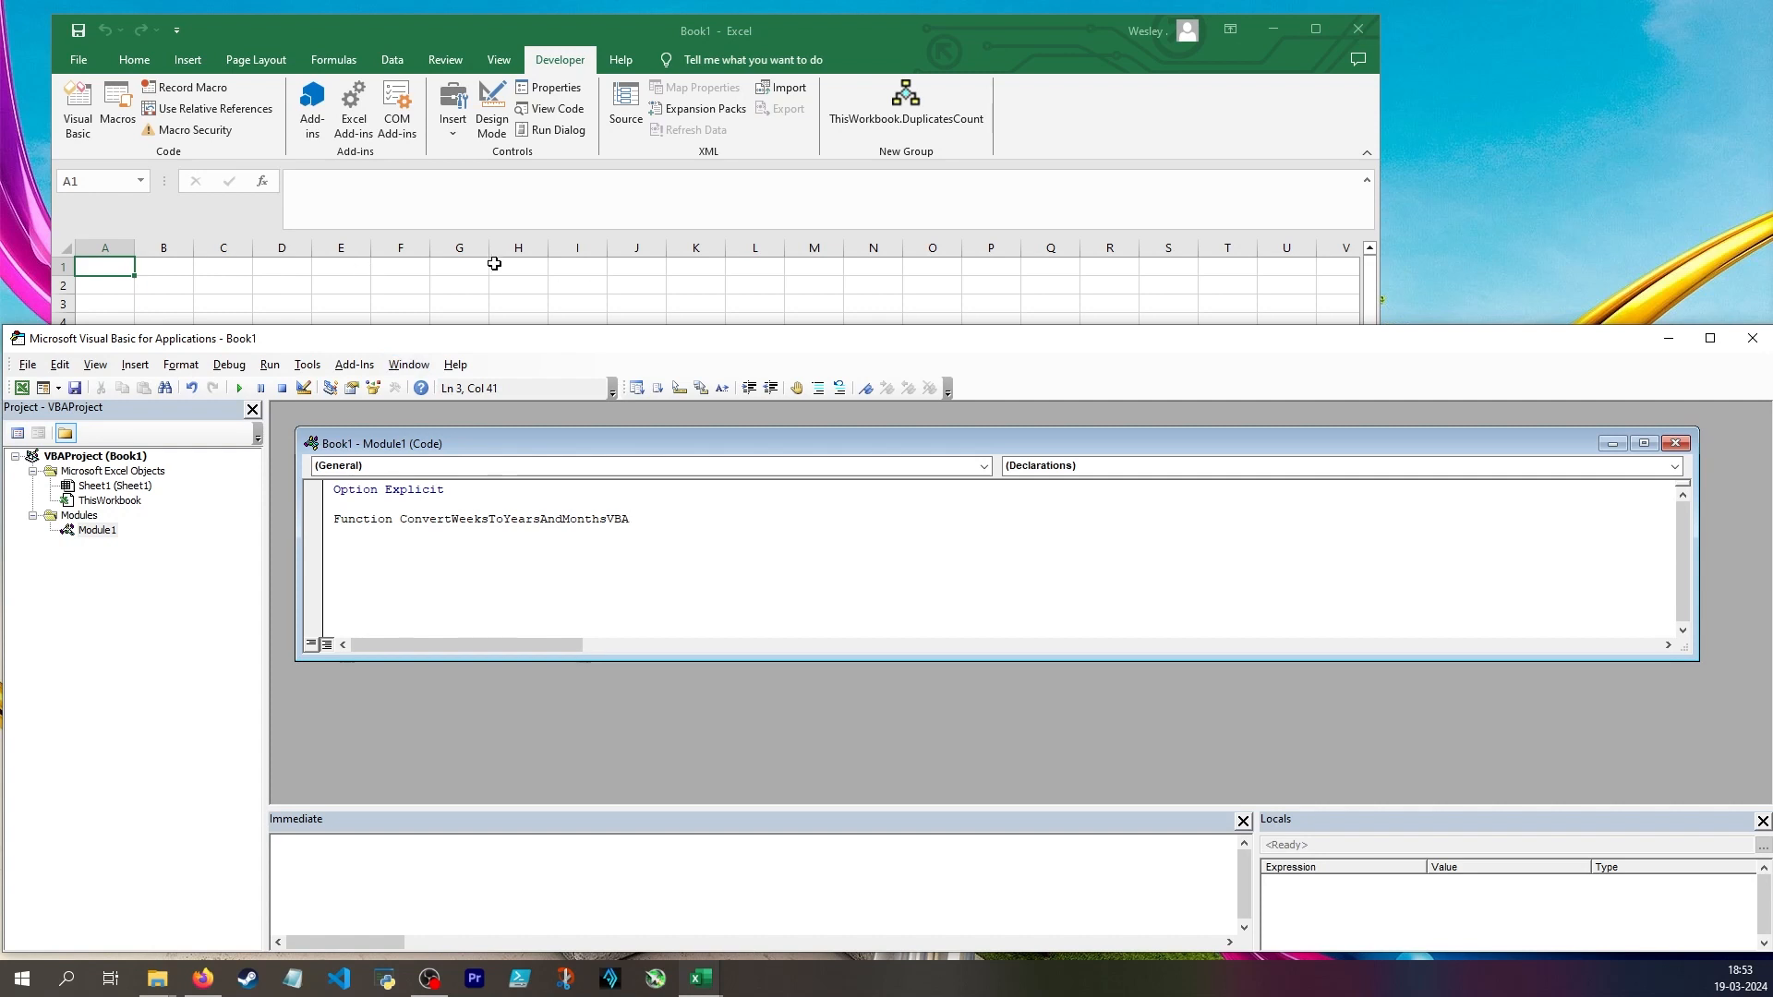
{"action": "left_click", "coordinate": [605, 519]}
{"action": "left_click_drag", "start_coordinate": [605, 519], "coordinate": [400, 520]}
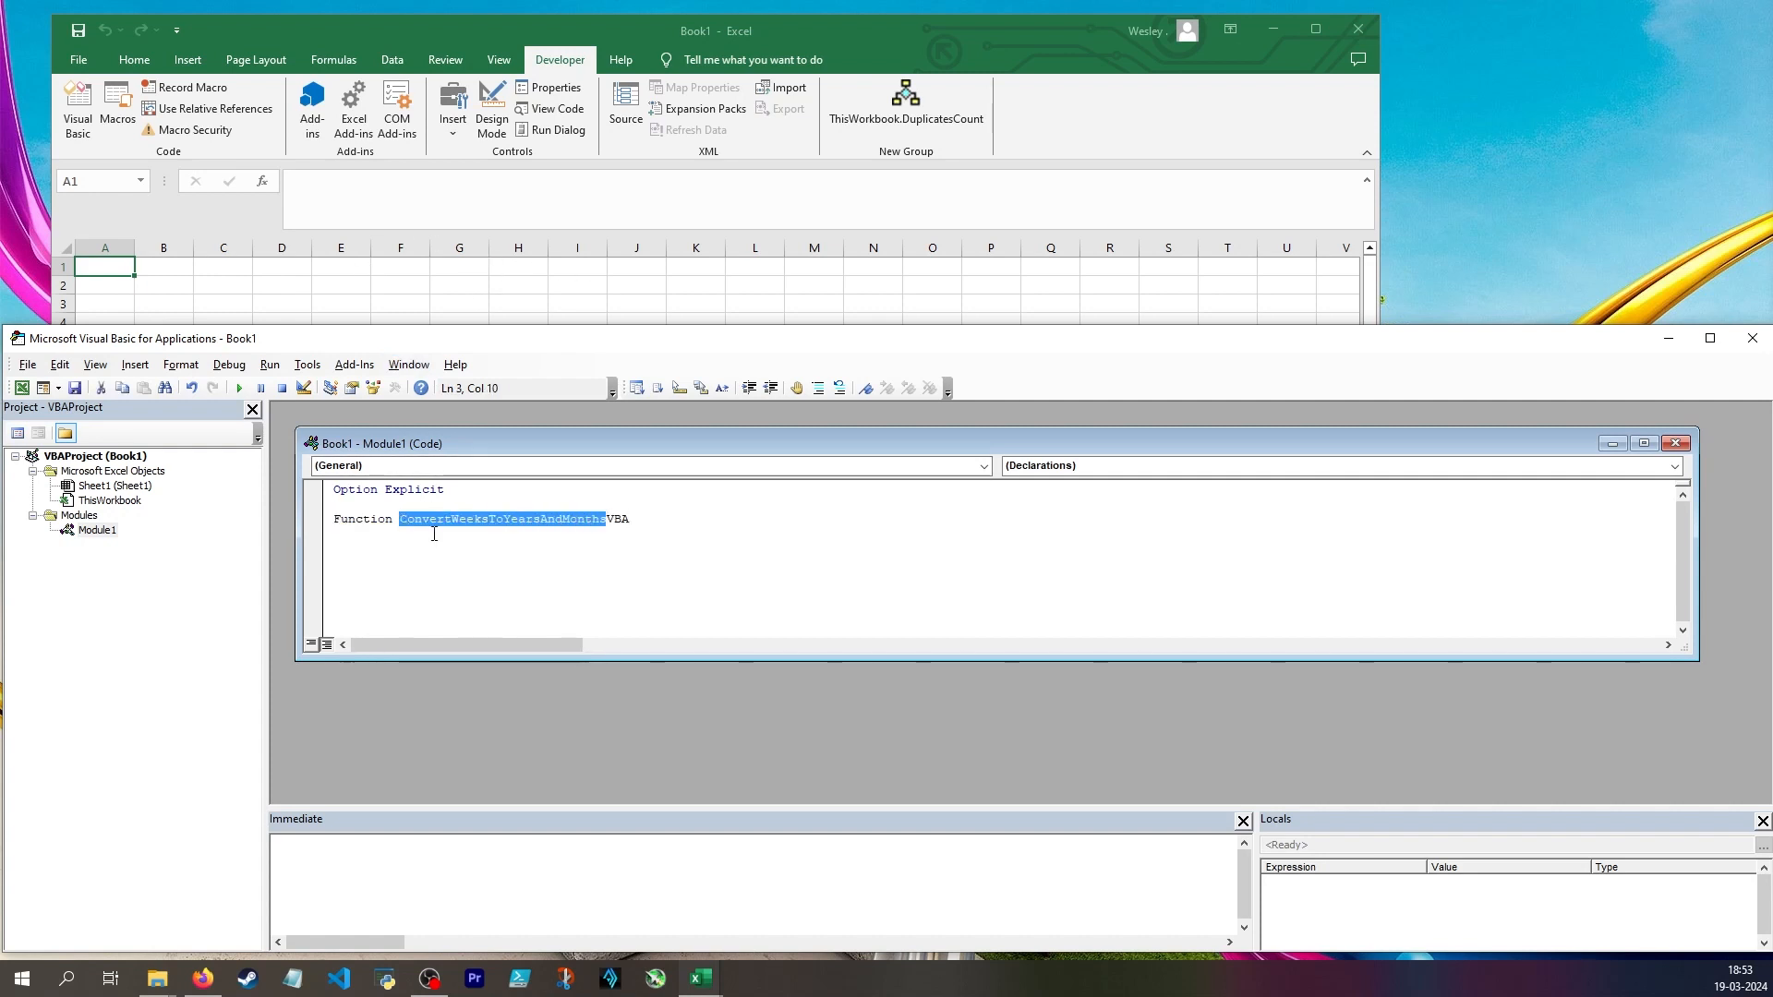
{"action": "left_click_drag", "start_coordinate": [607, 521], "coordinate": [624, 530]}
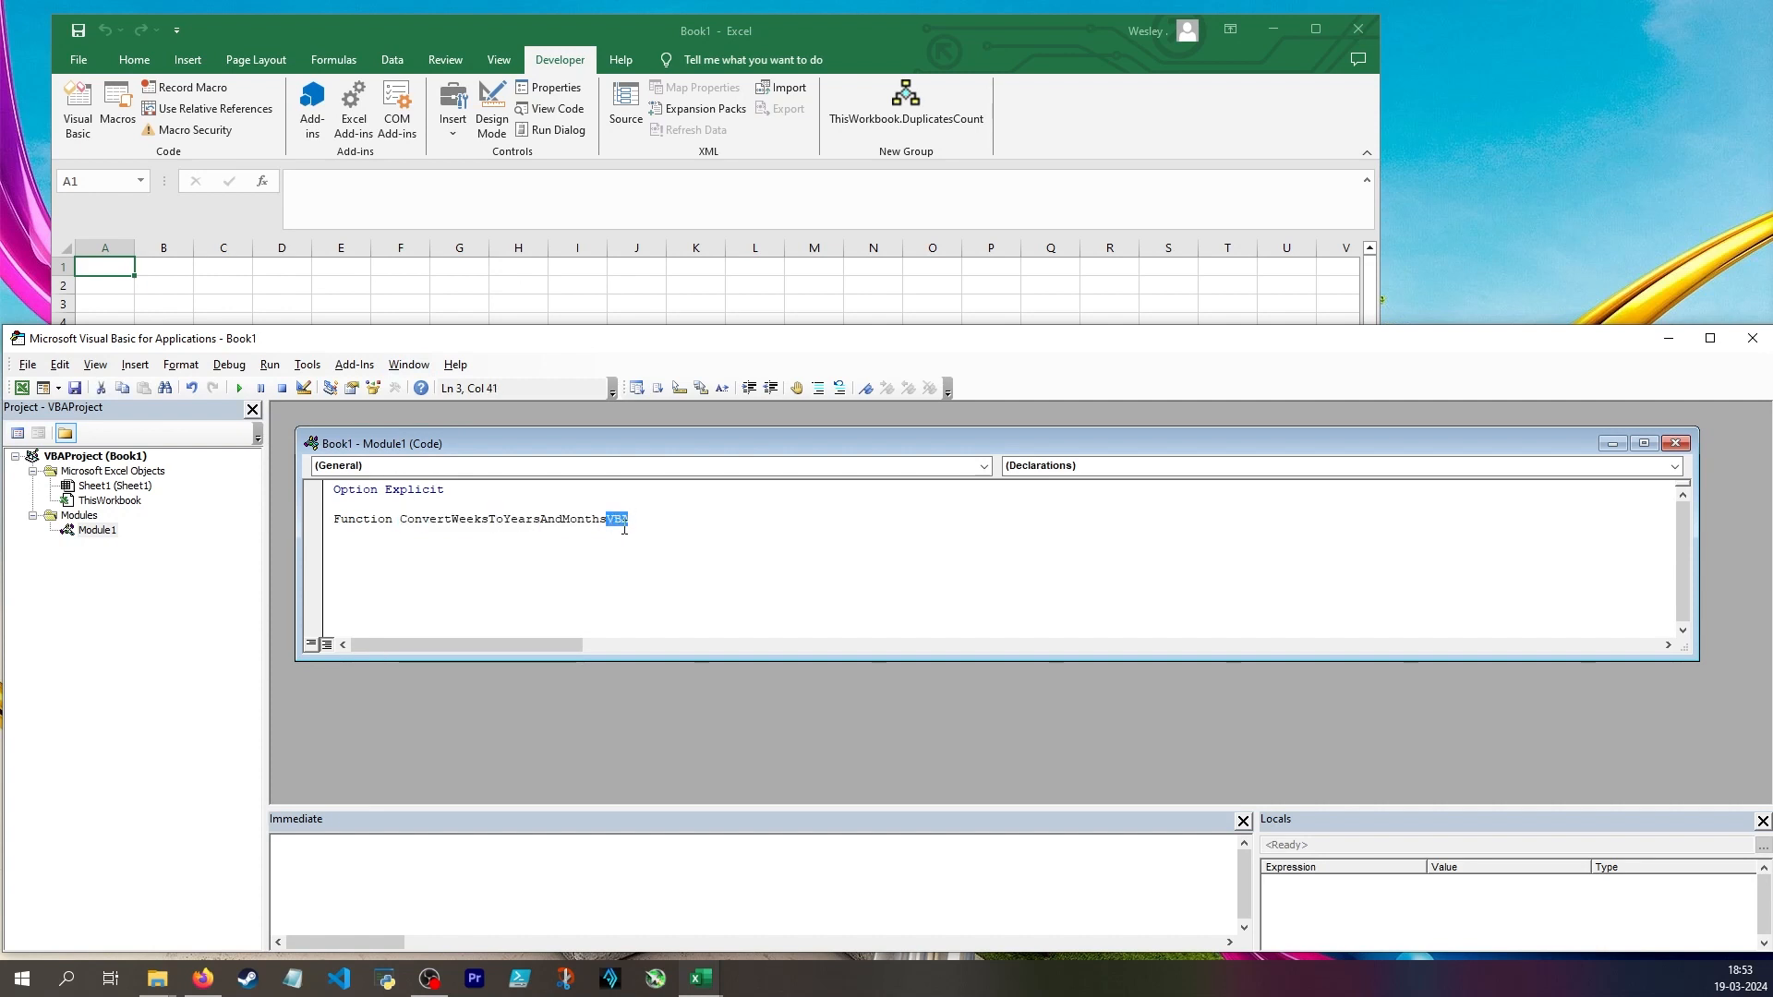
{"action": "left_click", "coordinate": [644, 524]}
{"action": "type", "text": "()"}
{"action": "key", "text": "Return"}
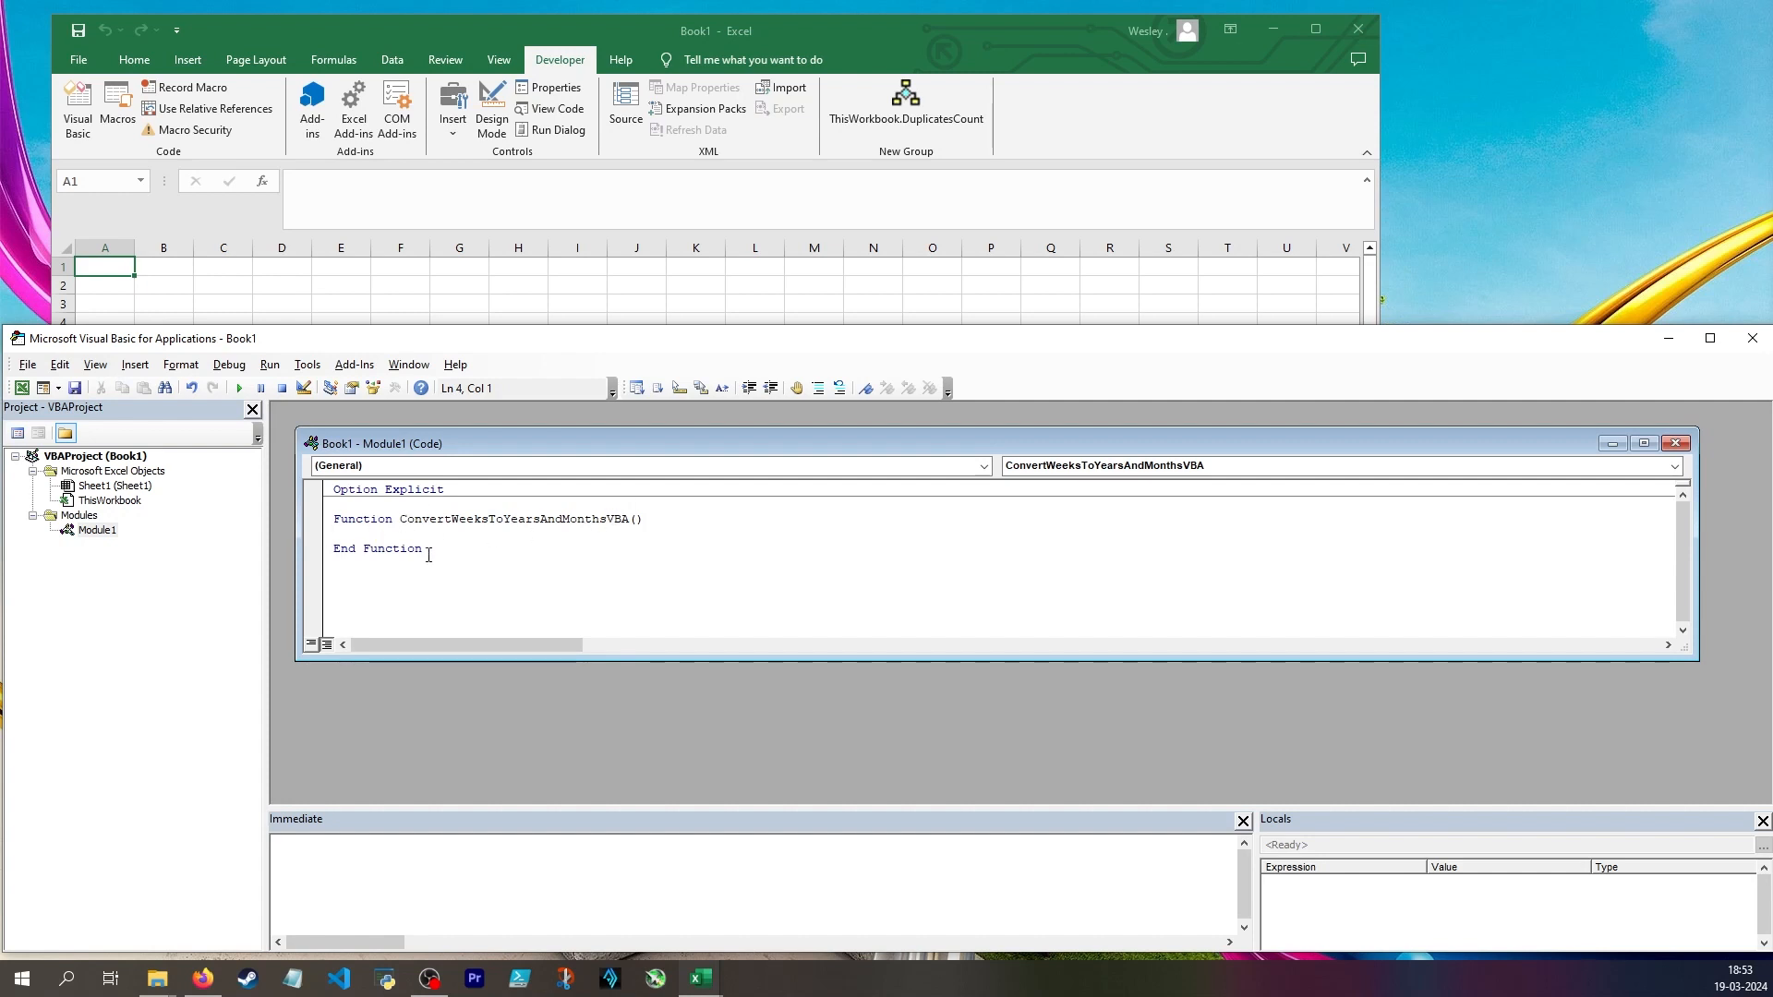
{"action": "left_click_drag", "start_coordinate": [429, 554], "coordinate": [330, 555]}
Add the parameter WeekInput as Integer to the ConvertWeeksToYearsAndMonthsVBA function
{"action": "left_click", "coordinate": [637, 522]}
{"action": "type", "text": "WeekInput as in"}
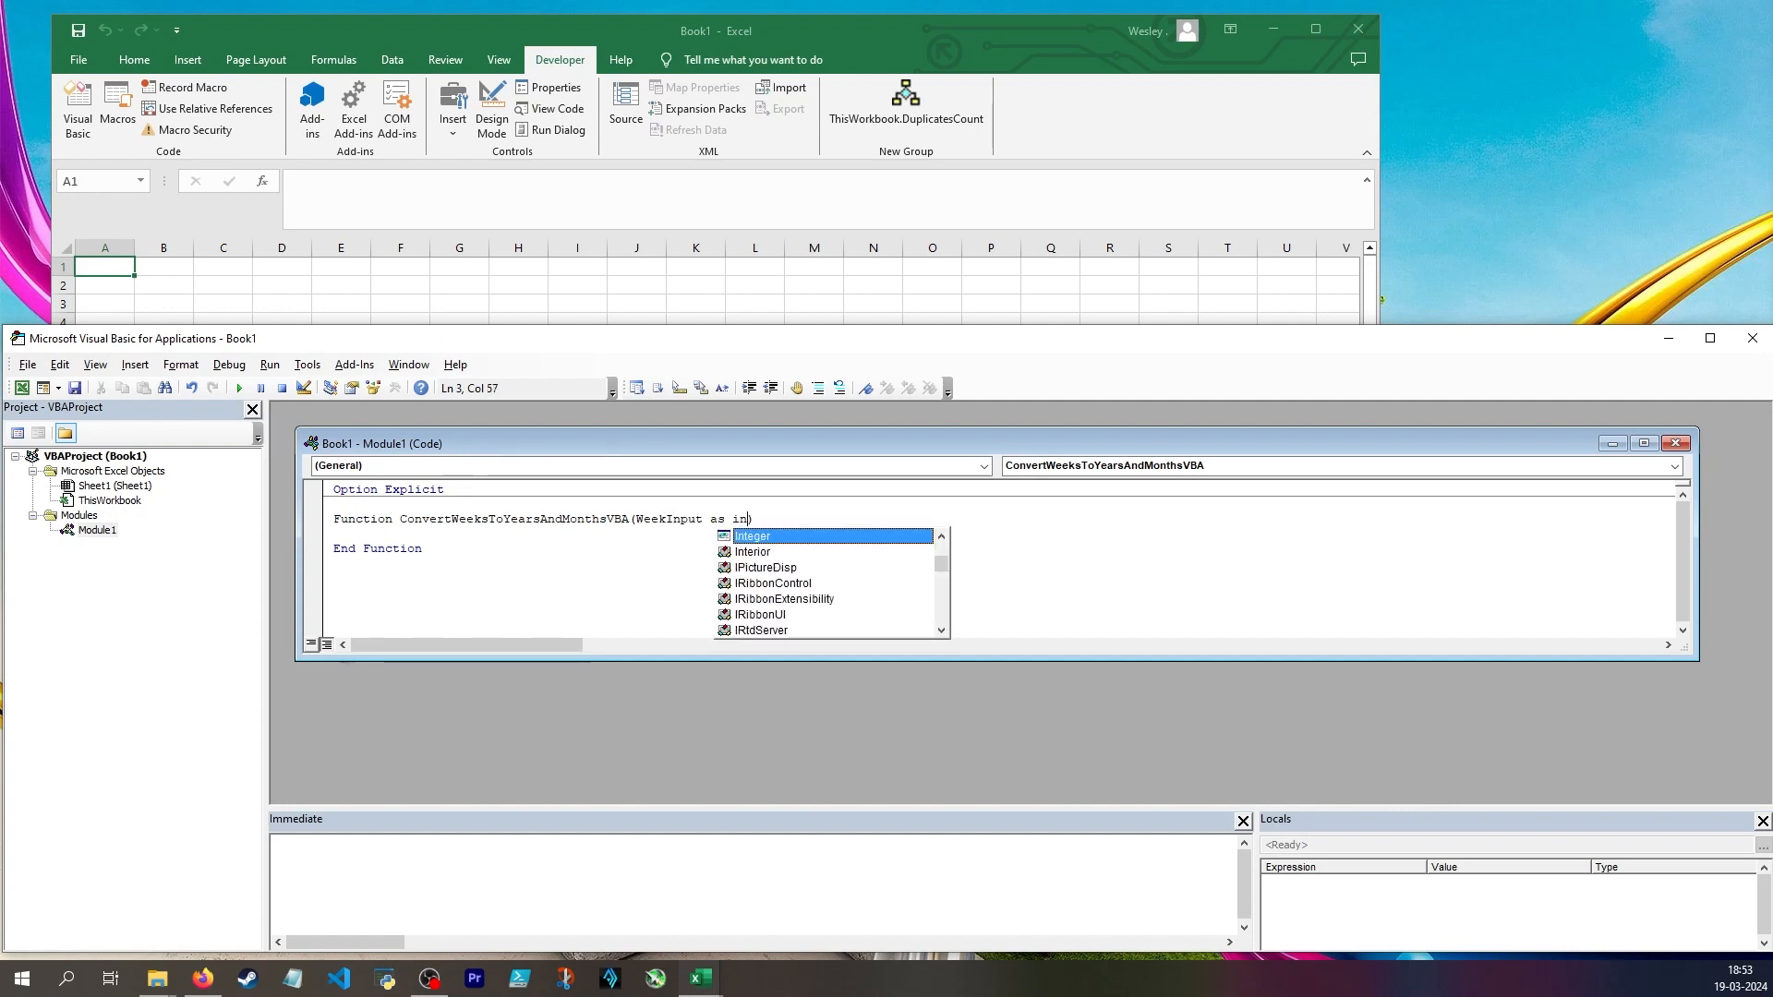
{"action": "key", "text": "Tab"}
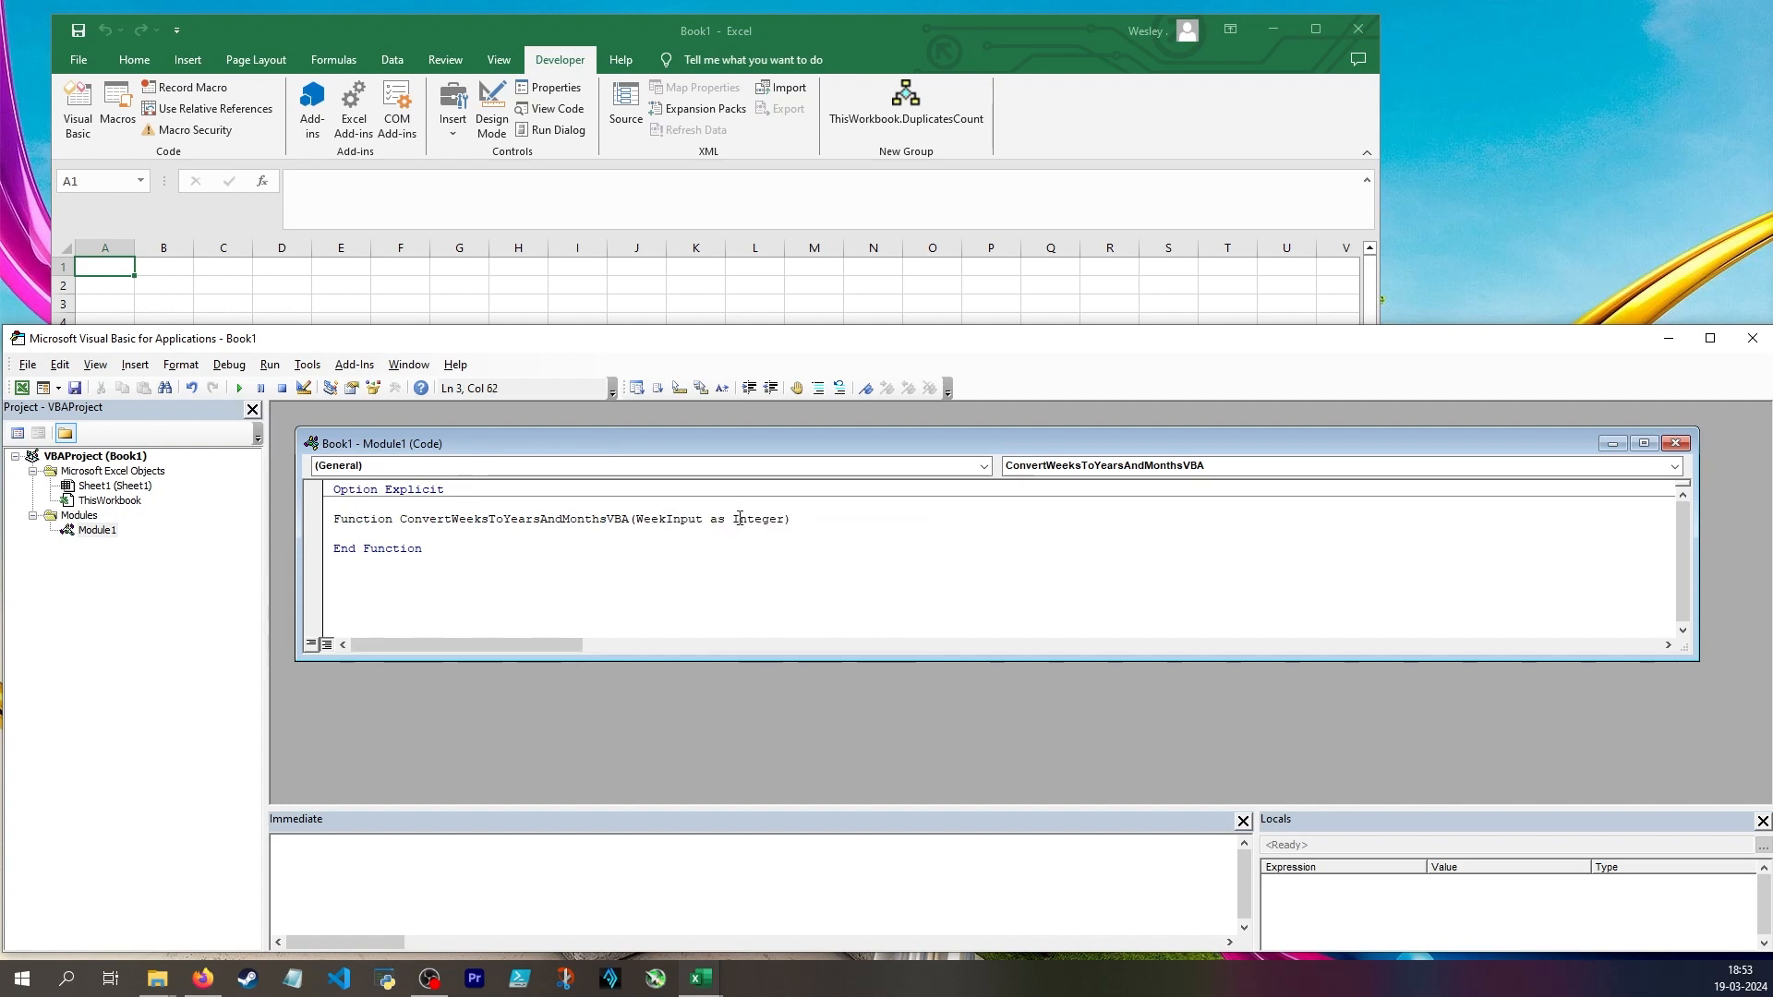
{"action": "double_click", "coordinate": [658, 519]}
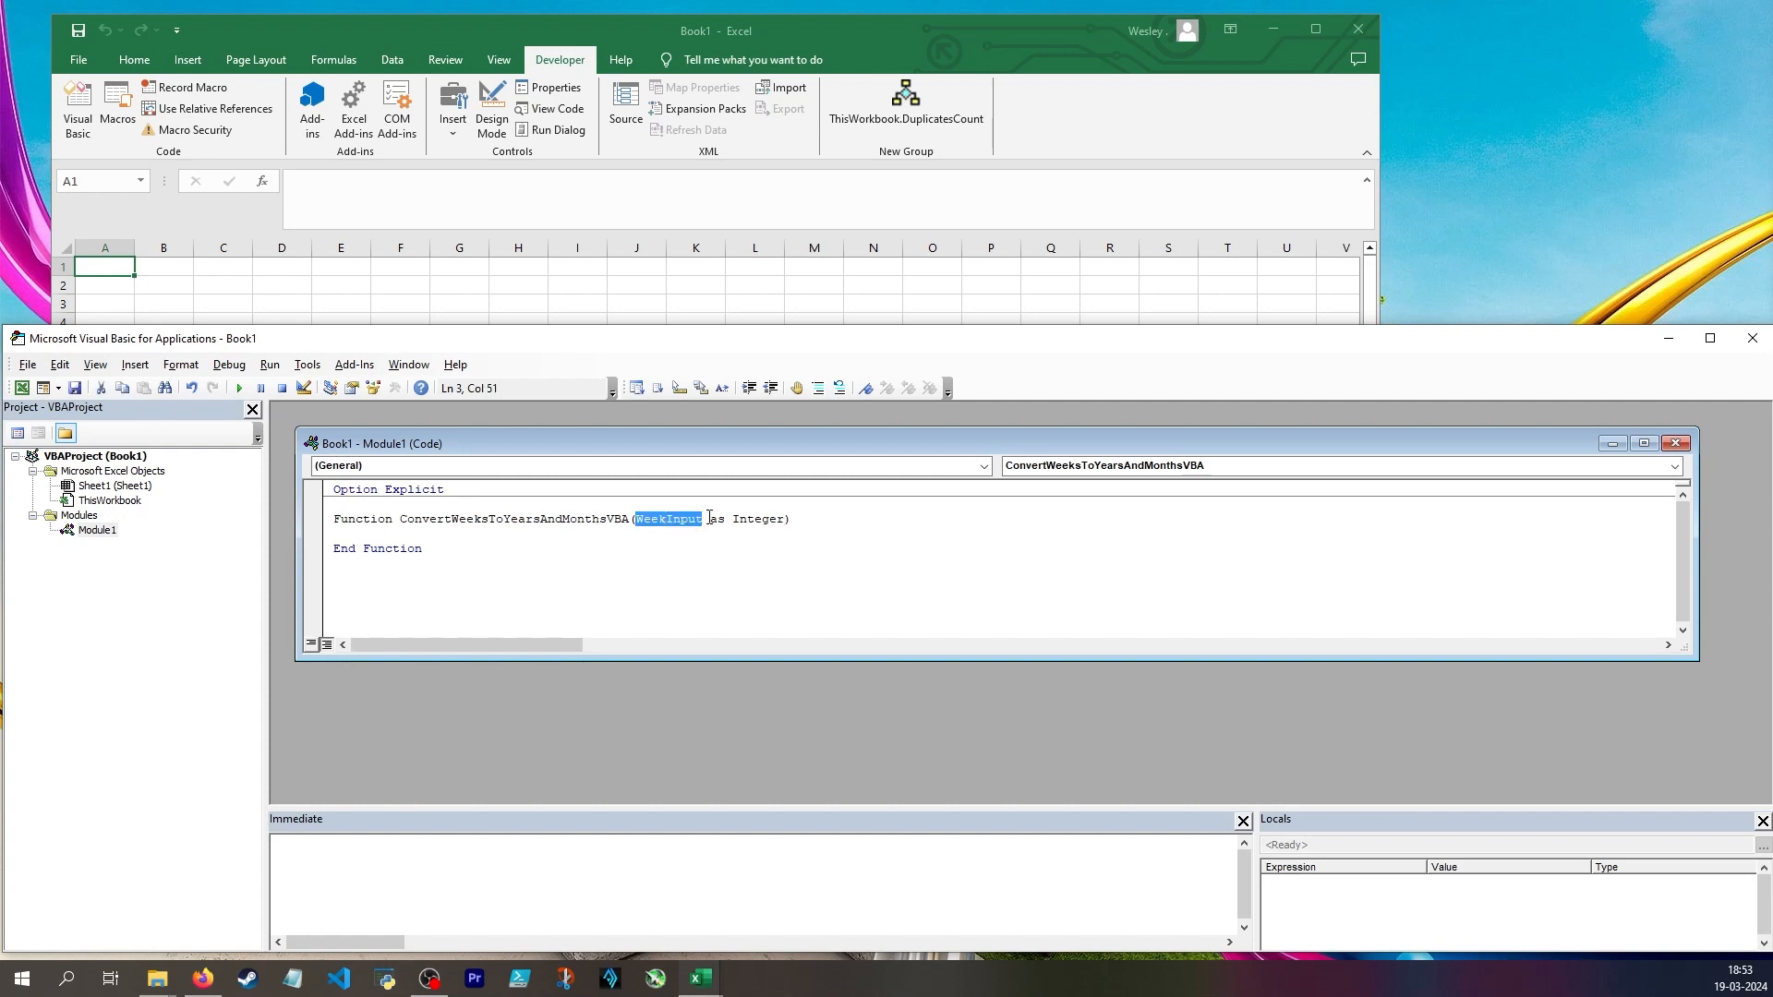
{"action": "left_click_drag", "start_coordinate": [710, 519], "coordinate": [785, 520]}
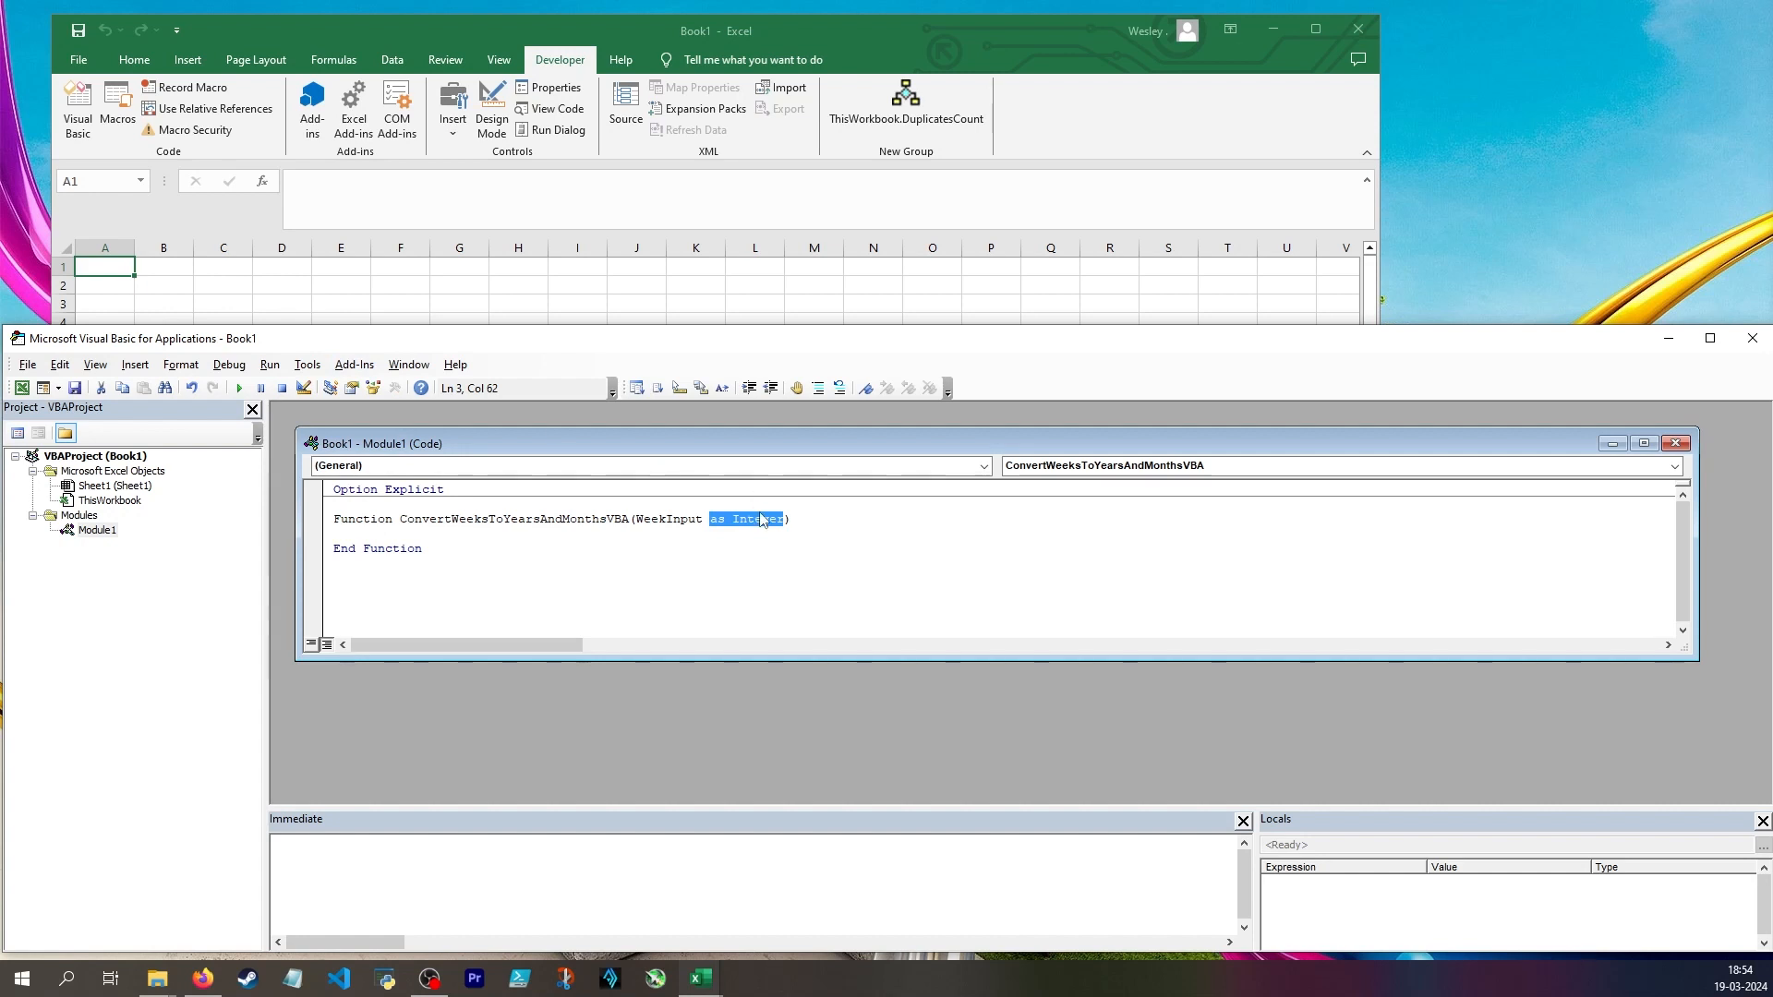
Declare the function's return type as String after the parameter list
{"action": "left_click", "coordinate": [803, 519]}
{"action": "type", "text": "as String"}
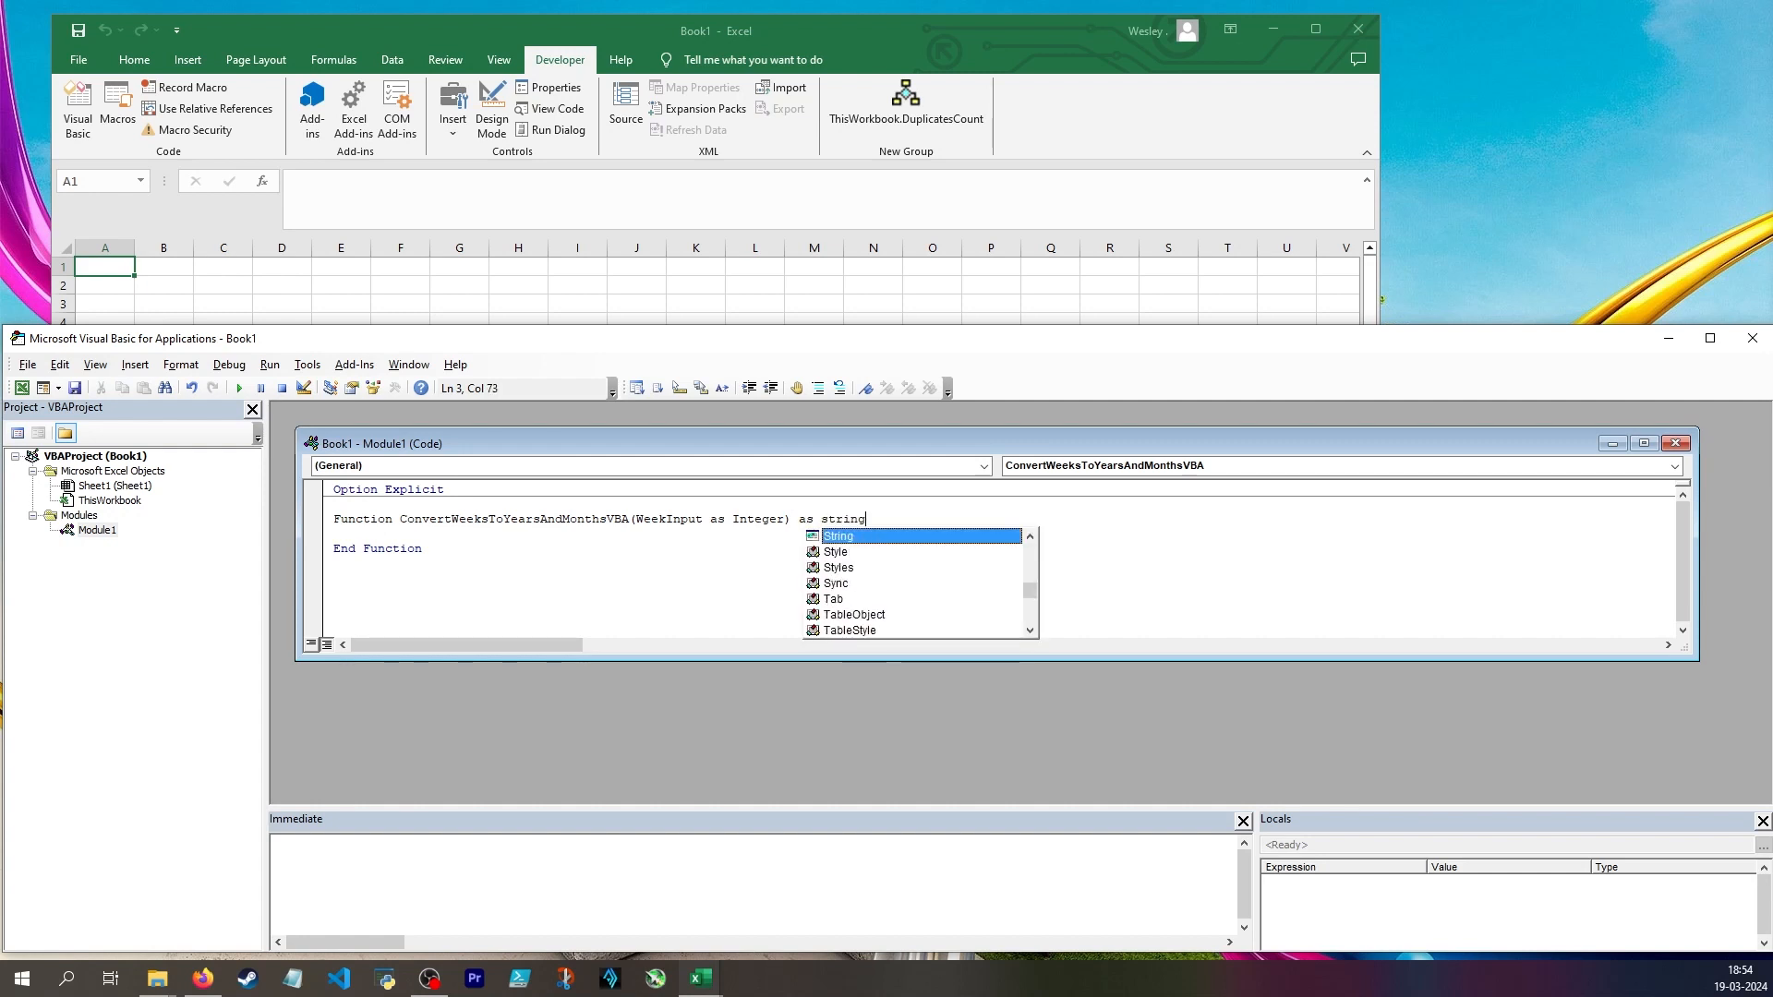
{"action": "key", "text": "Tab"}
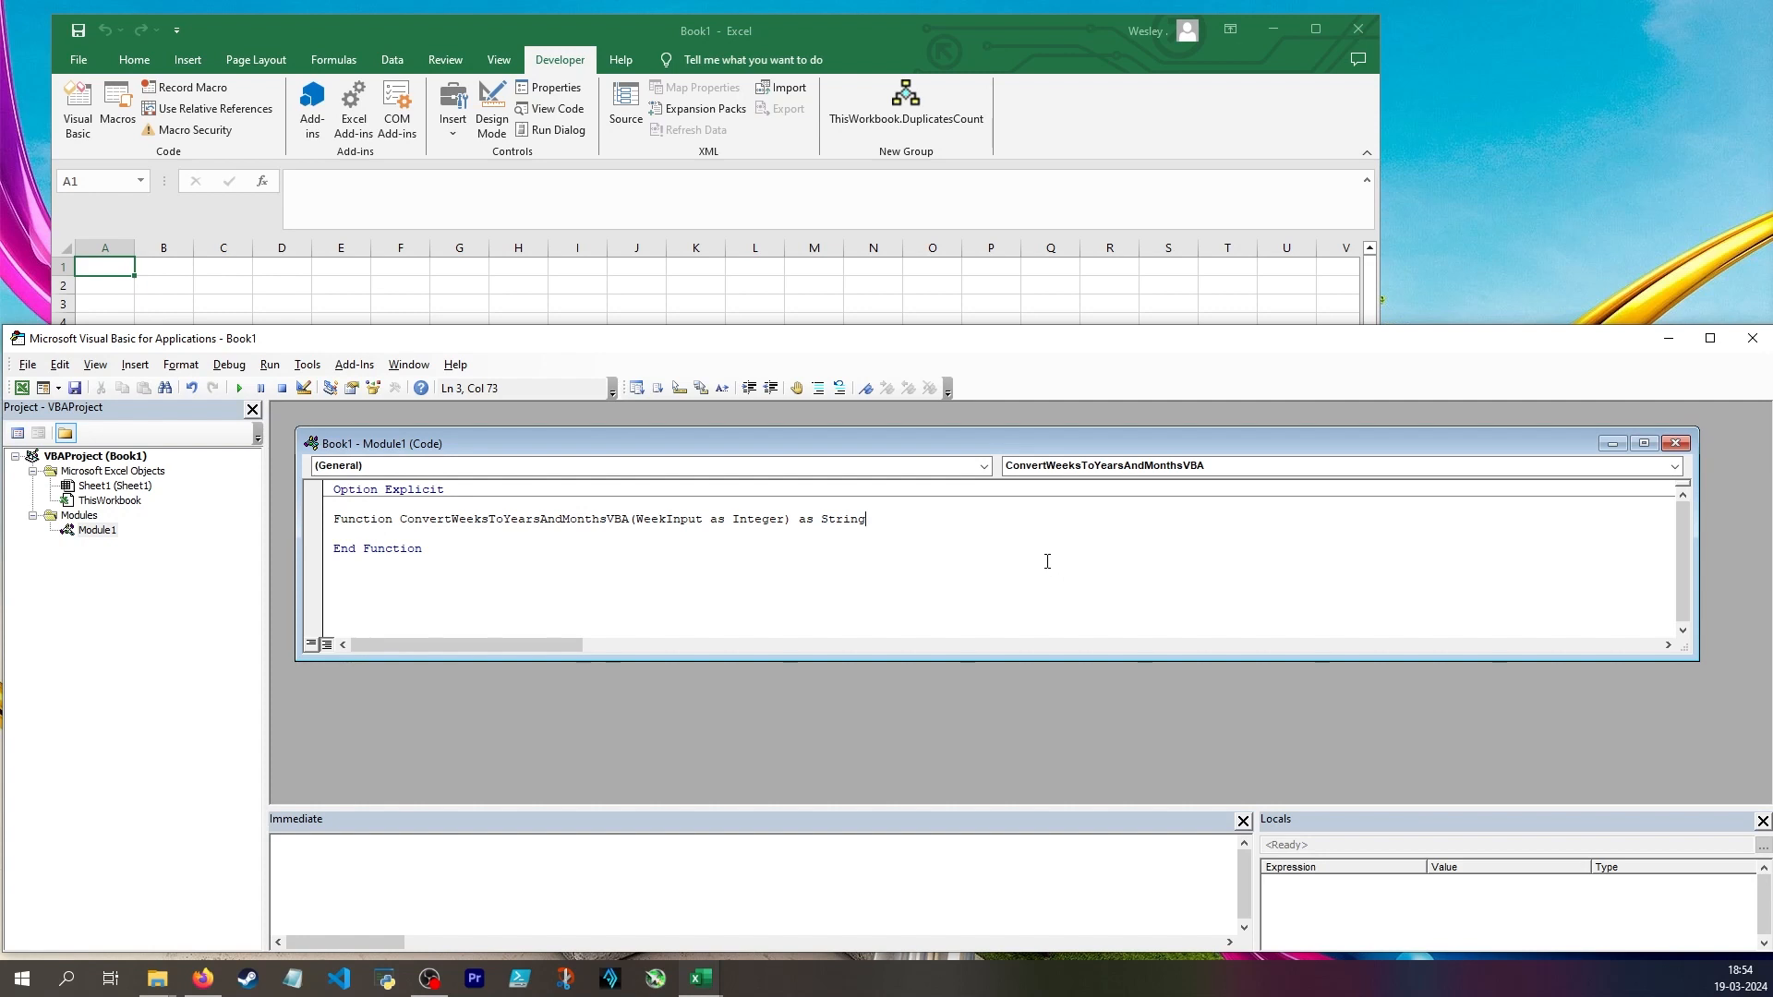
Add the comment "Integer = more 255 weeks, or more than 5 years" at the end of the function header line
{"action": "type", "text": "' Integer = more 255 weeks"}
{"action": "type", "text": ", or more than 5 years"}
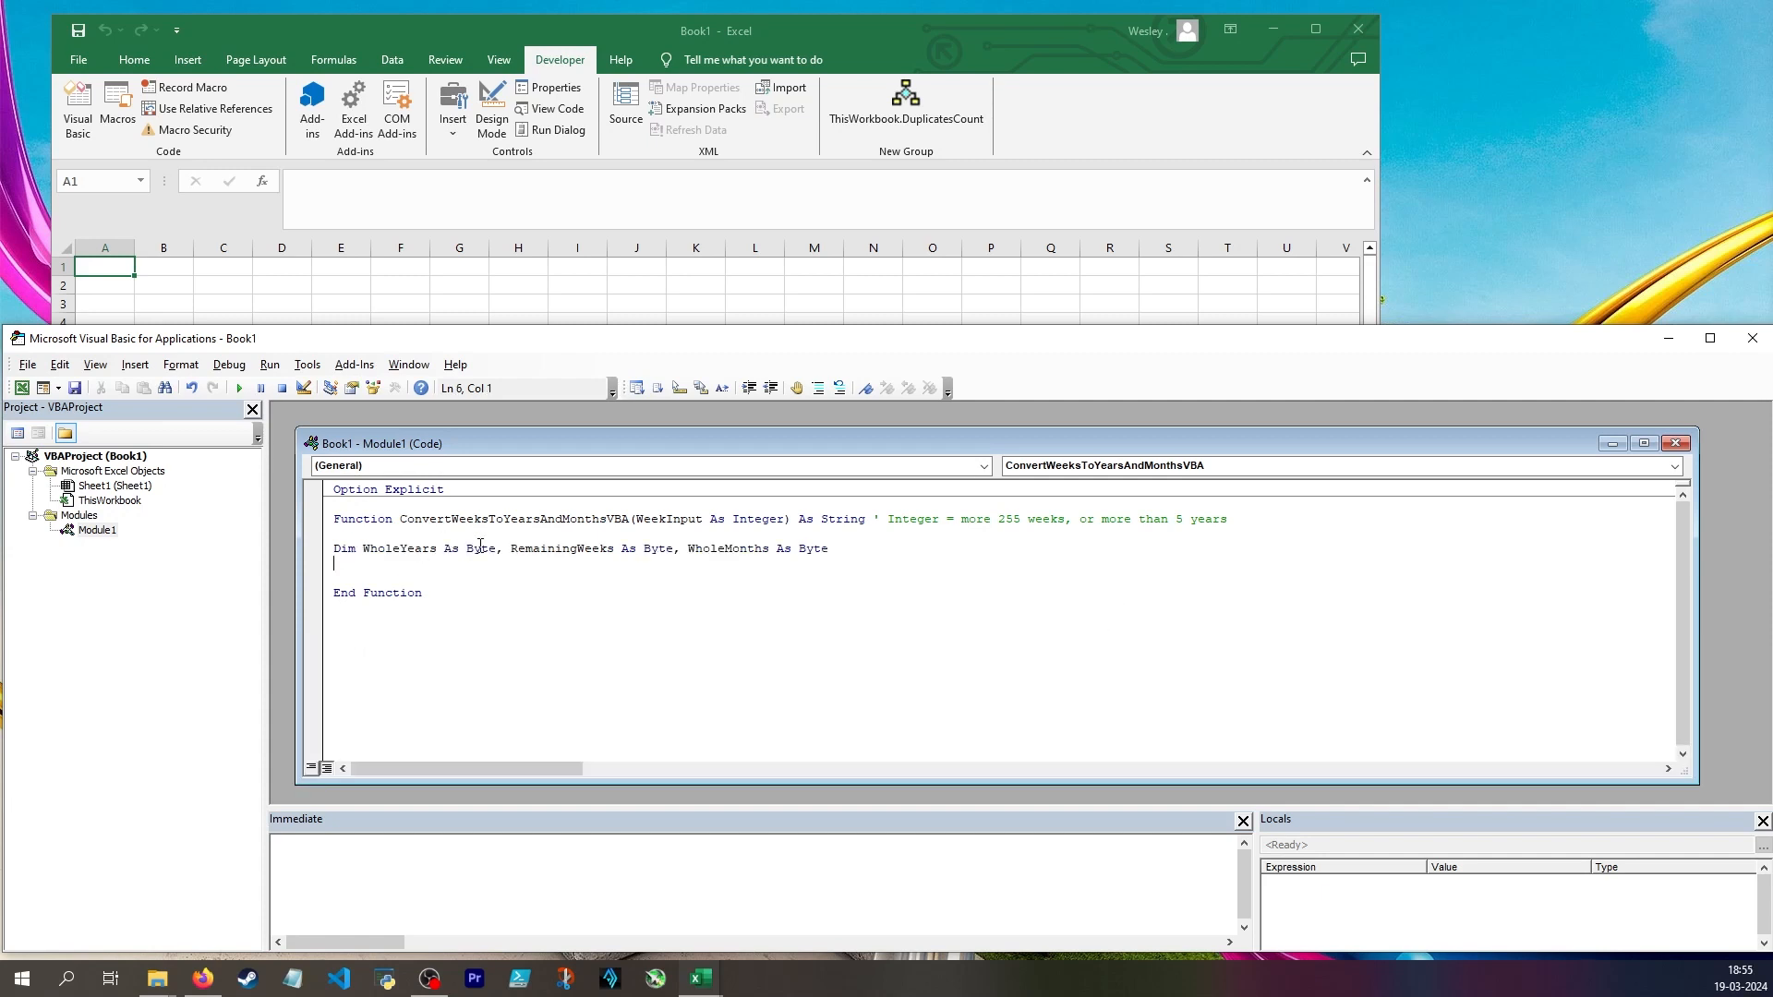
Declare OutputString As String on the line below the Byte variable declarations
{"action": "left_click", "coordinate": [674, 549]}
{"action": "left_click", "coordinate": [815, 550]}
{"action": "left_click", "coordinate": [819, 567]}
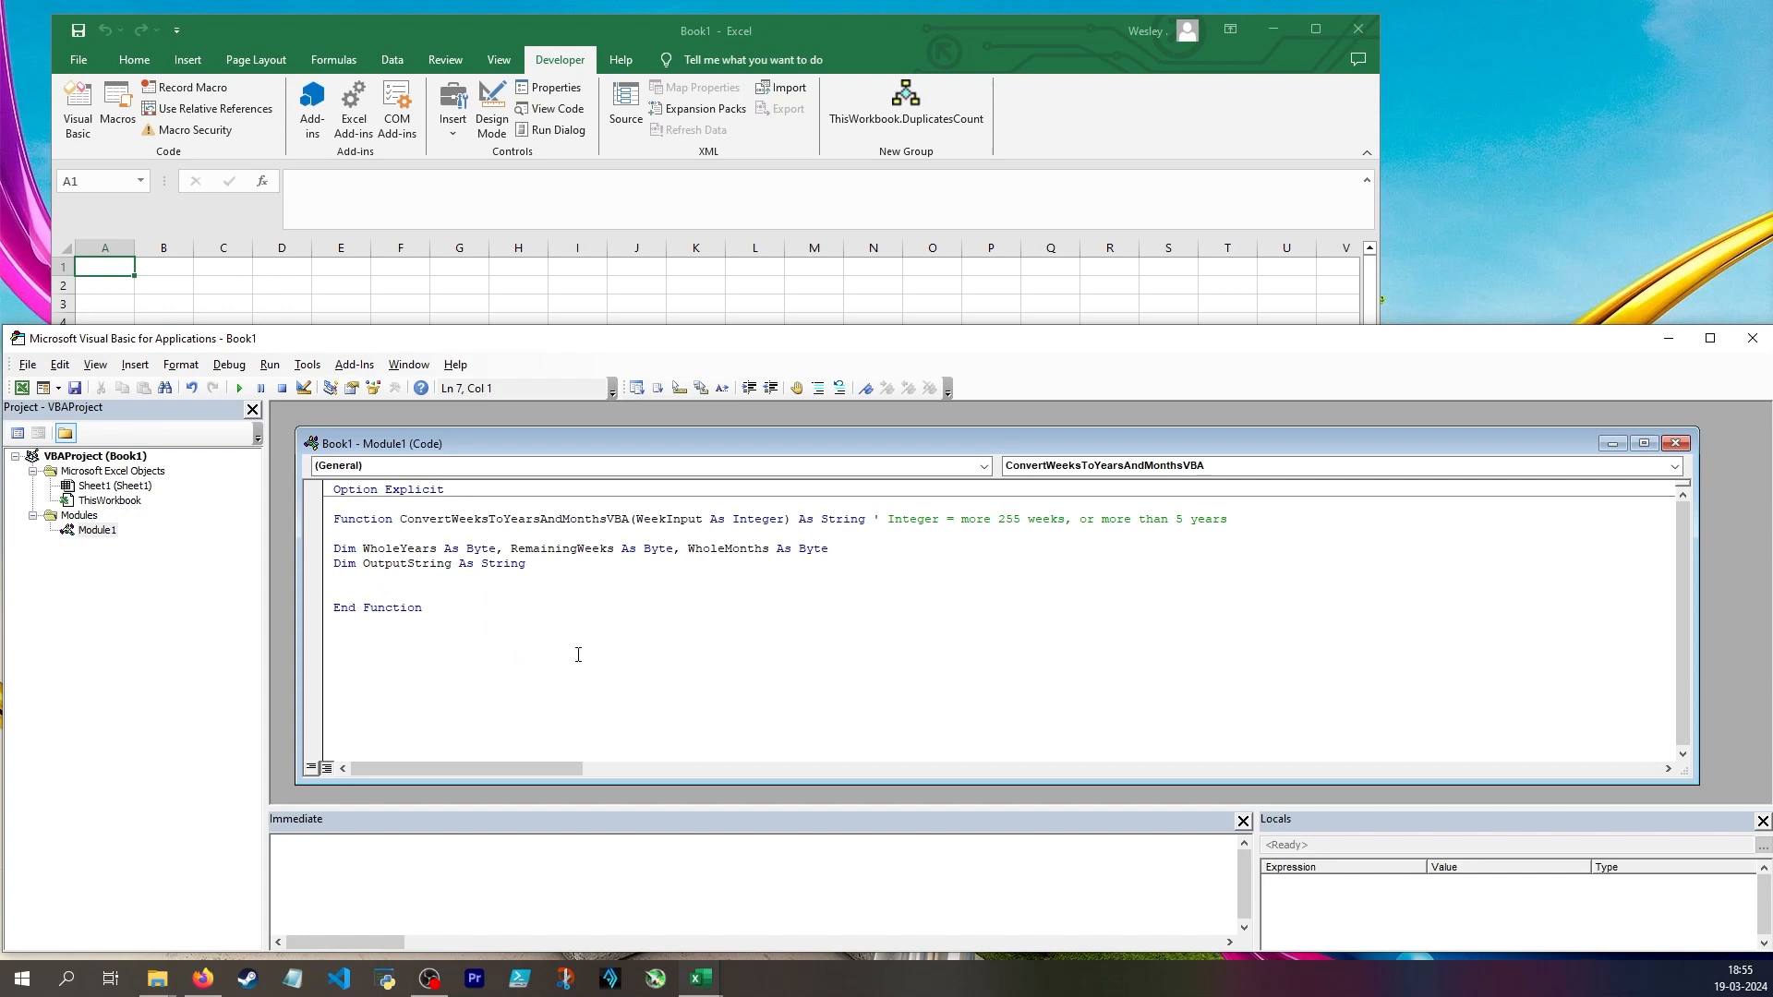
Declare OneYearYes and OneMonthYes as Boolean on the line below the OutputString declaration
{"action": "type", "text": "Dim"}
{"action": "type", "text": "OneYearYes as Boolean, OneMonthYes as Boolean"}
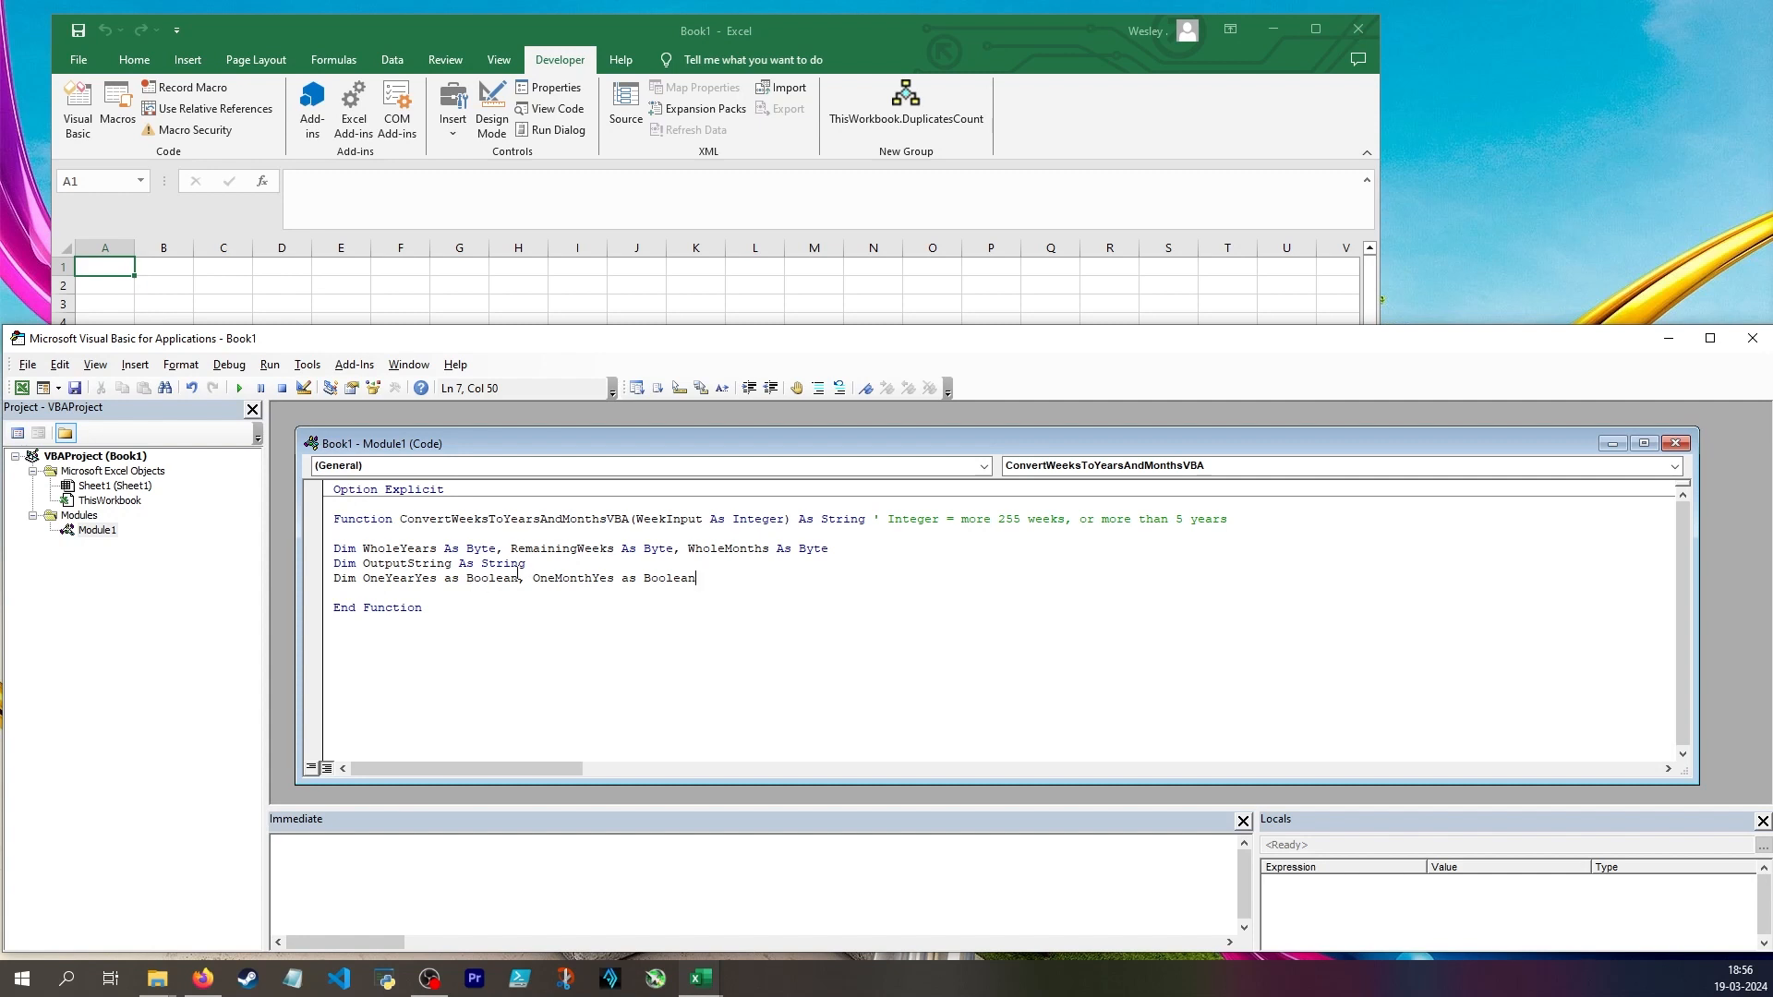
{"action": "key", "text": "Return"}
{"action": "key", "text": "Return"}
Add the calculation WholeYears = Int(WeekInput / 52) below the variable declarations
{"action": "type", "text": "WholeYears = int(week"}
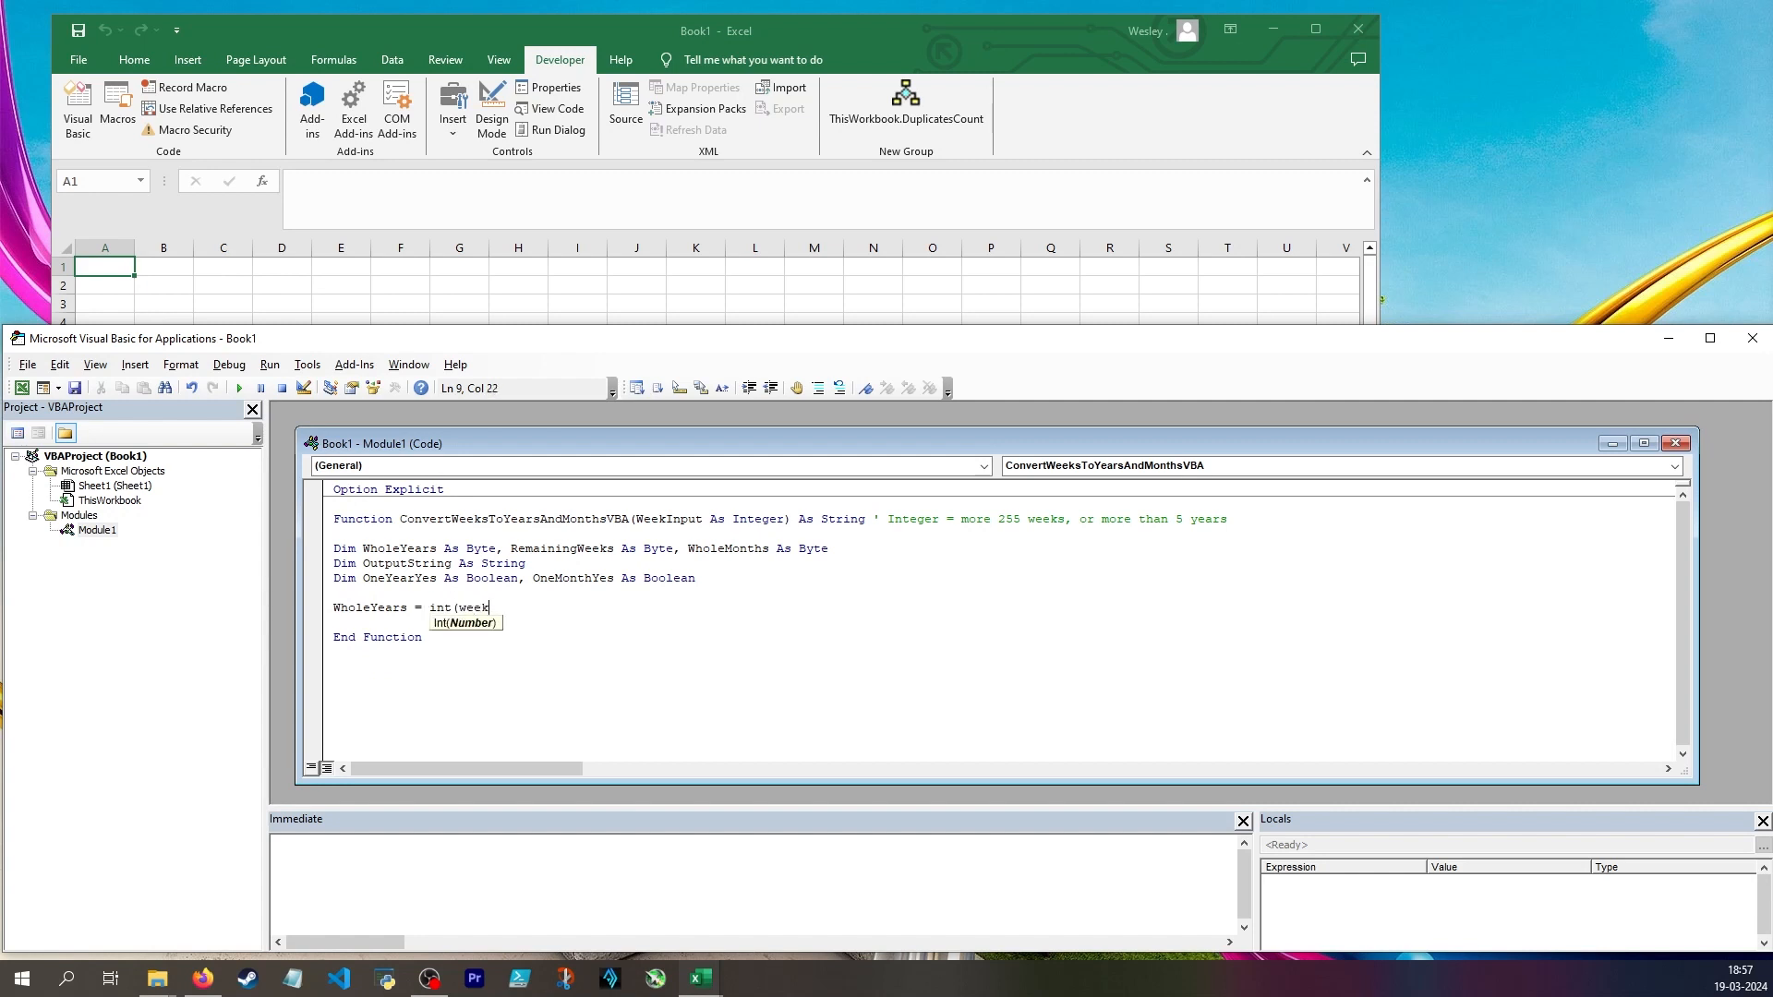
{"action": "key", "text": "ctrl+space"}
{"action": "key", "text": "Tab"}
{"action": "type", "text": "/ 52)"}
{"action": "key", "text": "Return"}
Add the line RemainingWeeks = WeekInput - WholeYears * 52 and start an assignment to WholeMonths beneath it
{"action": "type", "text": "RemainingWeeks = re"}
{"action": "key", "text": "BackSpace"}
{"action": "type", "text": "WeekInput - w"}
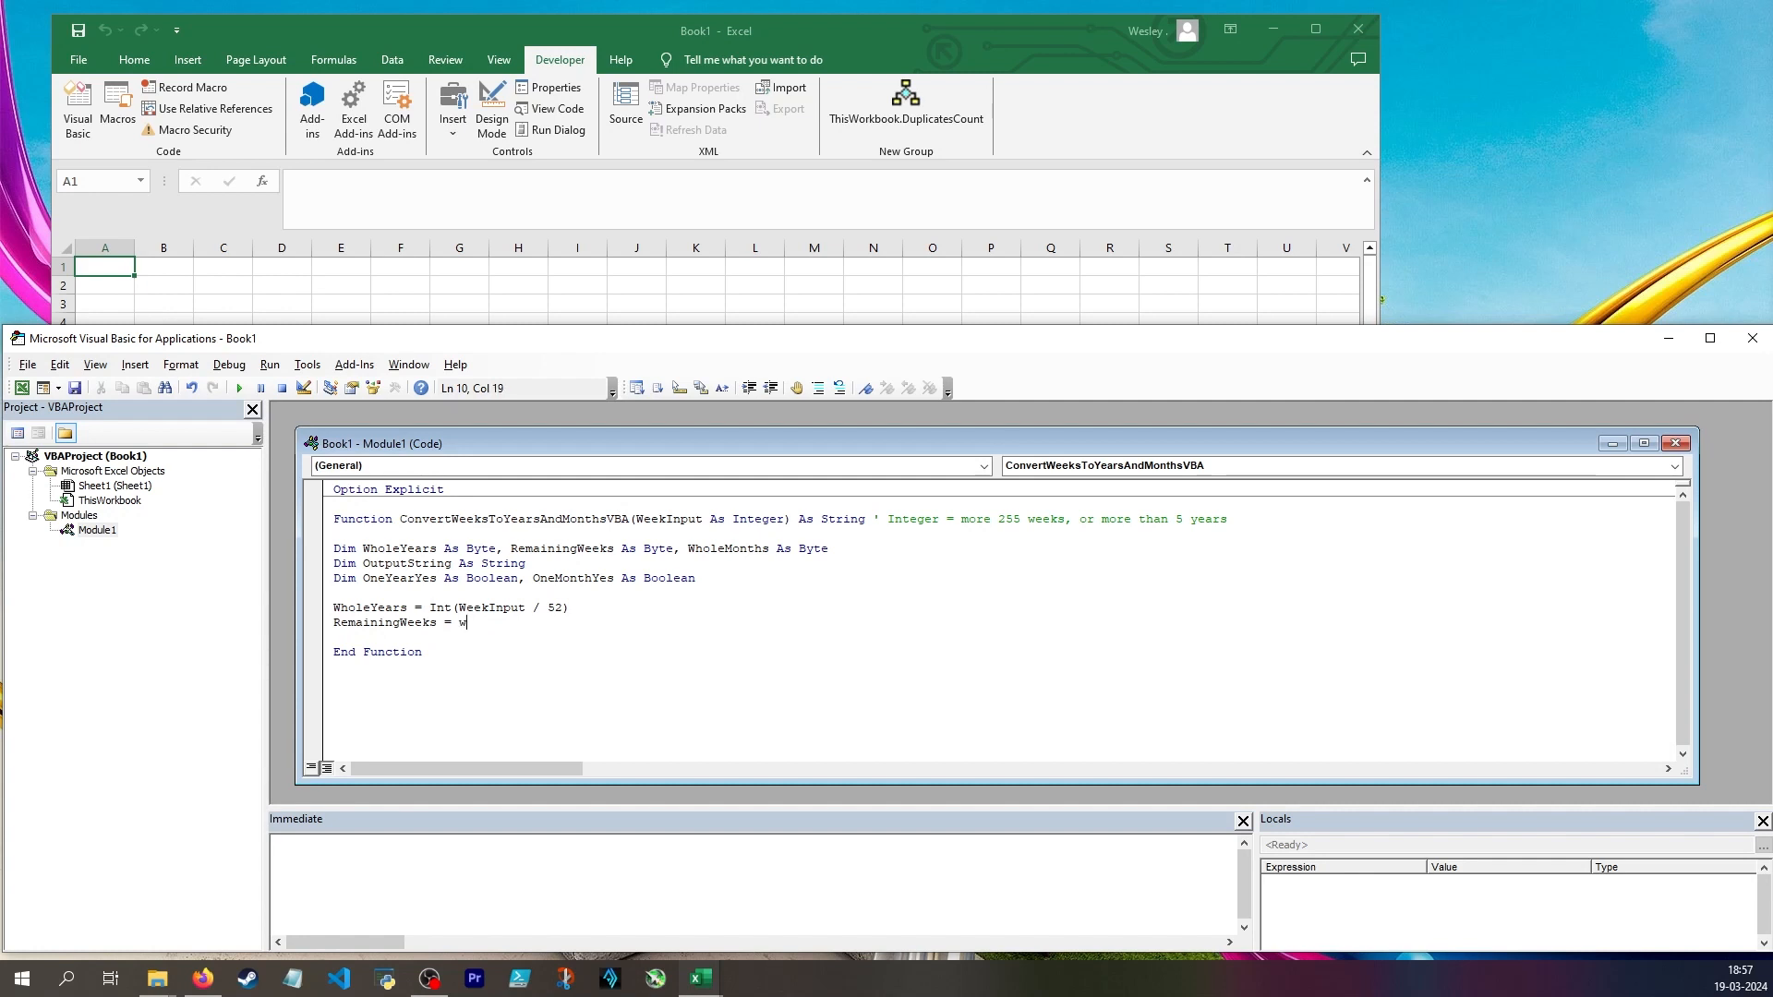
{"action": "type", "text": "hole"}
{"action": "key", "text": "ctrl+space"}
{"action": "key", "text": "Tab"}
{"action": "type", "text": "* 52"}
{"action": "key", "text": "Return"}
{"action": "type", "text": "WholeMonths = "}
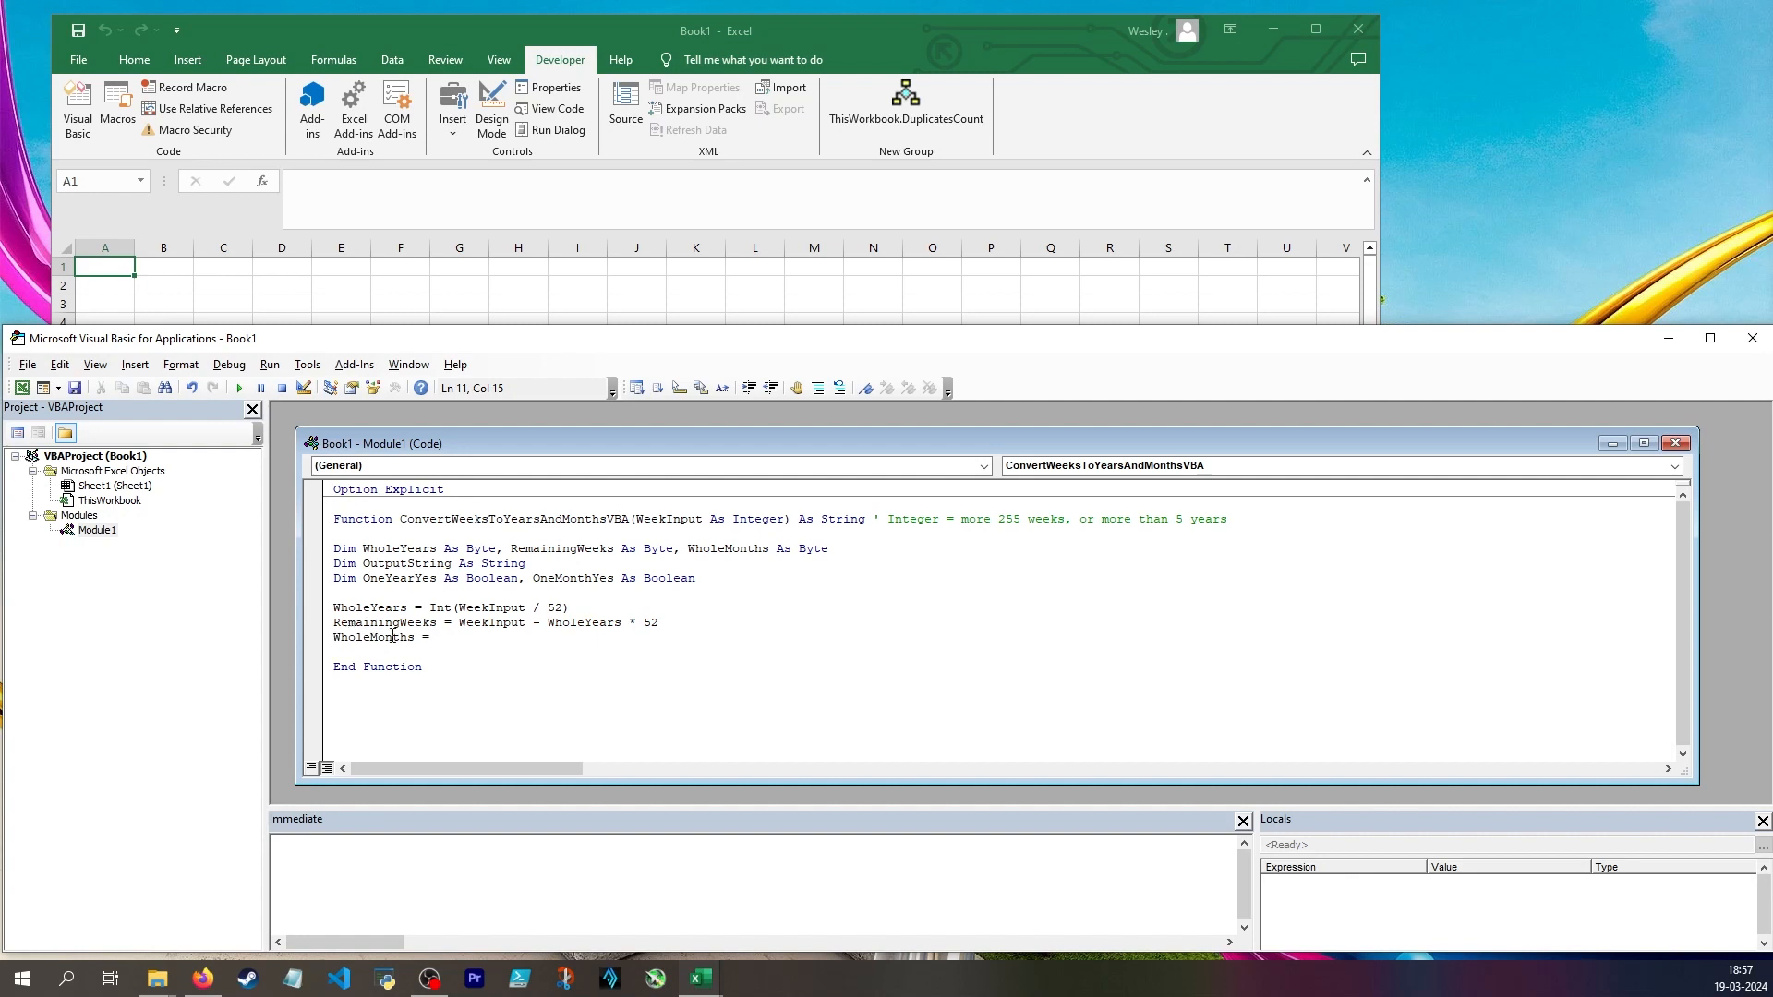
{"action": "type", "text": "ceil"}
{"action": "key", "text": "ctrl+space"}
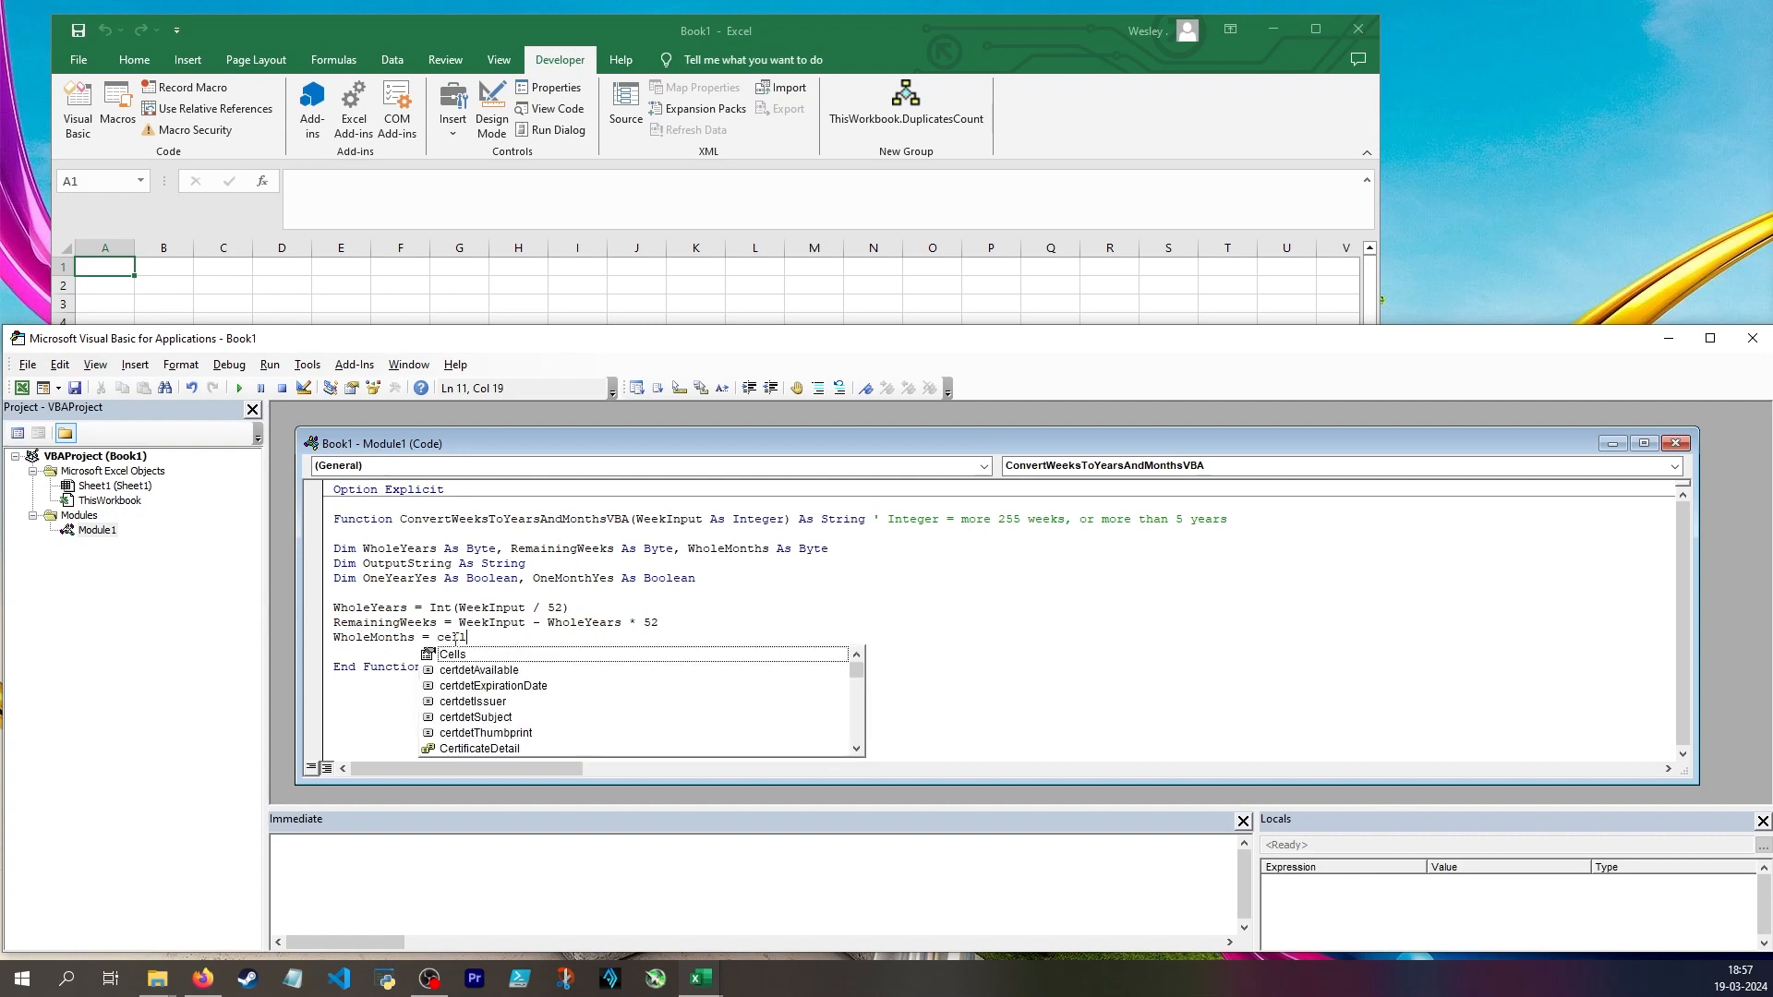
{"action": "key", "text": "BackSpace"}
{"action": "key", "text": "BackSpace"}
Set WholeMonths to Application.WorksheetFunction.RoundUp(RemainingWeeks / 4, 0), followed by the comment "assume that 4 weeks = 1 month, but inaccurate"
{"action": "type", "text": "appli"}
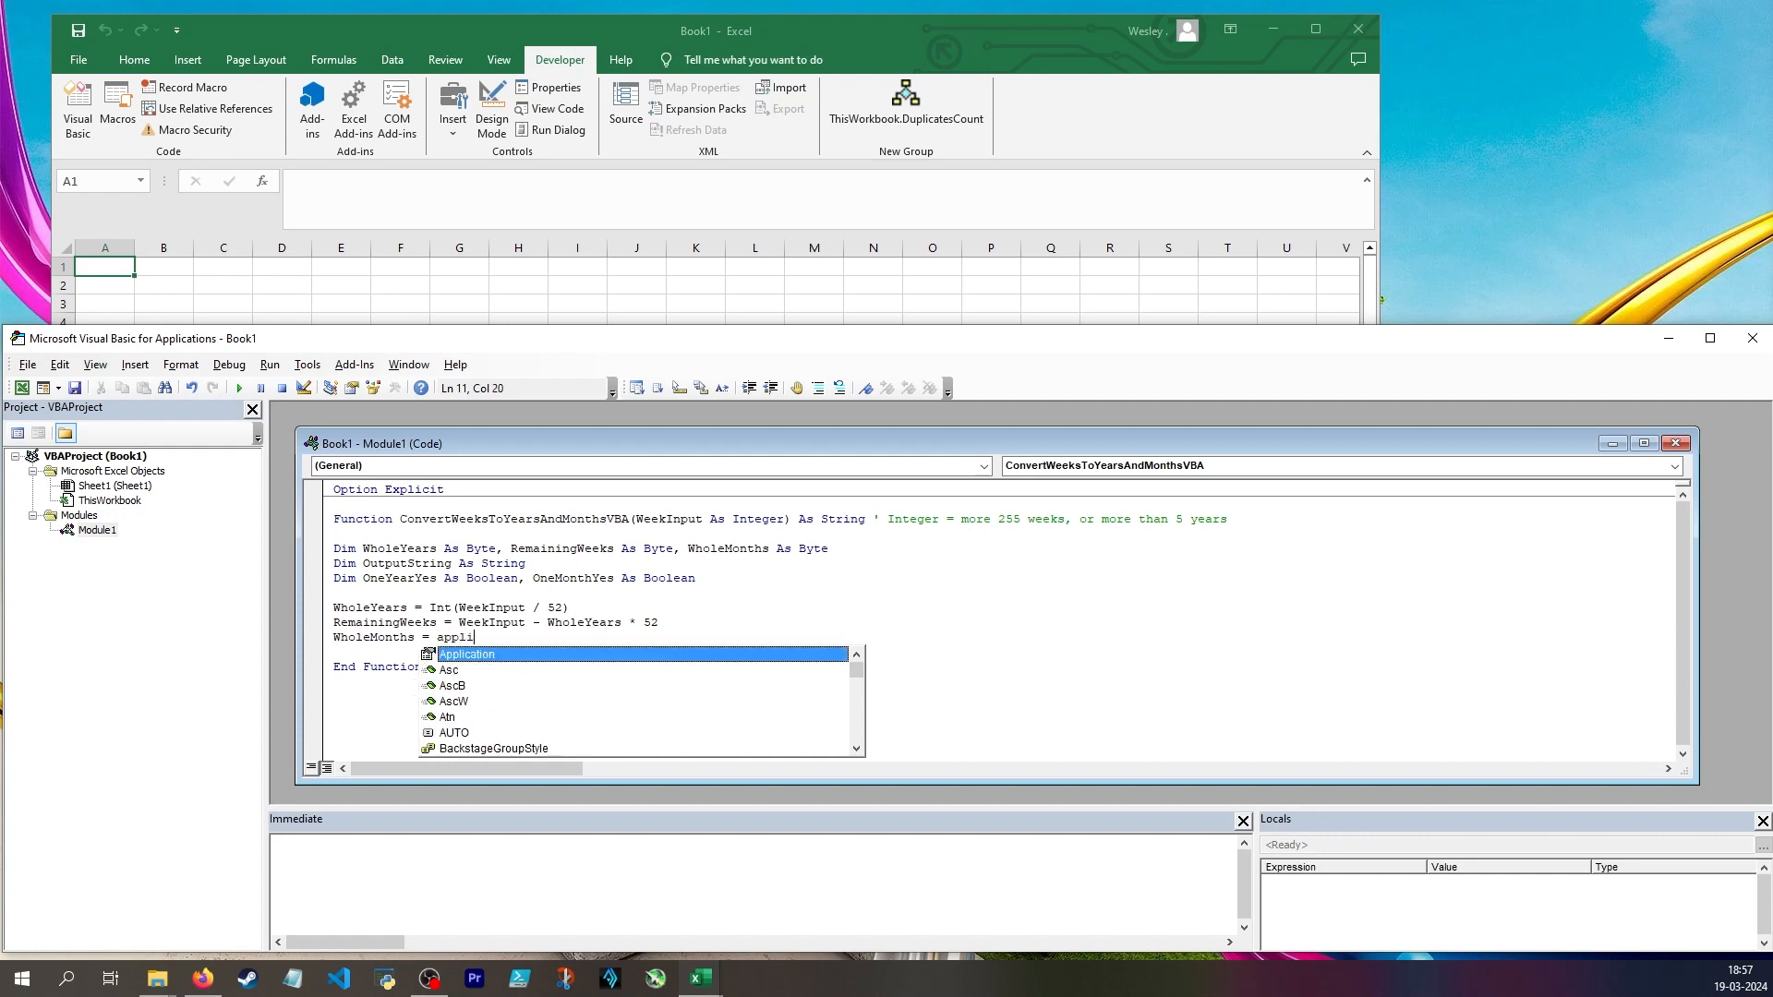
{"action": "key", "text": "Tab"}
{"action": "type", "text": "."}
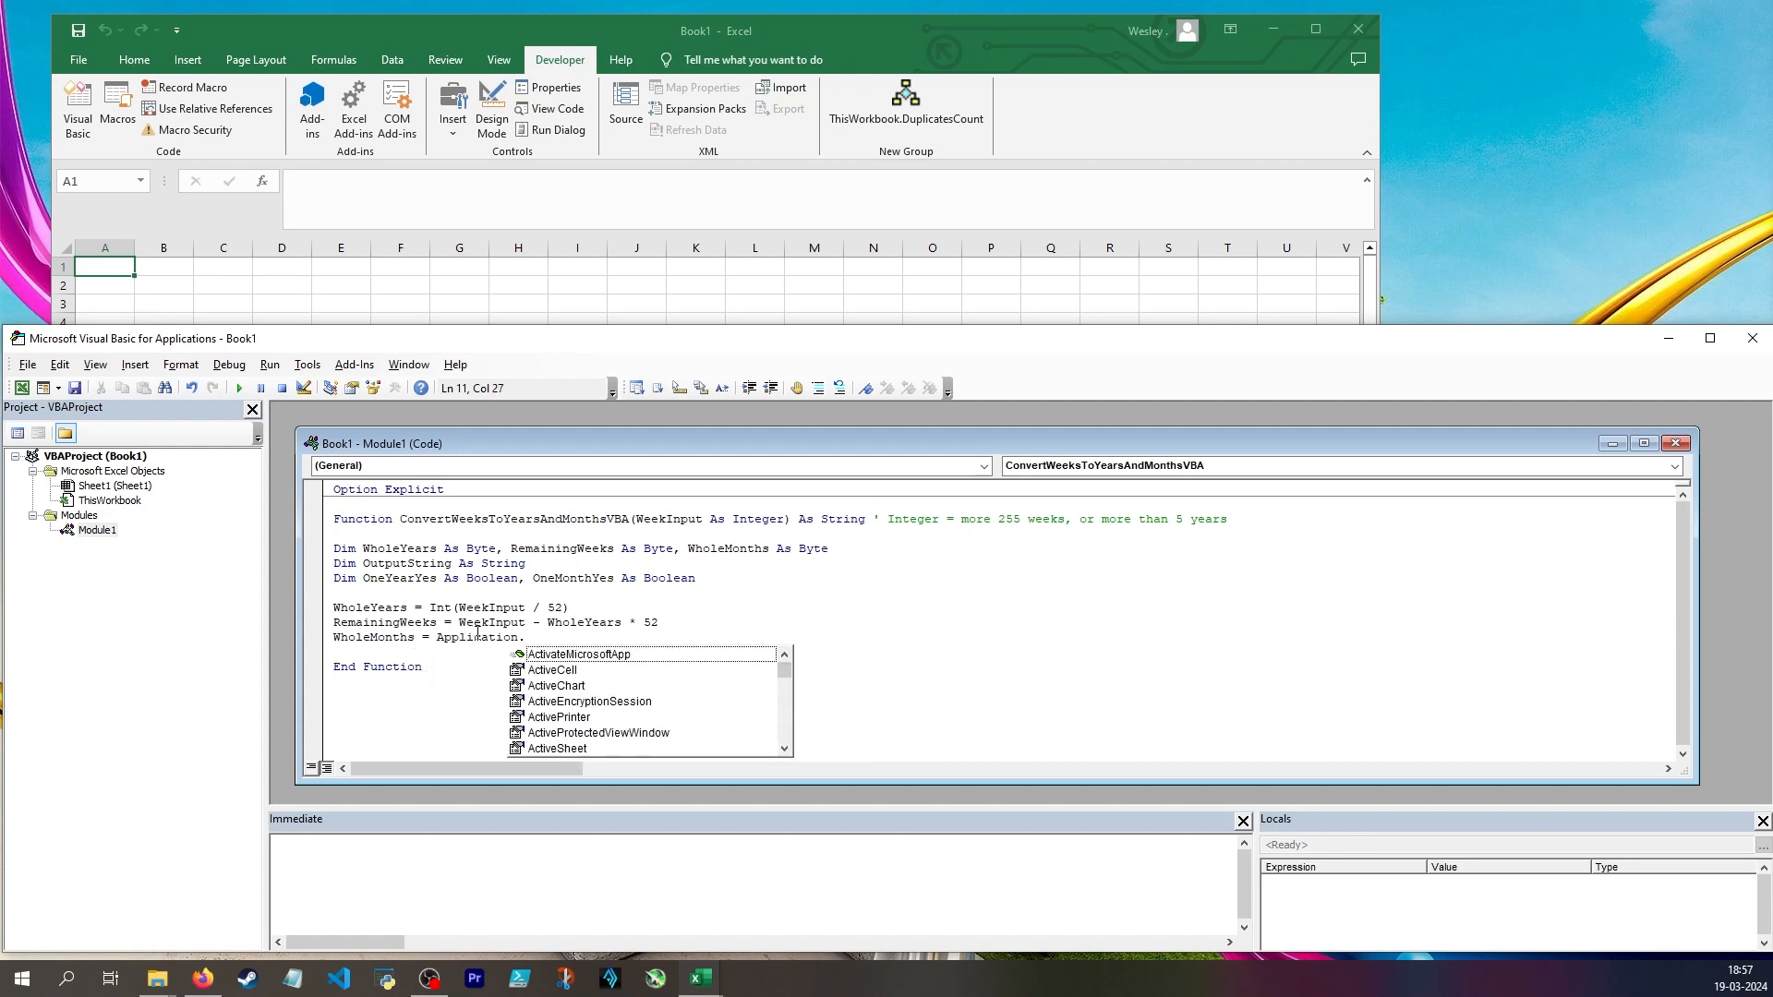
{"action": "type", "text": "works"}
{"action": "key", "text": "Tab"}
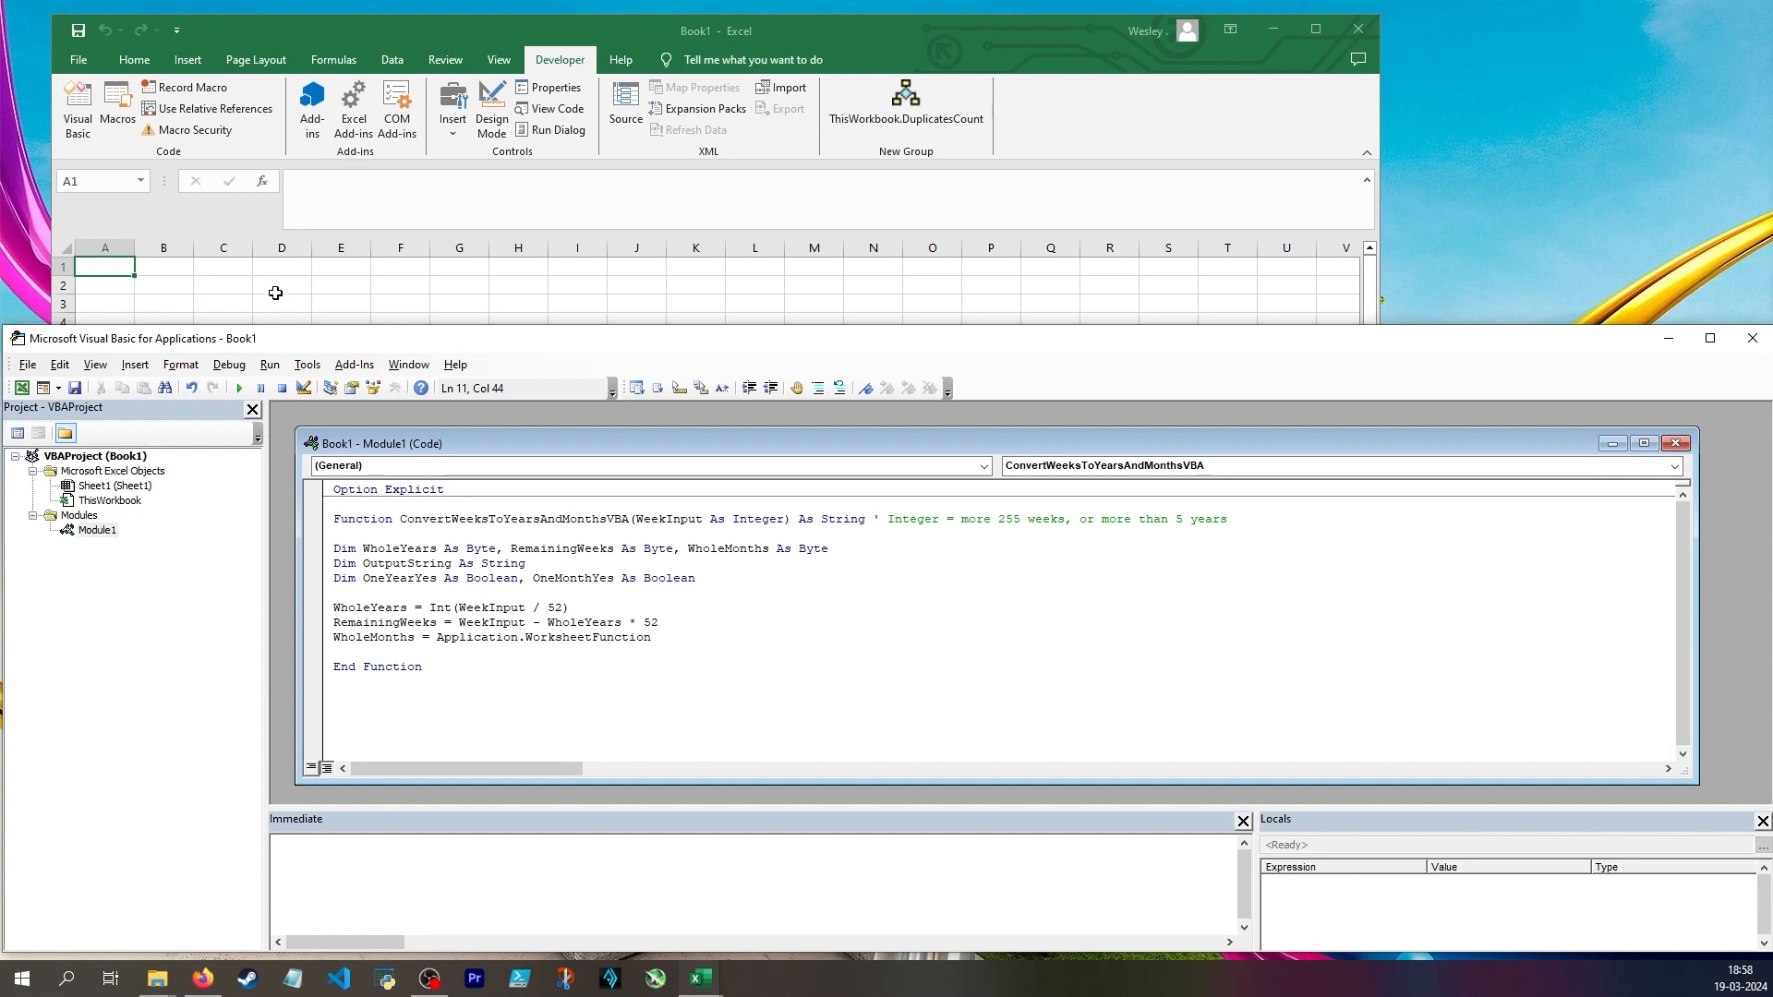
{"action": "type", "text": ".rou"}
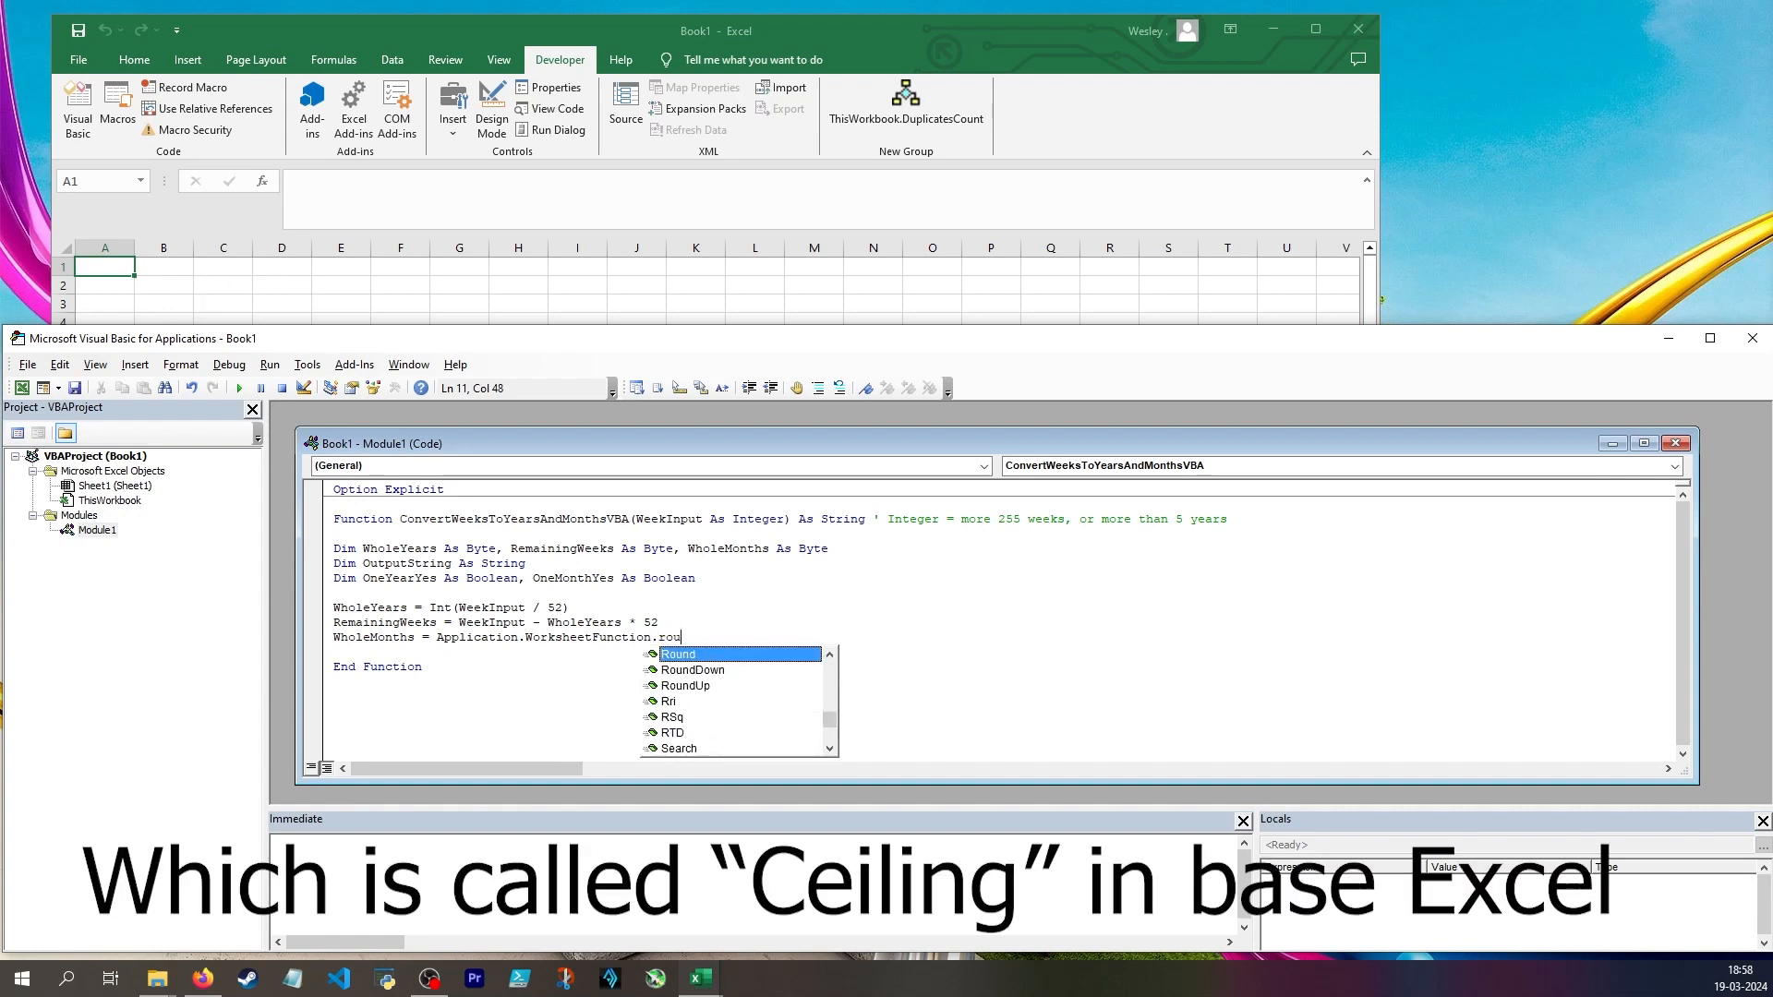
{"action": "key", "text": "Down"}
{"action": "key", "text": "Tab"}
{"action": "type", "text": "("}
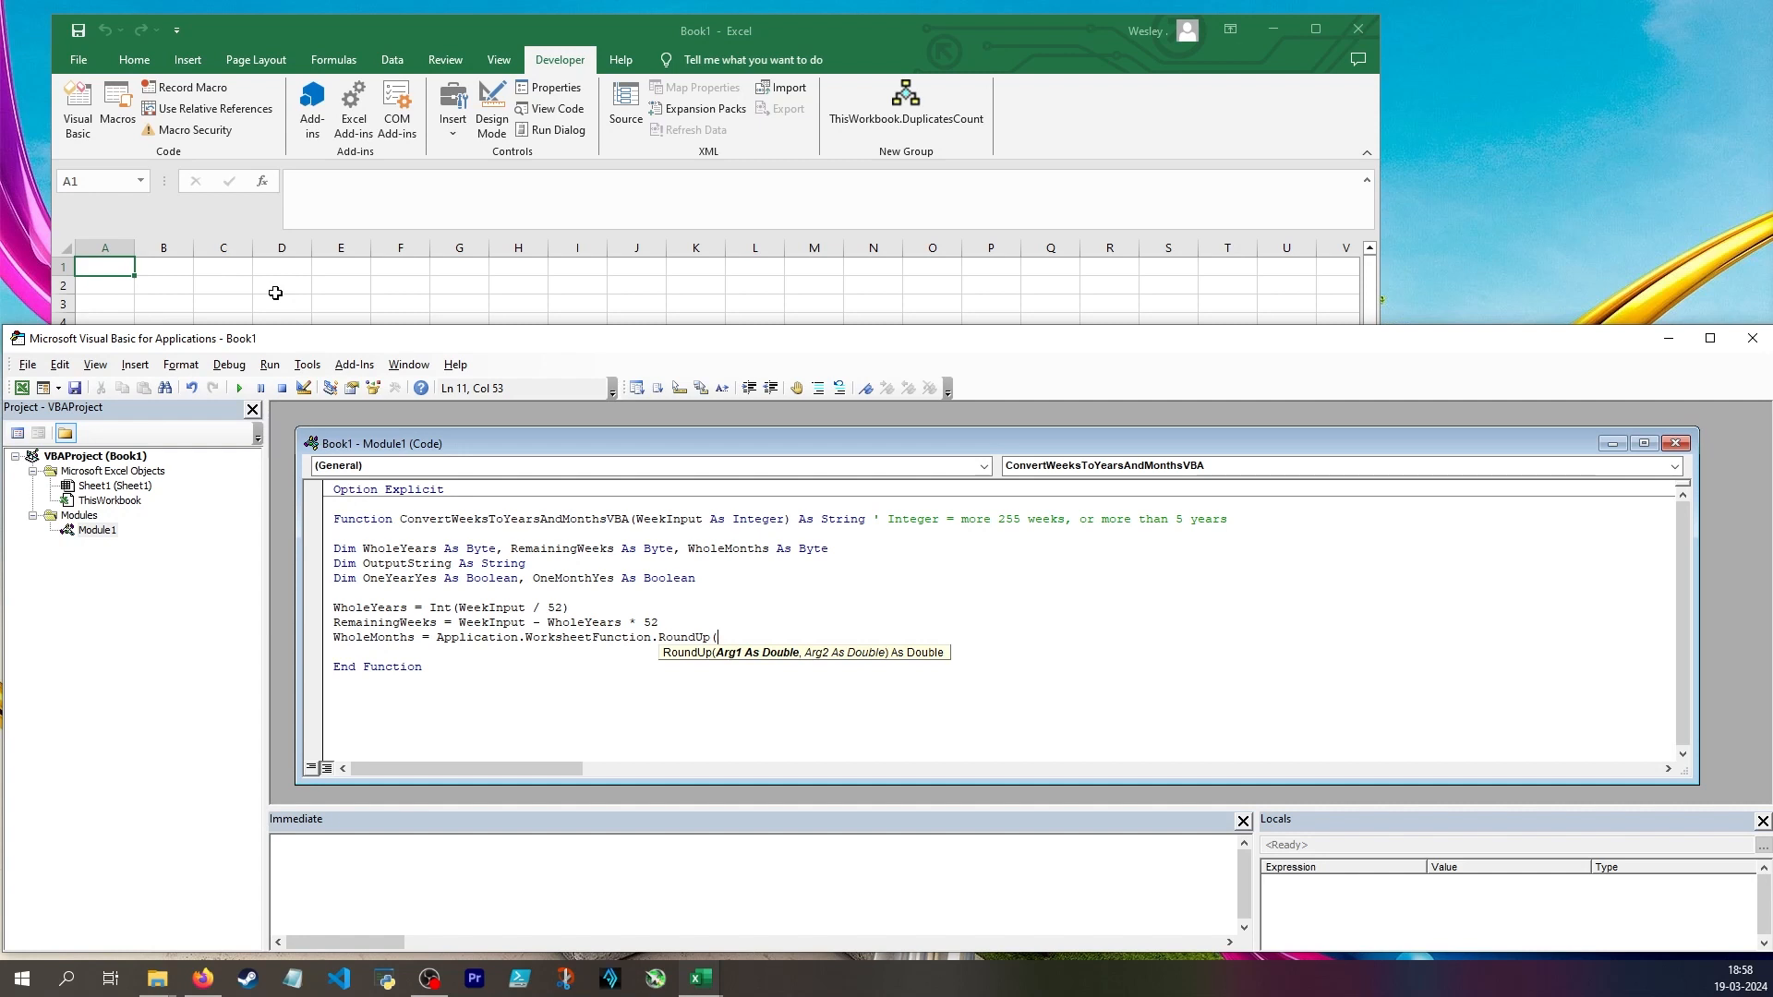
{"action": "type", "text": "RemainingWeeks / 4, 0) ' assume that 4 weeks = 1 month"}
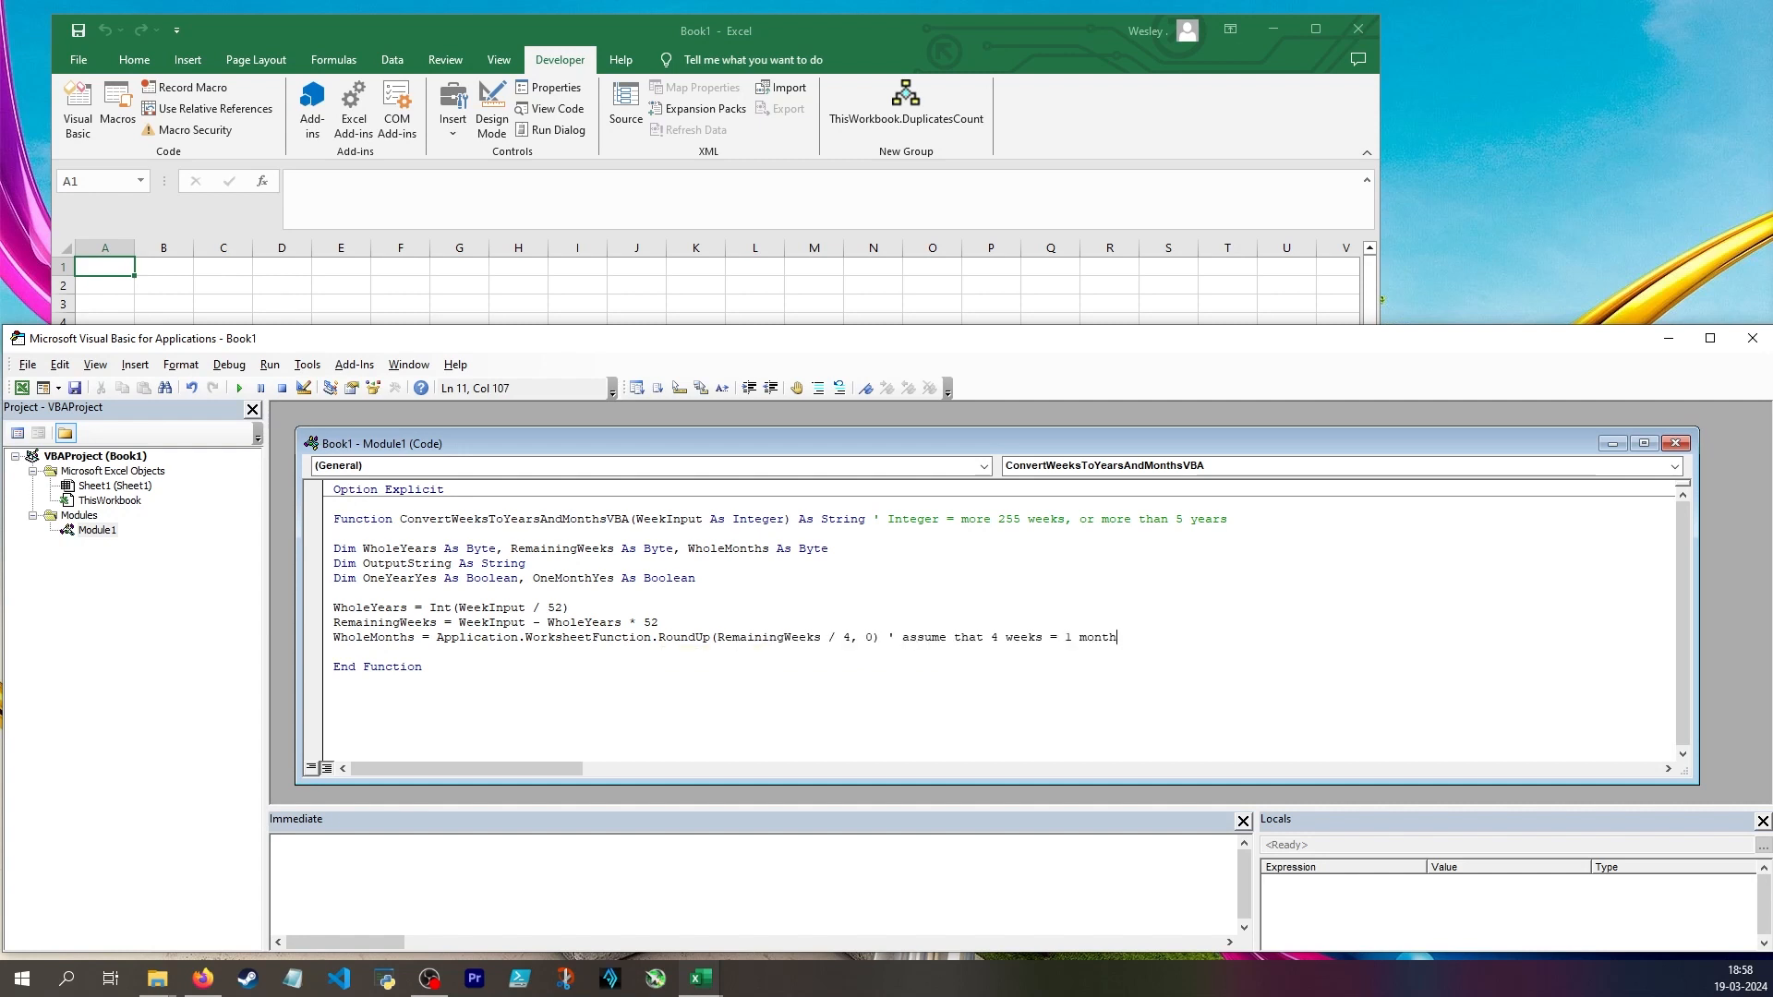
{"action": "type", "text": ", but inaccurate"}
Add an aligned comment below: "round up so 2,5 months = 3, because you complete the project in that time frame", followed by blank lines
{"action": "key", "text": "Return"}
{"action": "key", "text": "Tab"}
{"action": "key", "text": "Tab"}
{"action": "key", "text": "Tab"}
{"action": "key", "text": "Tab"}
{"action": "key", "text": "Tab"}
{"action": "key", "text": "Tab"}
{"action": "key", "text": "Tab"}
{"action": "key", "text": "Tab"}
{"action": "key", "text": "Tab"}
{"action": "key", "text": "Tab"}
{"action": "key", "text": "Tab"}
{"action": "key", "text": "Tab"}
{"action": "key", "text": "Tab"}
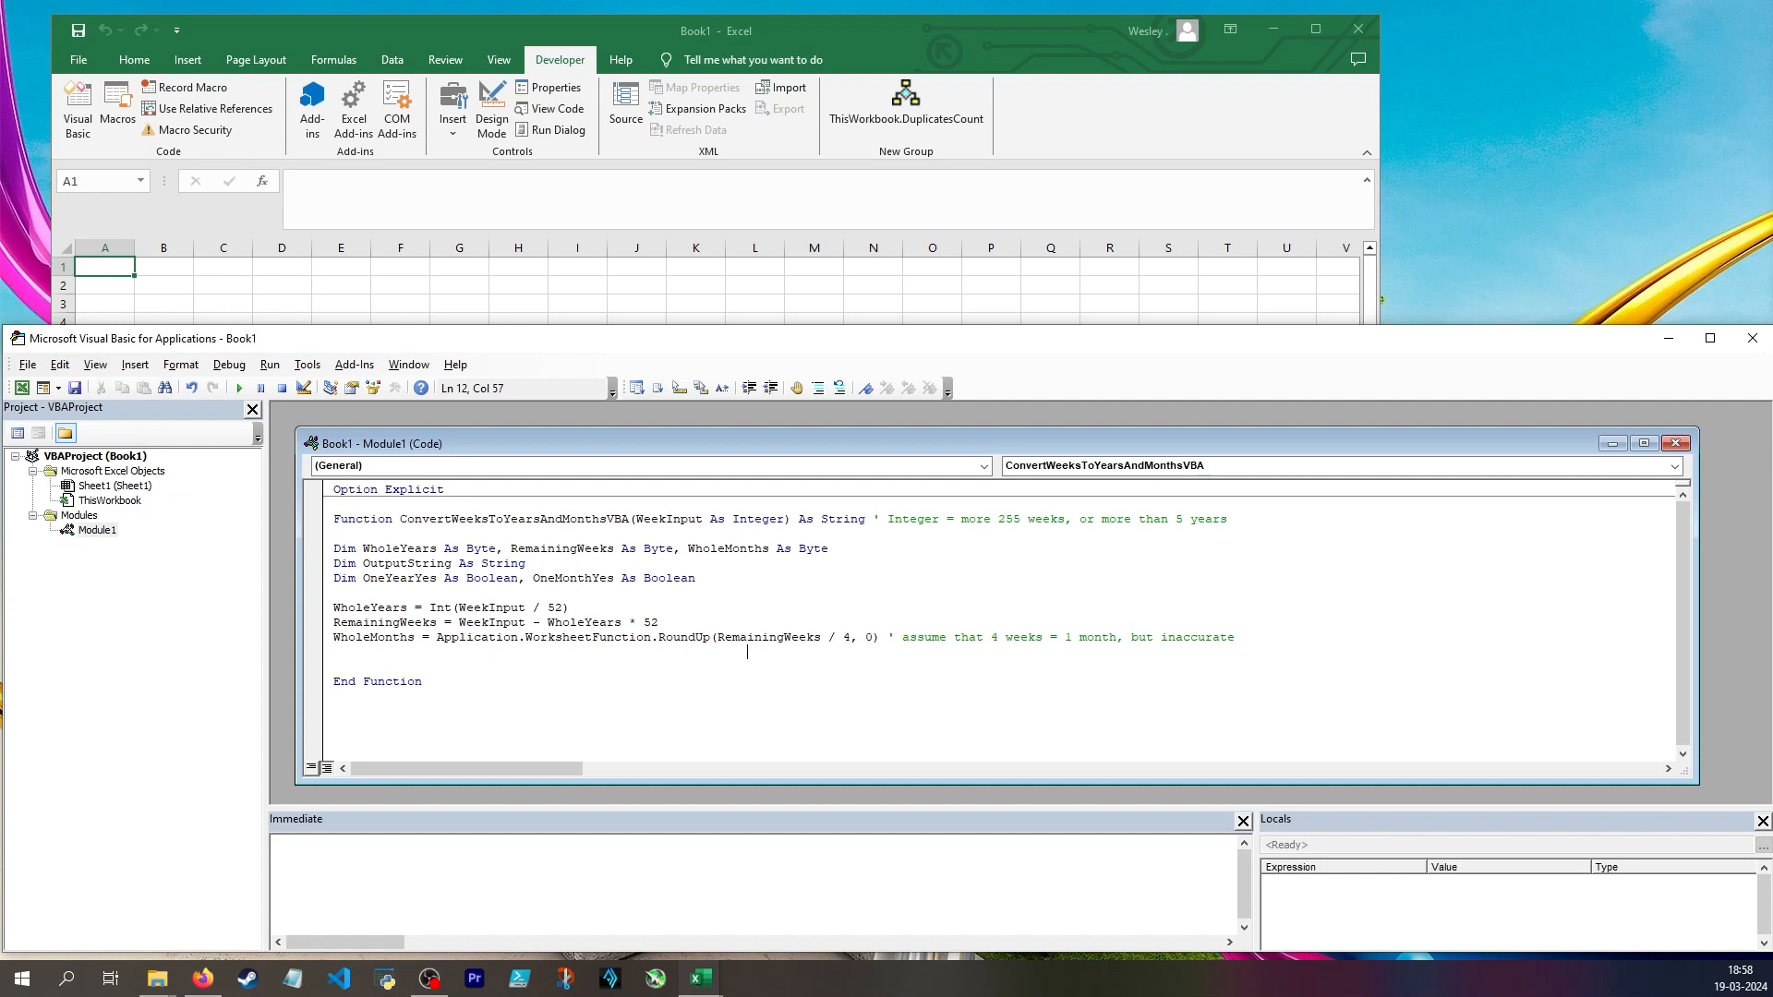
{"action": "type", "text": "ame"}
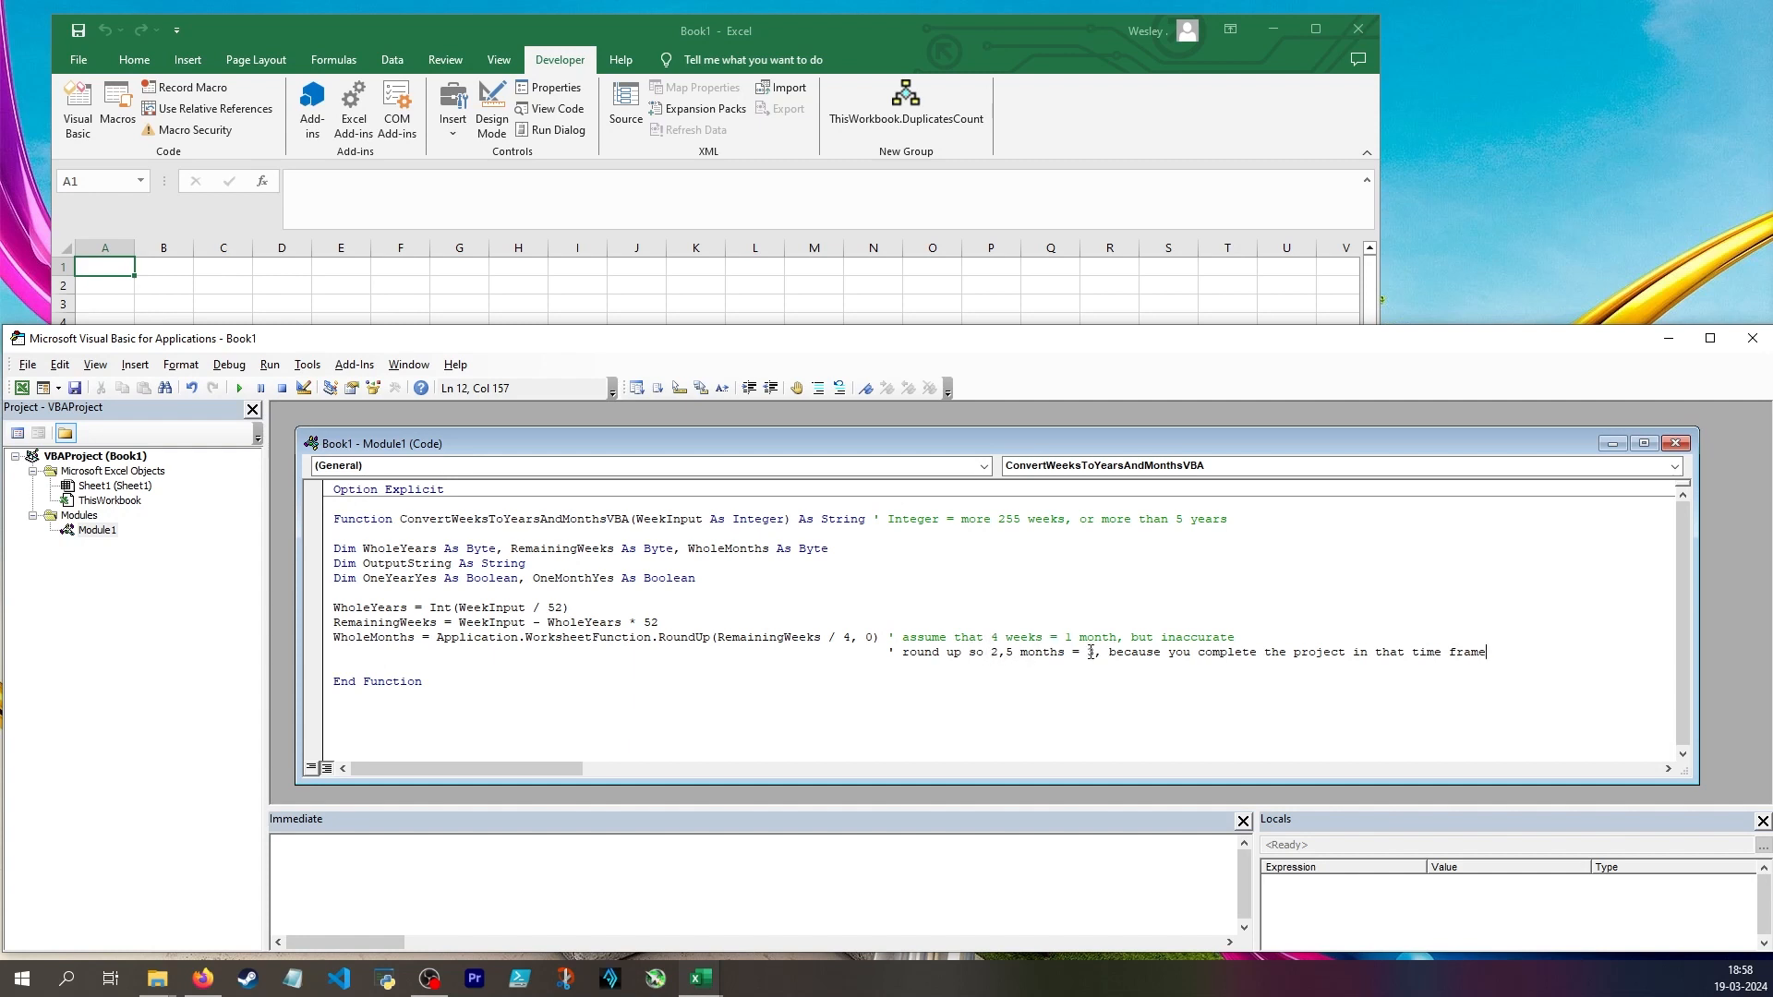
{"action": "left_click_drag", "start_coordinate": [1093, 652], "coordinate": [1013, 653]}
{"action": "left_click", "coordinate": [1025, 672]}
{"action": "key", "text": "Return"}
{"action": "key", "text": "Return"}
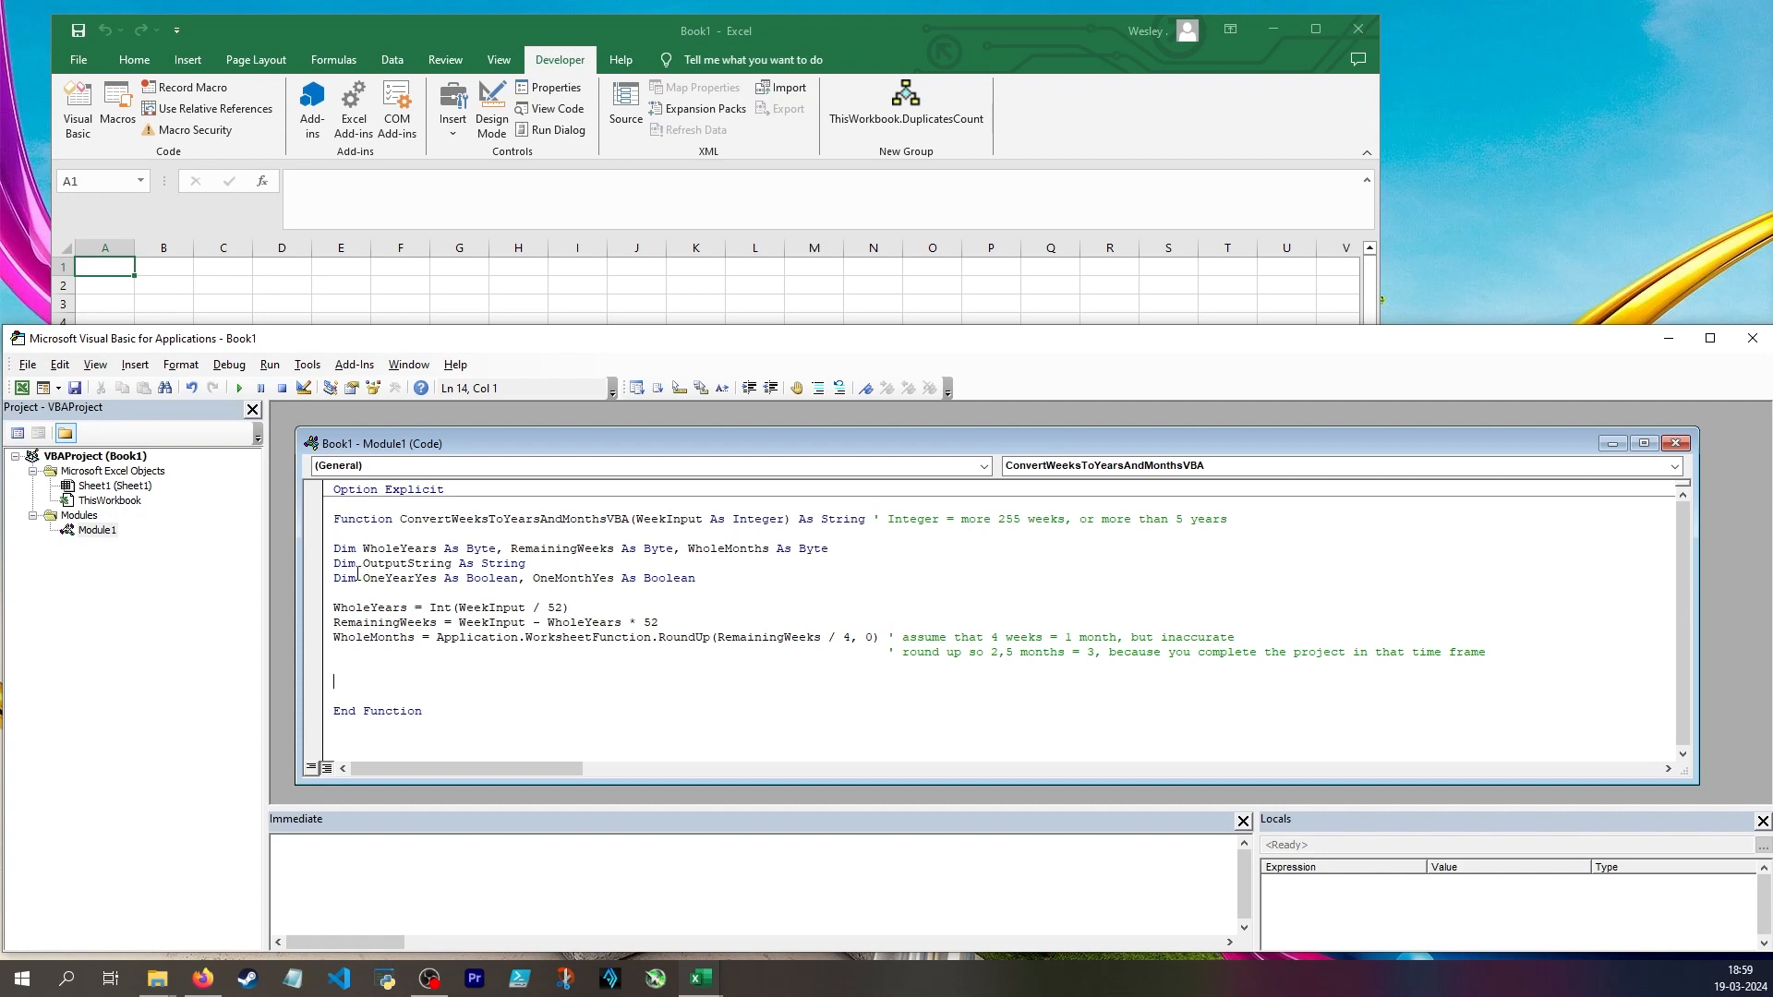
Add the line If WholeYears = 1 Then OneYearYes = True below the comments
{"action": "left_click_drag", "start_coordinate": [350, 578], "coordinate": [555, 578]}
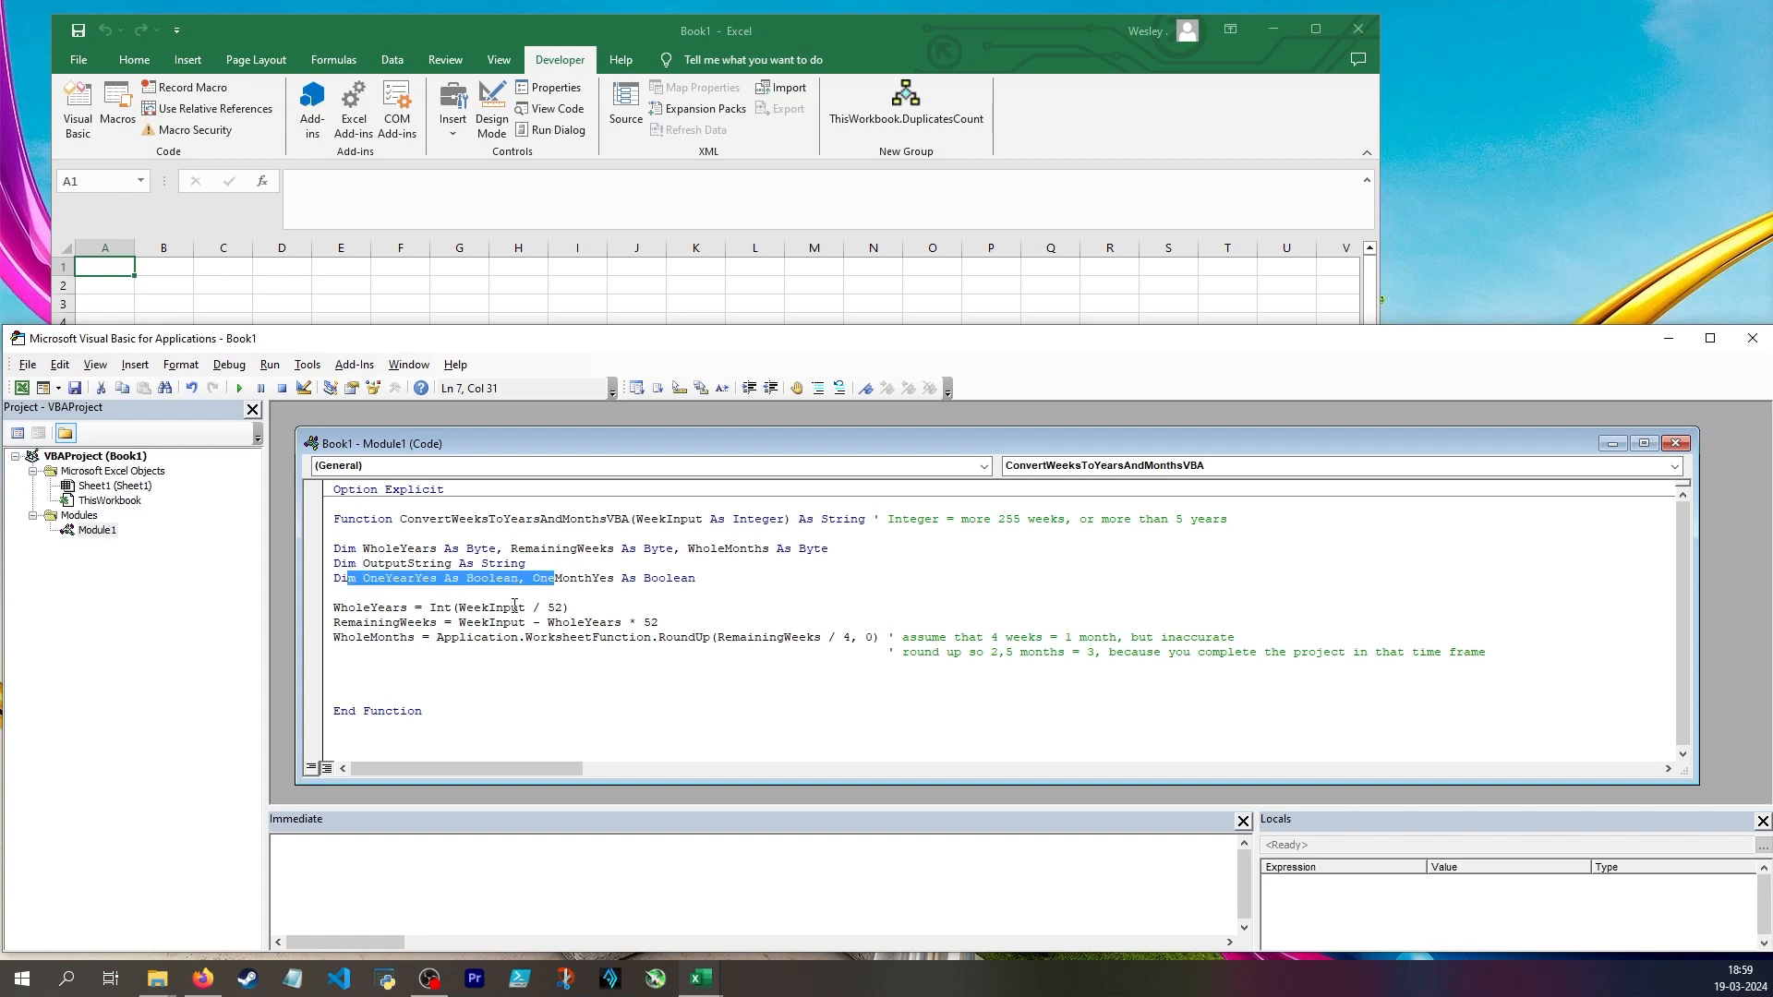
{"action": "left_click", "coordinate": [415, 671]}
{"action": "key", "text": "Down"}
{"action": "type", "text": "if WholeYears "}
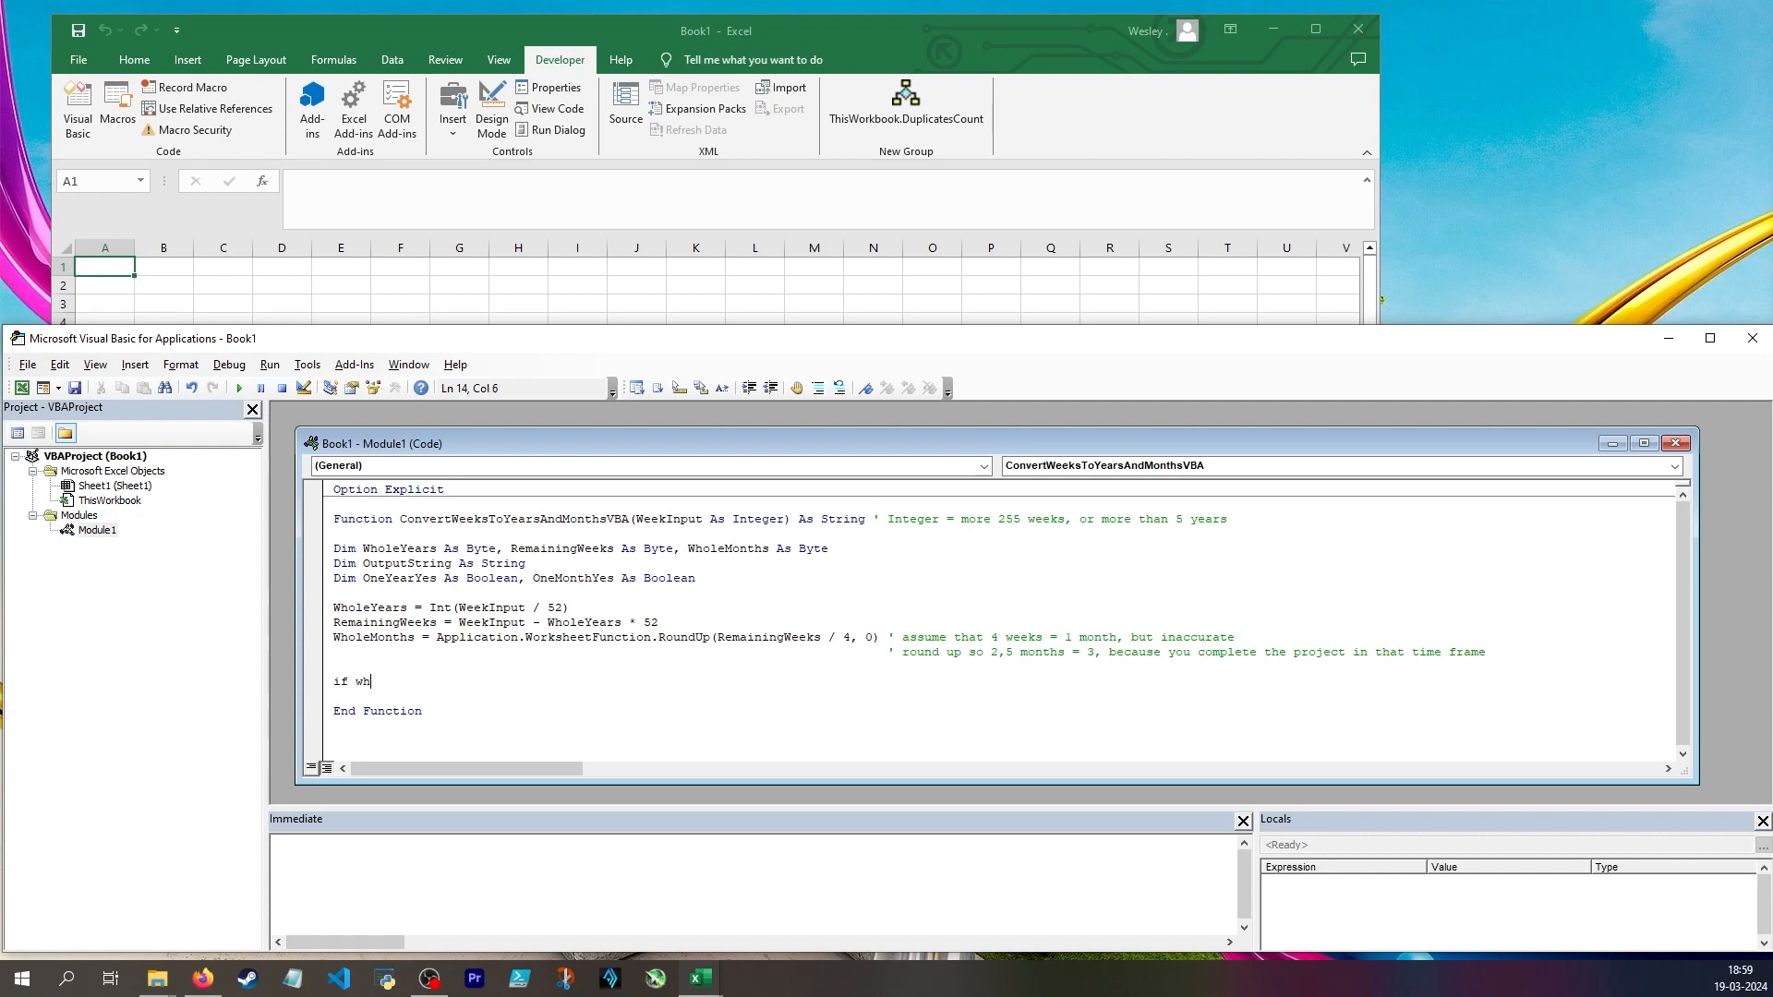
{"action": "type", "text": "= 1 then OneYearYes = True"}
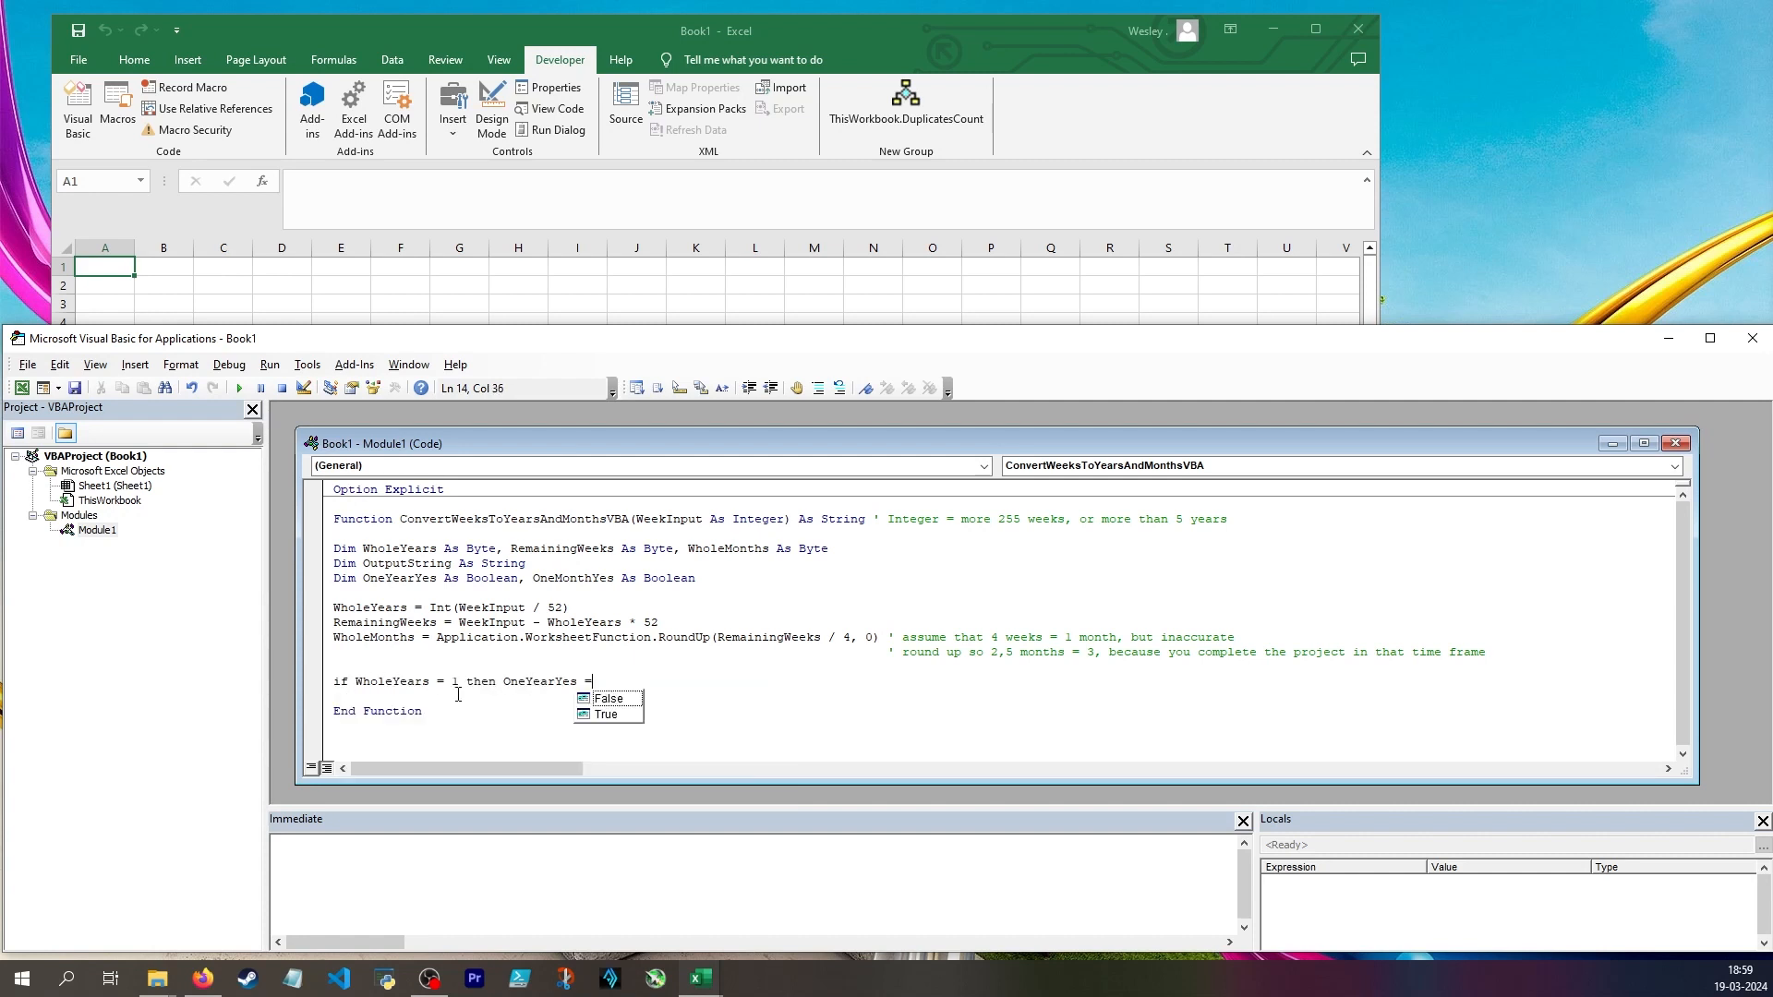
{"action": "key", "text": "Return"}
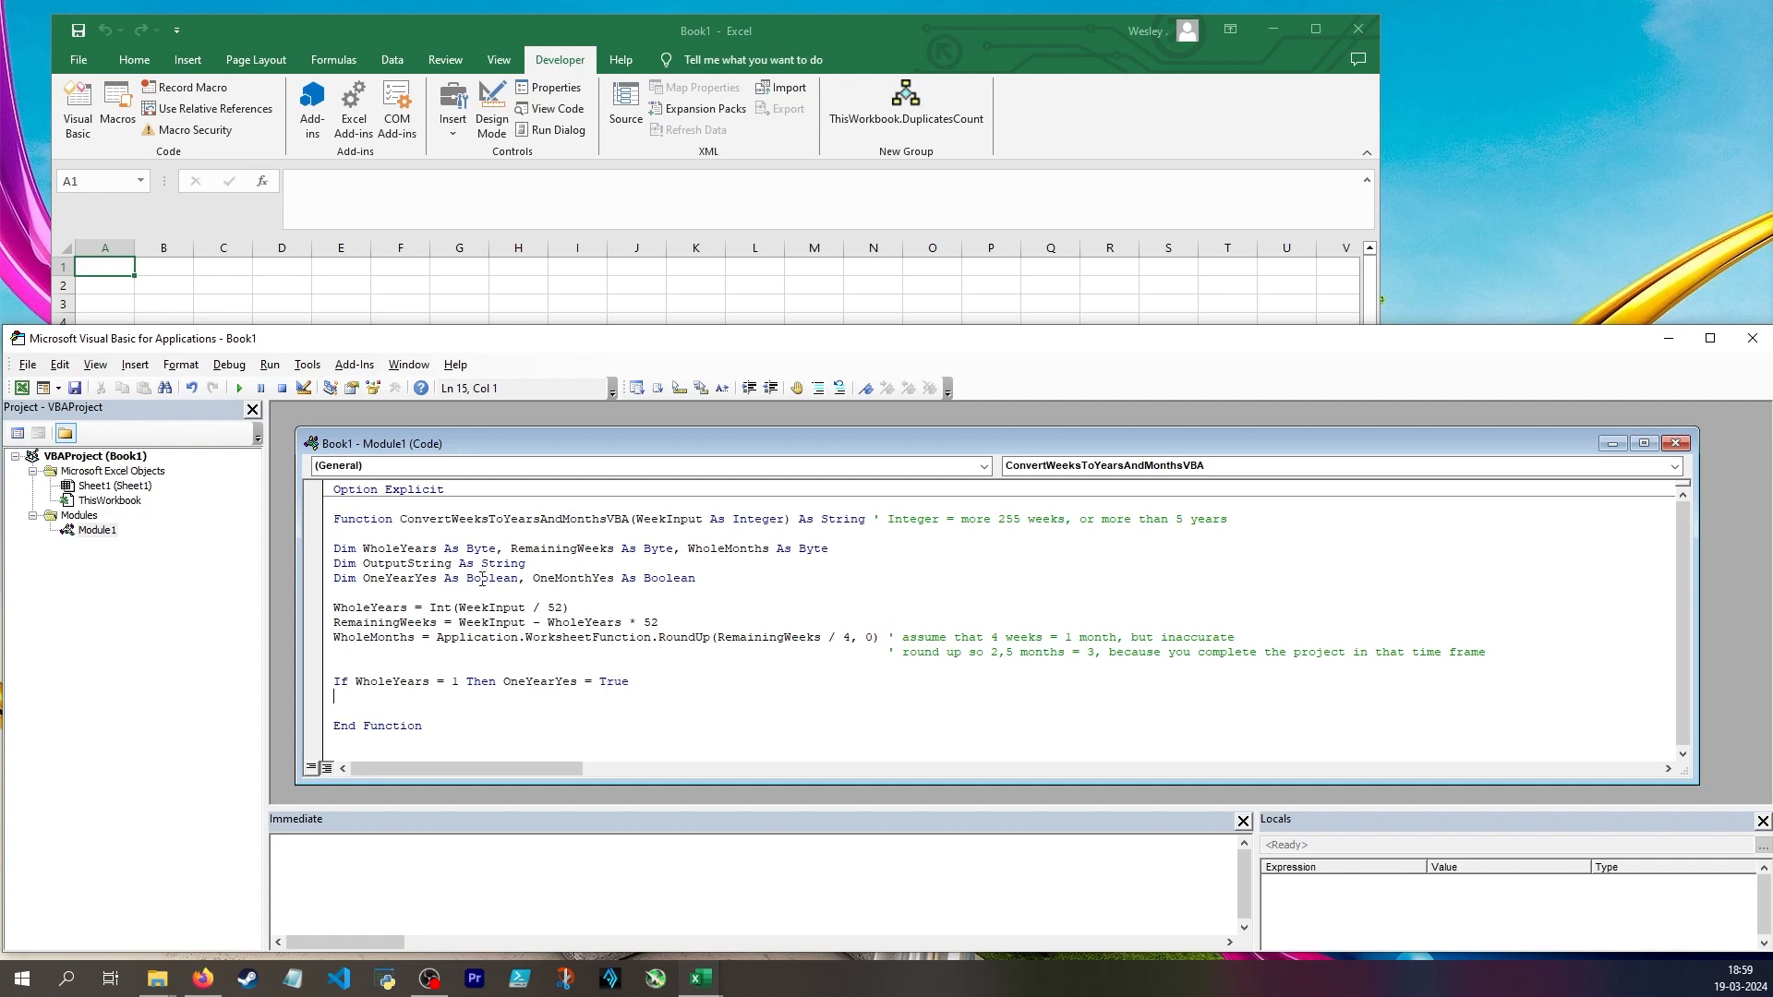
Delete the value True in the OneYearYes condition and pick True again from the suggestions
{"action": "left_click", "coordinate": [616, 686]}
{"action": "double_click", "coordinate": [616, 686]}
{"action": "key", "text": "BackSpace"}
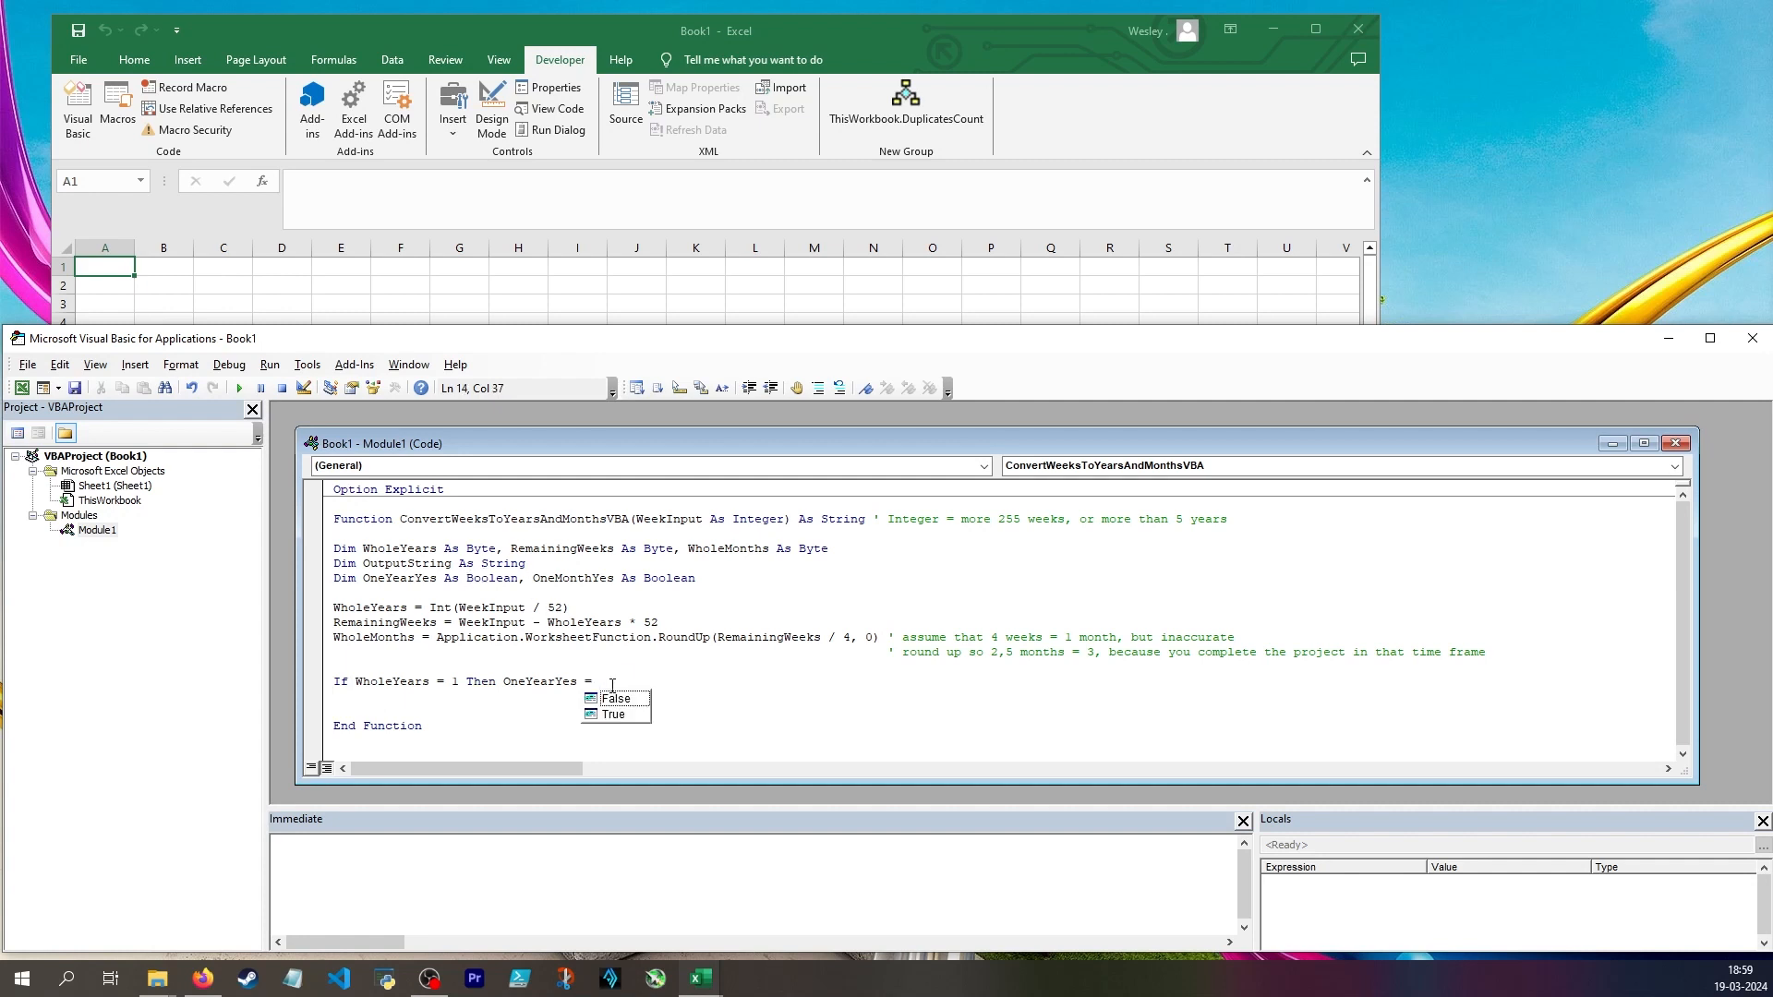
{"action": "key", "text": "Down"}
{"action": "key", "text": "Down"}
{"action": "key", "text": "Tab"}
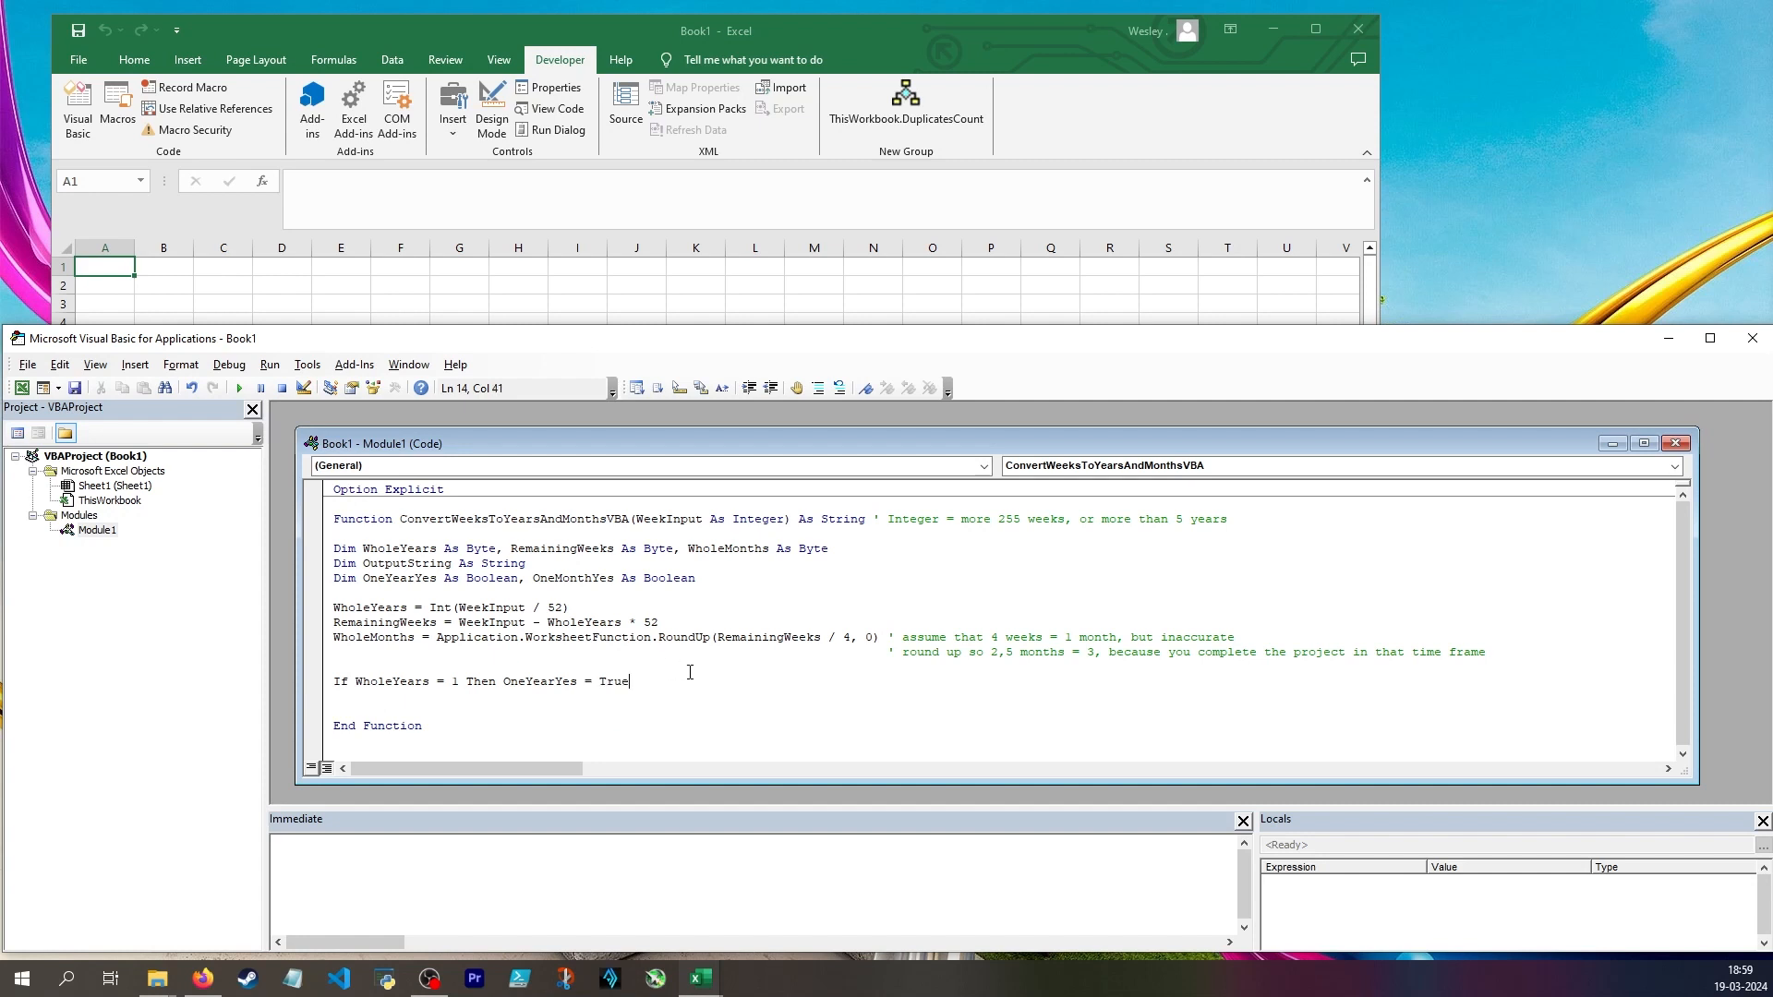
Add the line If WholeMonths = 1 Then OneMonthYes = True, and below it OutputString = "The project is estimated to take "
{"action": "key", "text": "Return"}
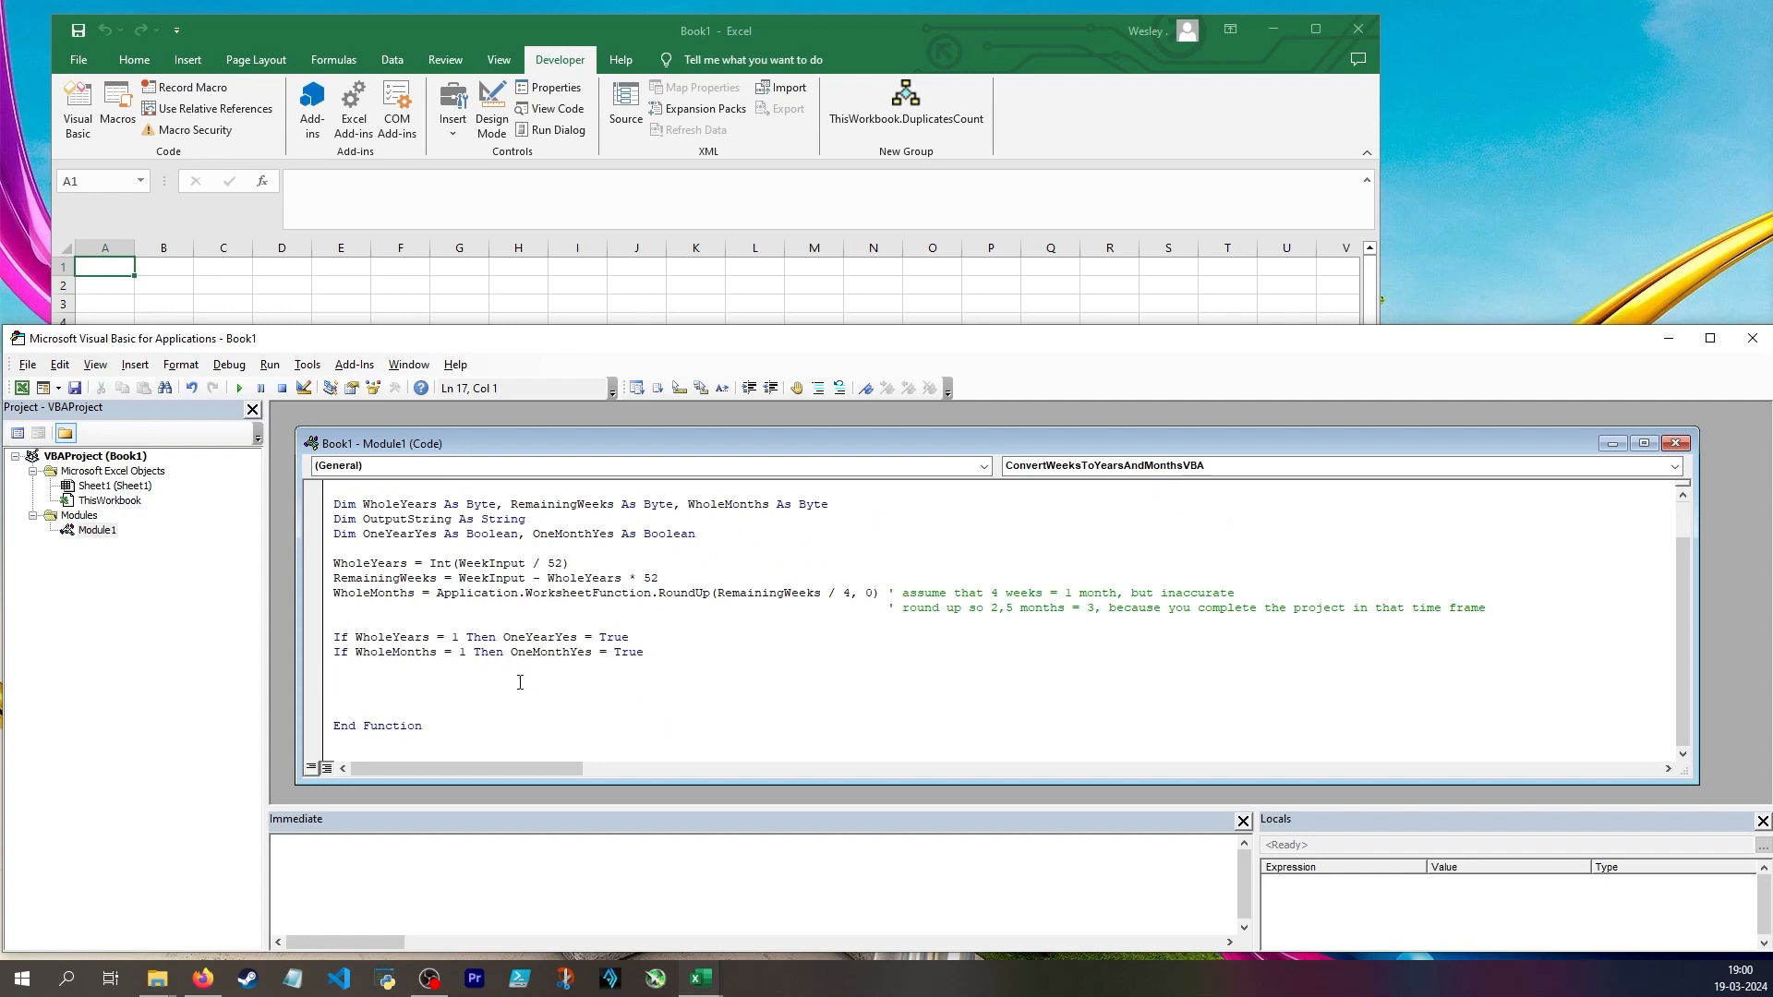
{"action": "key", "text": "Return"}
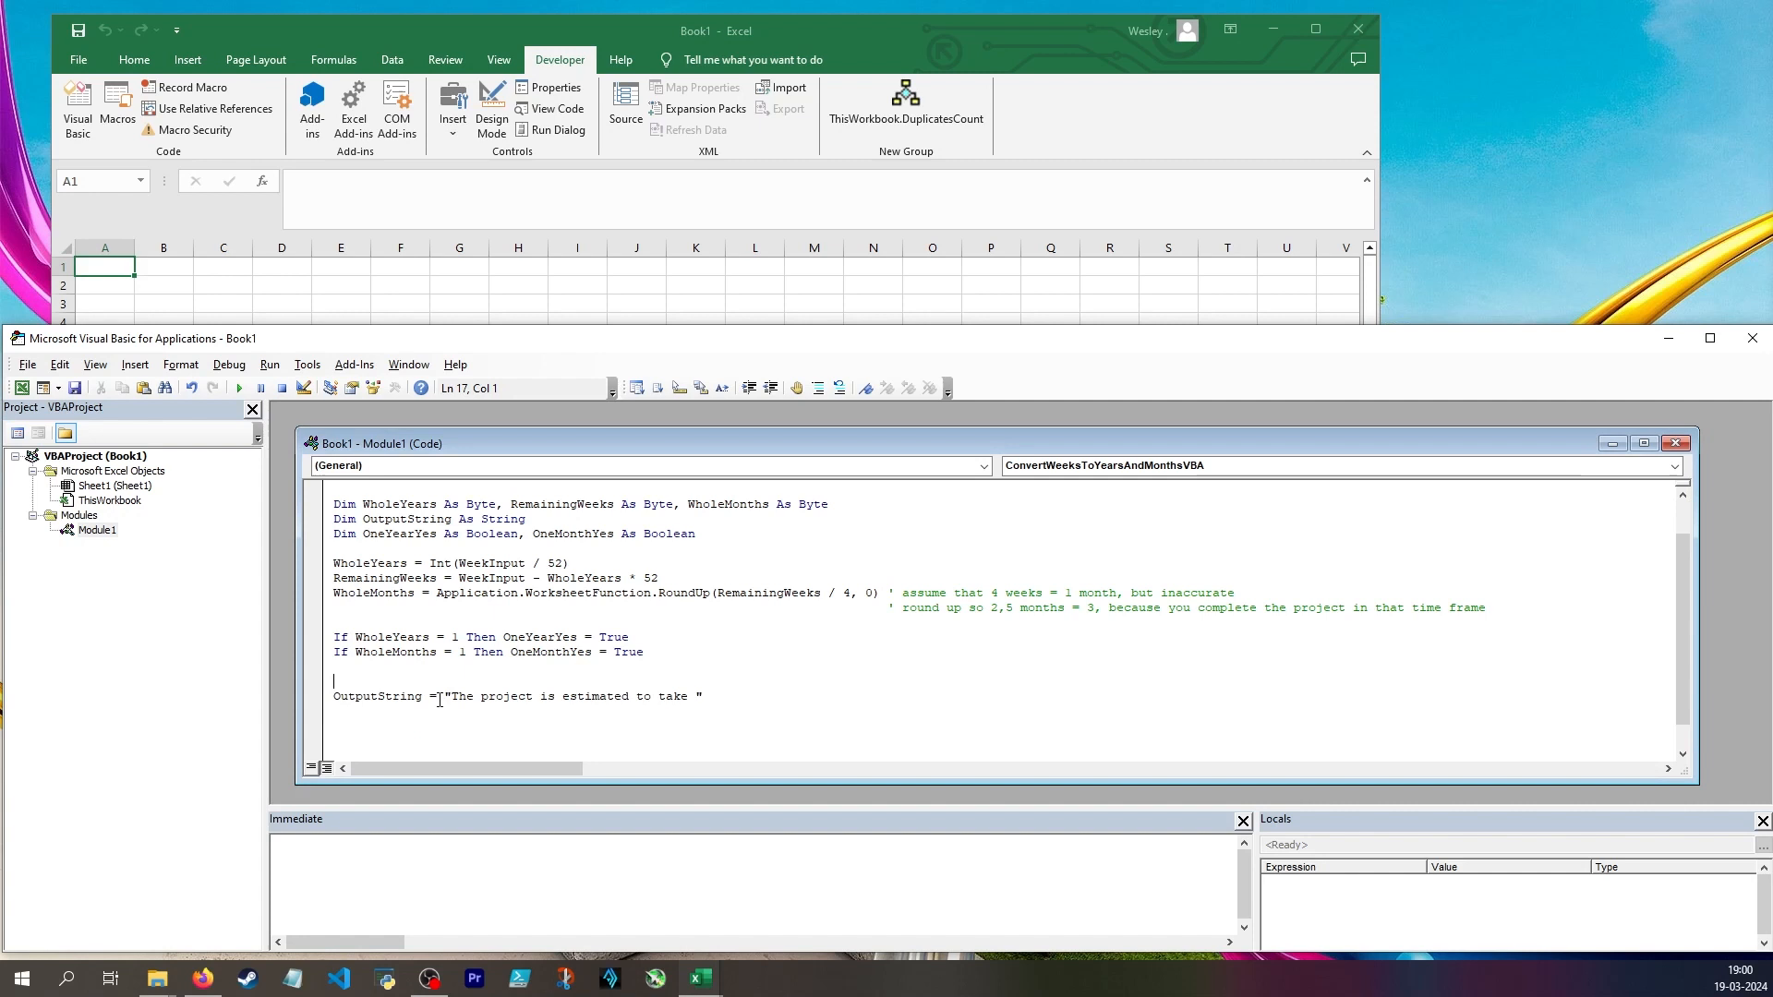
{"action": "key", "text": "Down"}
{"action": "key", "text": "Down"}
Extend the OutputString sentence with & WholeYears & " year"
{"action": "key", "text": "Delete"}
{"action": "left_click_drag", "start_coordinate": [688, 699], "coordinate": [695, 700]}
{"action": "key", "text": "Right"}
{"action": "type", "text": "&"}
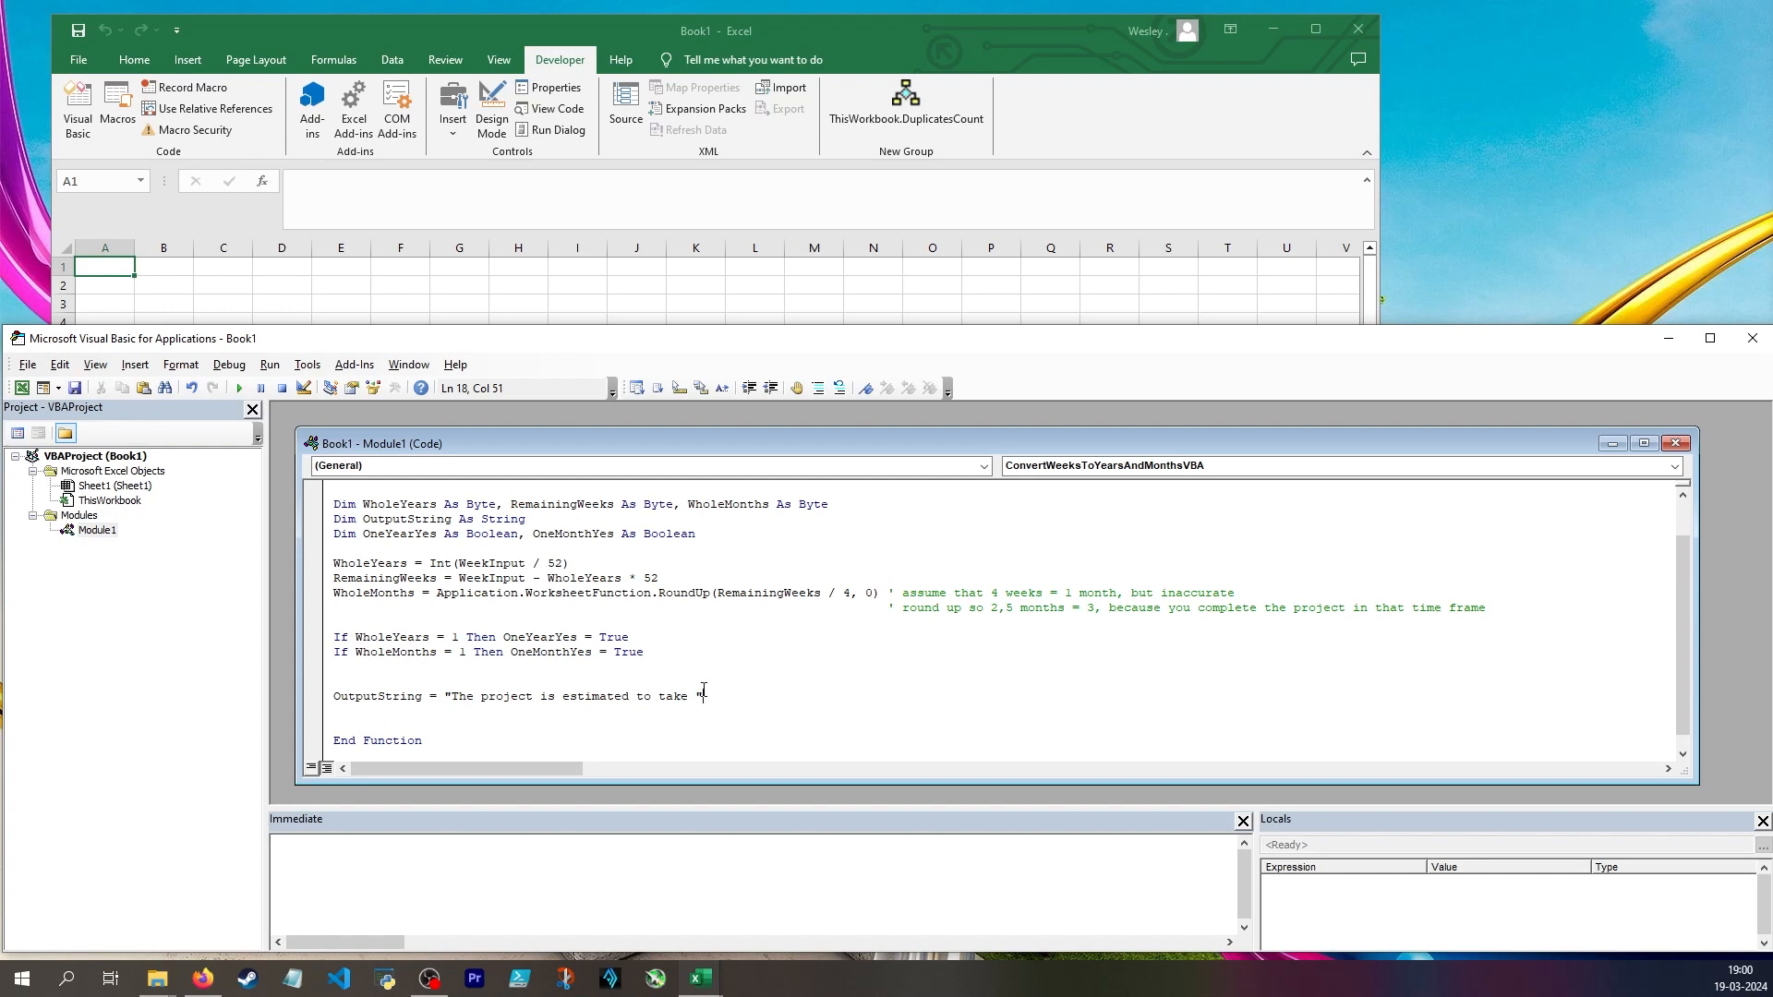
{"action": "type", "text": " WholeYears & \" year\""}
{"action": "key", "text": "Left"}
{"action": "key", "text": "Return"}
Start the condition If OneYearYes = False Then on the line below the year sentence
{"action": "type", "text": "If OneYearYes "}
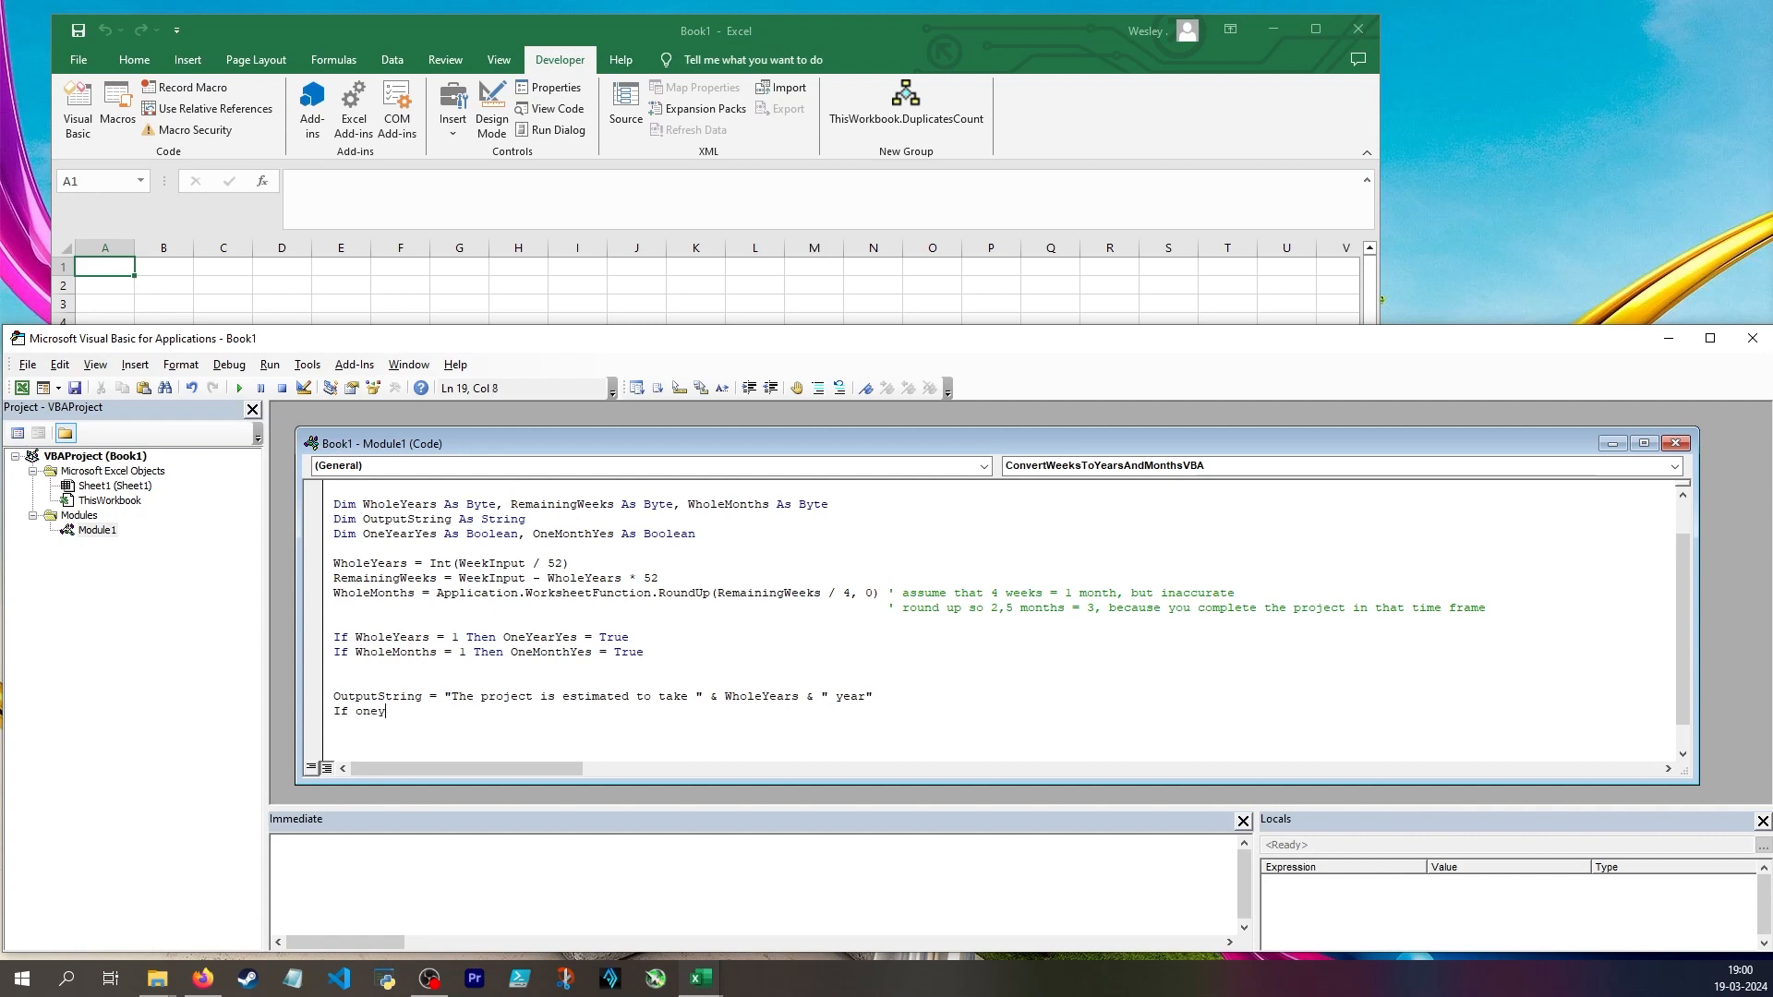
{"action": "type", "text": "= False Then"}
{"action": "key", "text": "Return"}
{"action": "key", "text": "Tab"}
{"action": "left_click", "coordinate": [553, 711]}
{"action": "scroll", "coordinate": [572, 701], "scroll_direction": "down", "scroll_amount": 1}
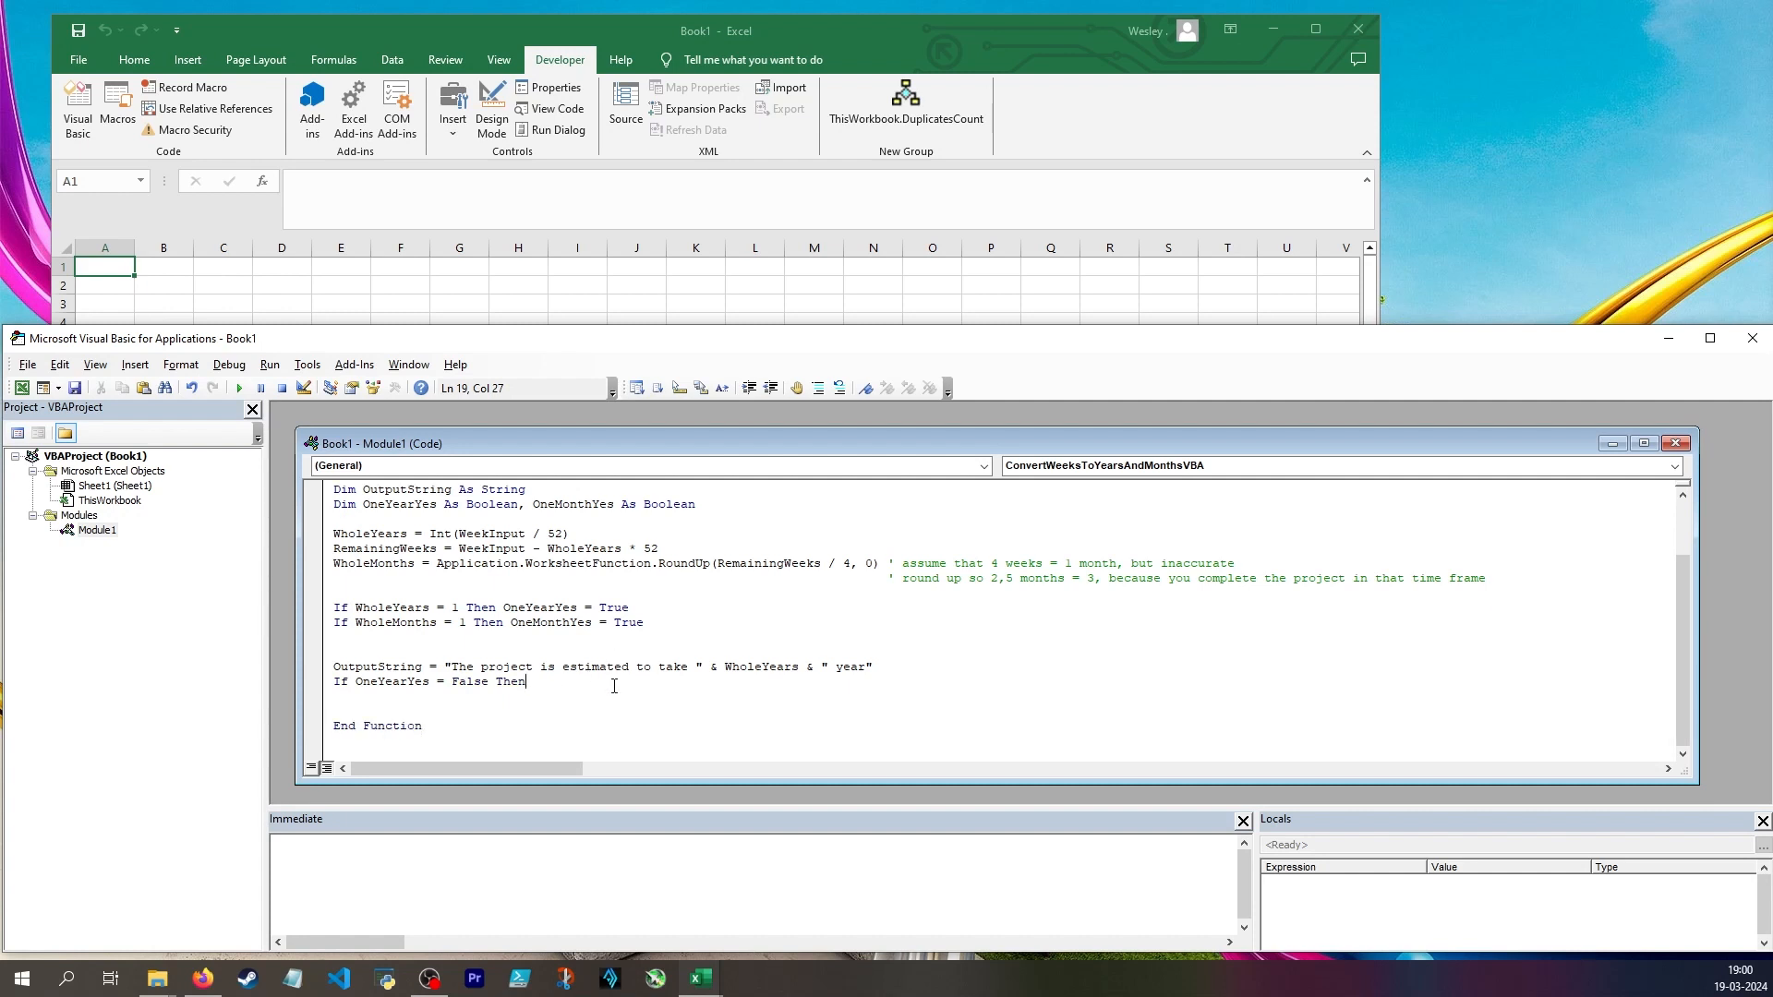
Complete the OneYearYes condition with OutputString = OutputString & "s" and the comment "add plural 's' if <> 1"
{"action": "type", "text": "OutputString = OutputString & \"s\" ' add plural 's' if "}
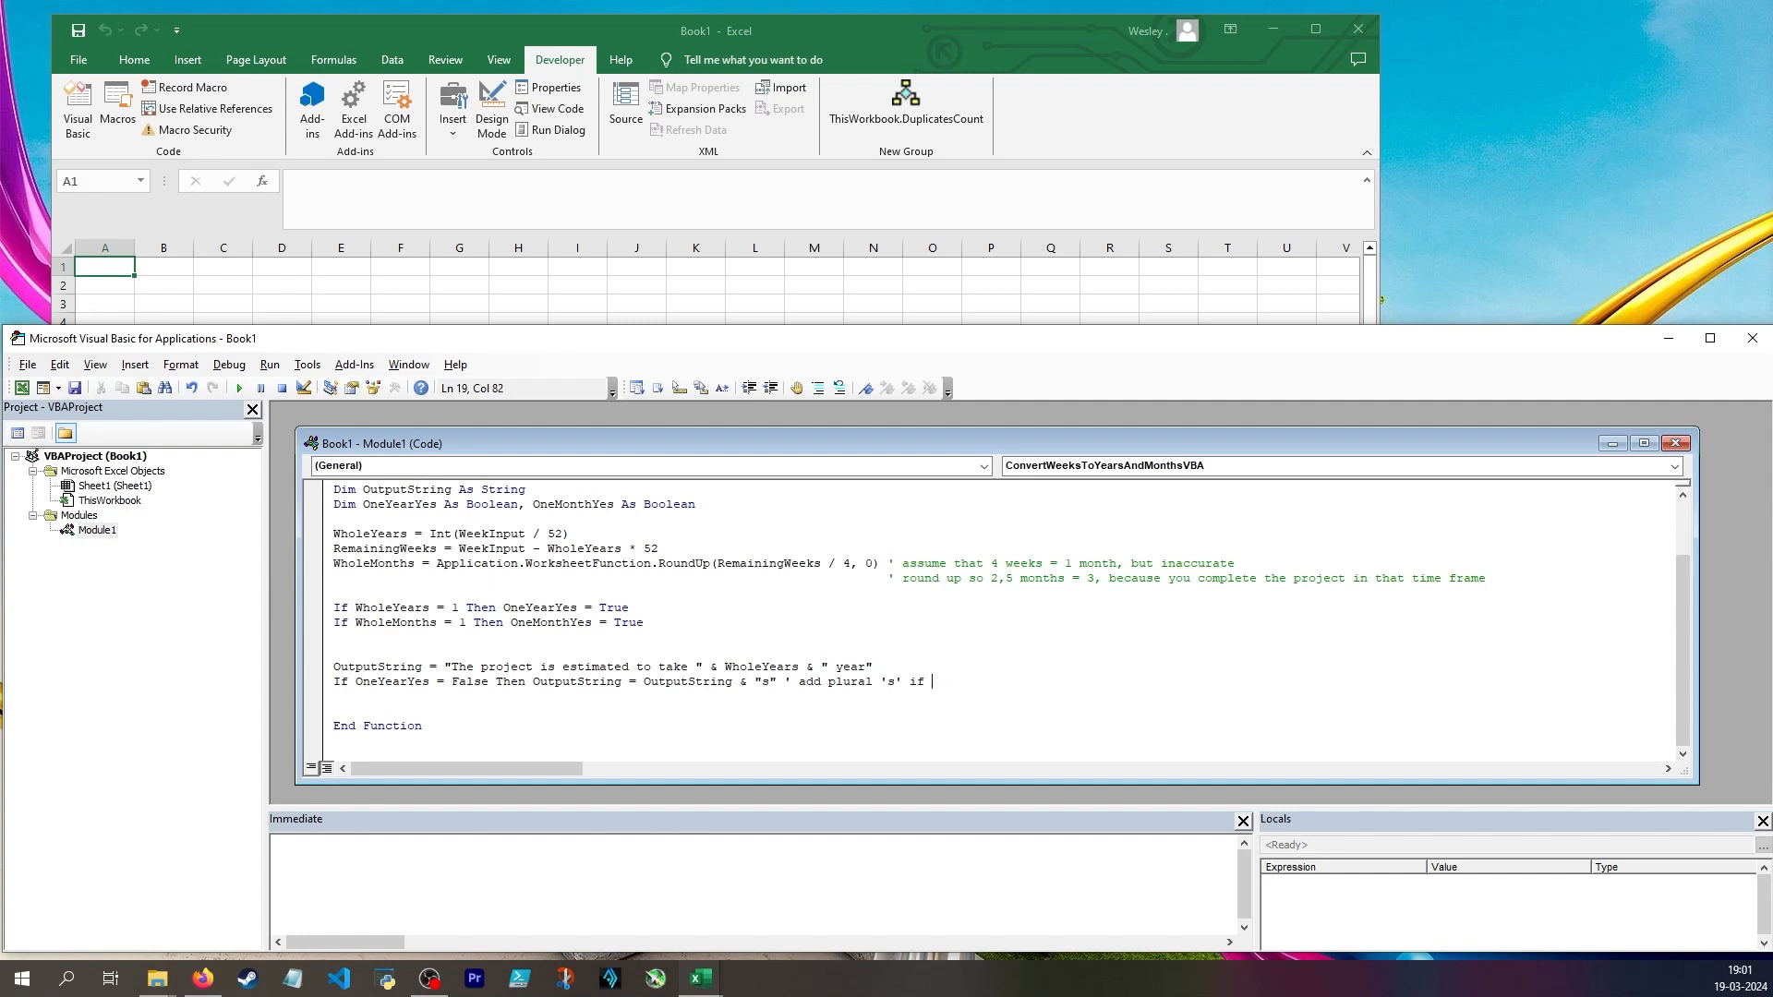
{"action": "type", "text": "<> 0"}
{"action": "key", "text": "BackSpace"}
{"action": "type", "text": "1"}
{"action": "key", "text": "Return"}
{"action": "key", "text": "Return"}
Add the line OutputString = OutputString & " and " & WholeMonths & " month"
{"action": "type", "text": "OutputString"}
{"action": "key", "text": "ctrl+space"}
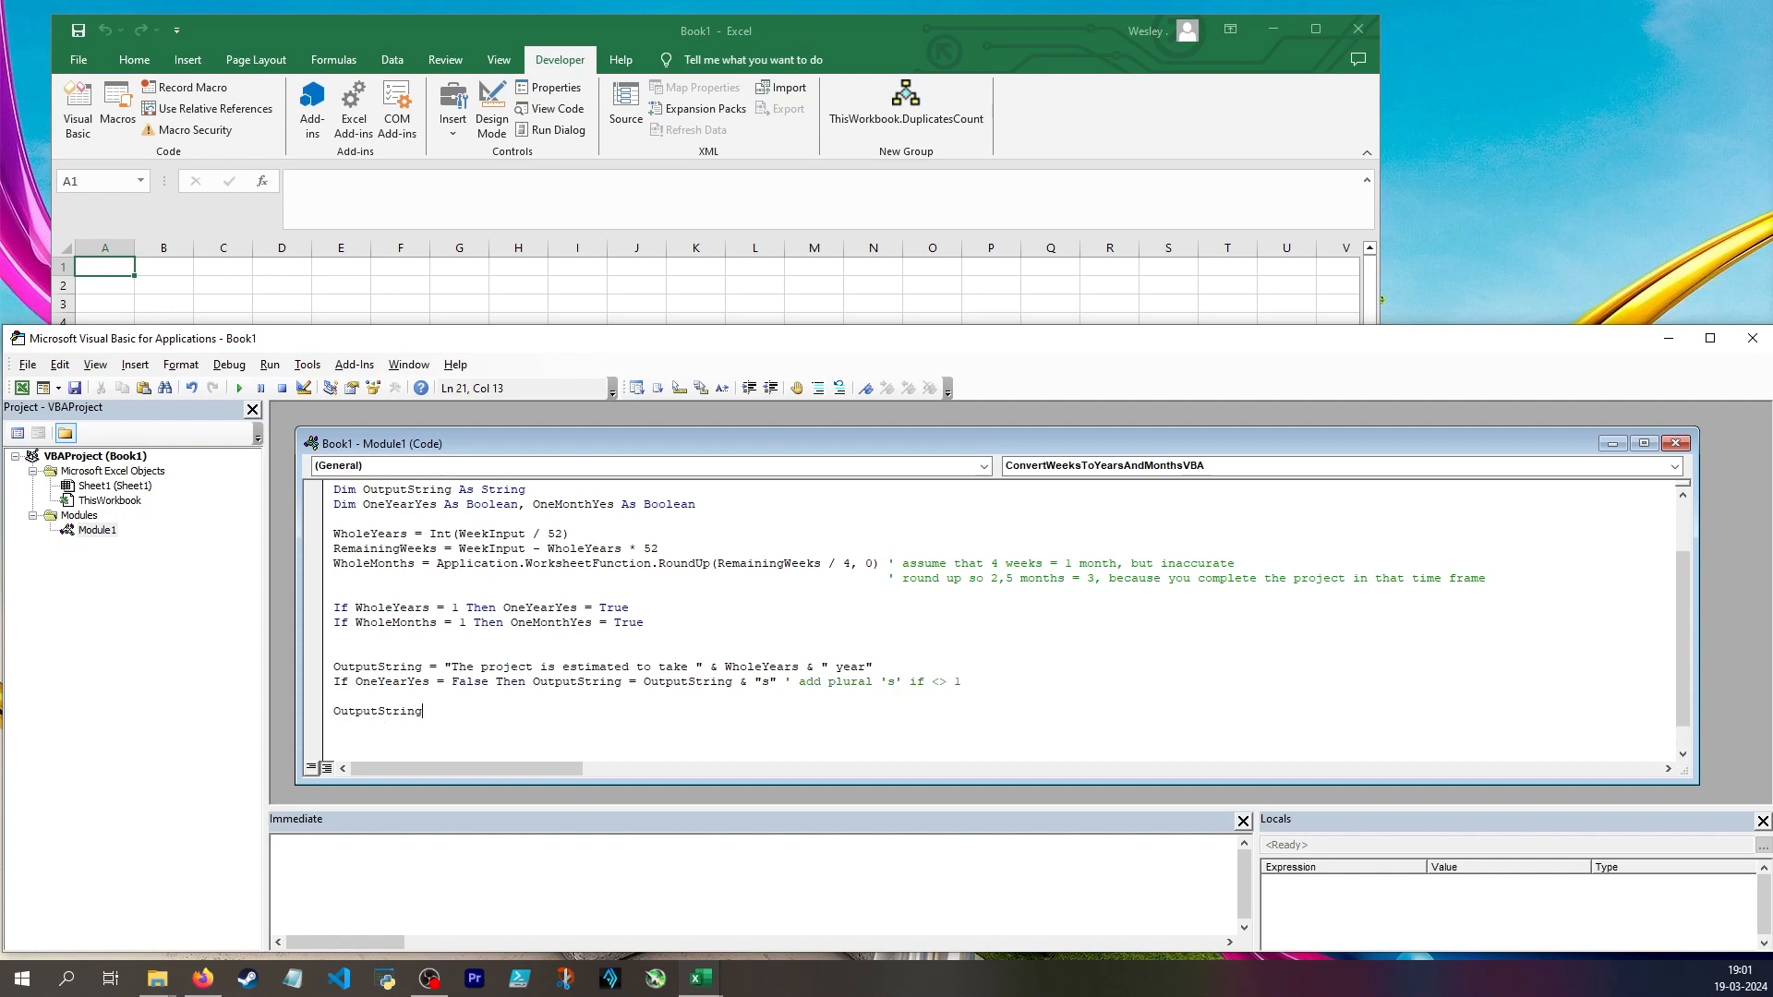
{"action": "type", "text": "= OutputString & \" and \" & WholeMonths & \" month\""}
{"action": "key", "text": "Return"}
Add If OneMonthYes = False Then OutputString = OutputString & "s" with the comment "add plural 's' if <> 1"
{"action": "type", "text": "if oneMonthYes"}
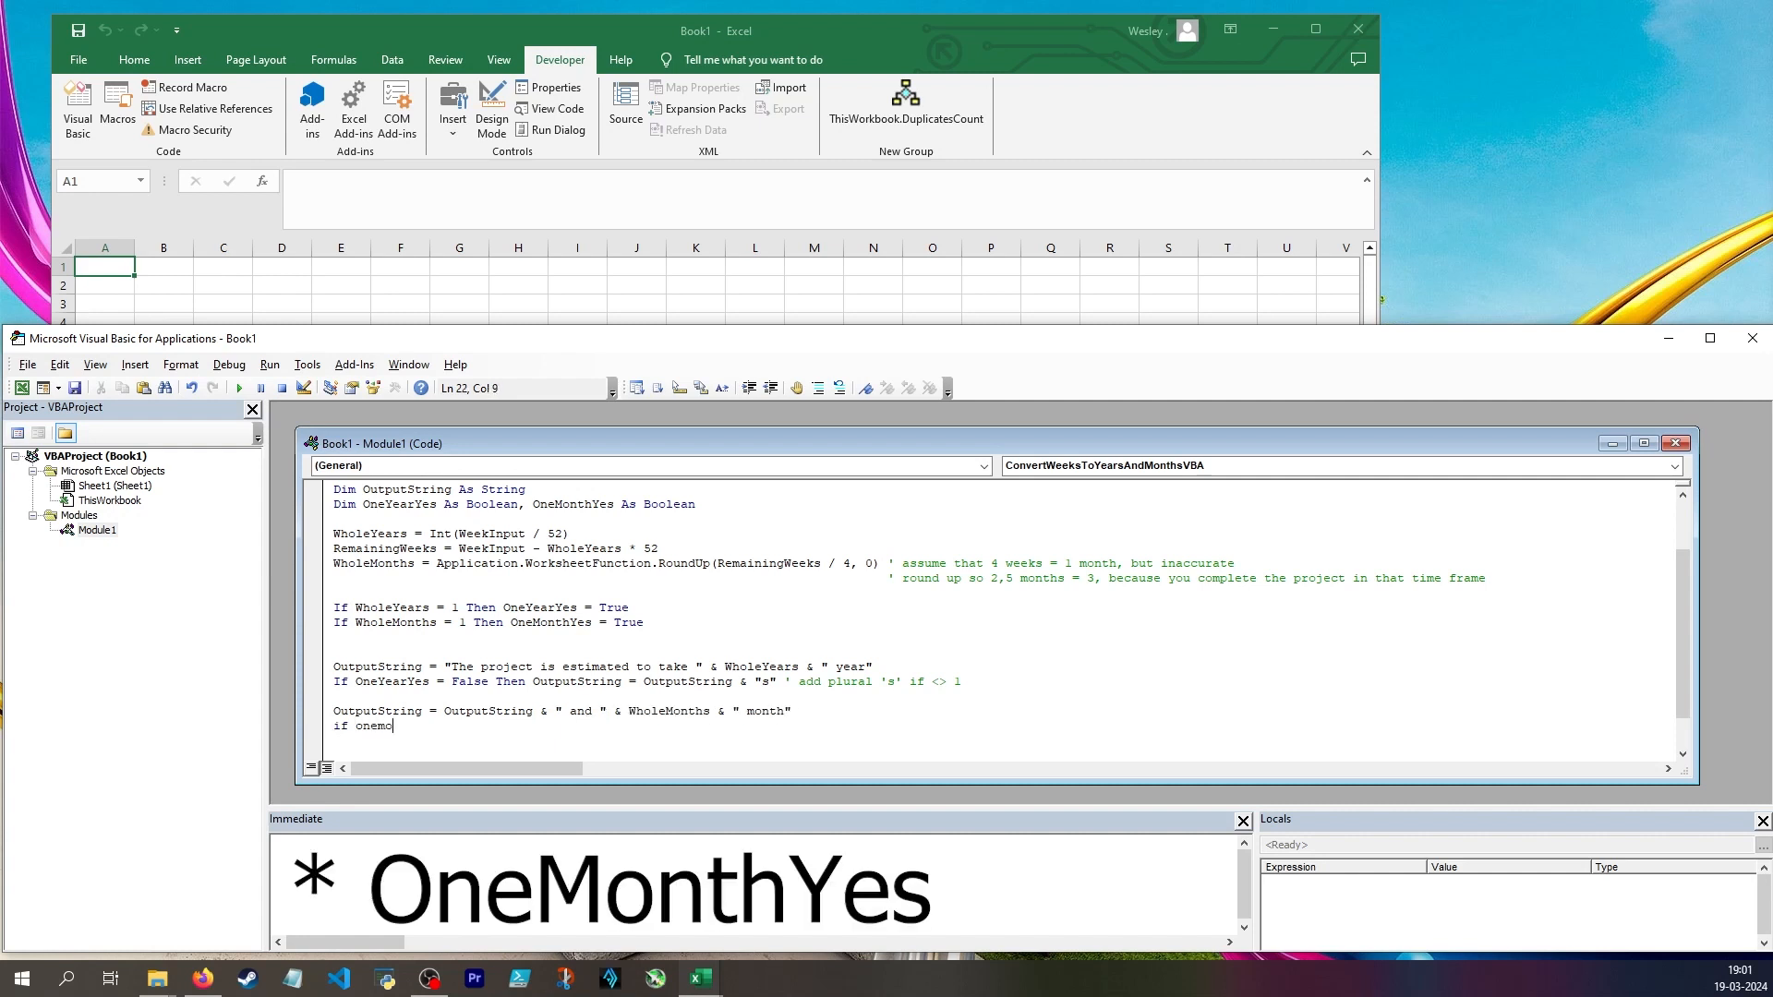
{"action": "key", "text": "ctrl+space"}
{"action": "type", "text": "= False then OutputString = OutputString & \"s\" ' ad"}
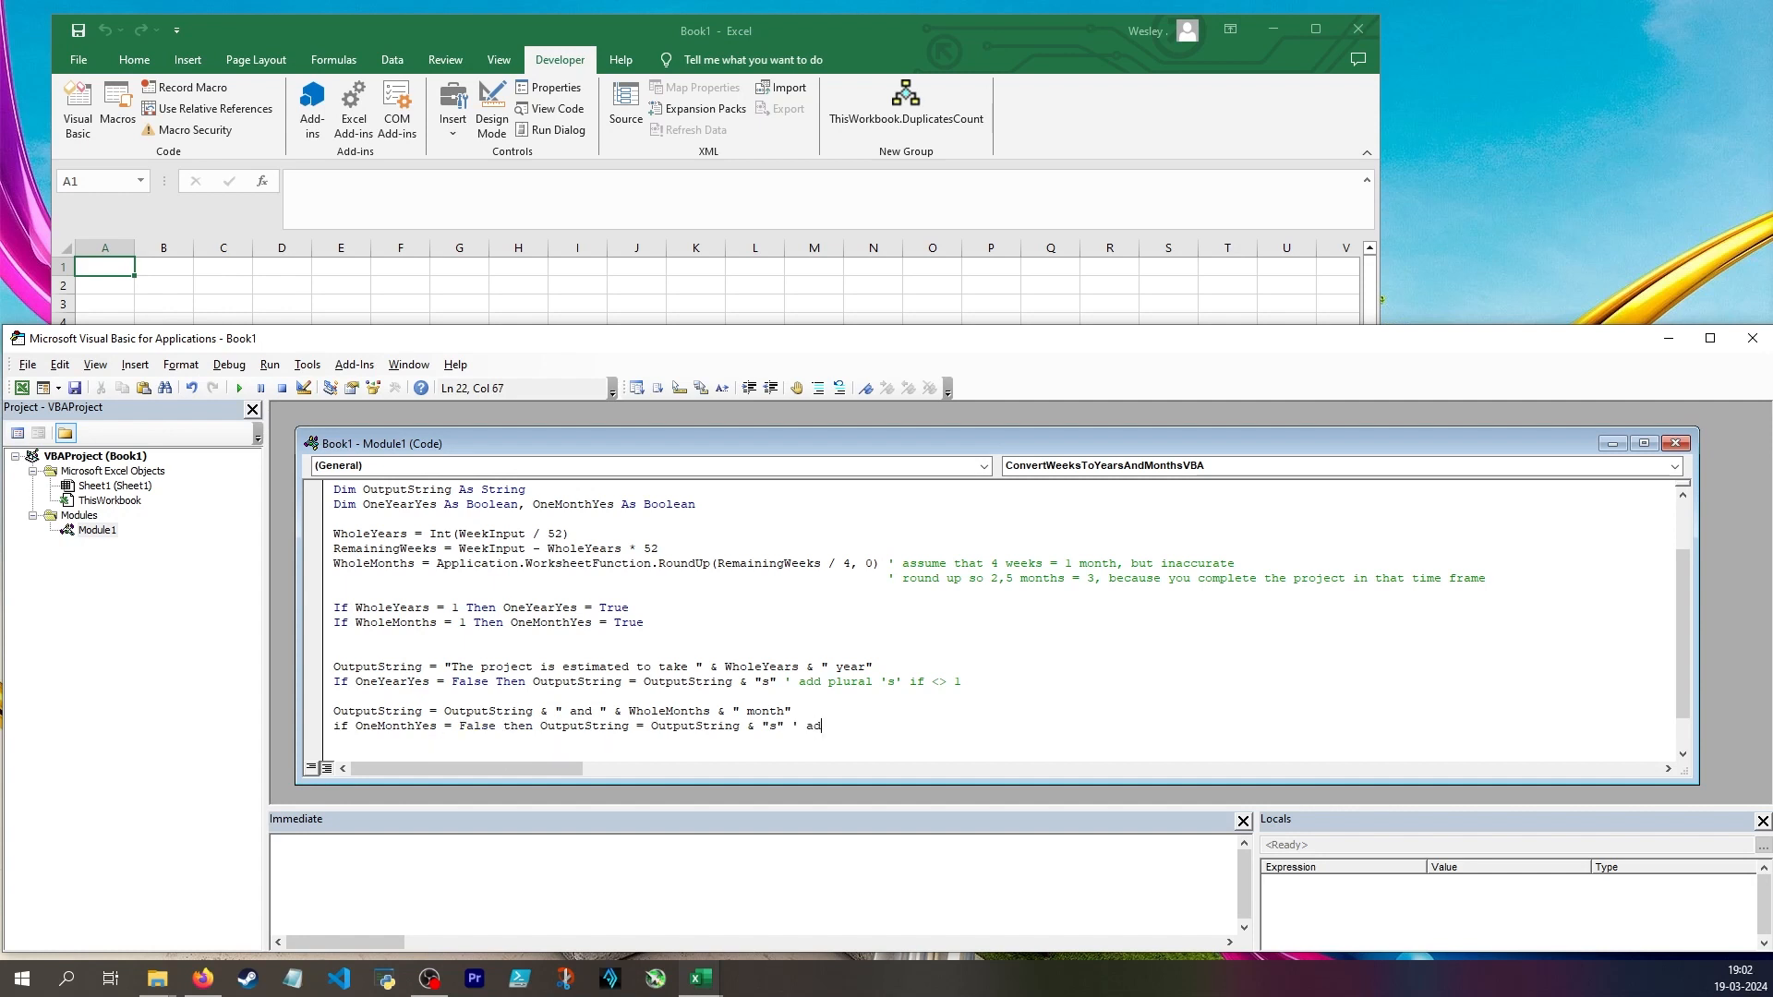
{"action": "type", "text": "d plural 's' if <> 1"}
{"action": "key", "text": "Return"}
{"action": "key", "text": "Return"}
Append a closing period to the sentence with OutputString = OutputString & "."
{"action": "type", "text": "OutputString ="}
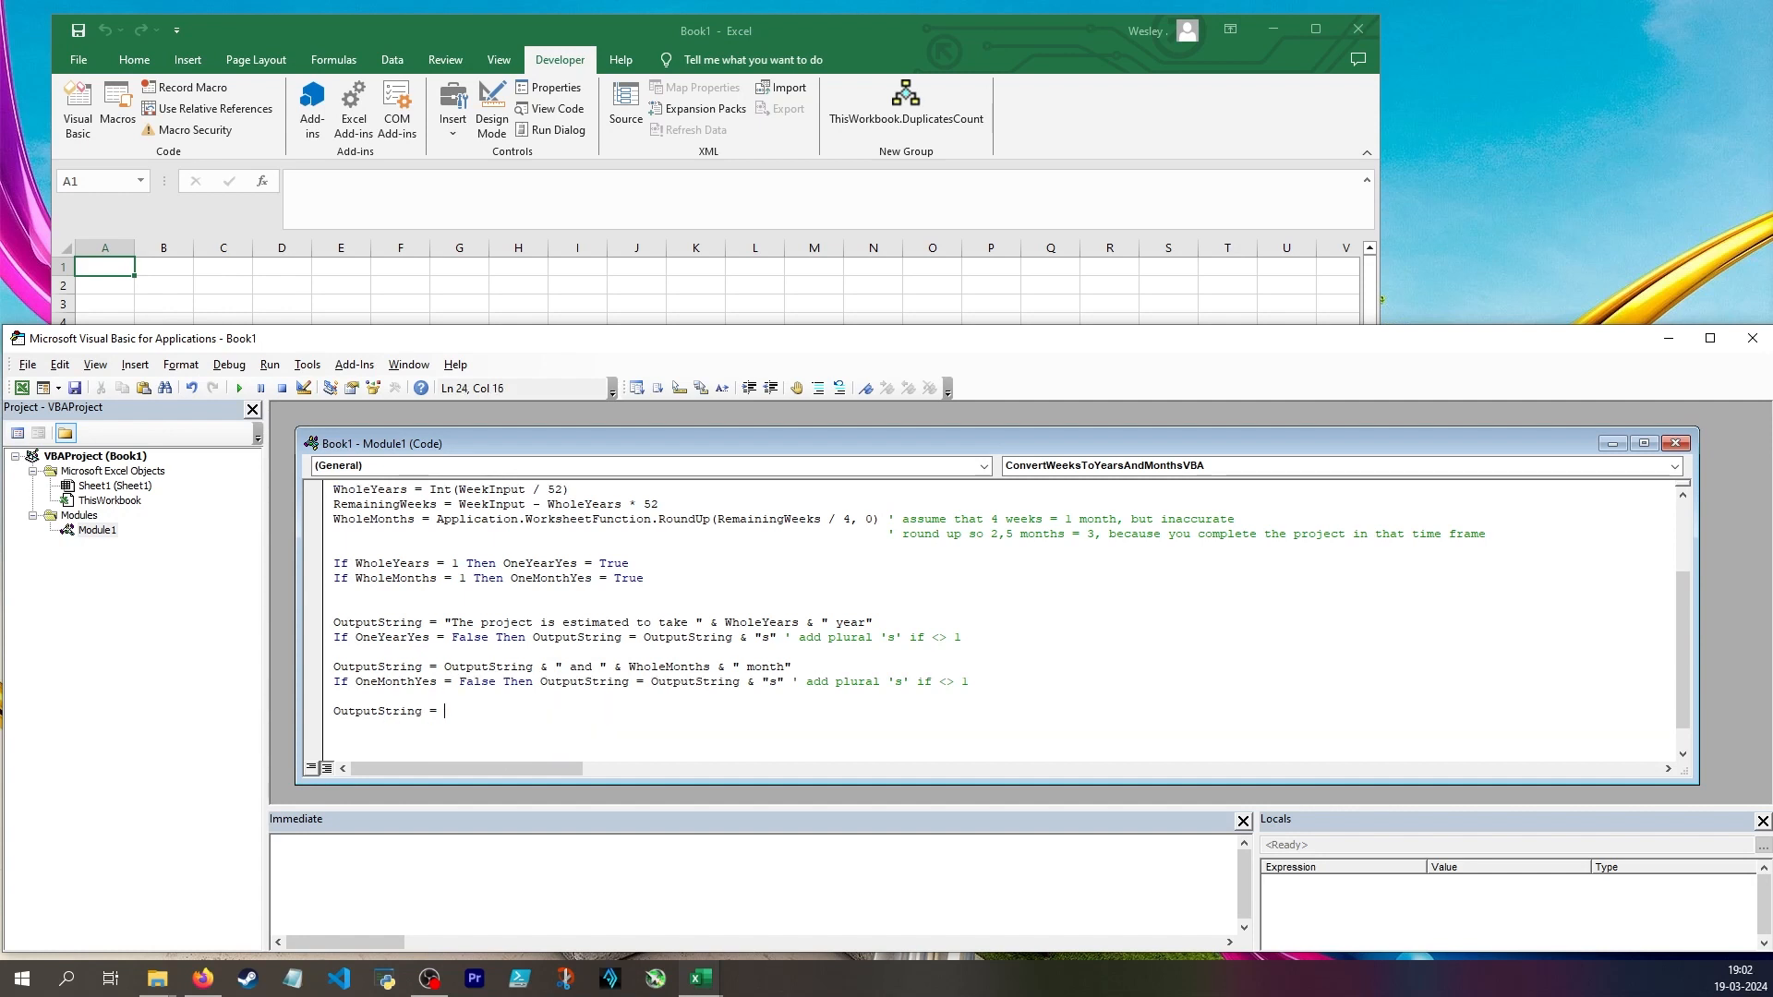
{"action": "type", "text": " OutputString & \".S\""}
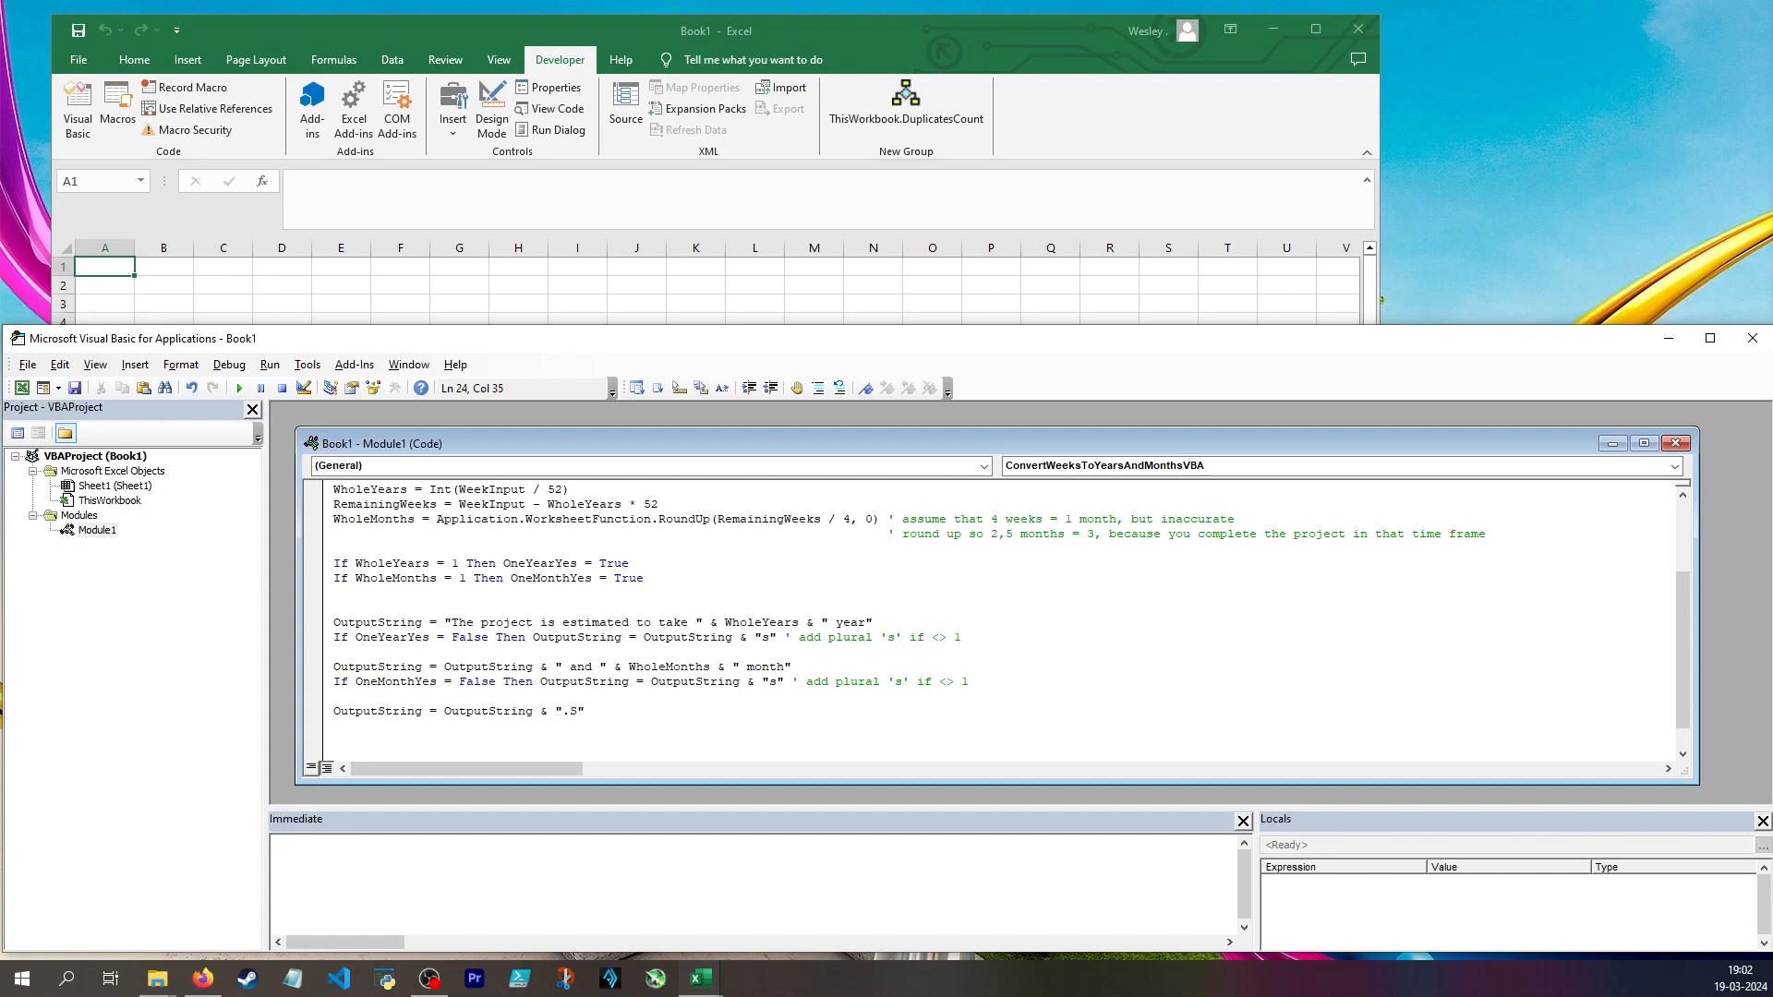
{"action": "key", "text": "BackSpace"}
{"action": "key", "text": "BackSpace"}
{"action": "type", "text": "\""}
Review the closing period line, the OneMonthYes plural condition and the start of the function
{"action": "left_click_drag", "start_coordinate": [334, 711], "coordinate": [609, 715]}
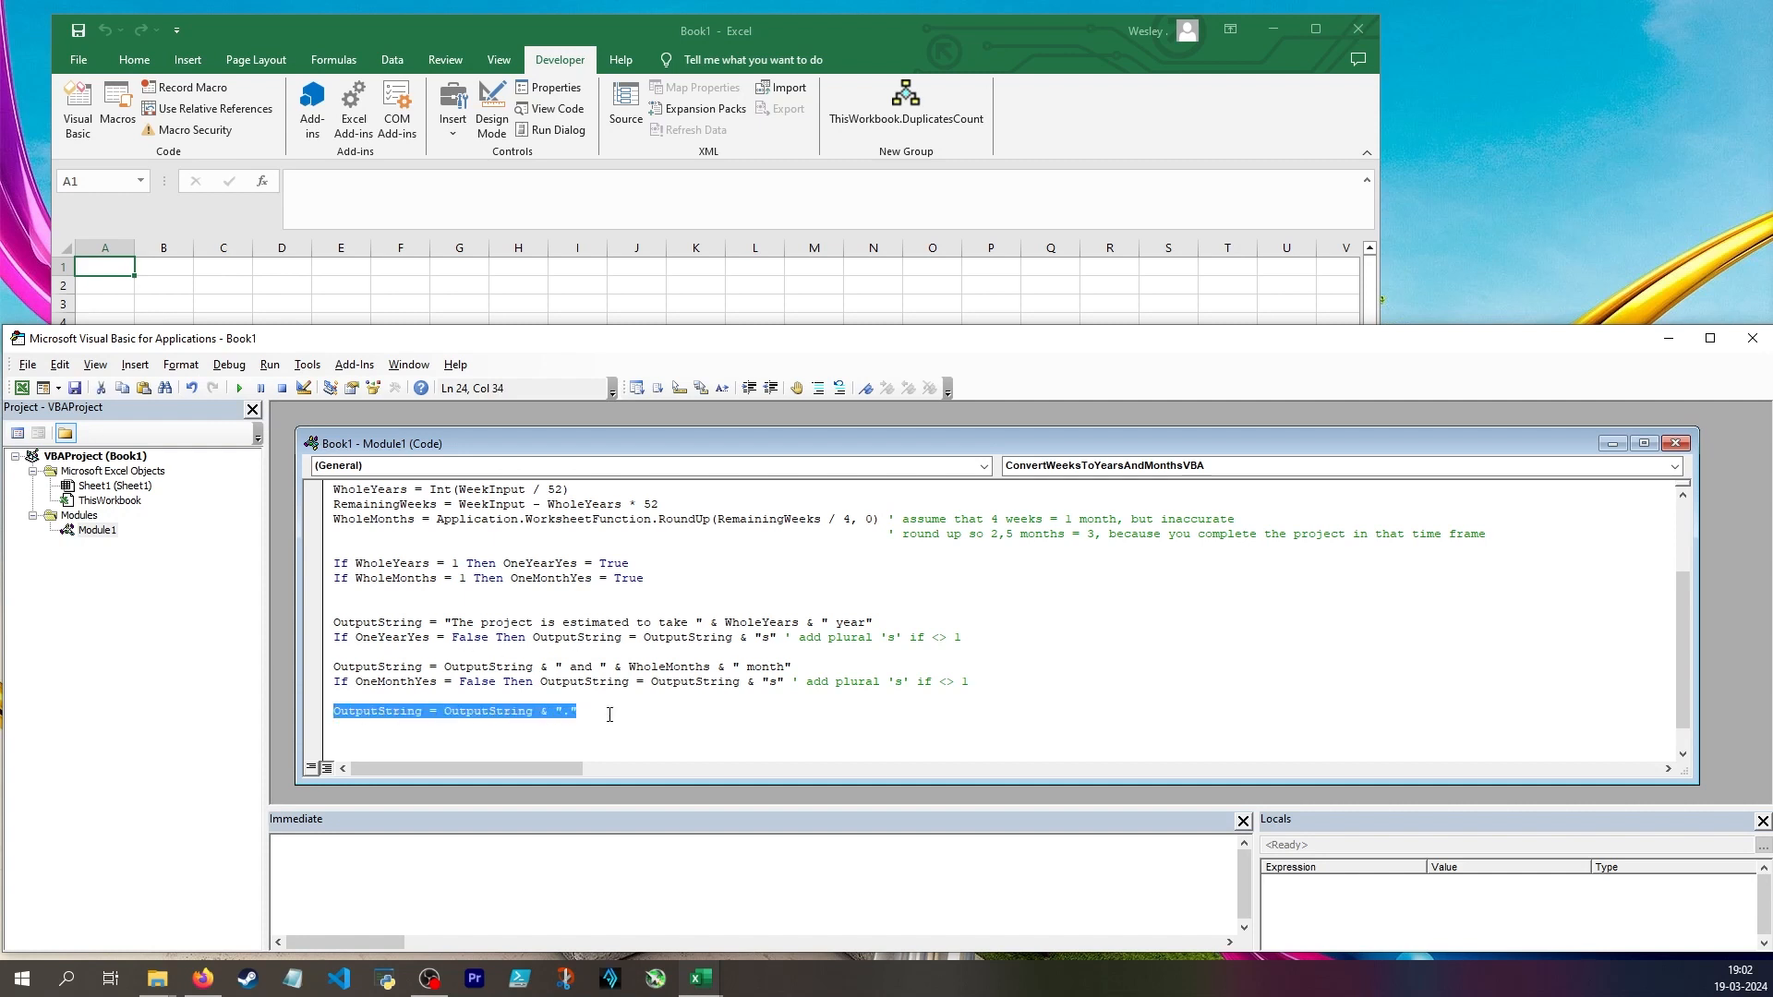
{"action": "left_click", "coordinate": [564, 717]}
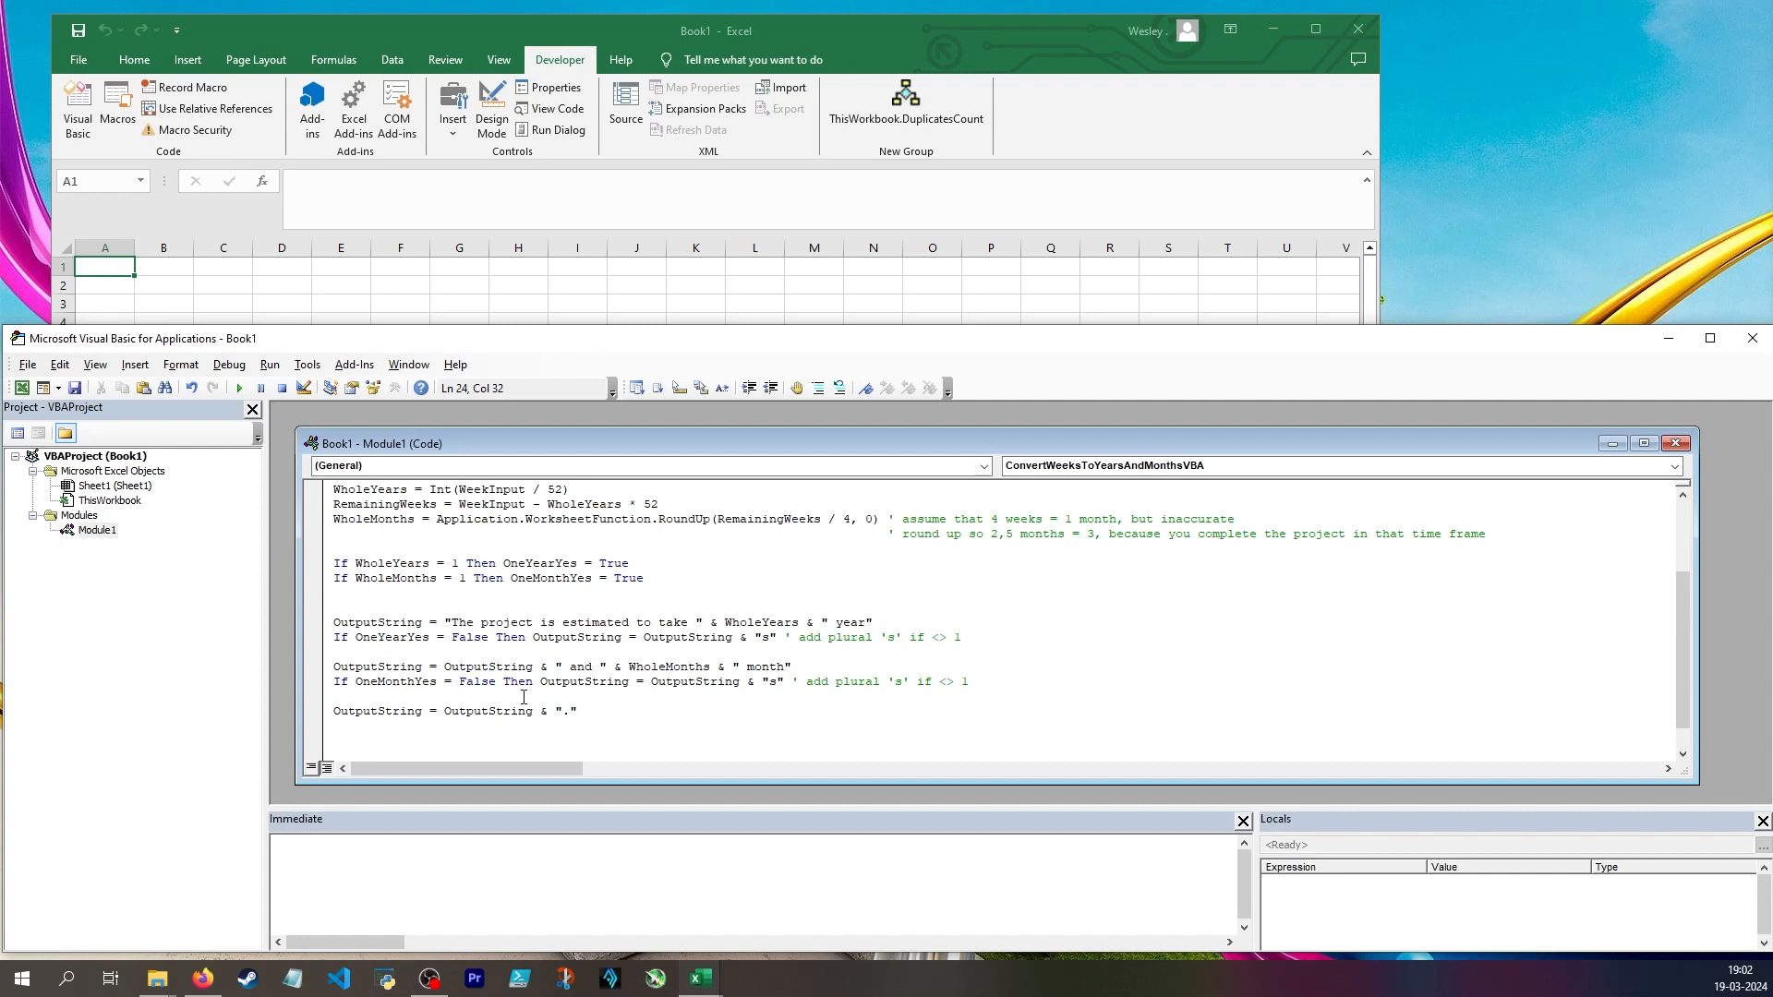
{"action": "left_click", "coordinate": [355, 682]}
{"action": "left_click", "coordinate": [480, 726]}
{"action": "scroll", "coordinate": [378, 661], "scroll_direction": "down", "scroll_amount": 1}
{"action": "left_click_drag", "start_coordinate": [343, 650], "coordinate": [963, 650]}
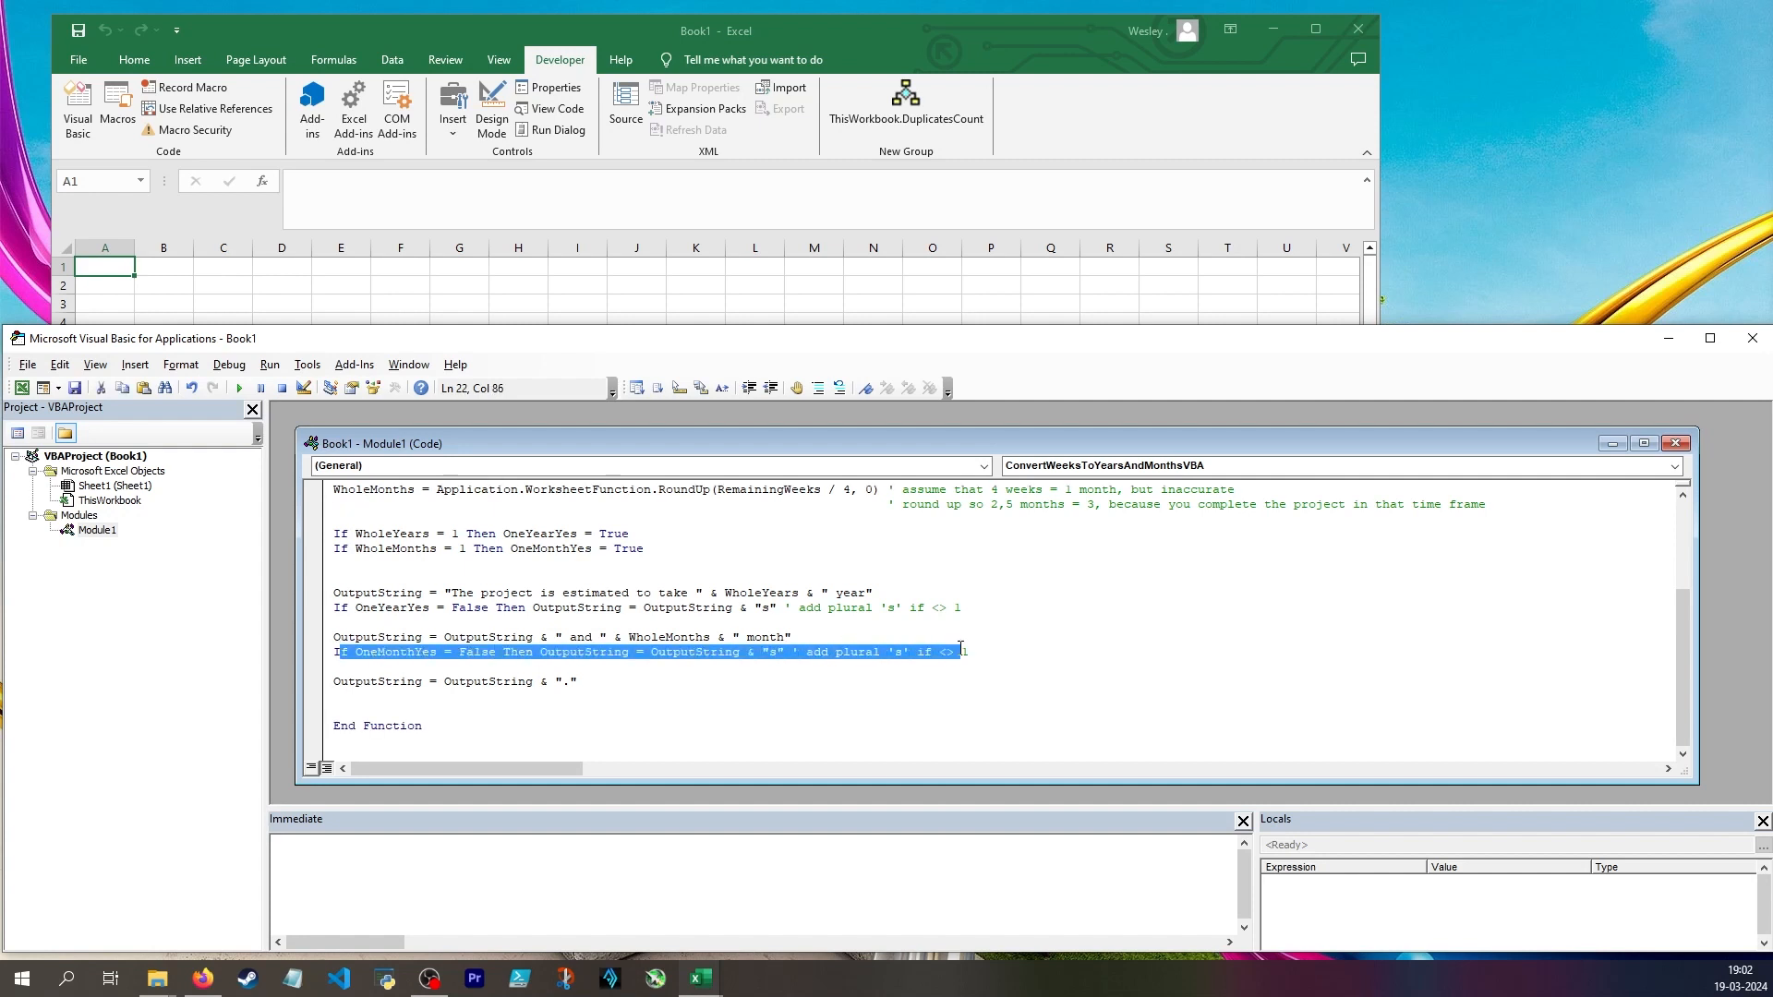
{"action": "left_click", "coordinate": [972, 650]}
{"action": "left_click_drag", "start_coordinate": [342, 651], "coordinate": [946, 651]}
{"action": "left_click", "coordinate": [651, 694]}
{"action": "scroll", "coordinate": [680, 671], "scroll_direction": "up", "scroll_amount": 4}
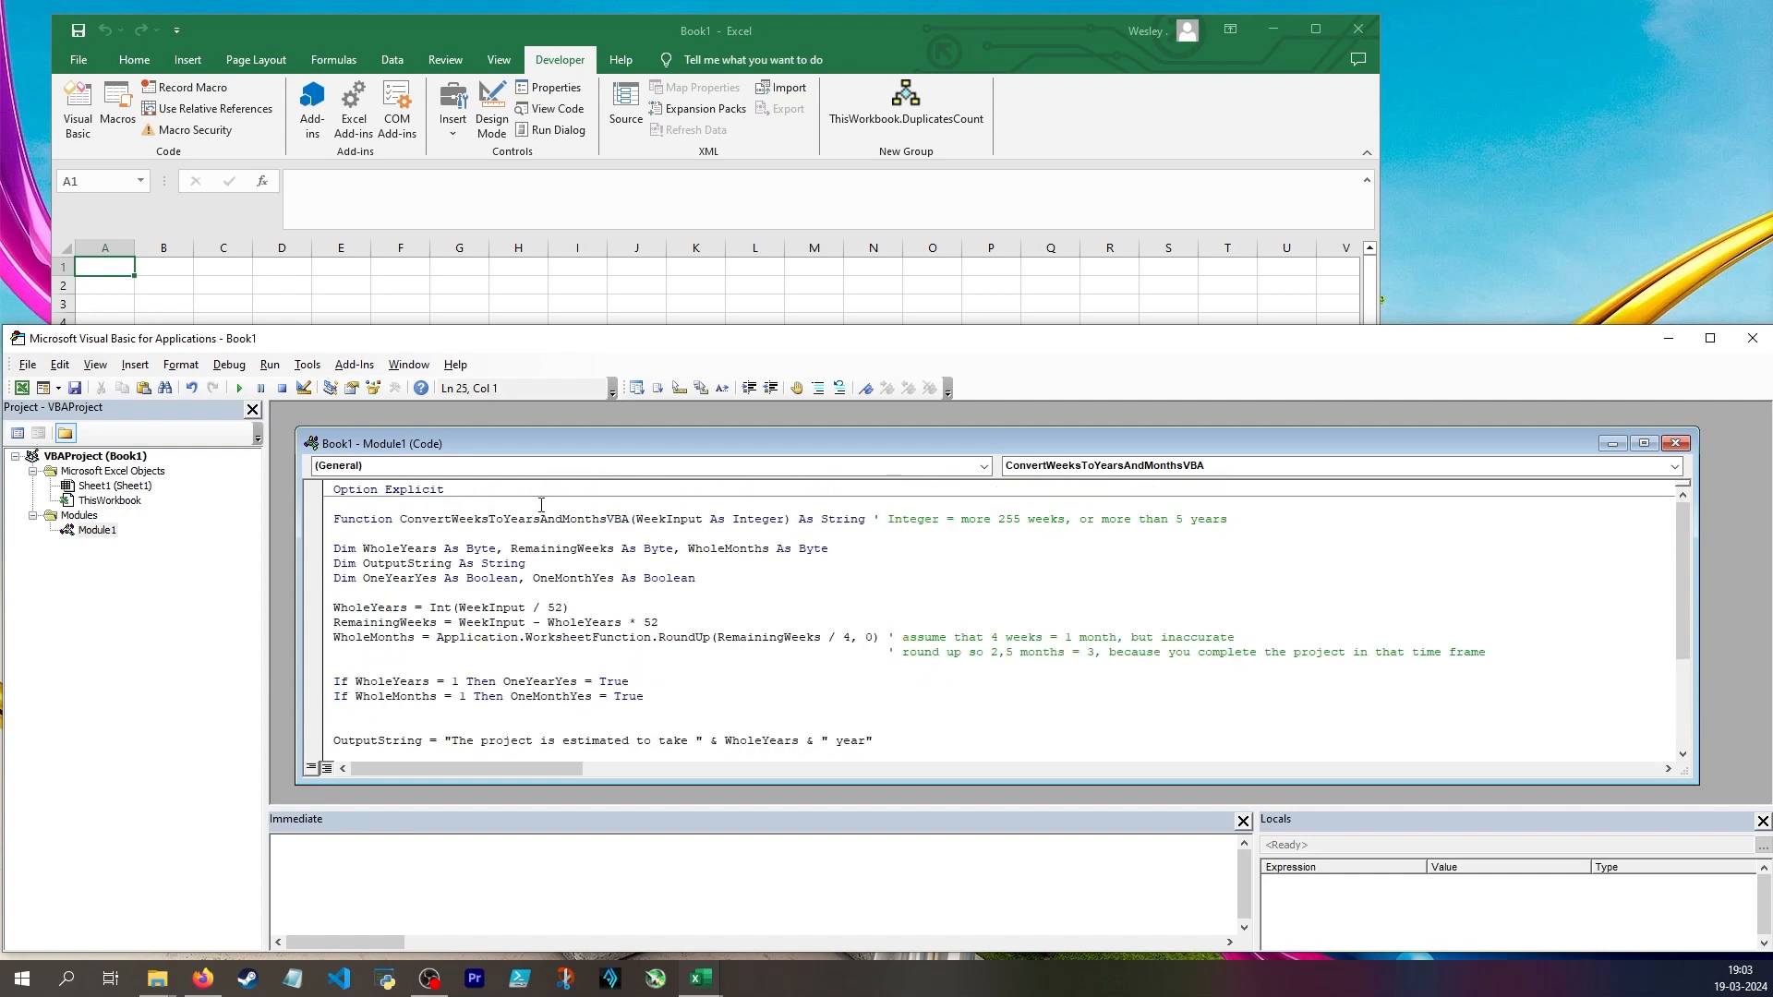
Return the sentence from the function by adding ConvertWeeksToYearsAndMonthsVBA = OutputString just above End Function
{"action": "left_click_drag", "start_coordinate": [404, 515], "coordinate": [631, 519]}
{"action": "key", "text": "ctrl+c"}
{"action": "scroll", "coordinate": [599, 607], "scroll_direction": "down", "scroll_amount": 3}
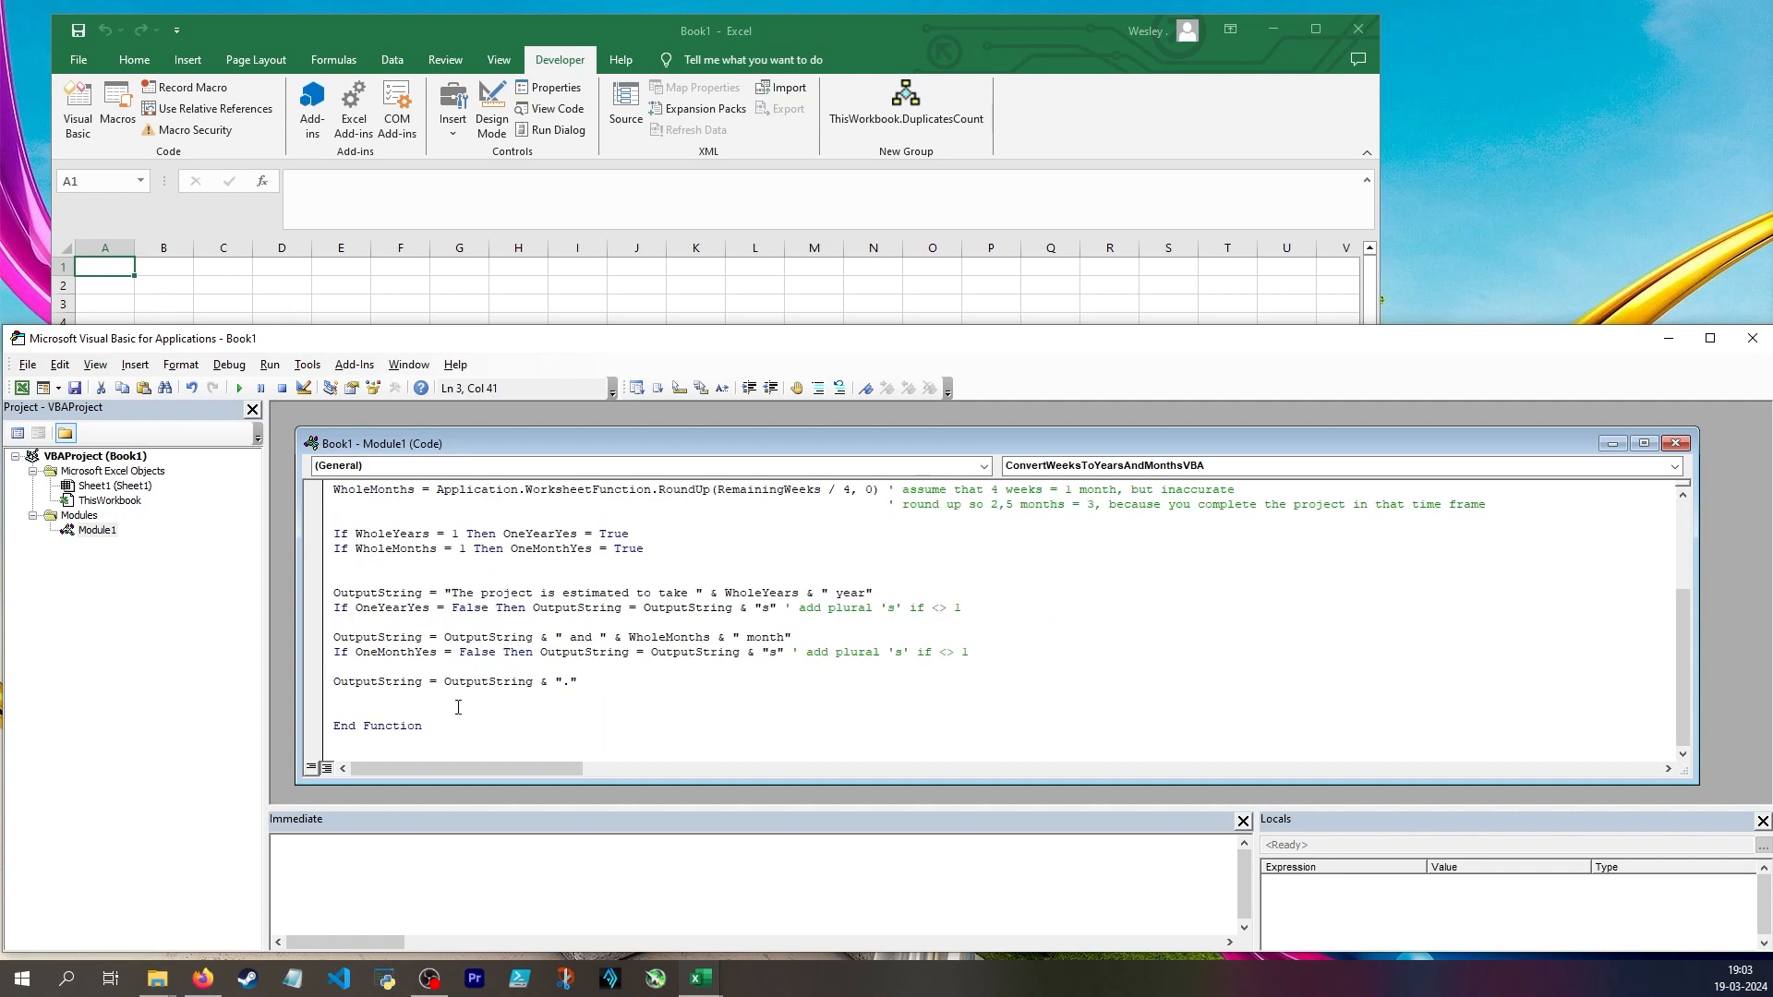
{"action": "left_click", "coordinate": [338, 681]}
{"action": "key", "text": "ctrl+v"}
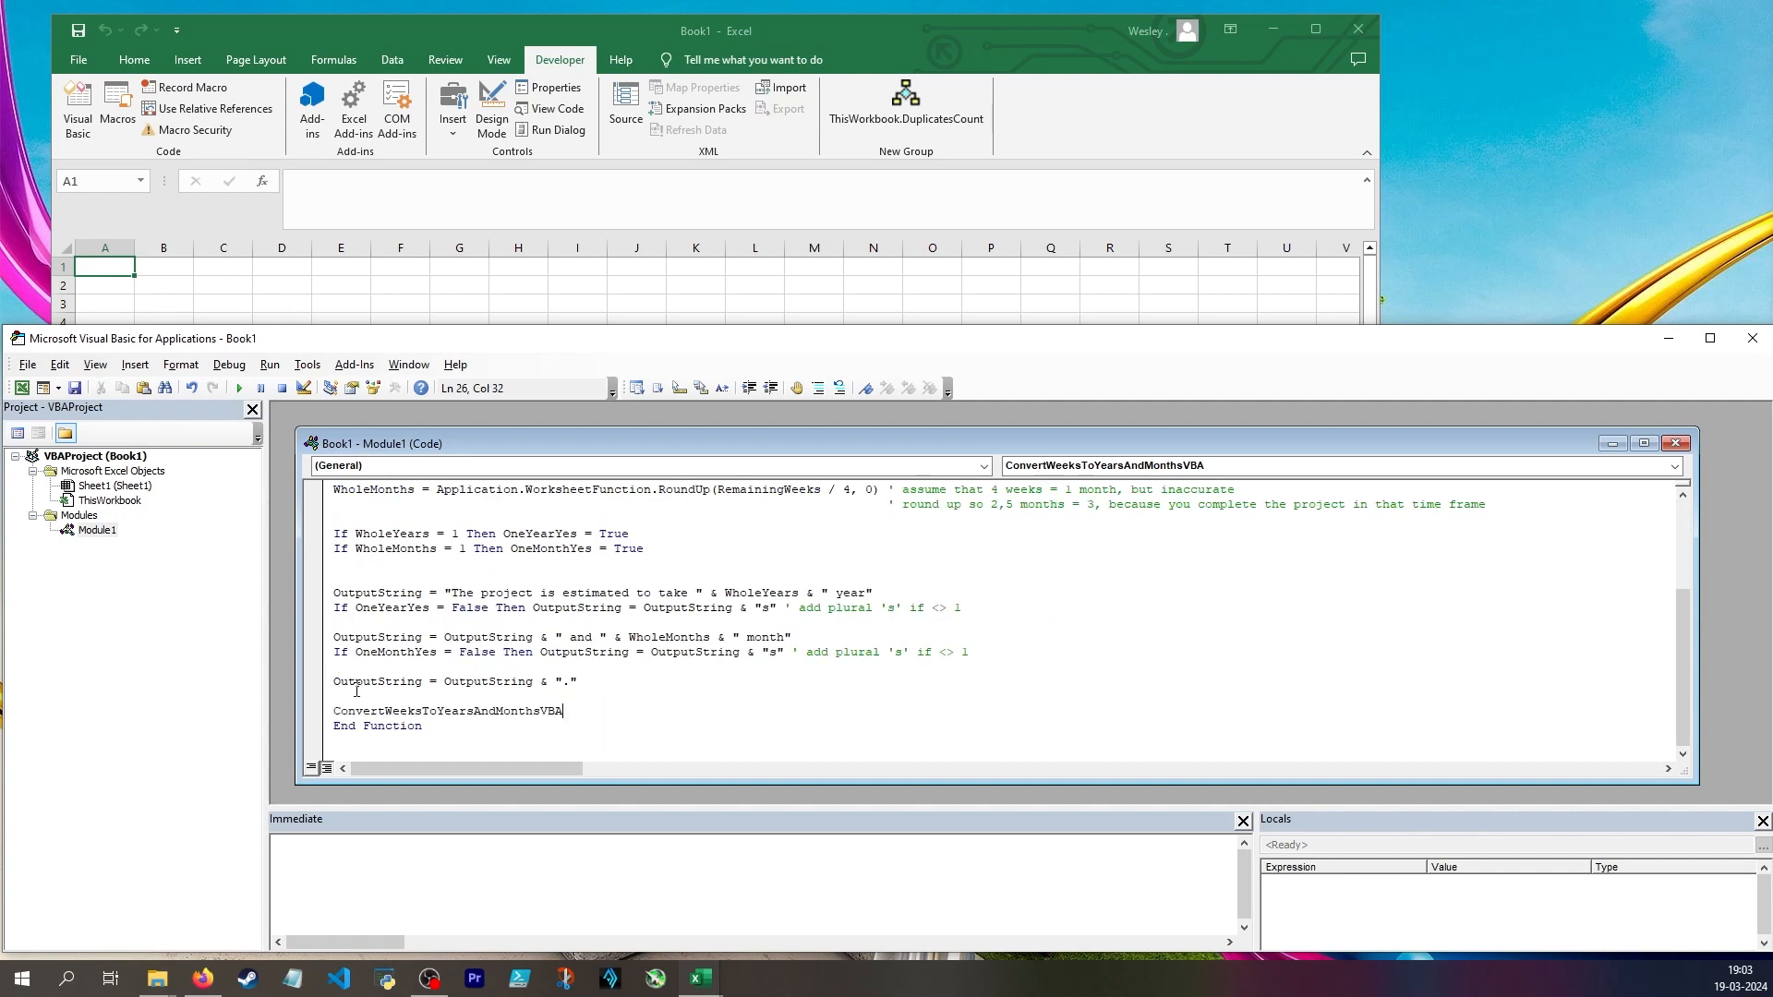
{"action": "type", "text": "= OutputString"}
{"action": "scroll", "coordinate": [417, 635], "scroll_direction": "up", "scroll_amount": 5}
Switch to the Excel worksheet and enter 62 in cell B2
{"action": "left_click", "coordinate": [159, 279]}
{"action": "type", "text": "62"}
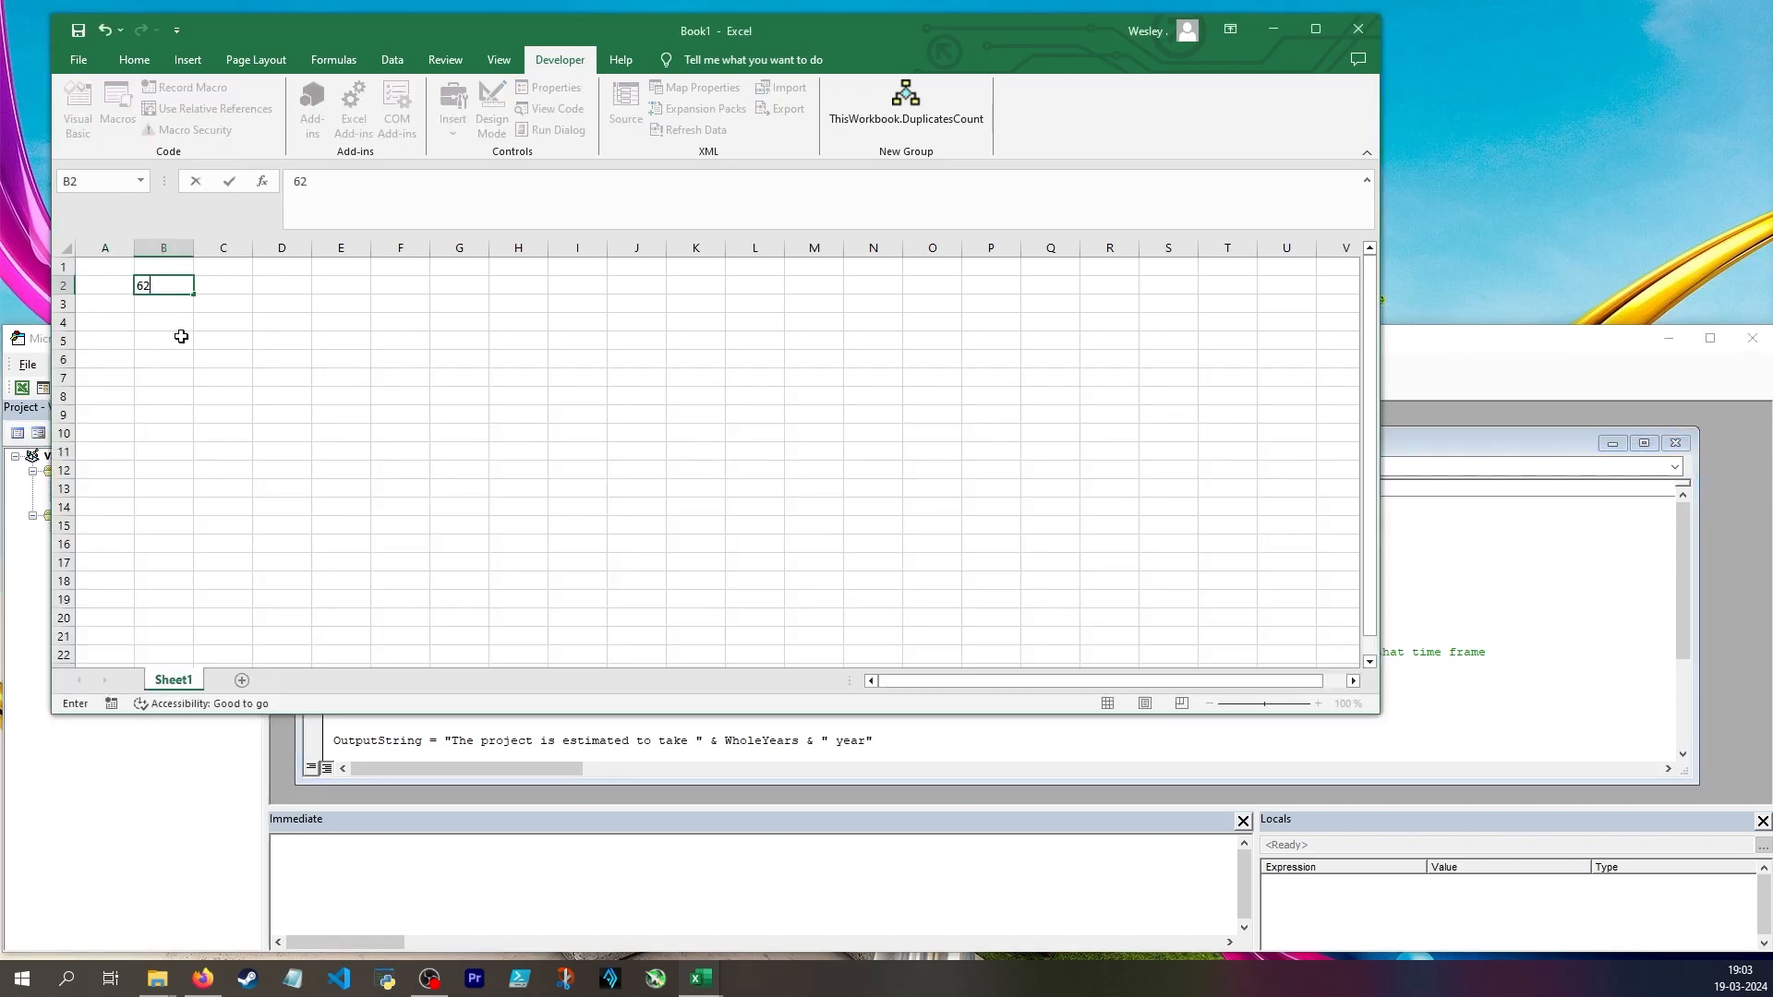
Enter the formula =ConvertWeeksToYearsAndMonthsVBA(62) in cell B5 to test the custom function
{"action": "left_click", "coordinate": [170, 333]}
{"action": "type", "text": "=con"}
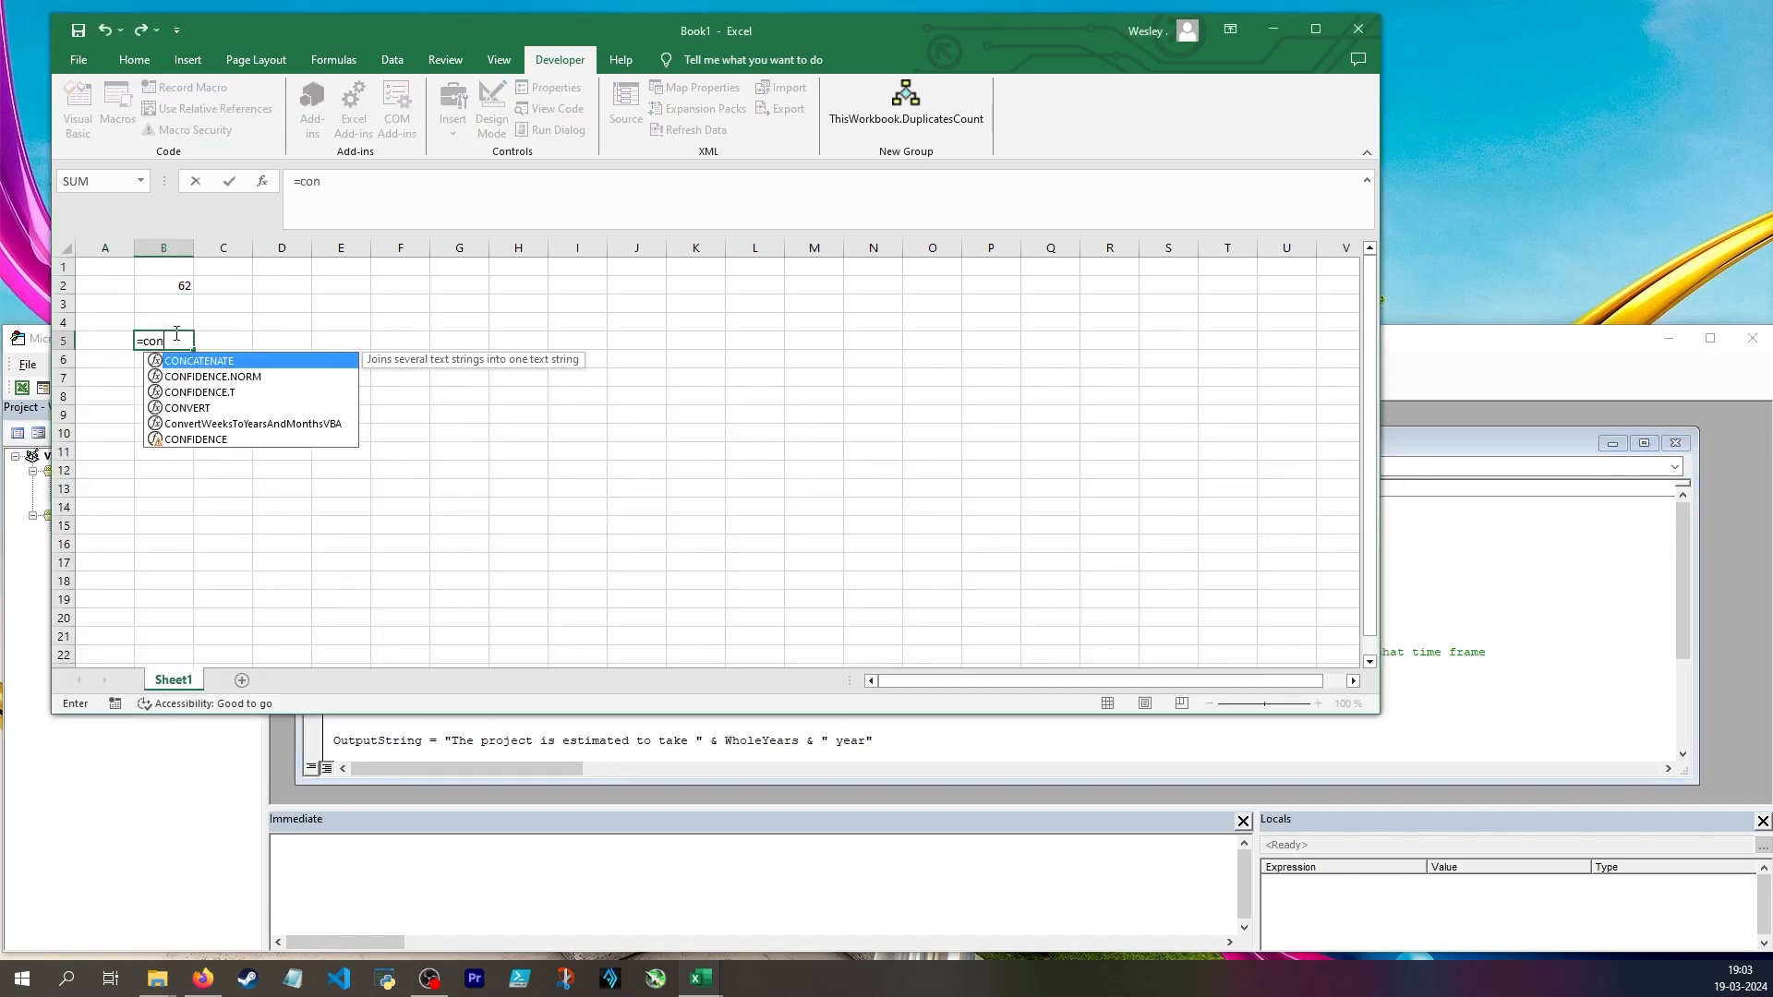
{"action": "key", "text": "Down"}
{"action": "key", "text": "Down"}
{"action": "key", "text": "Down"}
{"action": "key", "text": "Down"}
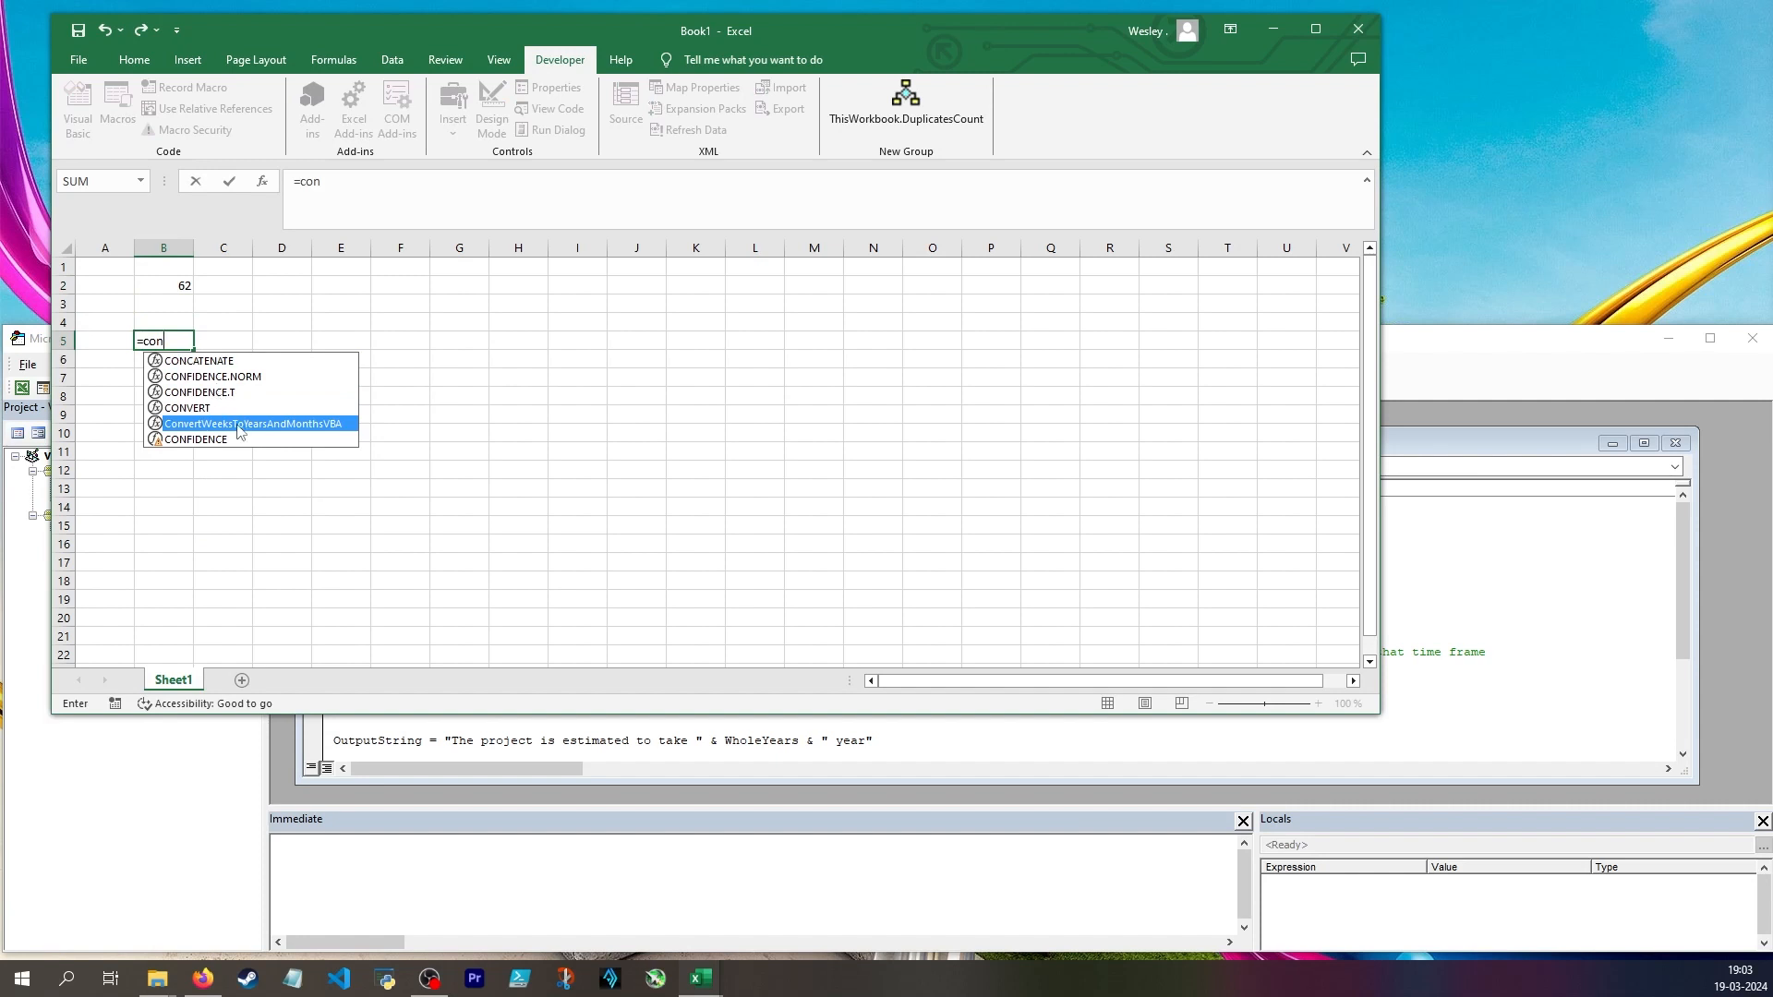
{"action": "key", "text": "Up"}
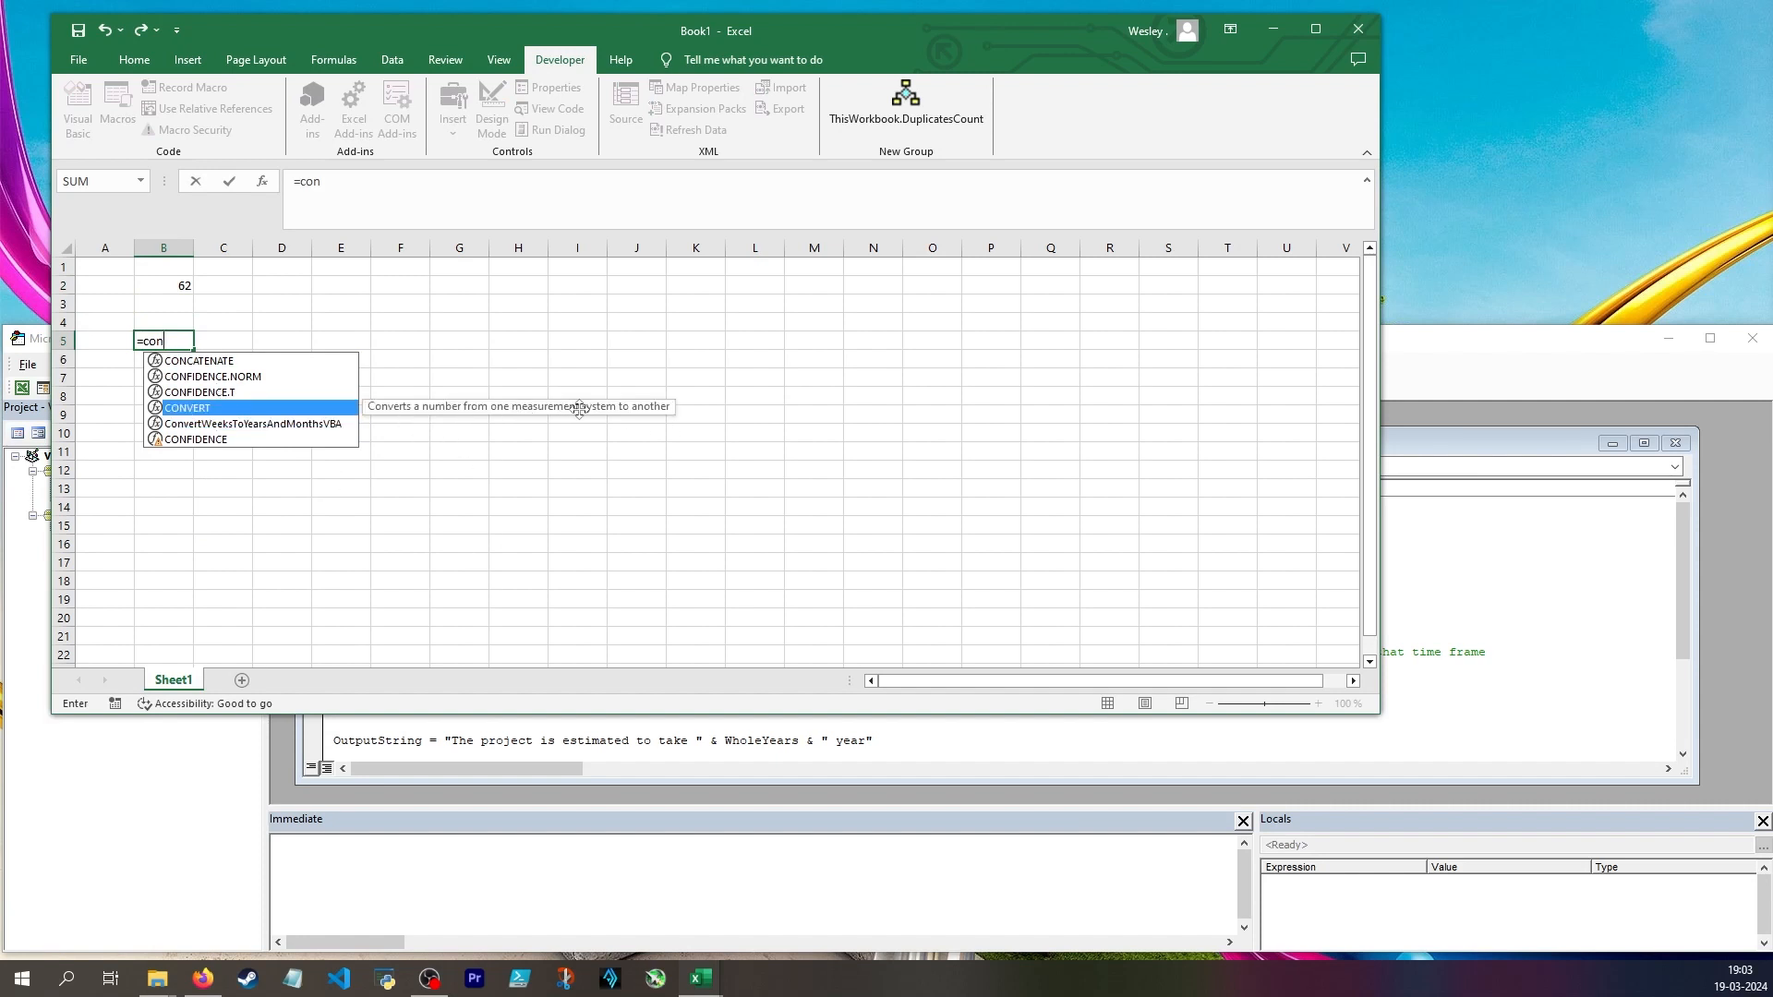
{"action": "key", "text": "Tab"}
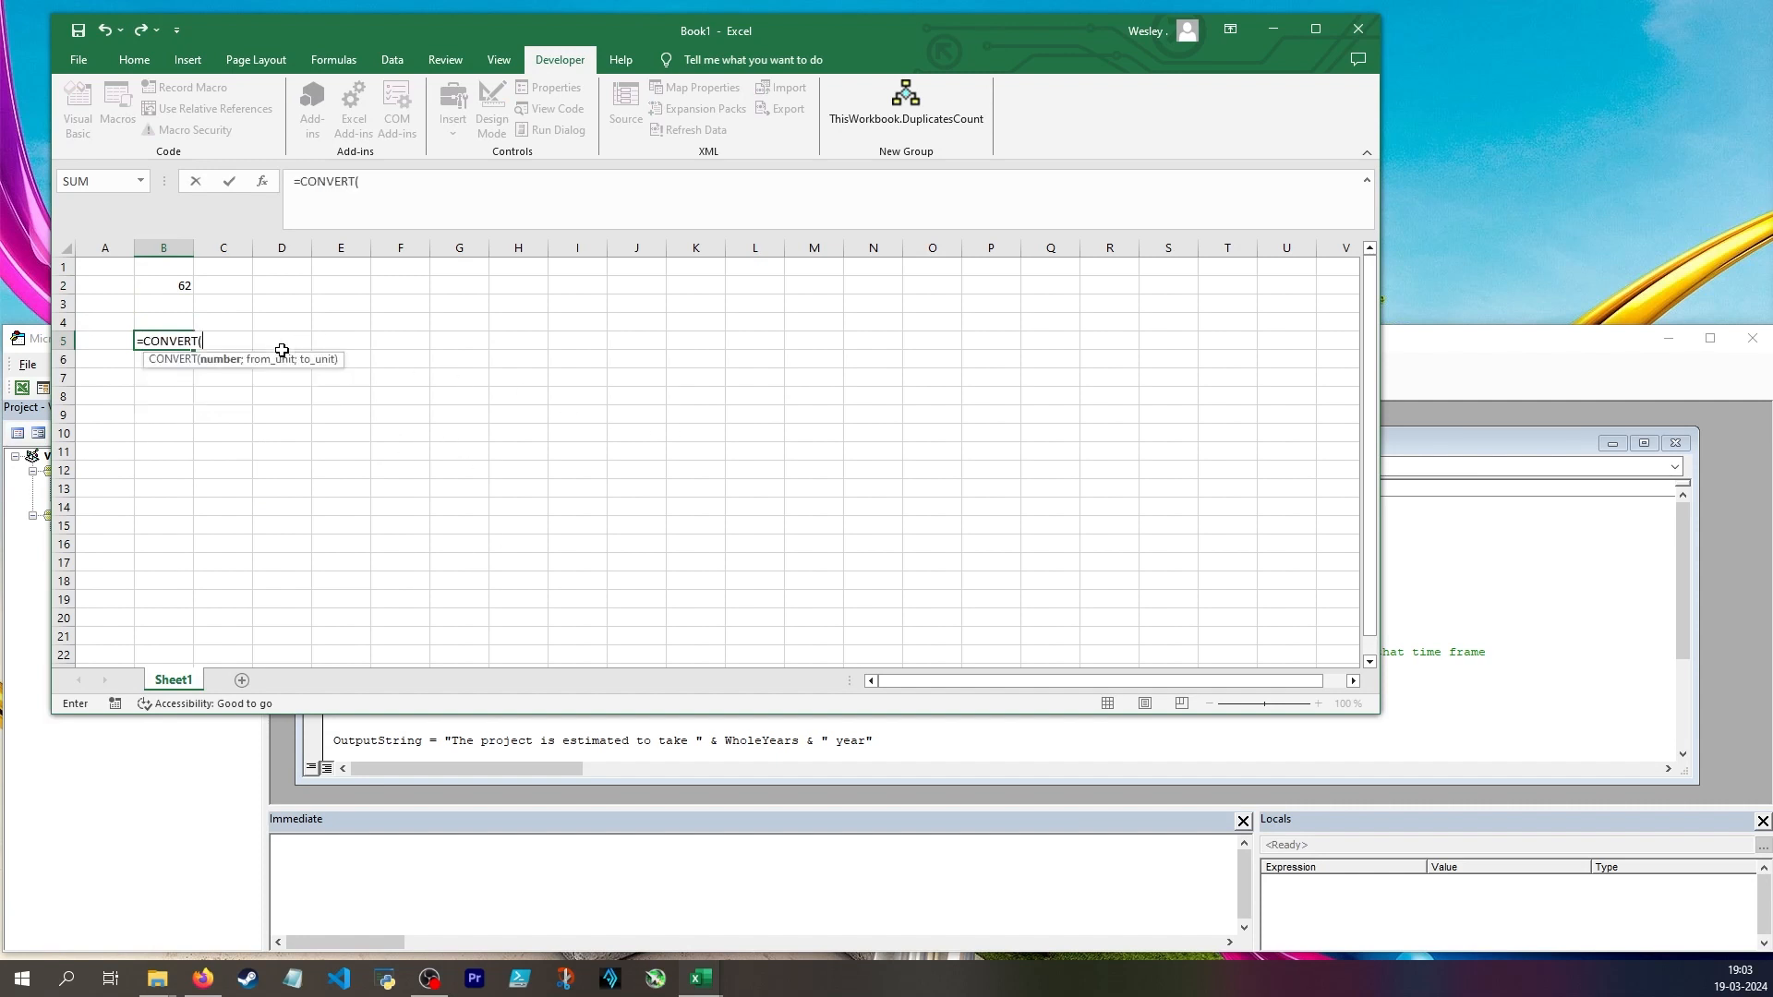
{"action": "key", "text": "BackSpace"}
{"action": "double_click", "coordinate": [238, 376]}
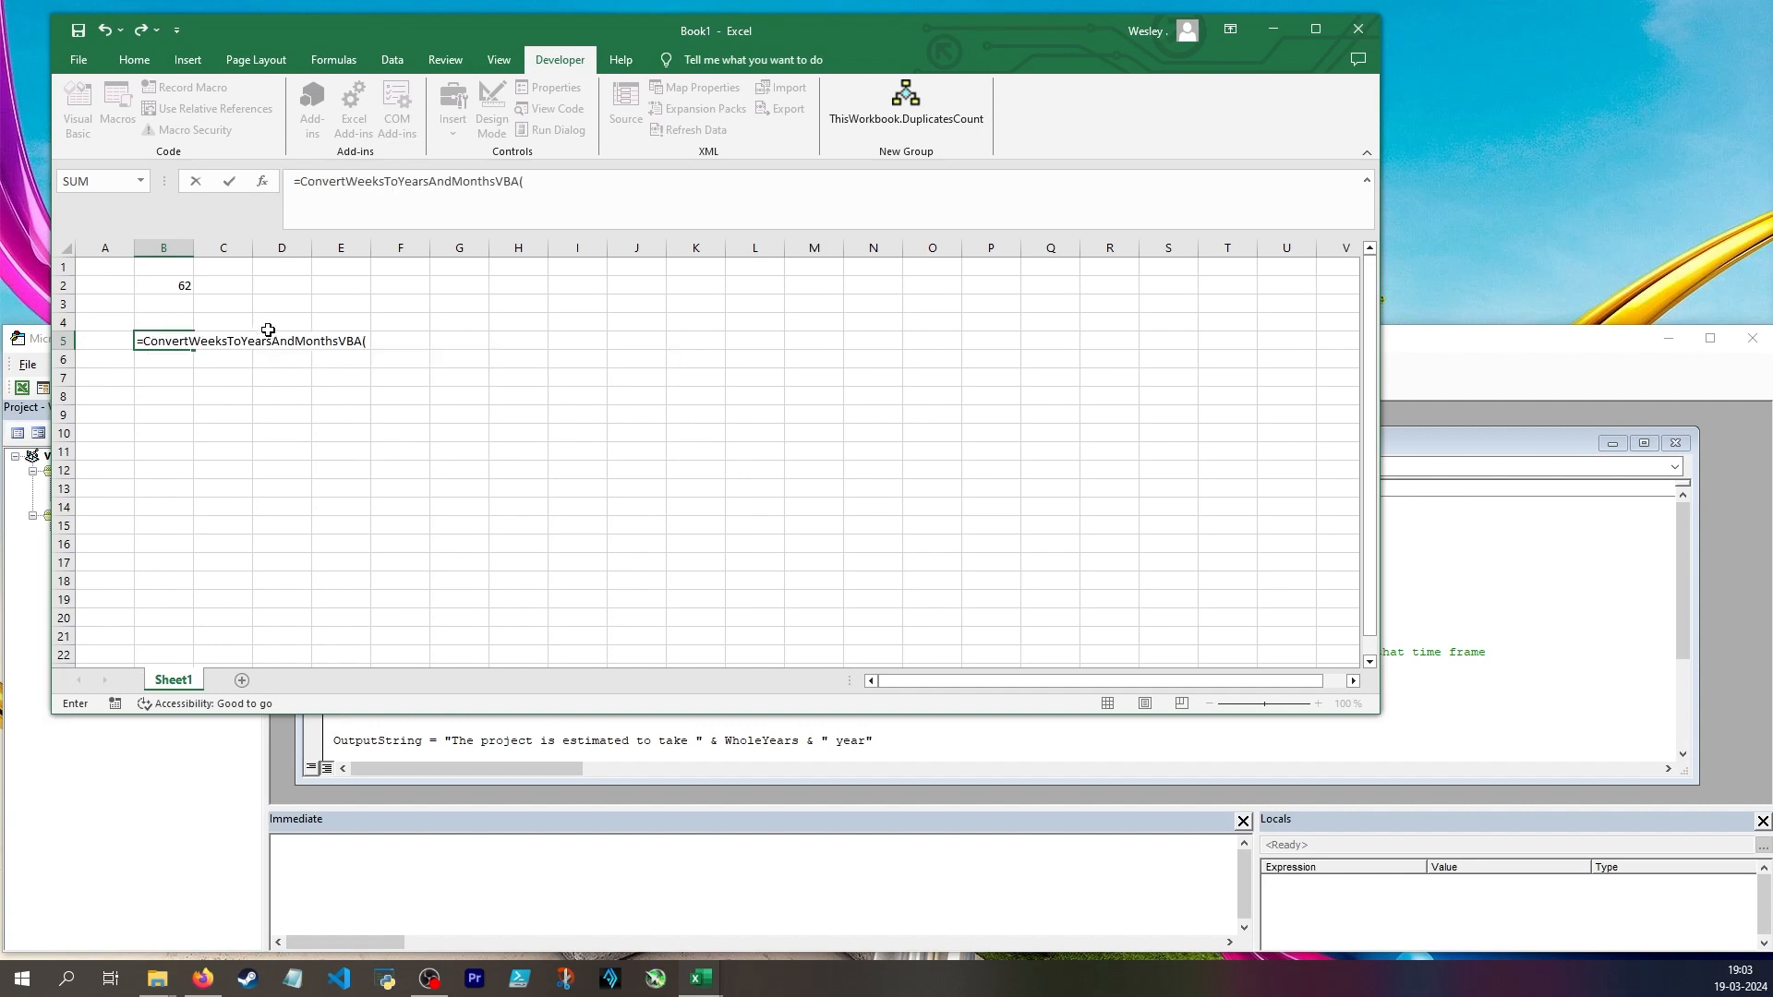
{"action": "left_click", "coordinate": [532, 213]}
{"action": "type", "text": "62)"}
{"action": "key", "text": "ctrl+Return"}
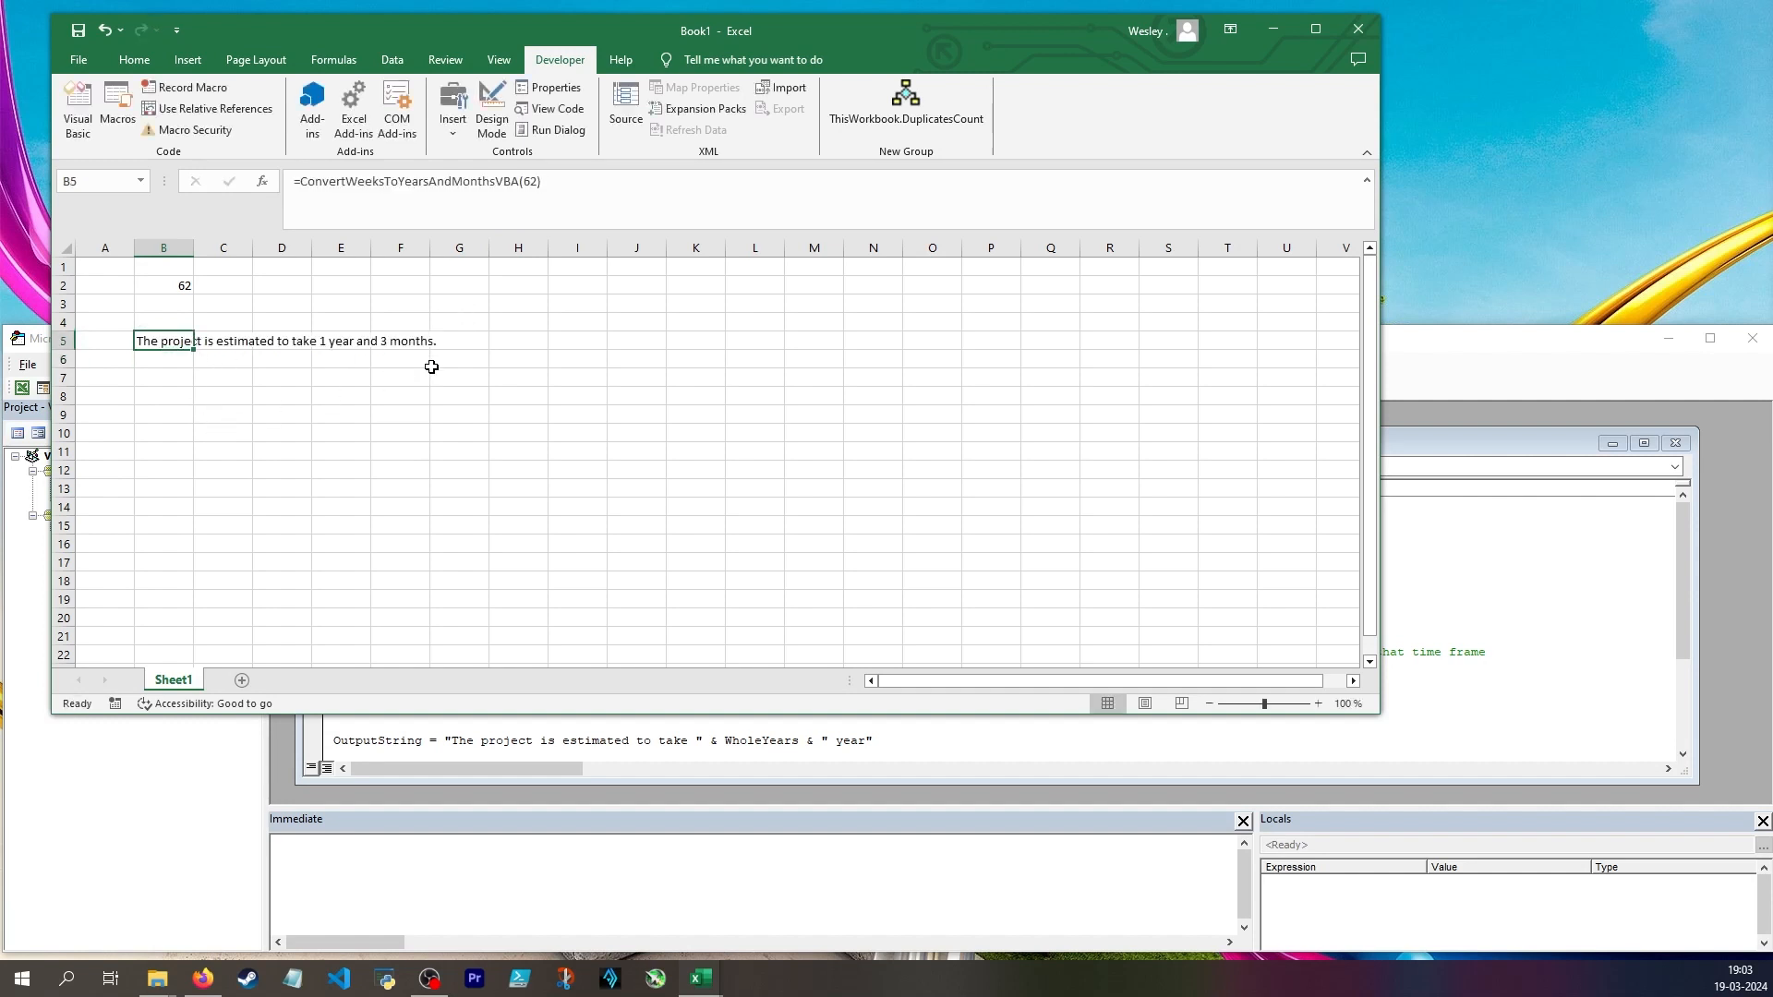
Test the custom function with 4 weeks by entering =ConvertWeeksToYearsAndMonthsVBA(4) in cell B7
{"action": "left_click", "coordinate": [171, 377]}
{"action": "type", "text": "=con"}
{"action": "key", "text": "Down"}
{"action": "key", "text": "Down"}
{"action": "key", "text": "Down"}
{"action": "key", "text": "Down"}
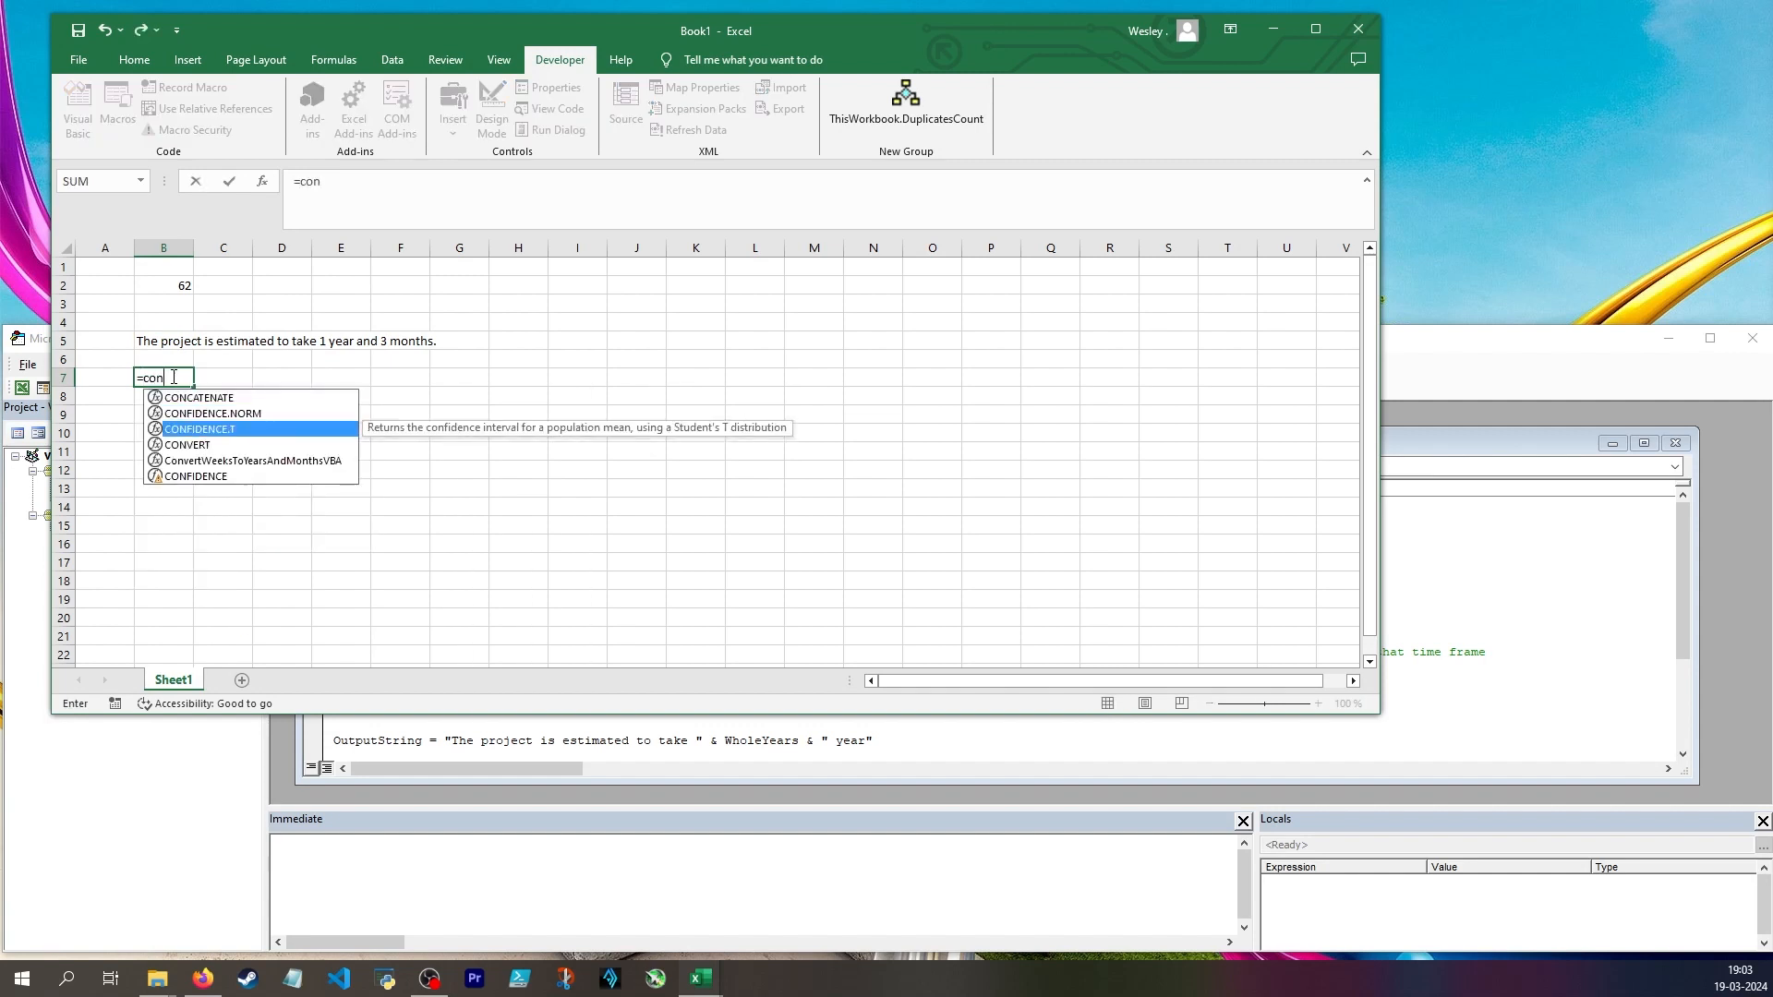
{"action": "key", "text": "Tab"}
{"action": "type", "text": "4)"}
{"action": "key", "text": "Return"}
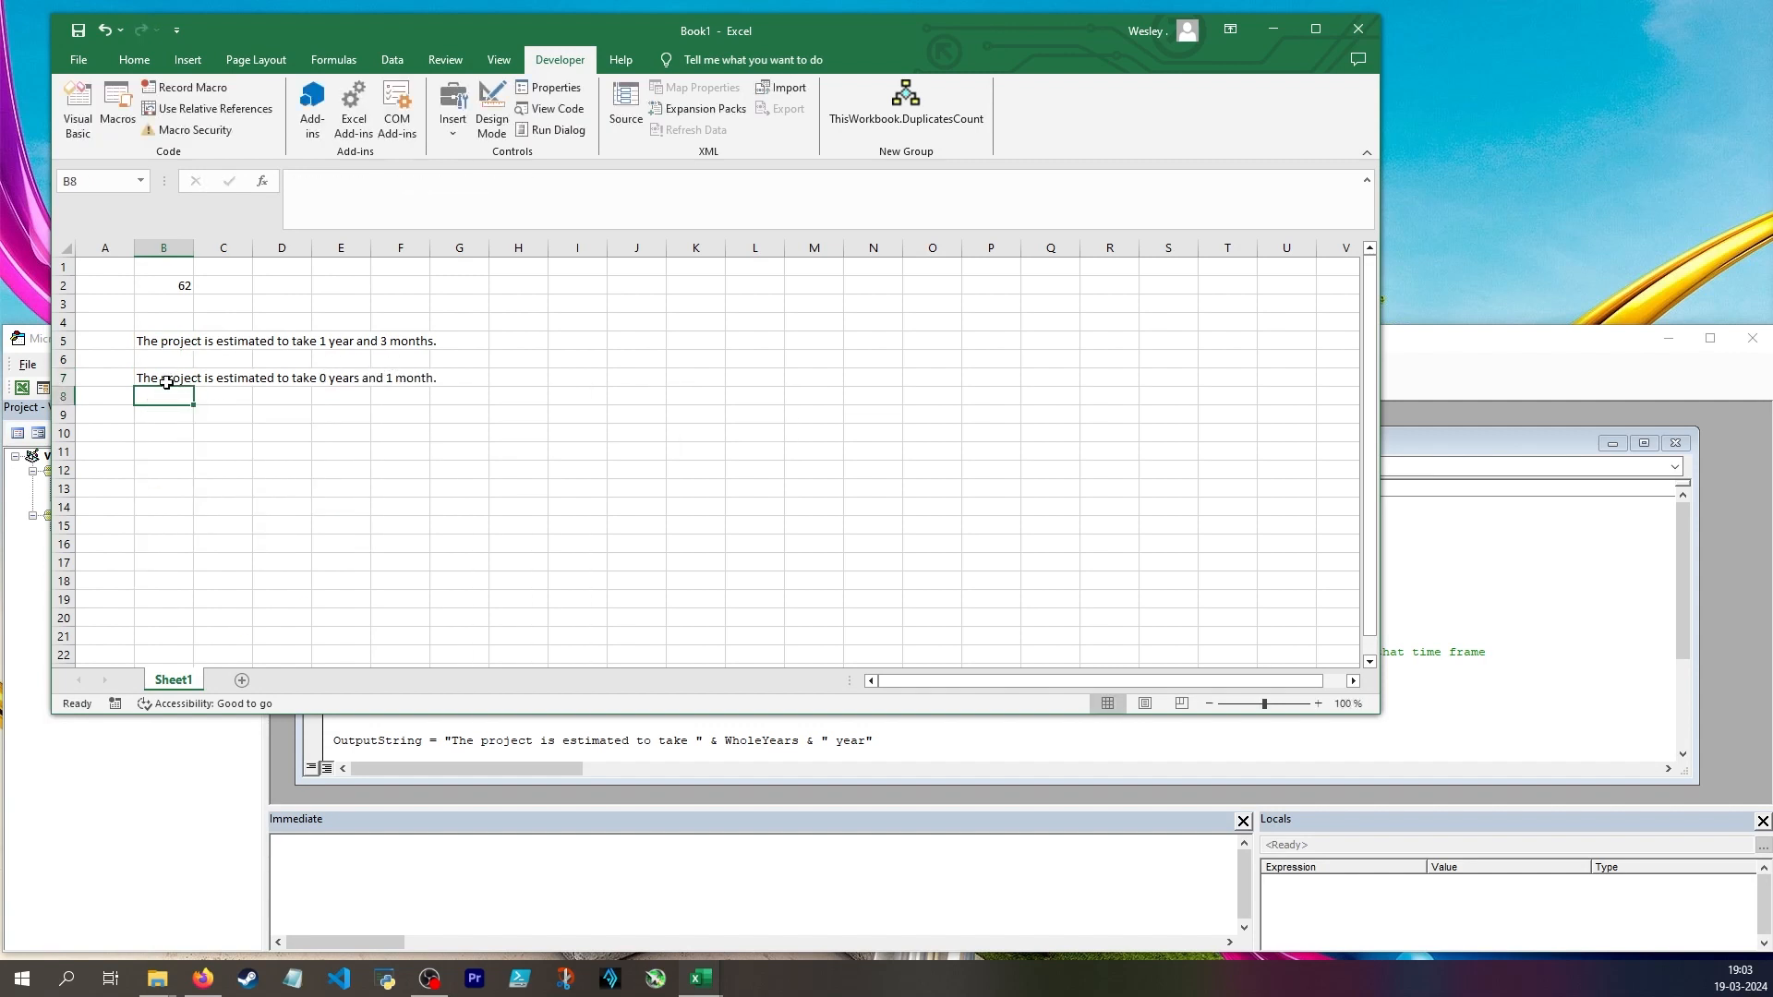
Test the custom function with 53 weeks by entering =ConvertWeeksToYearsAndMonthsVBA(53) in cell B9
{"action": "key", "text": "Down"}
{"action": "type", "text": "=ConvertWeeksToYearsAndMonthsVBA(53"}
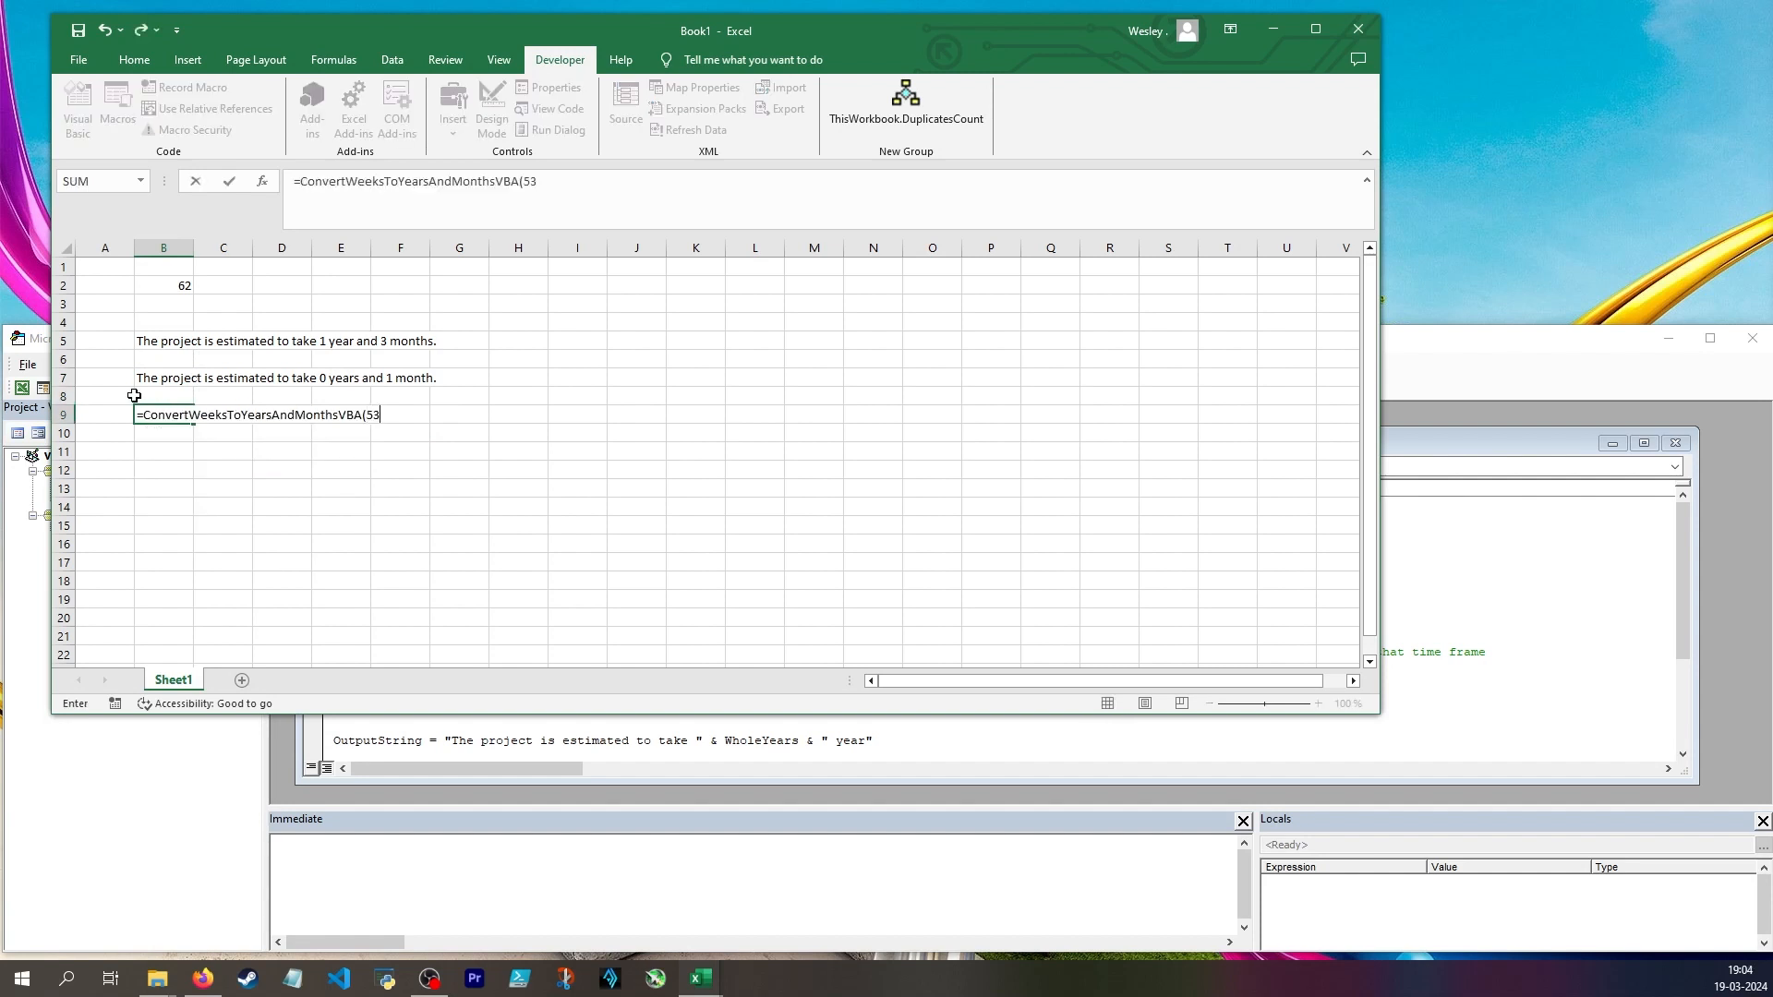
{"action": "type", "text": ")"}
{"action": "key", "text": "Return"}
Test the custom function with 600 weeks by entering =ConvertWeeksToYearsAndMonthsVBA(600) in cell B11
{"action": "left_click", "coordinate": [161, 451]}
{"action": "type", "text": "=ConvertWeeksToYearsAndMonthsVBA(600)"}
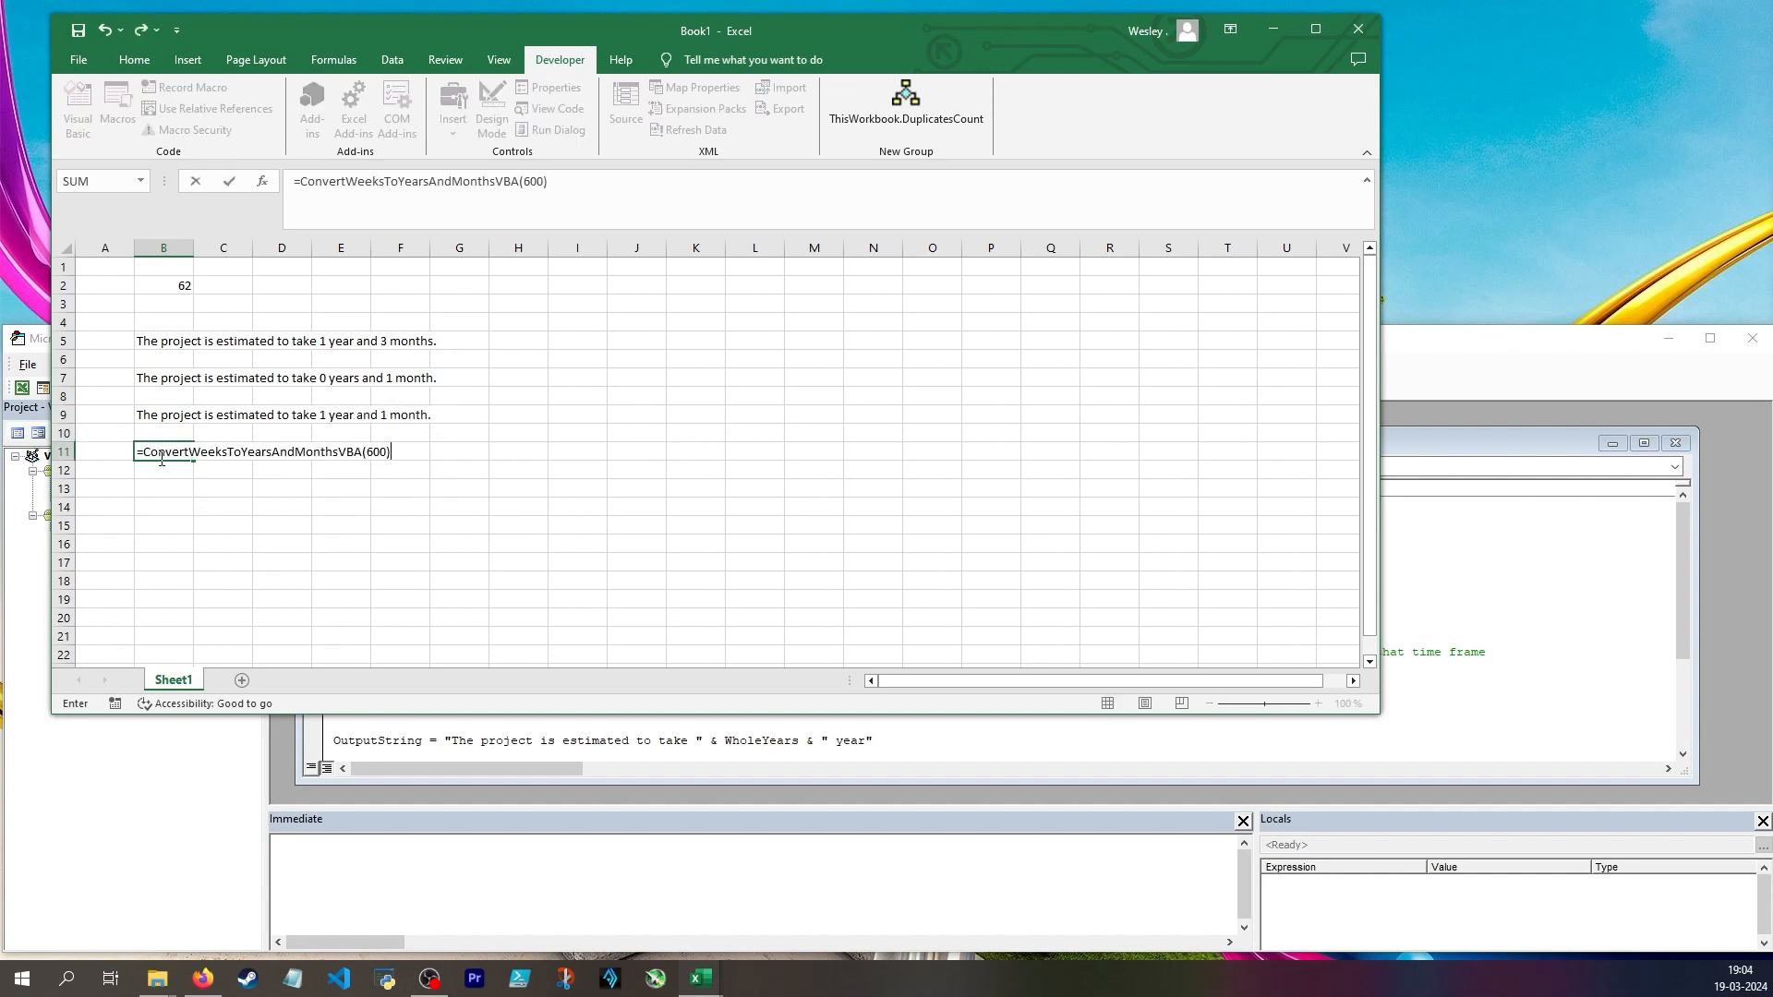
{"action": "key", "text": "Return"}
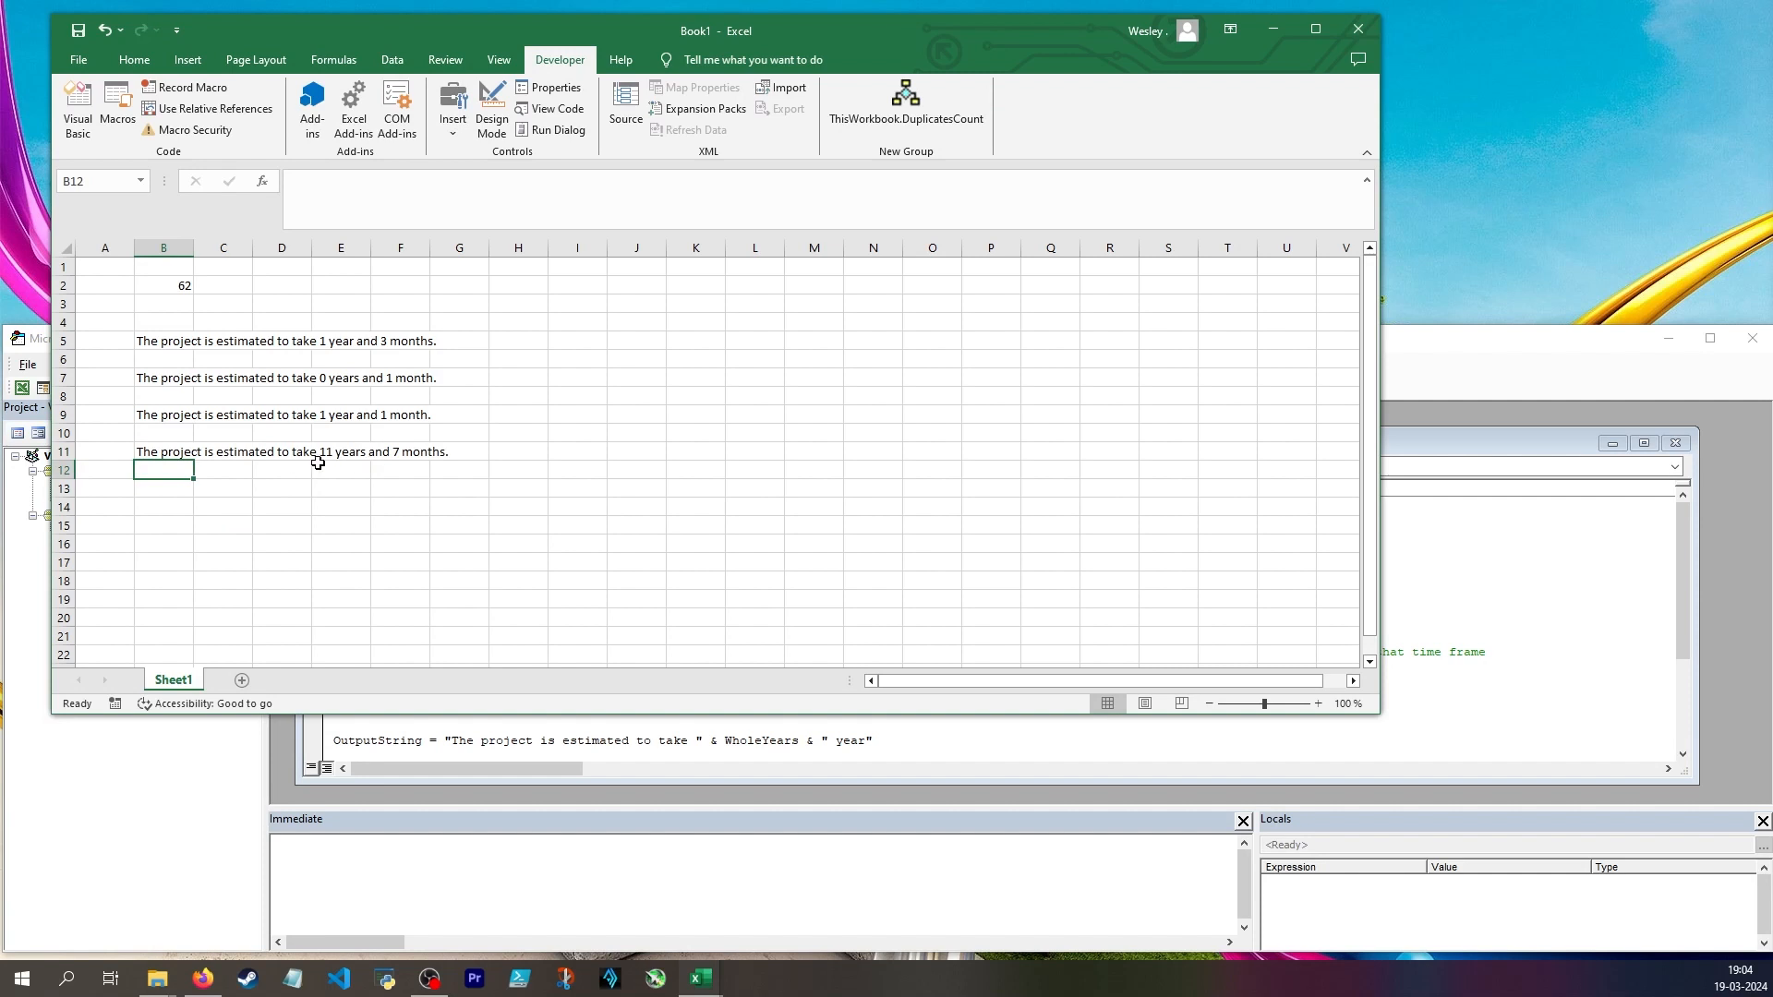
Review the formula and the sentence it produces in cell B11
{"action": "left_click", "coordinate": [161, 453]}
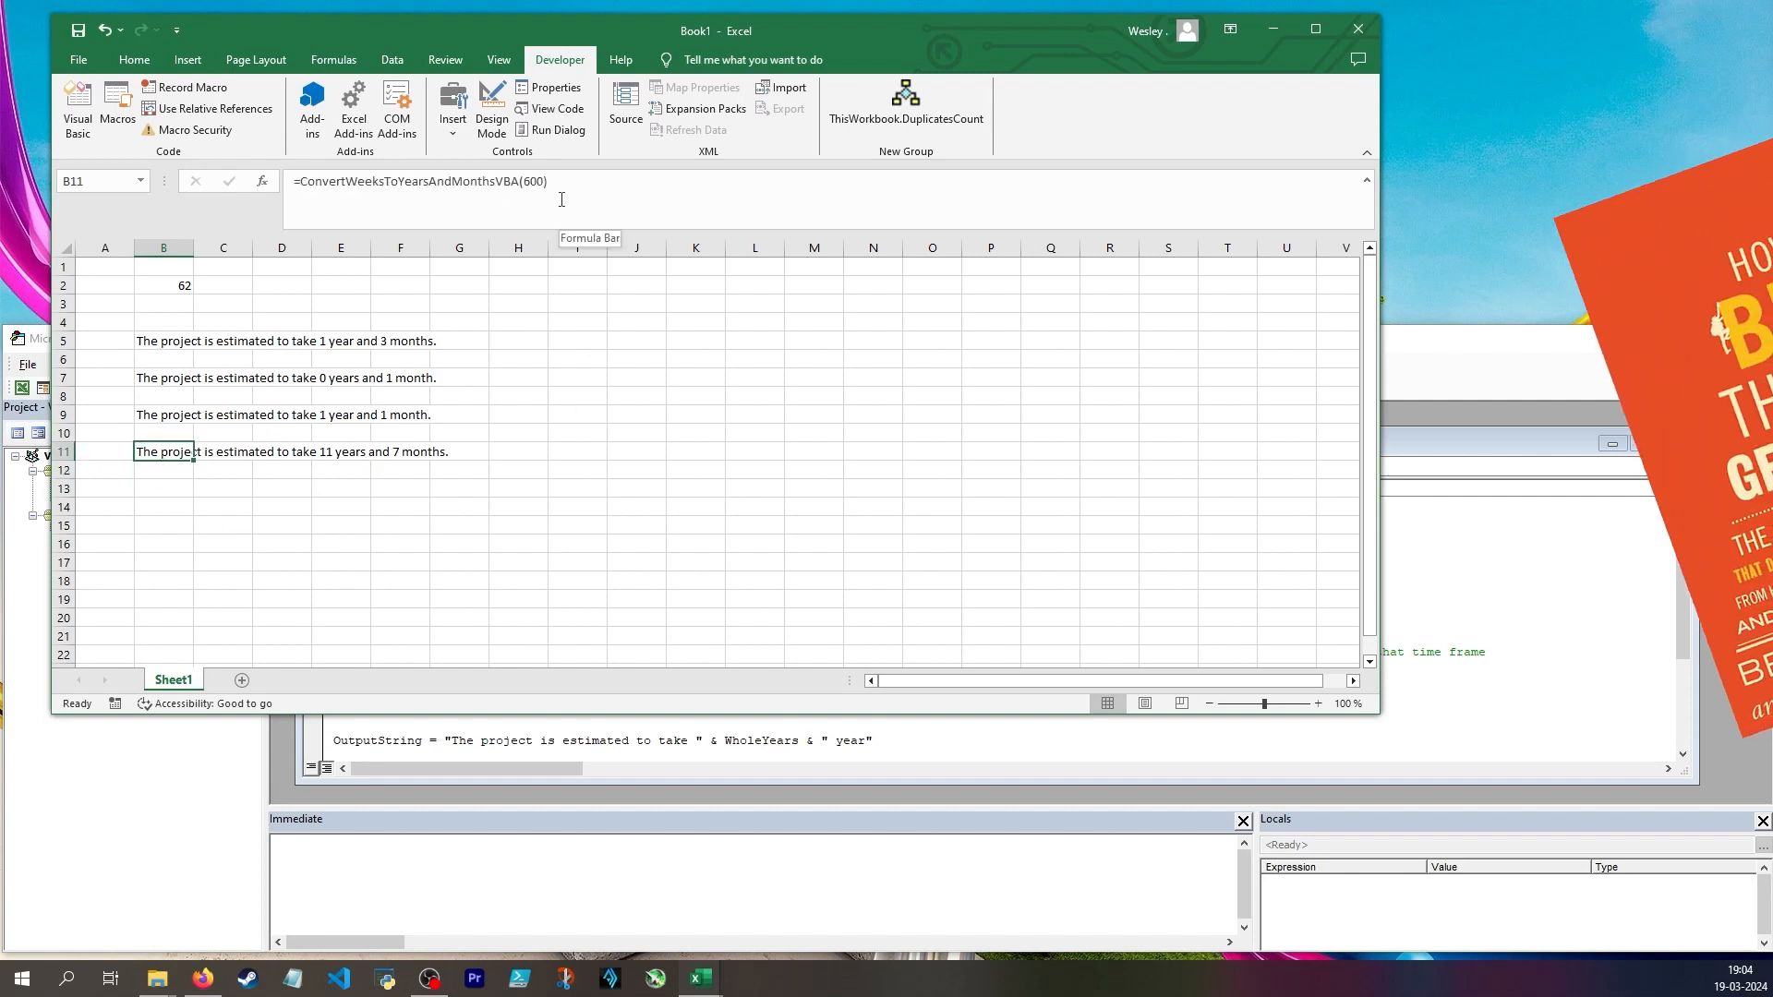
{"action": "left_click", "coordinate": [569, 394]}
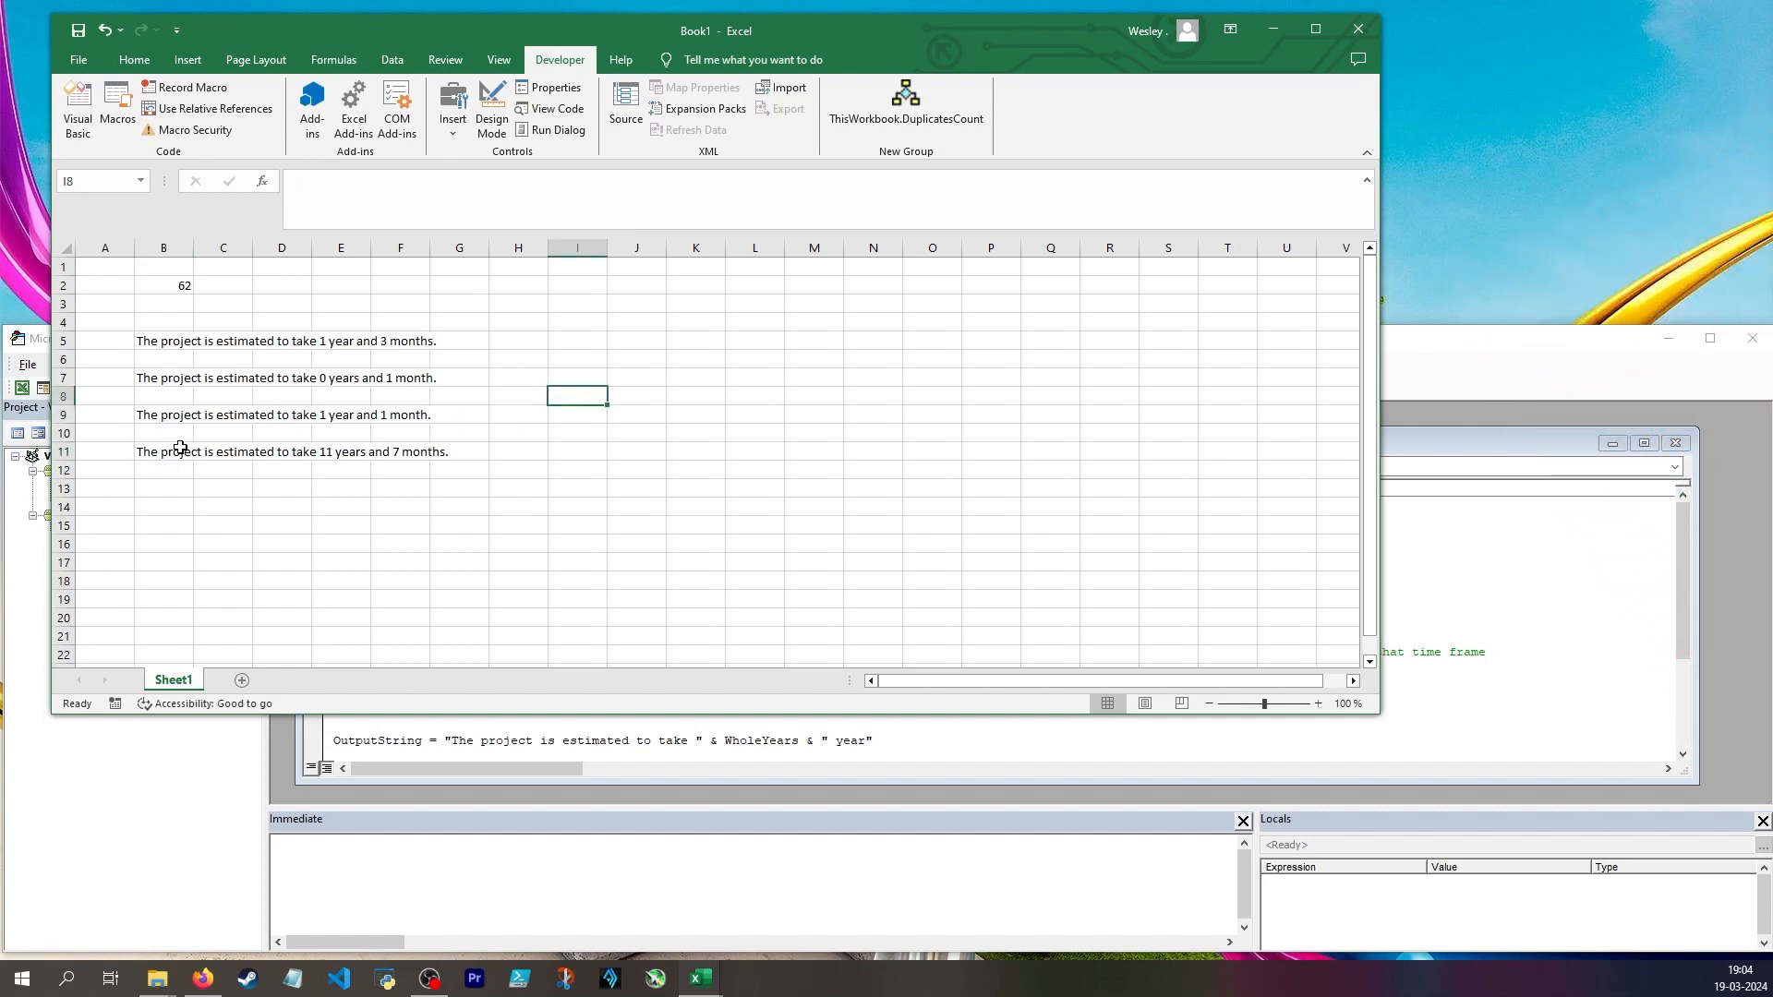
{"action": "left_click", "coordinate": [636, 359]}
{"action": "left_click", "coordinate": [184, 453]}
{"action": "left_click_drag", "start_coordinate": [184, 452], "coordinate": [400, 452]}
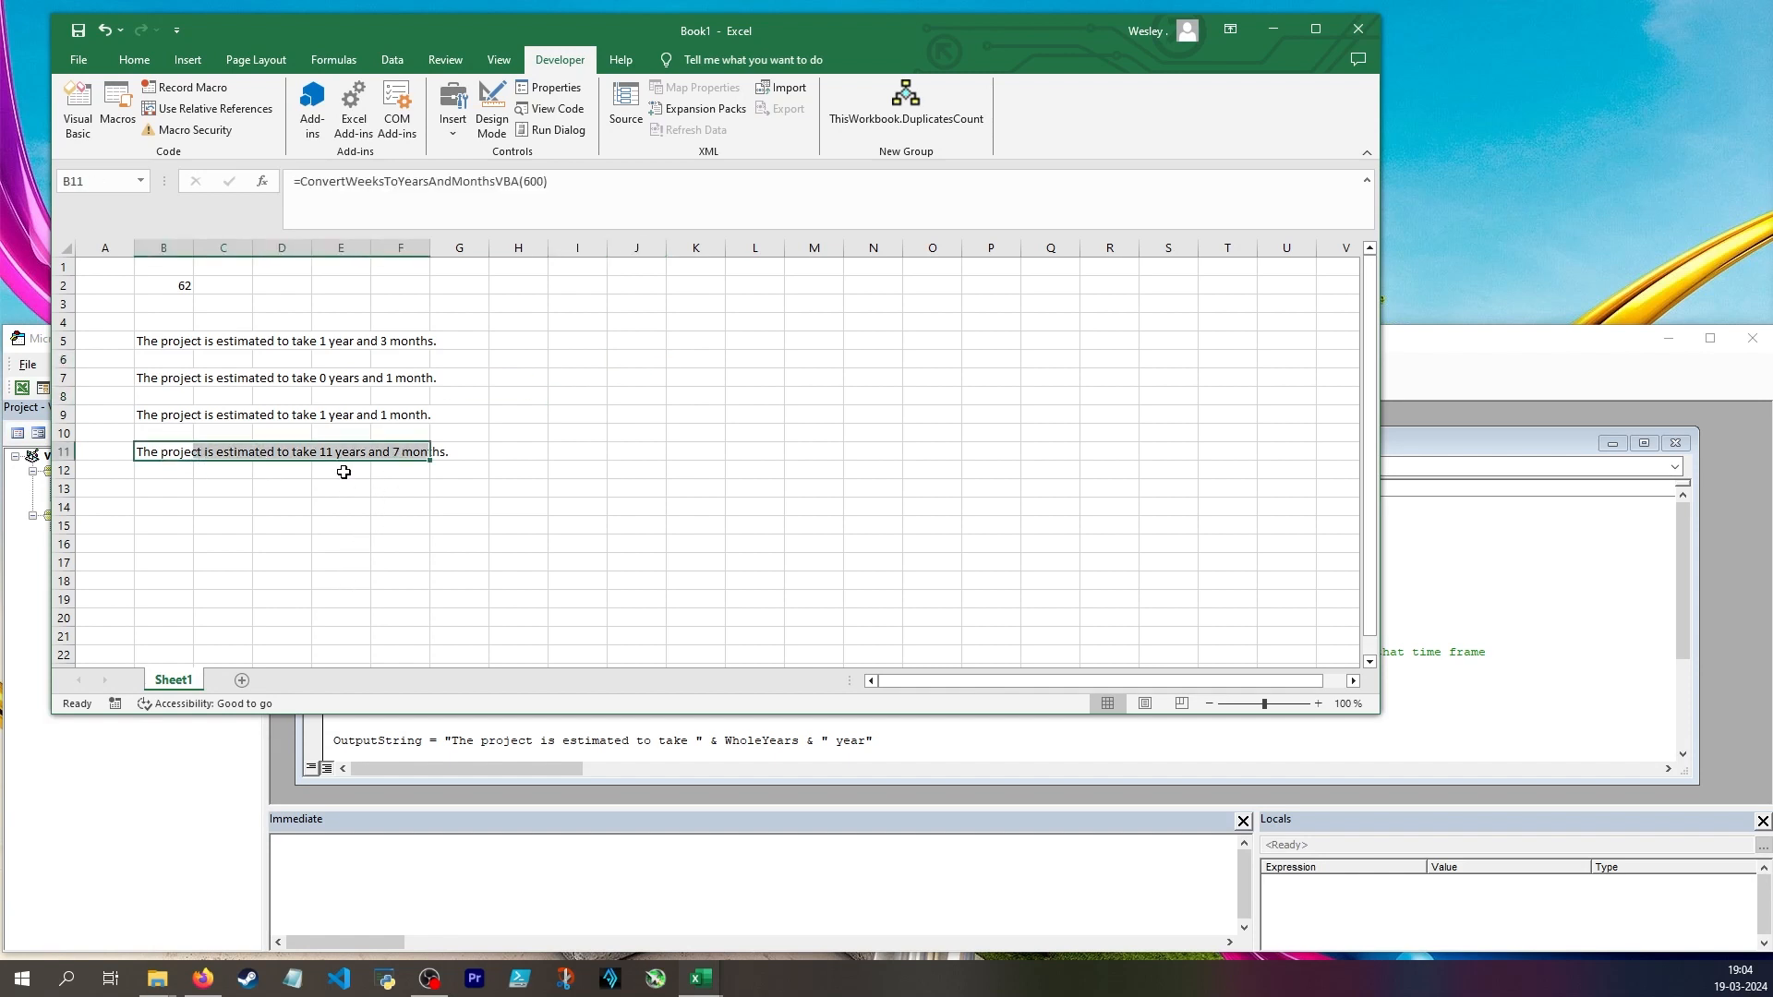
{"action": "left_click", "coordinate": [342, 472]}
{"action": "left_click", "coordinate": [580, 437]}
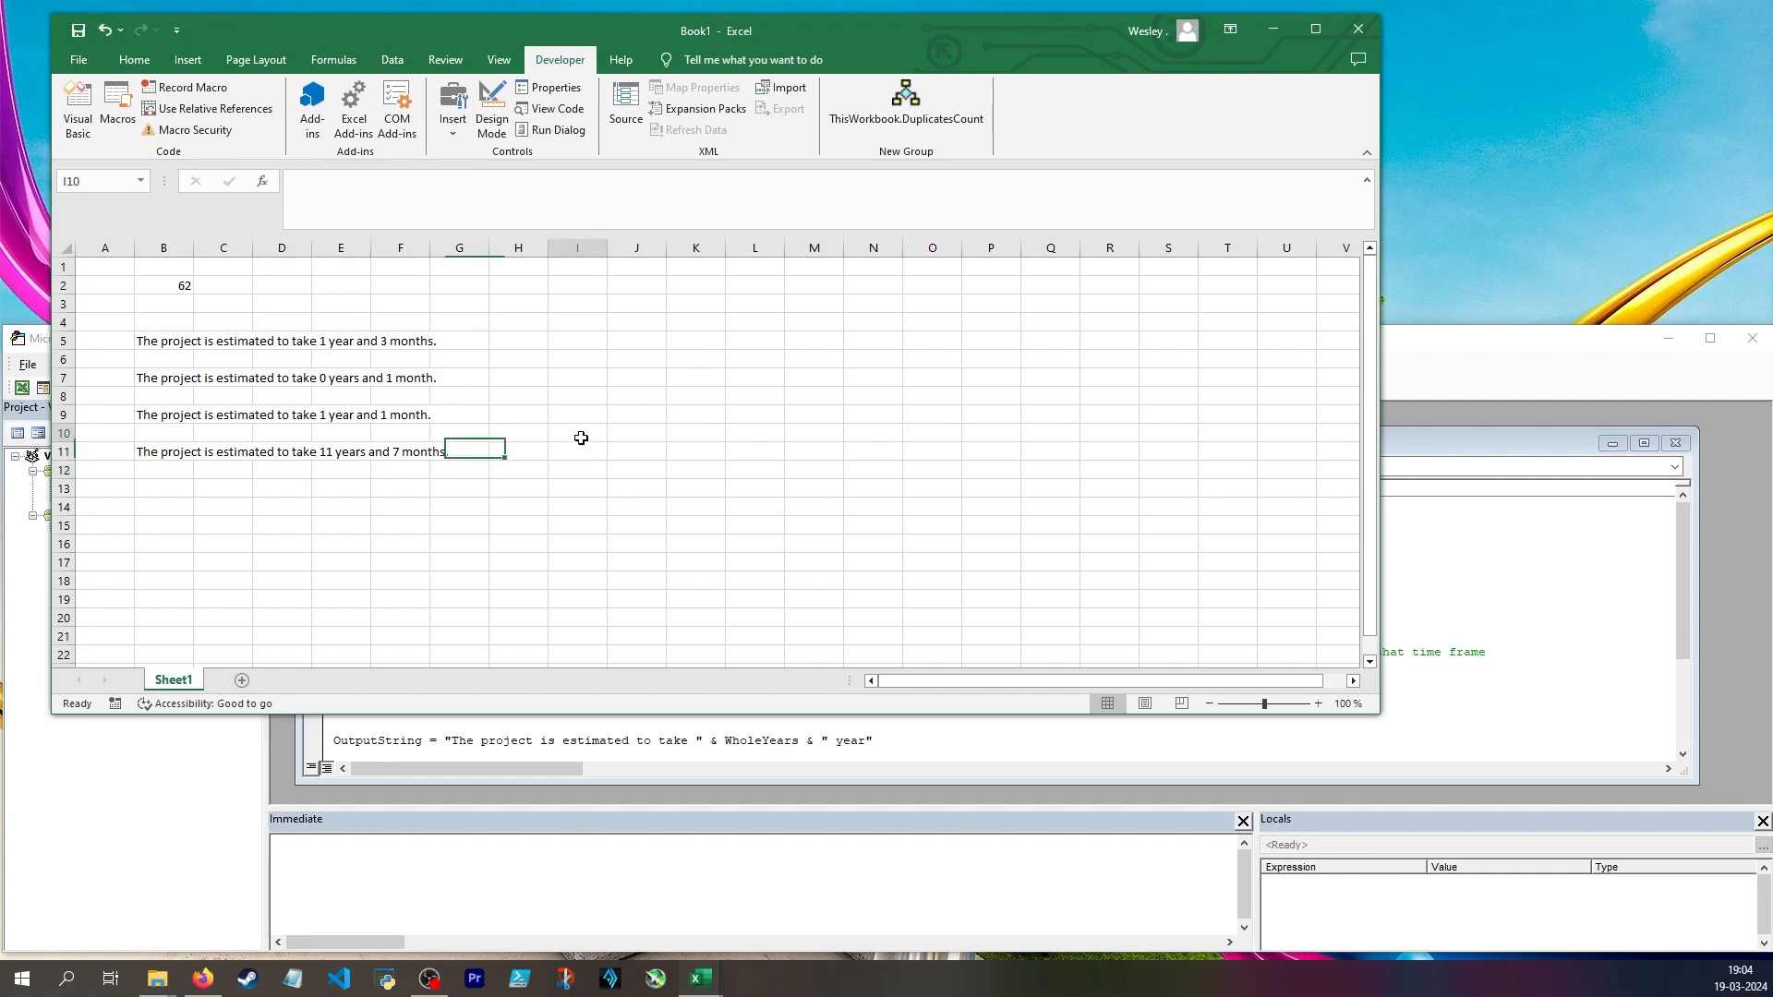